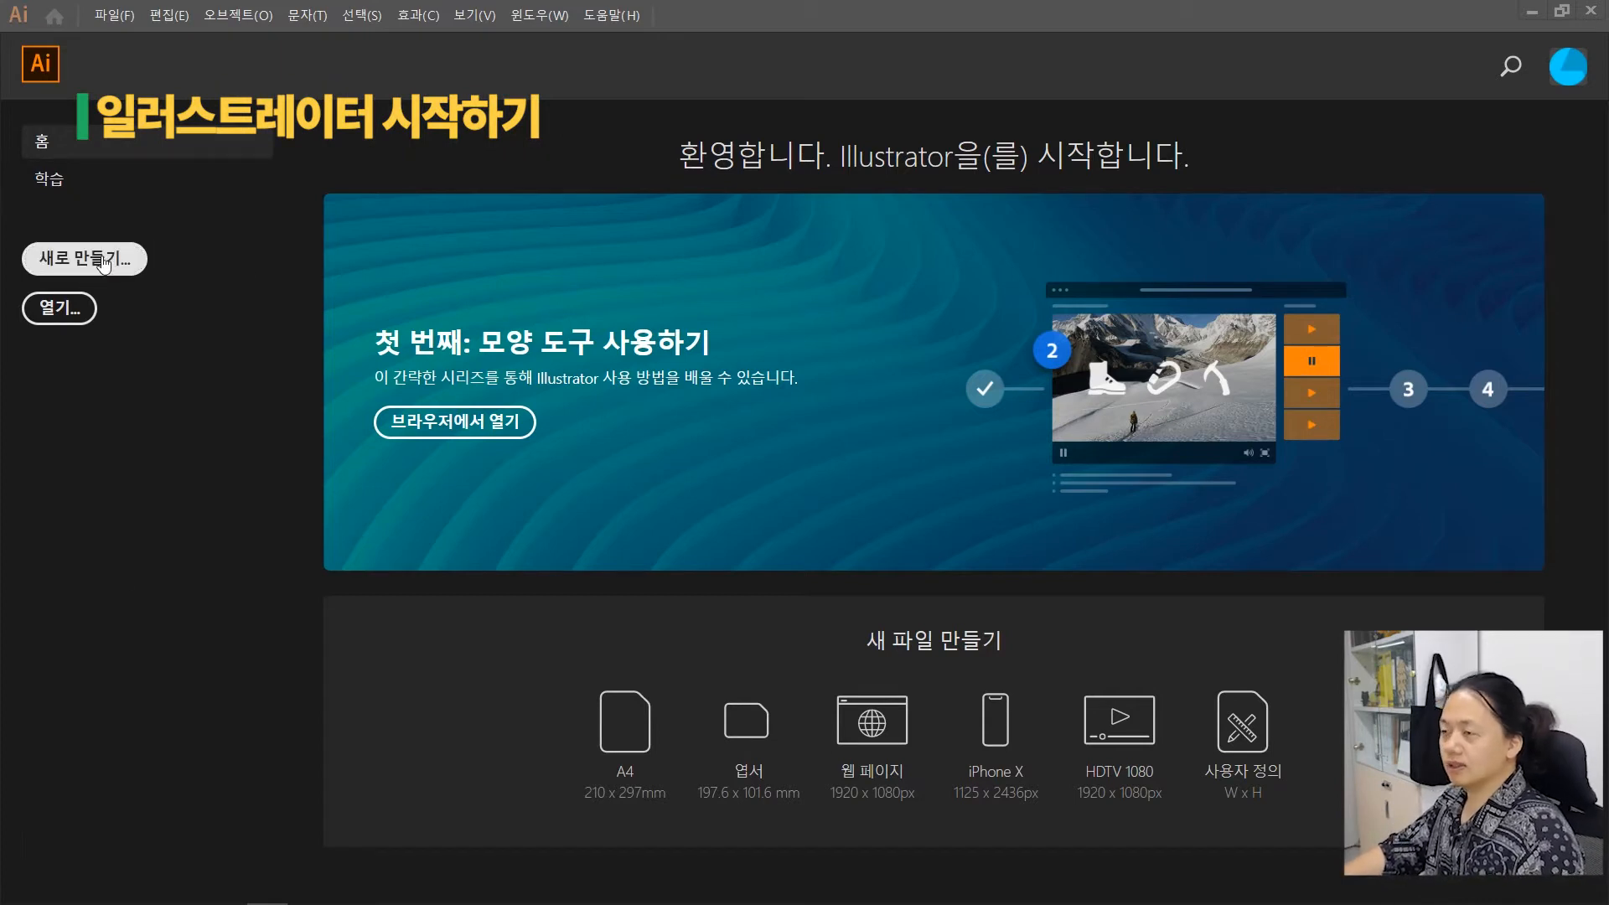
Create a new portrait A4 document, 210 x 297 mm, with millimetres as the unit
click(112, 15)
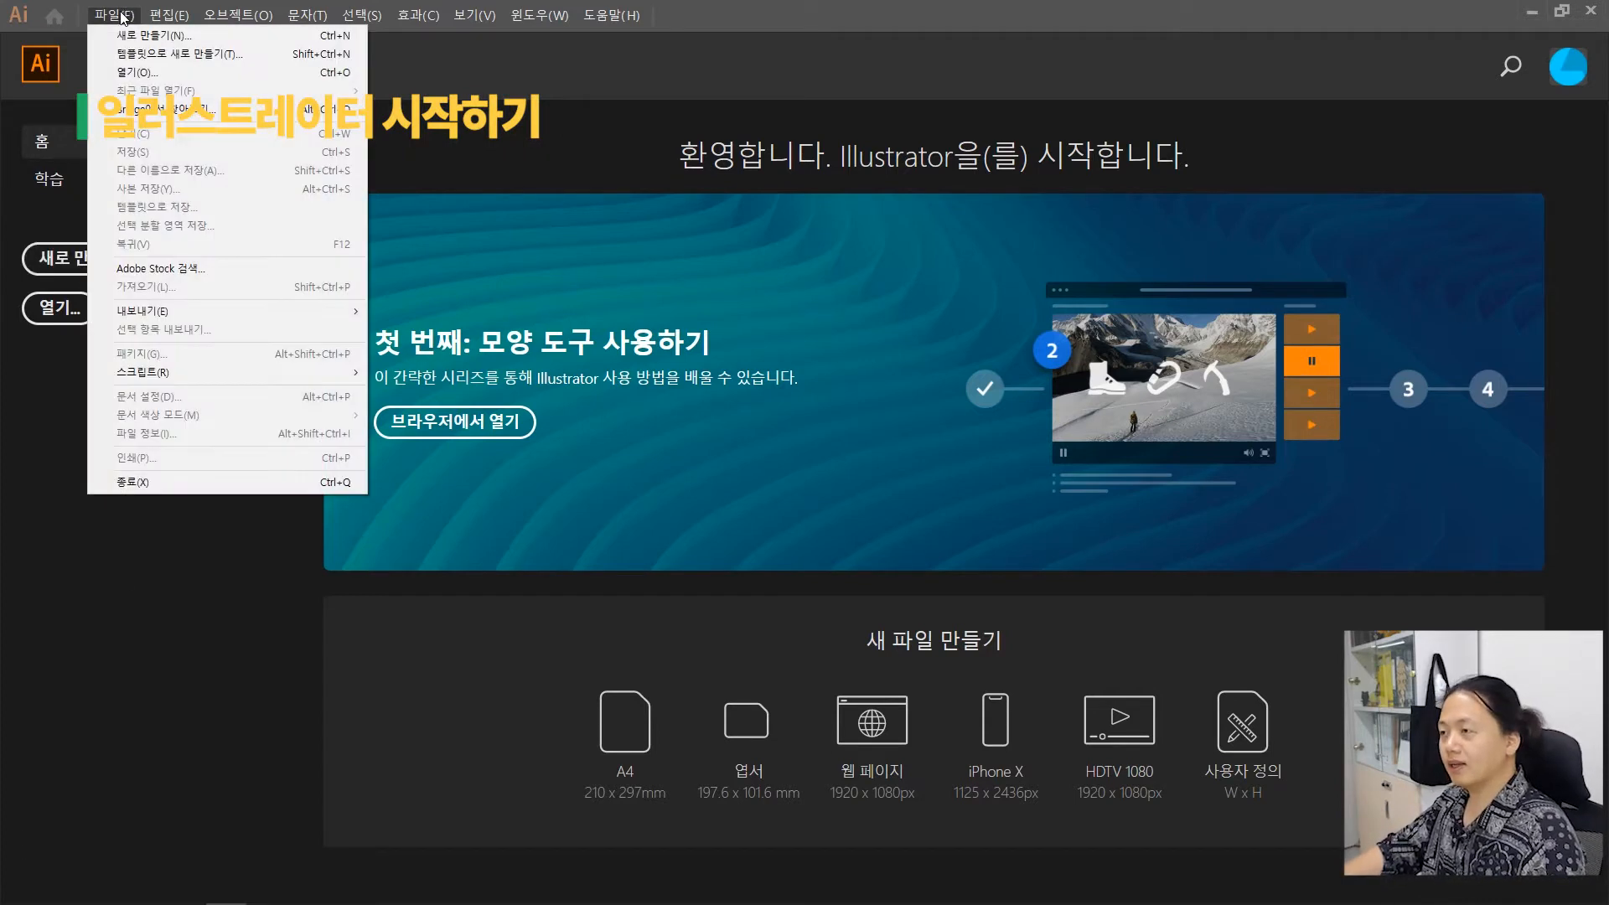
click(177, 36)
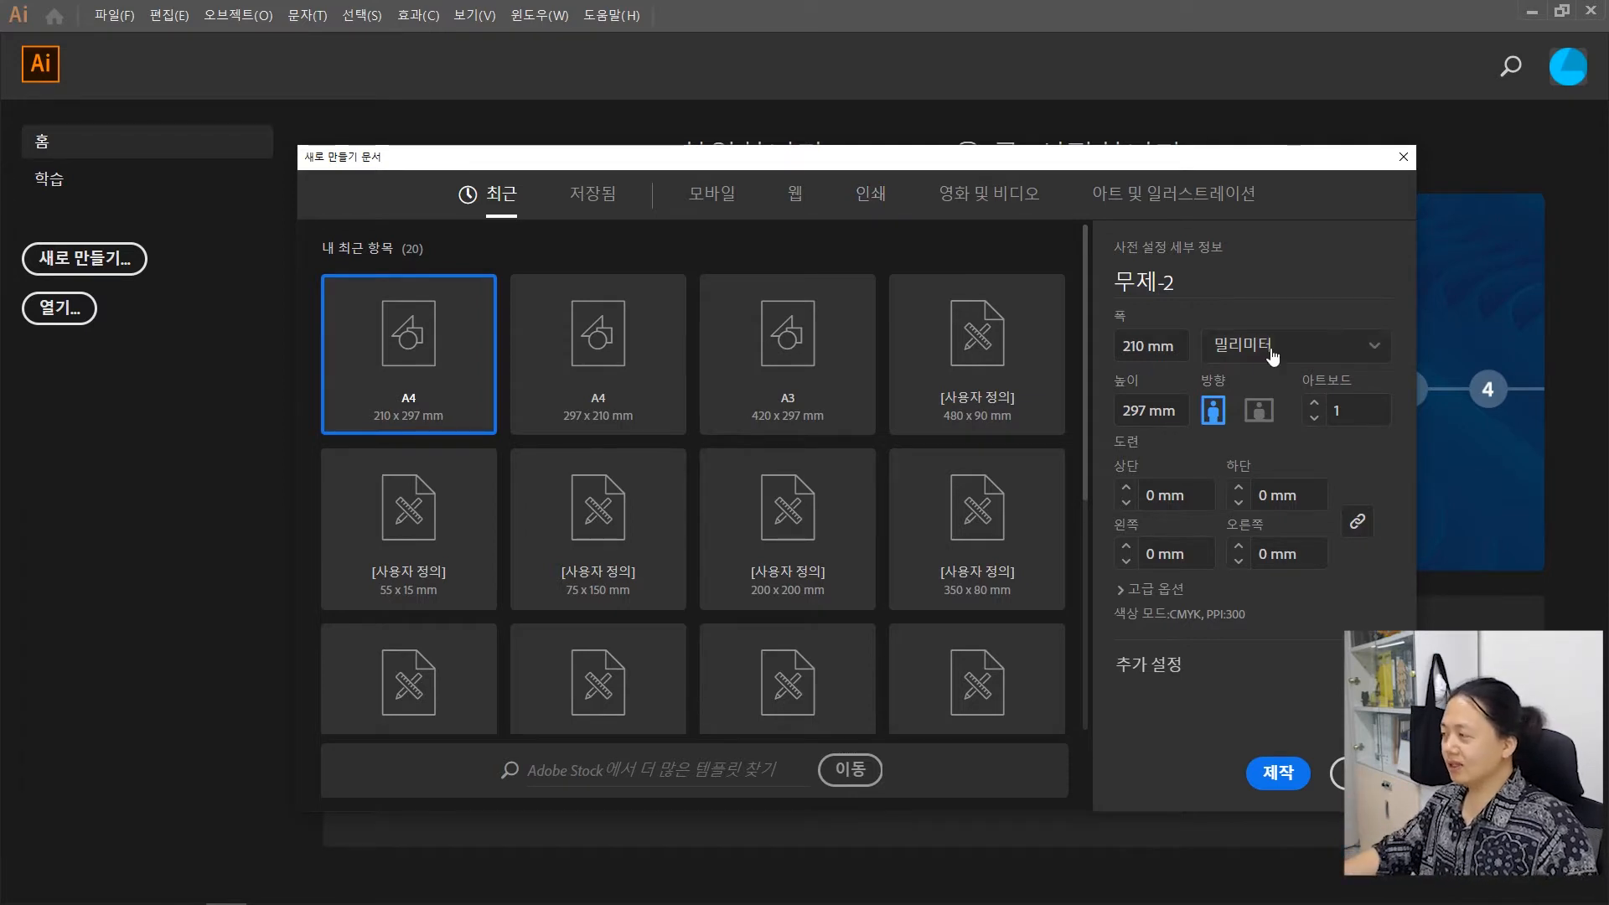
click(1353, 348)
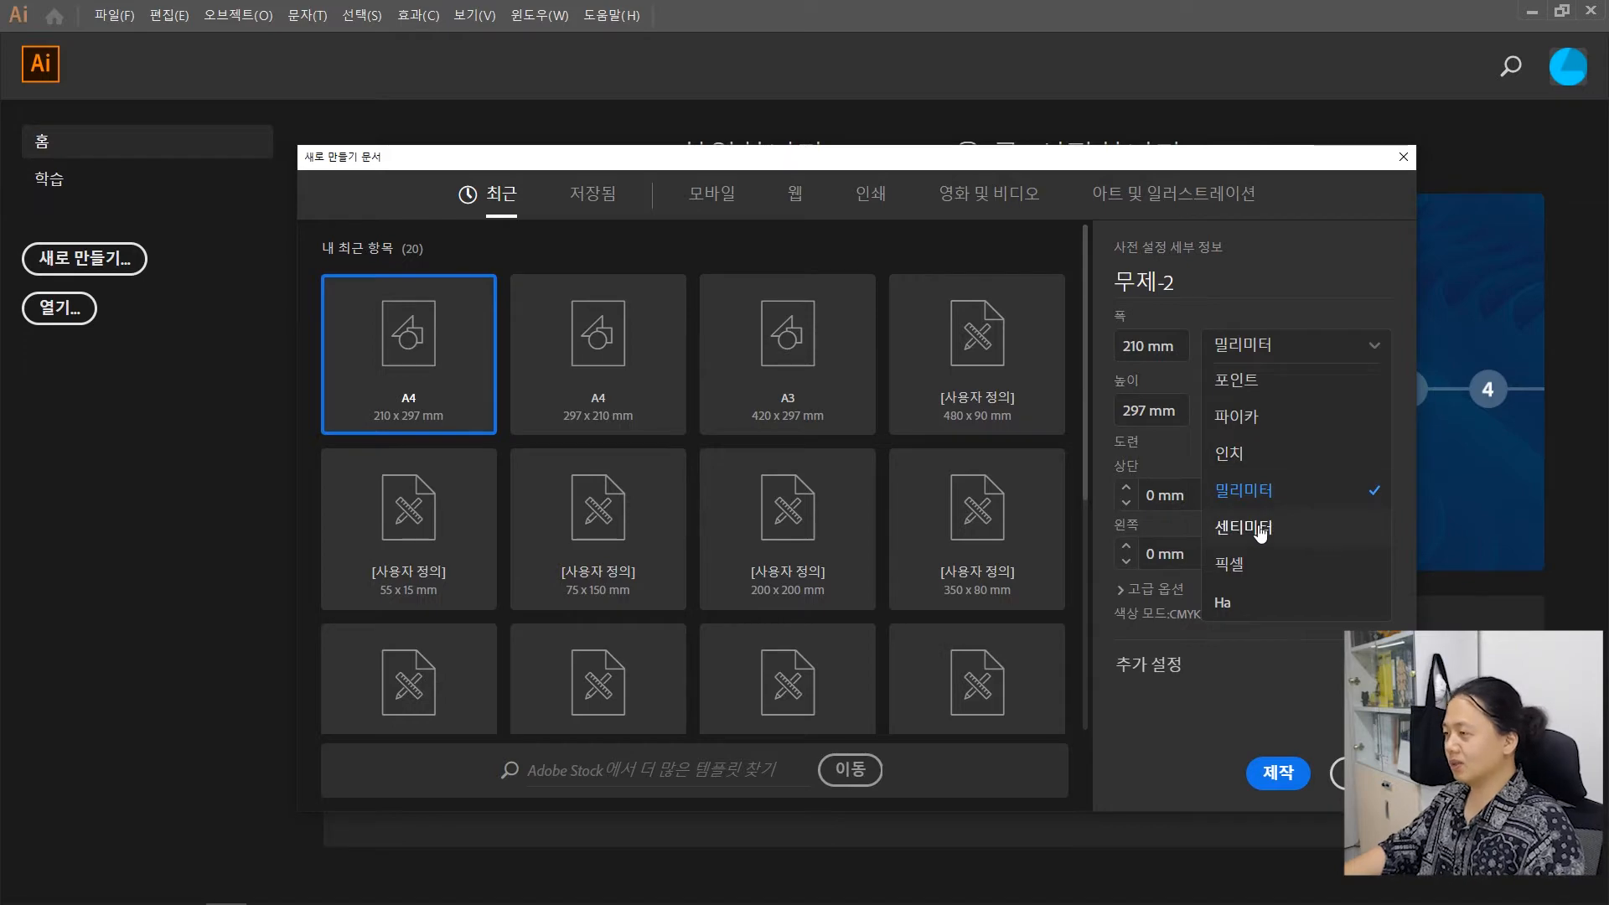
click(410, 329)
click(1272, 781)
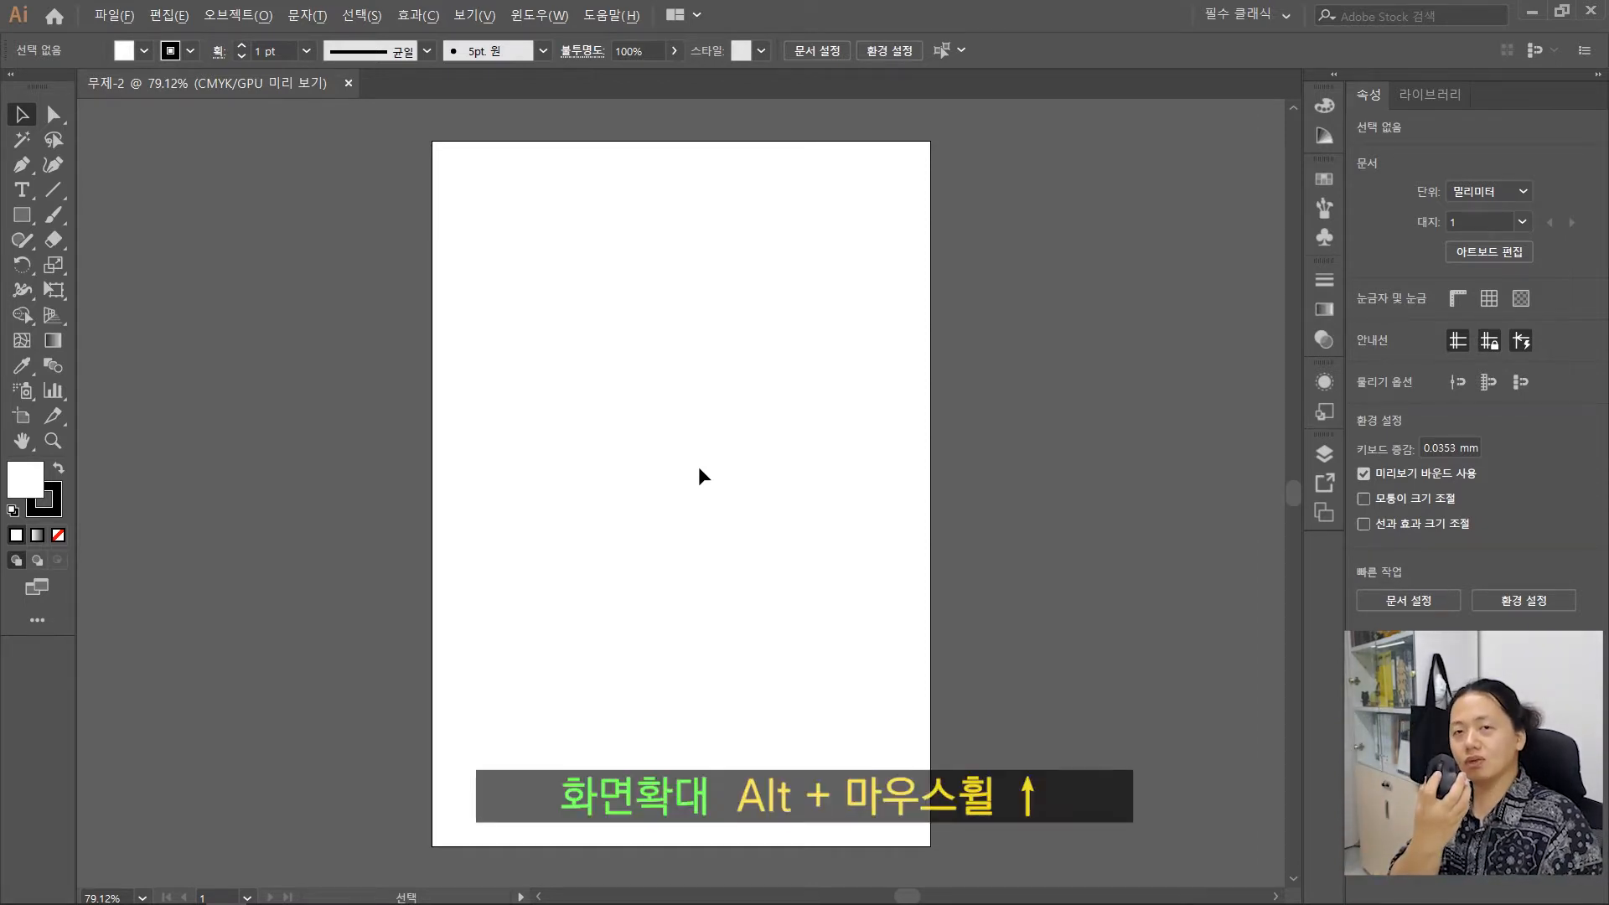
Zoom in and out on the blank artboard, finishing at 300% magnification
alt+scroll(699, 468, up, 5)
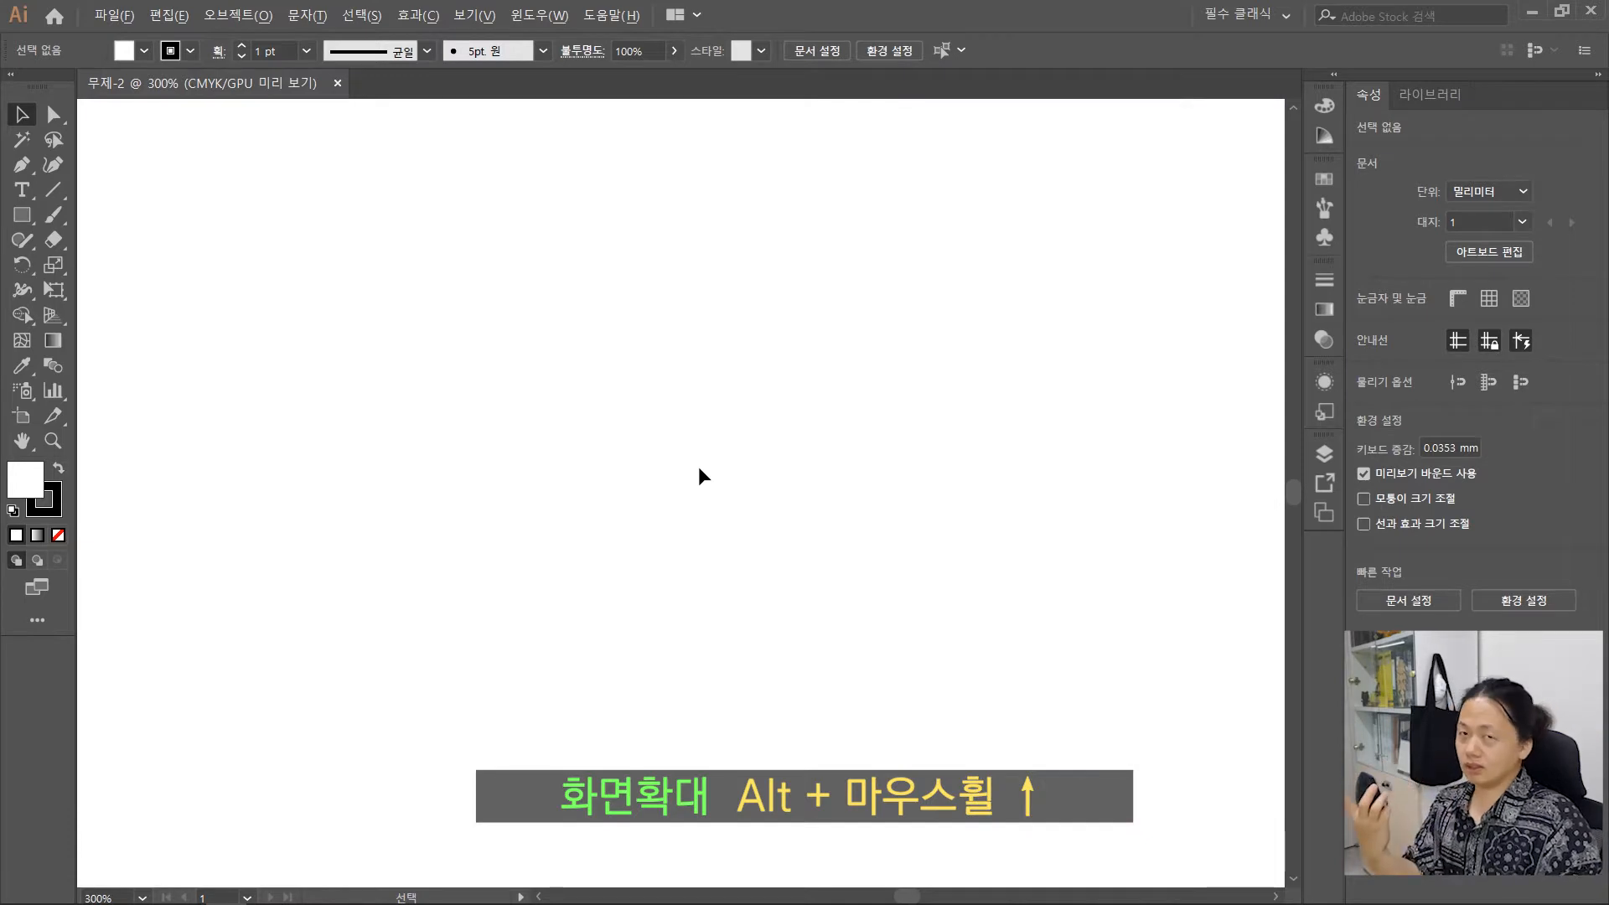
alt+scroll(699, 468, down, 3)
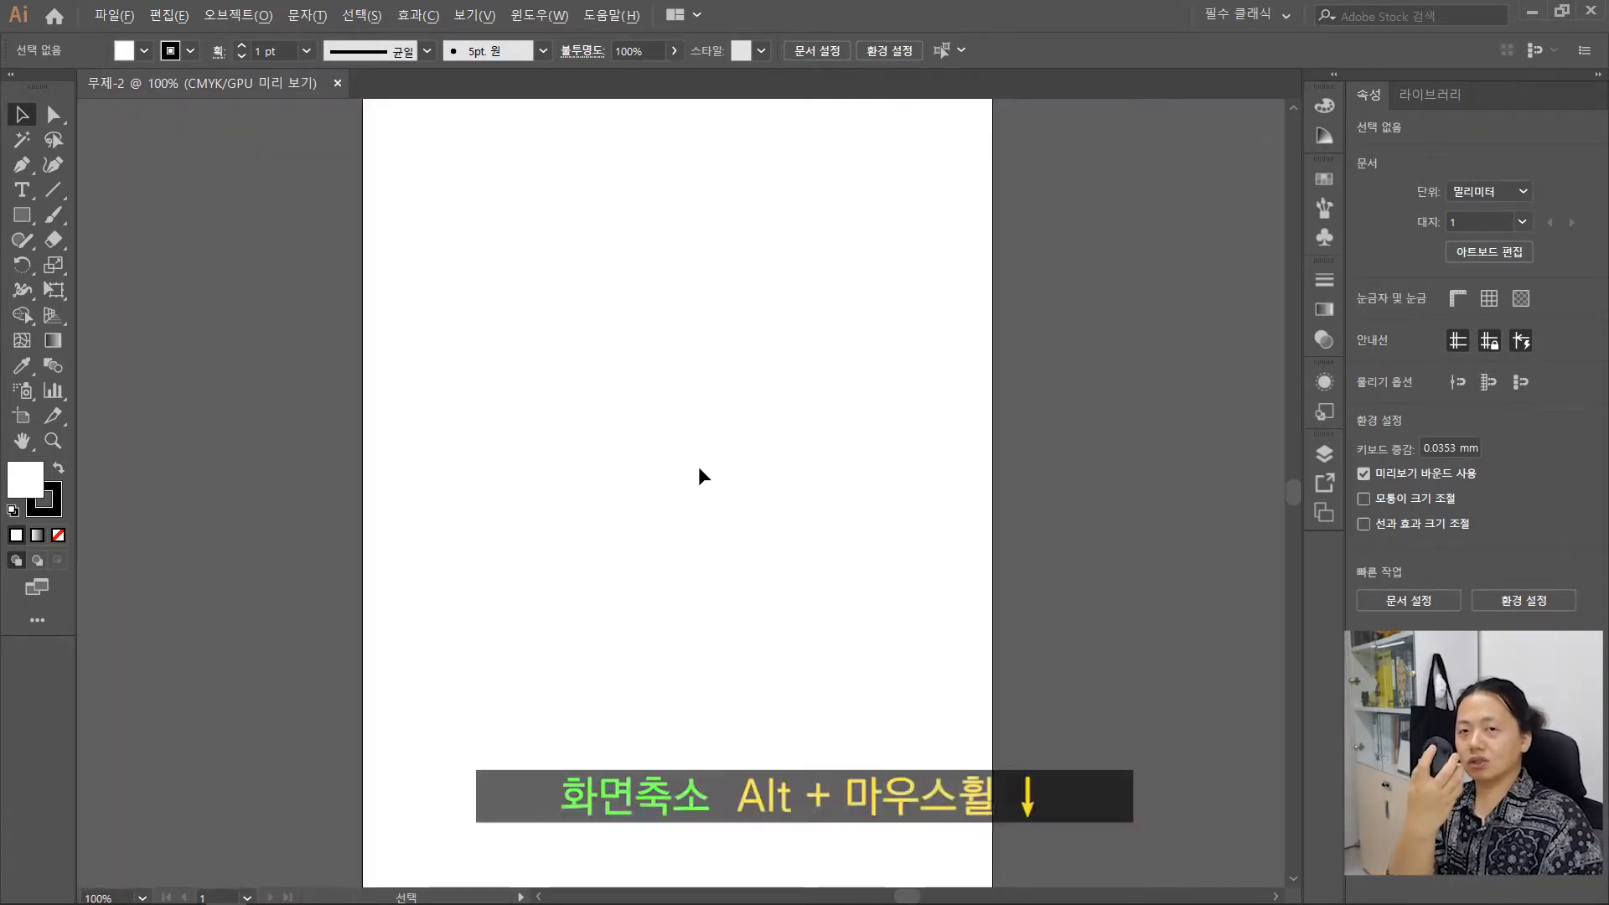
alt+scroll(702, 477, down, 1)
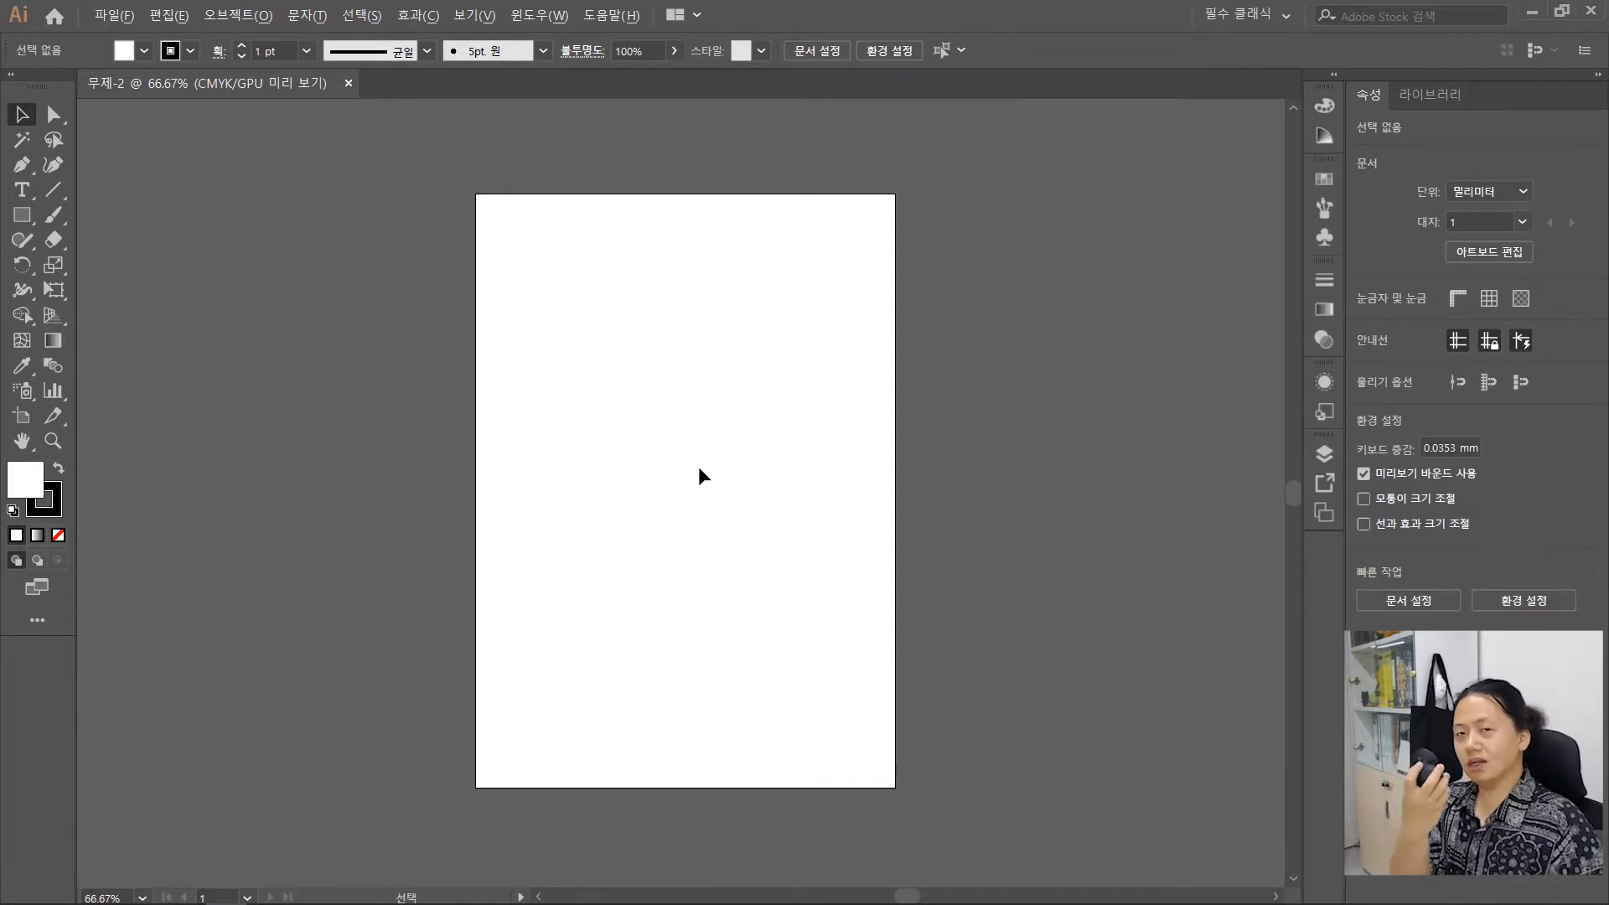
alt+scroll(699, 468, up, 2)
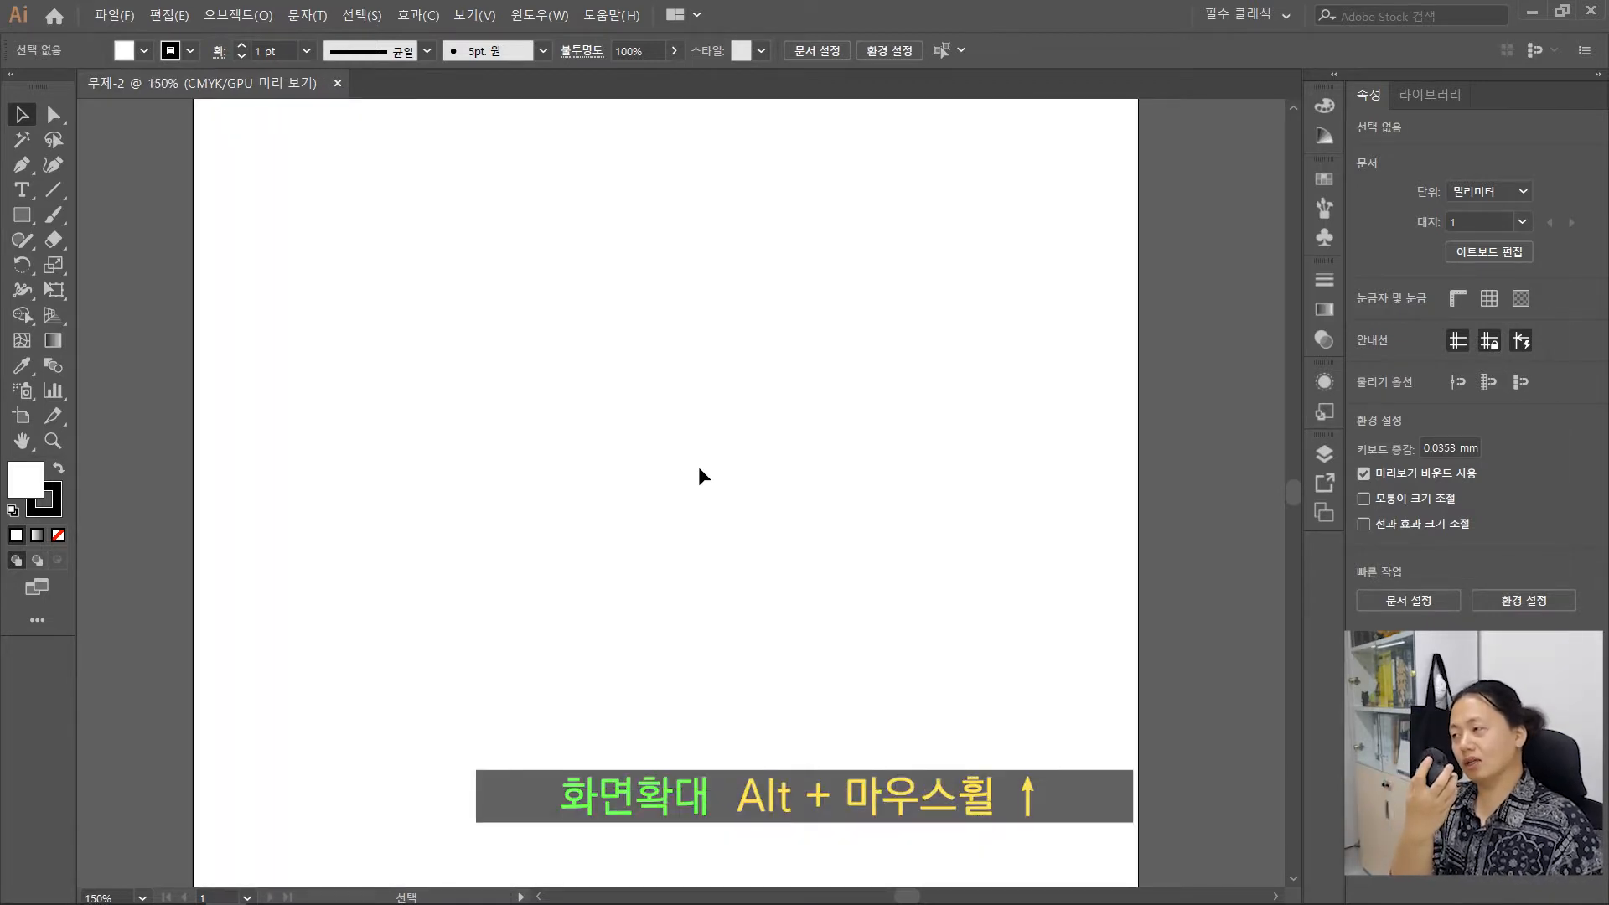
alt+scroll(699, 471, down, 3)
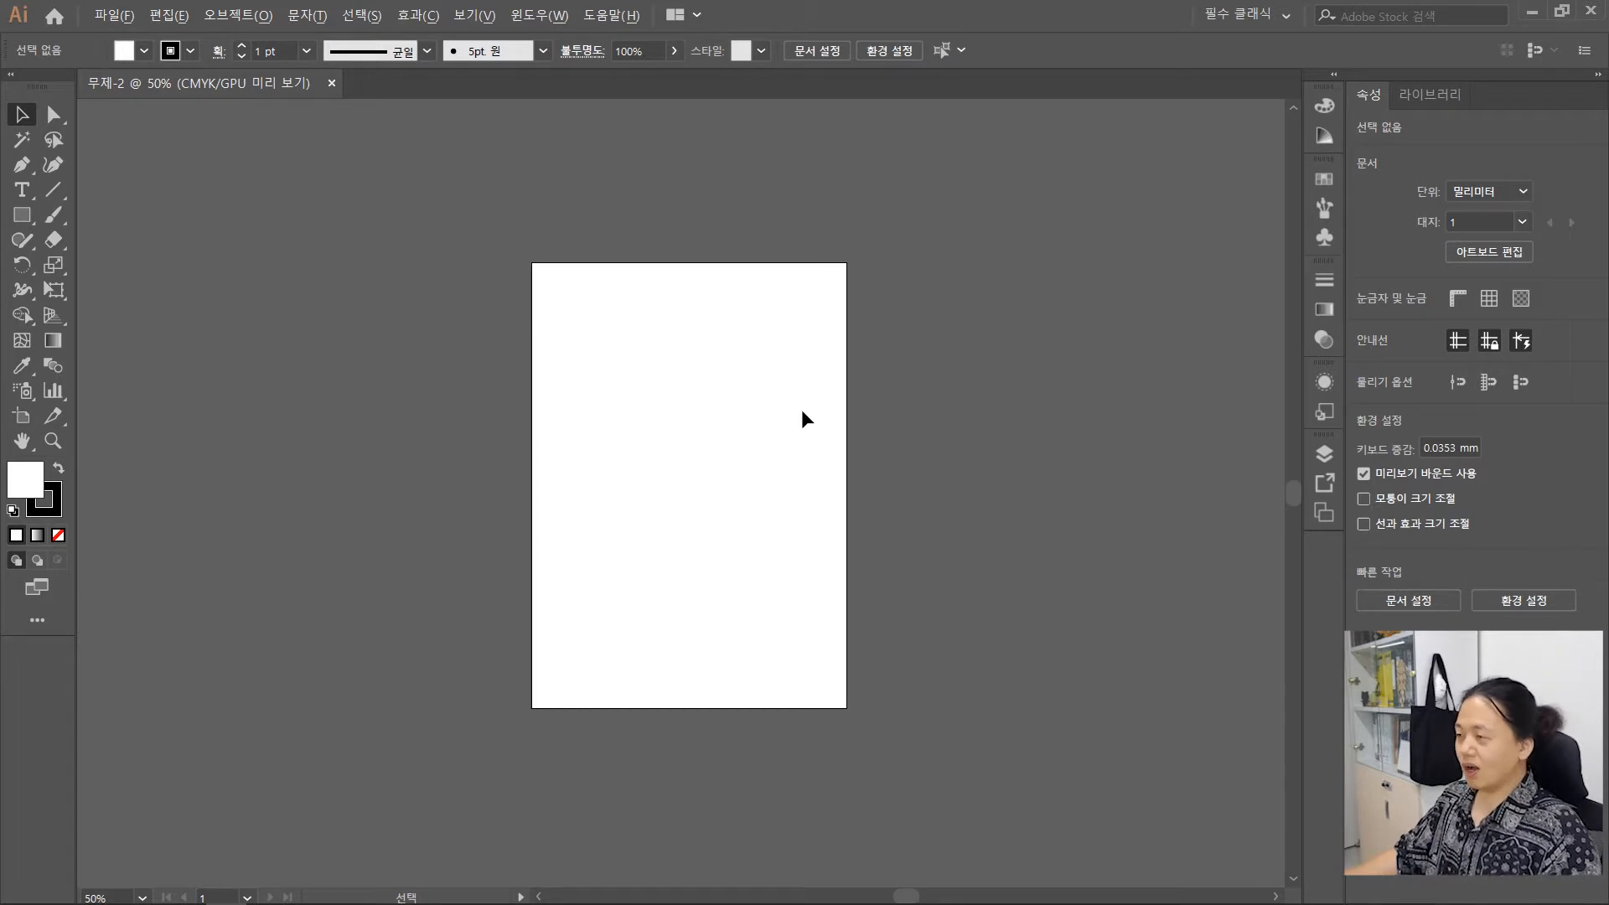
alt+scroll(709, 401, up, 5)
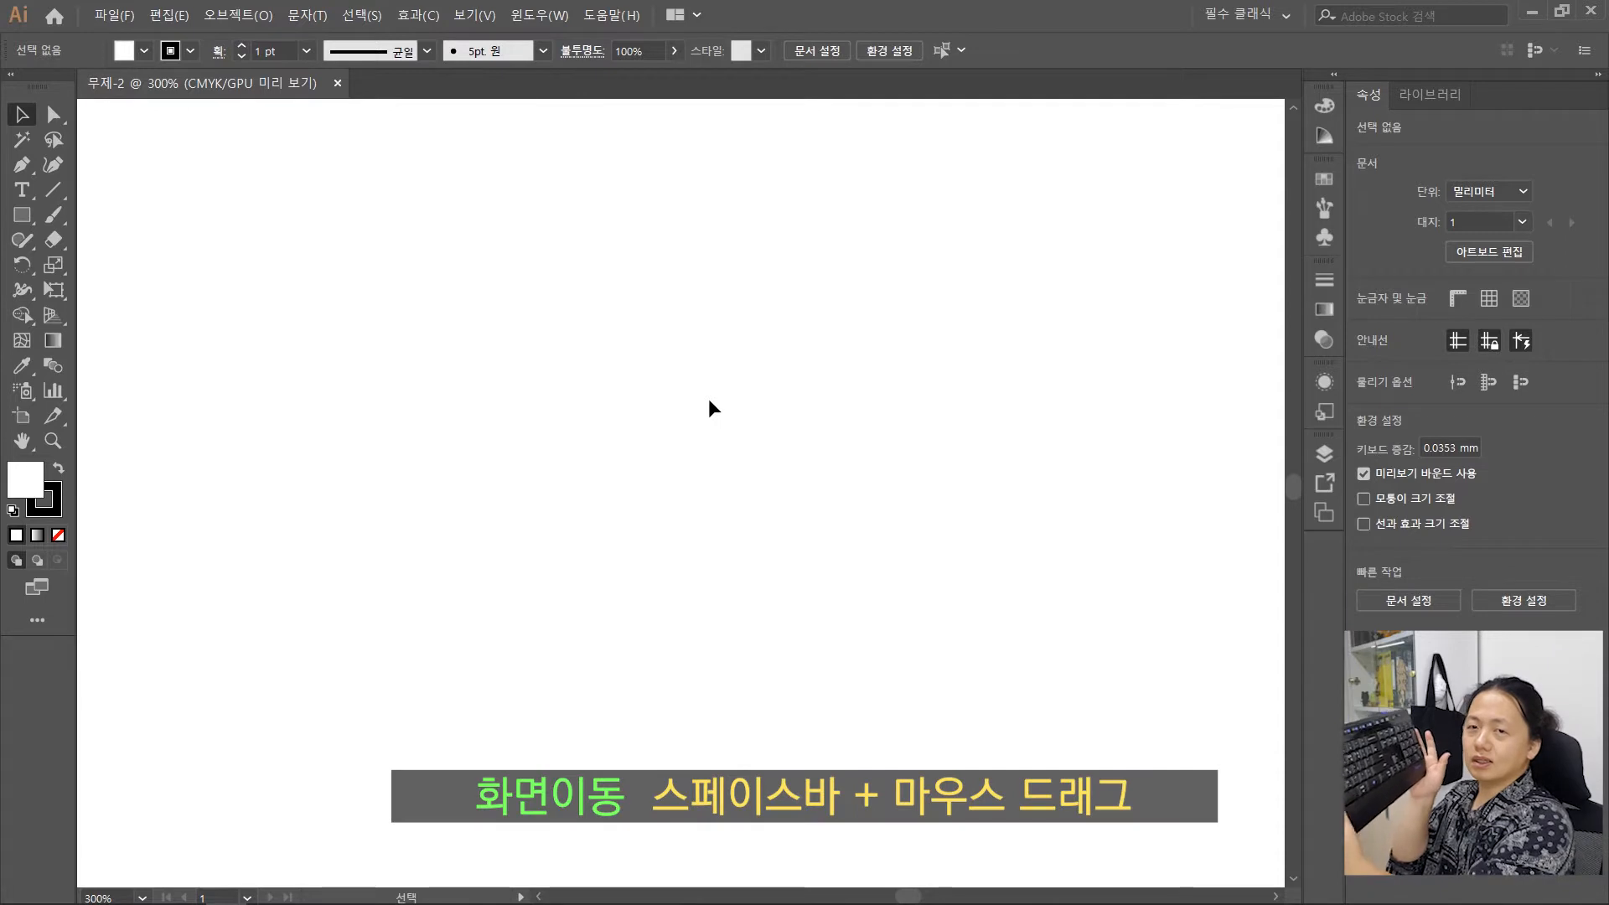
Pan around the magnified artboard to view its right edge, upper corners and left edge
key(space)
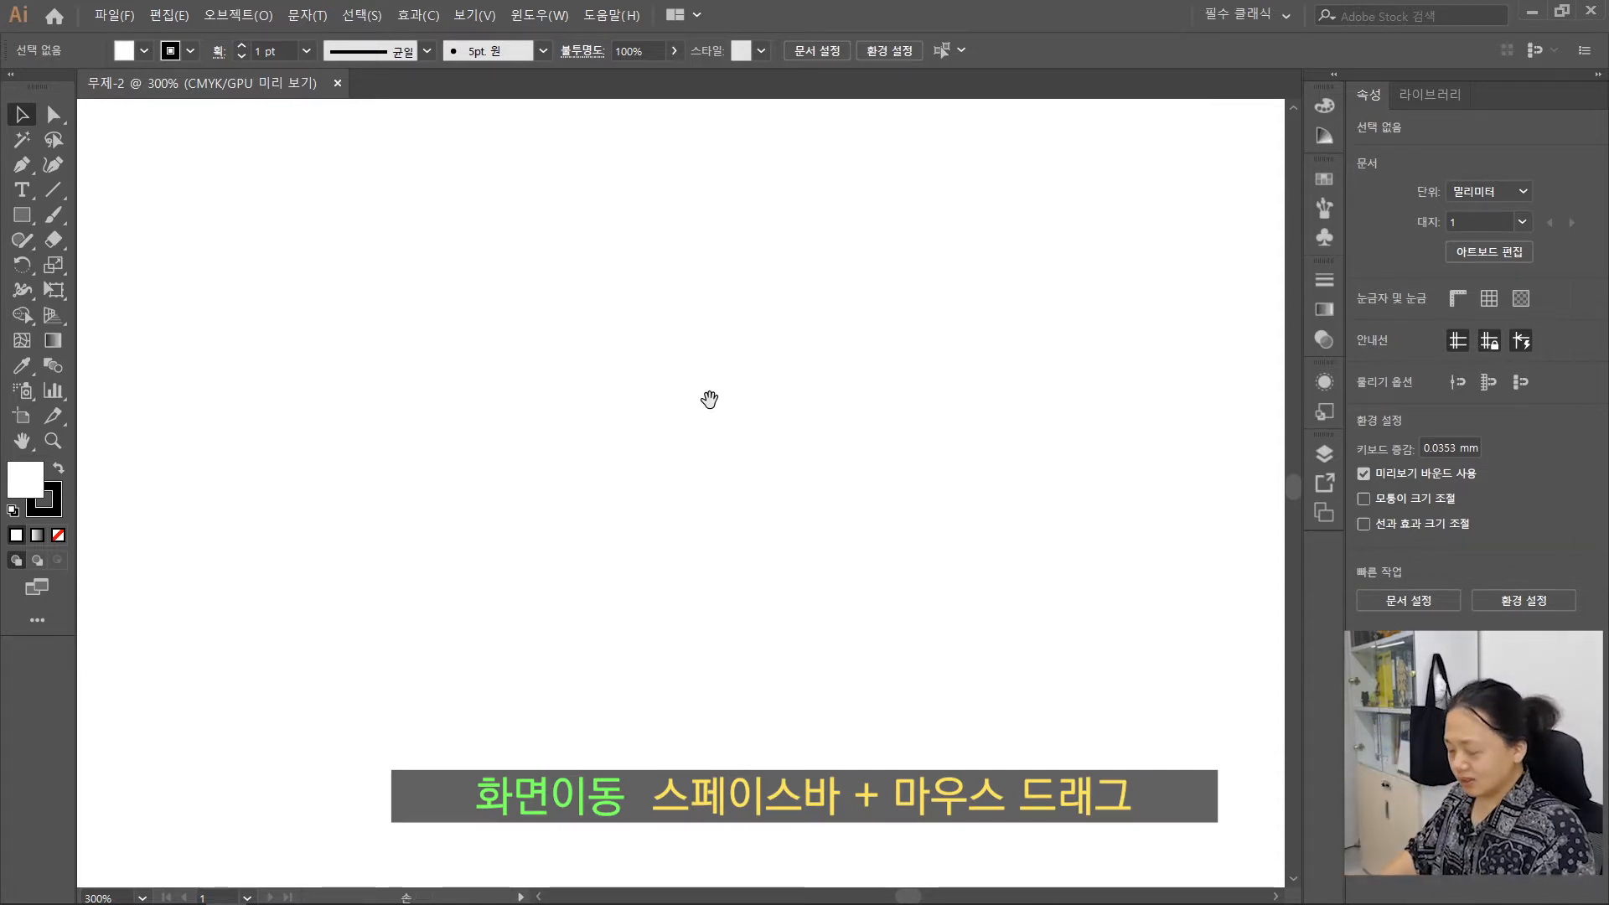
key(space)
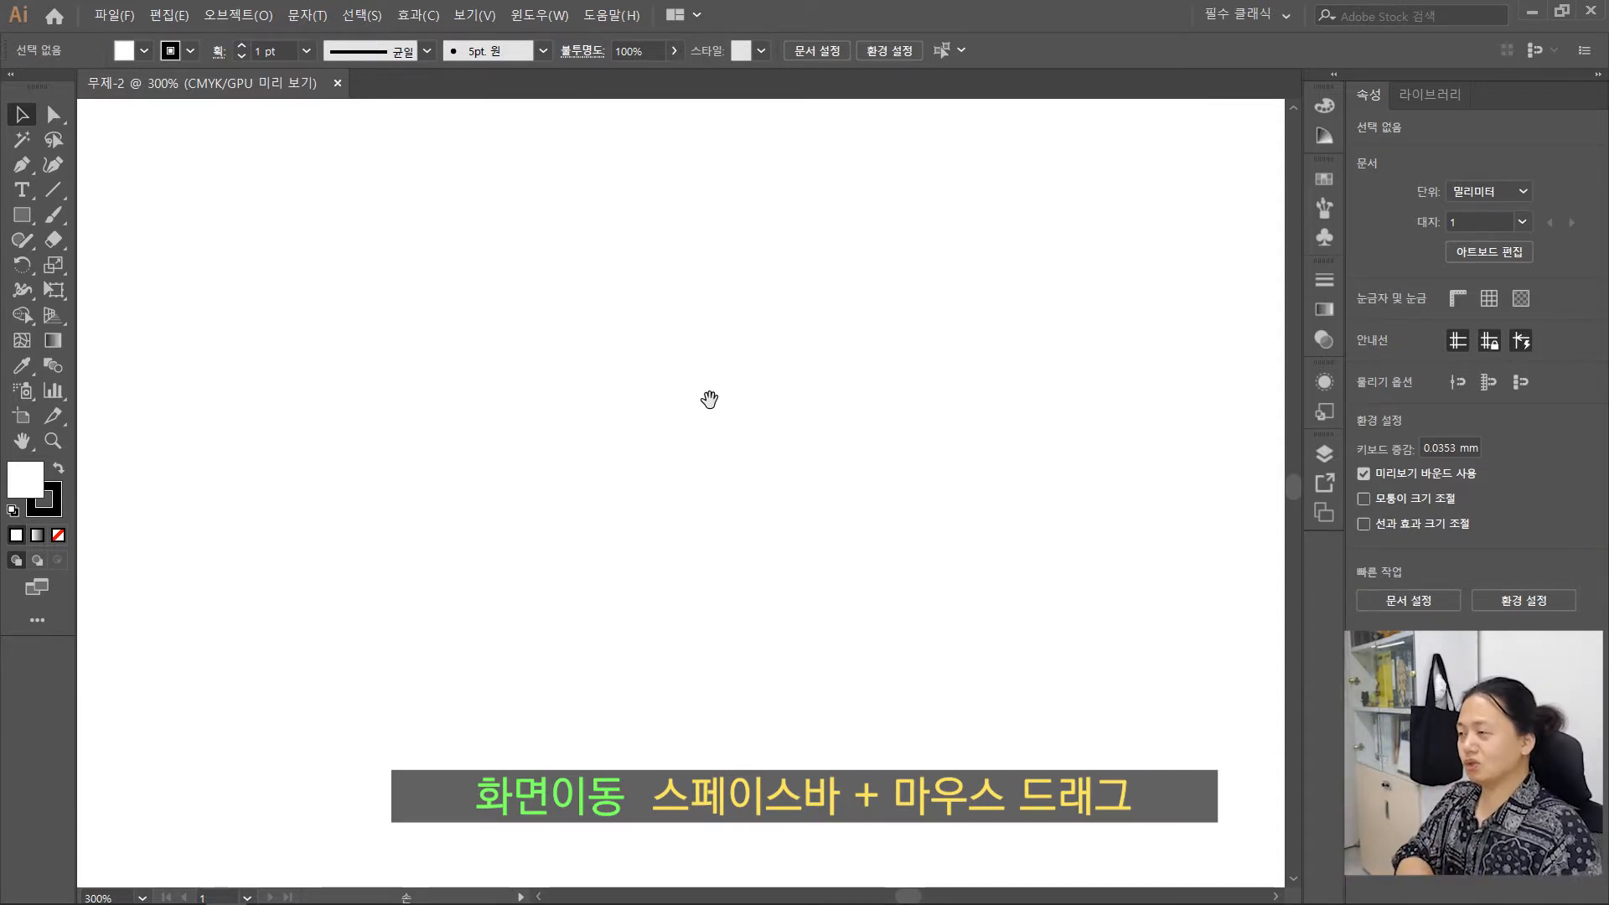
key(space)
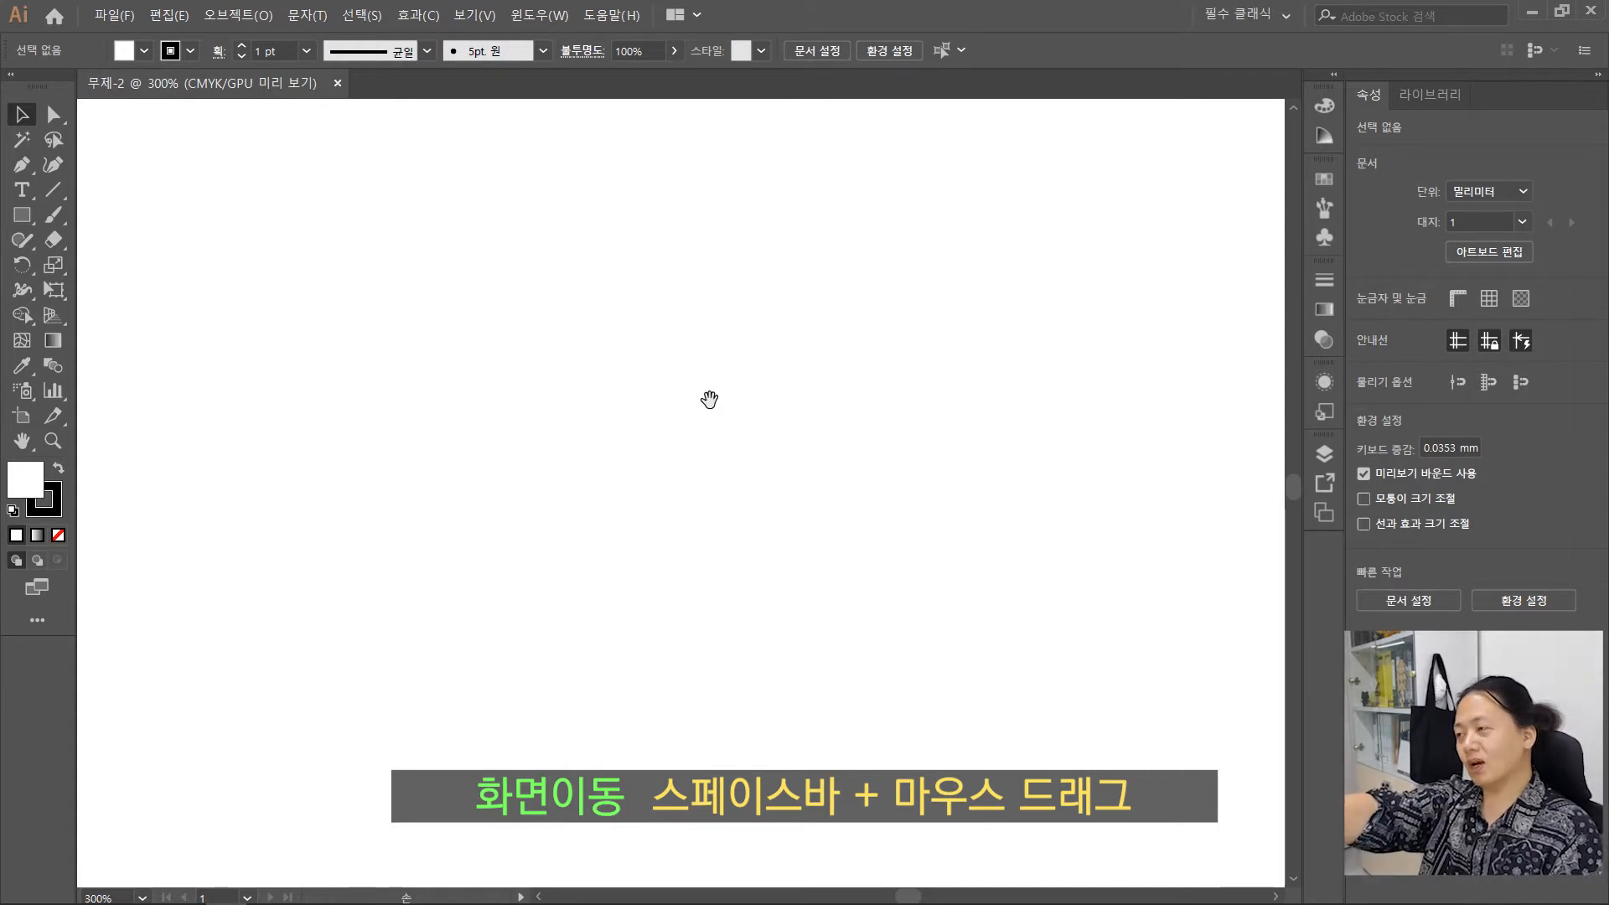
key(space)
key(space)
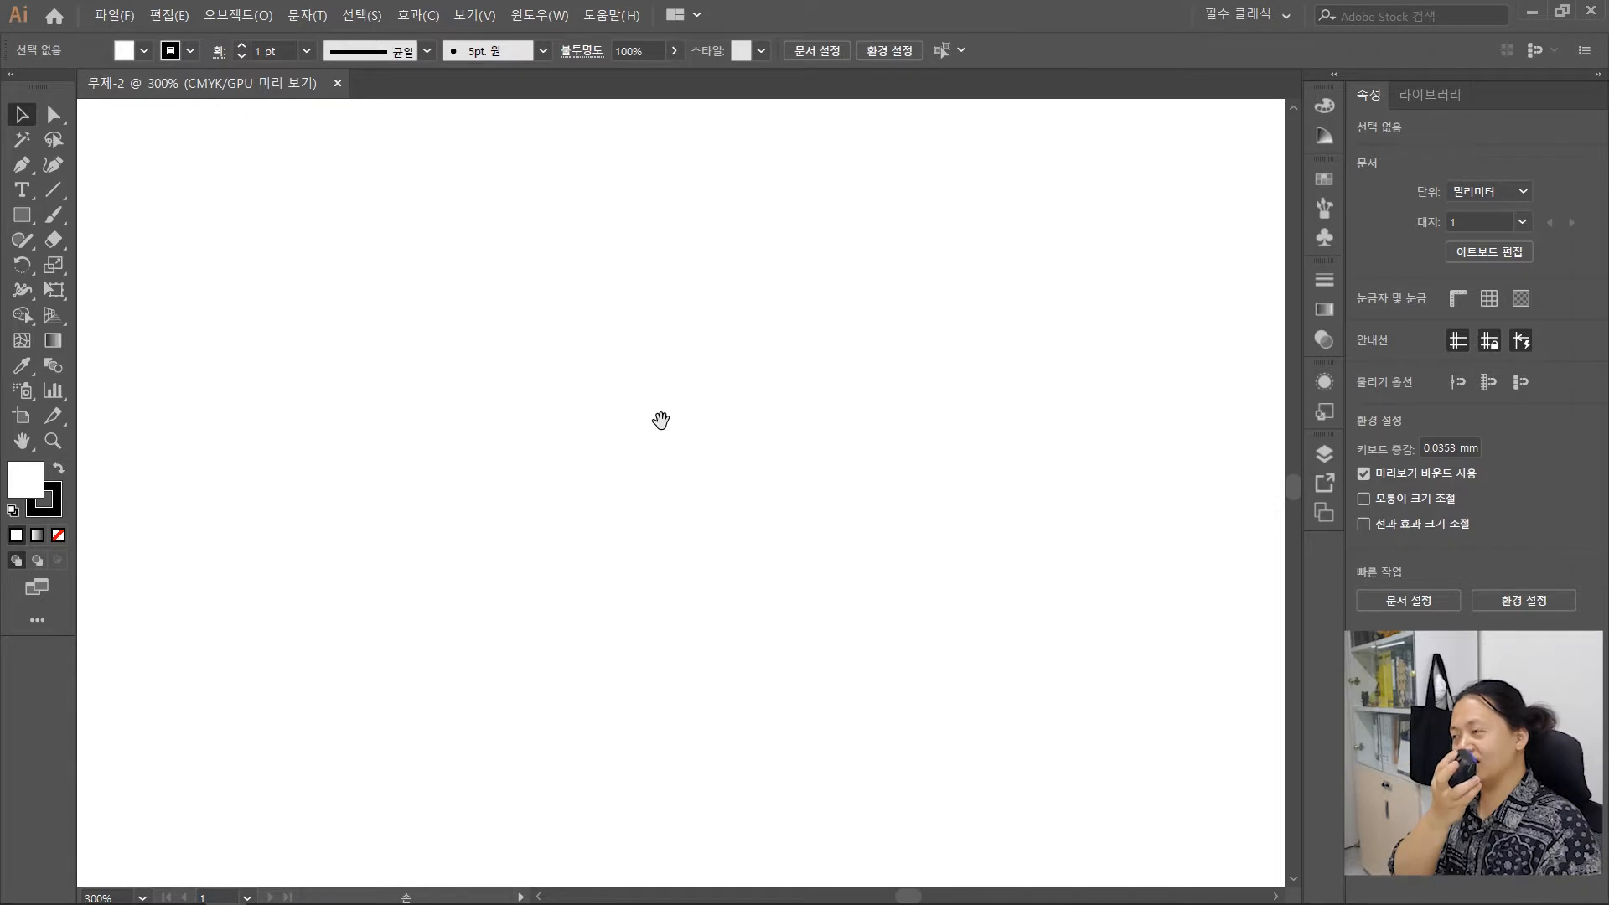
drag(660, 421, 348, 451)
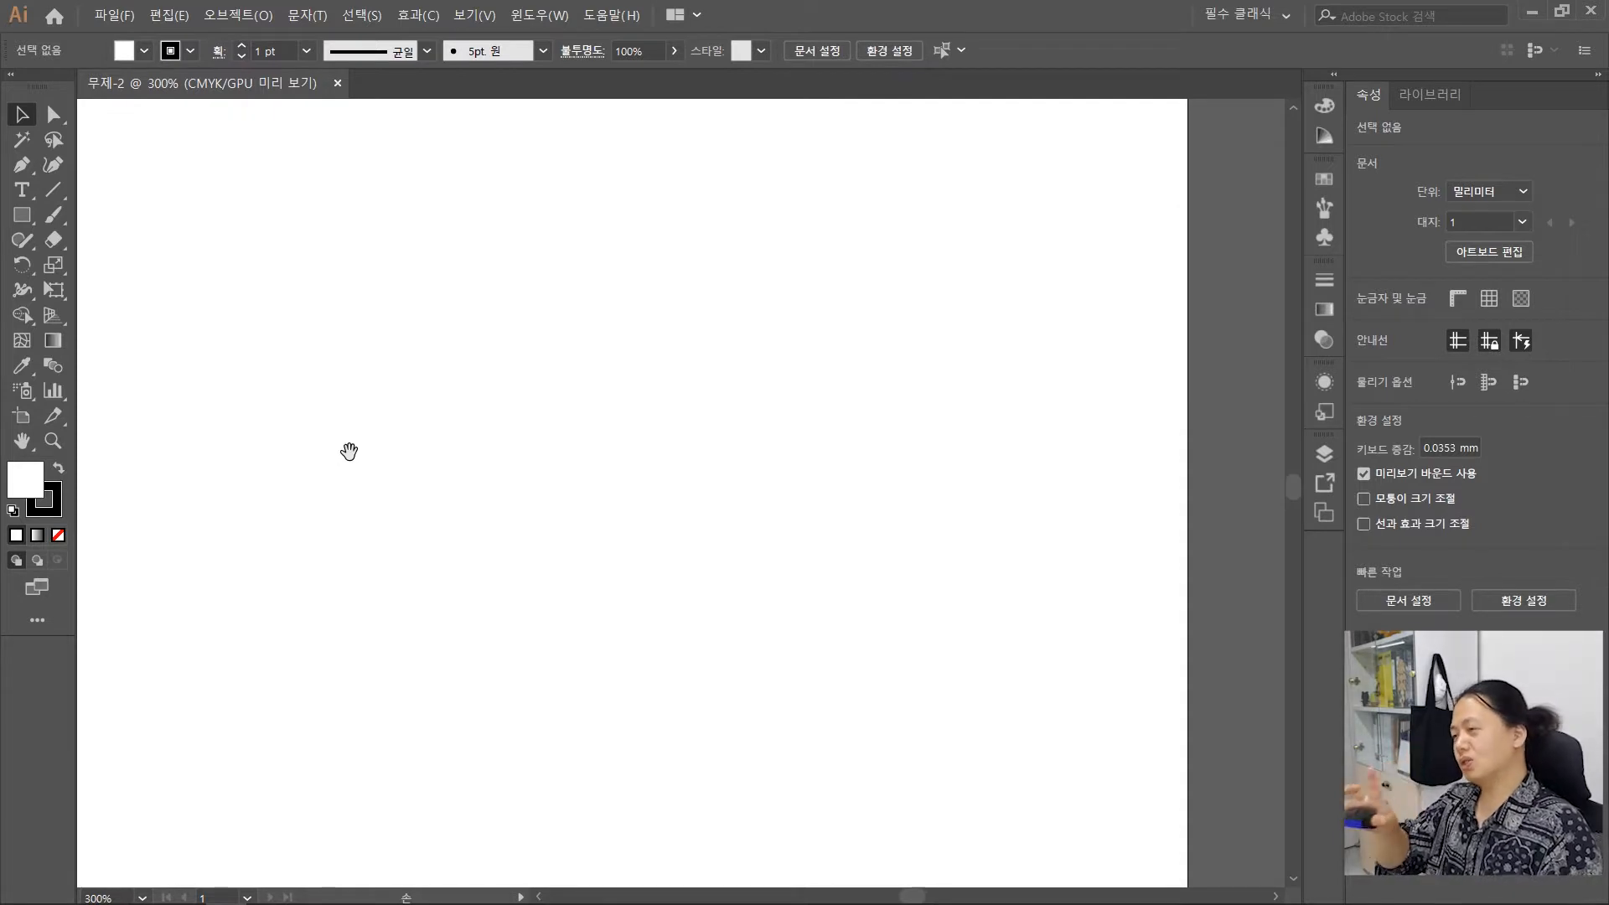
drag(1055, 456, 556, 494)
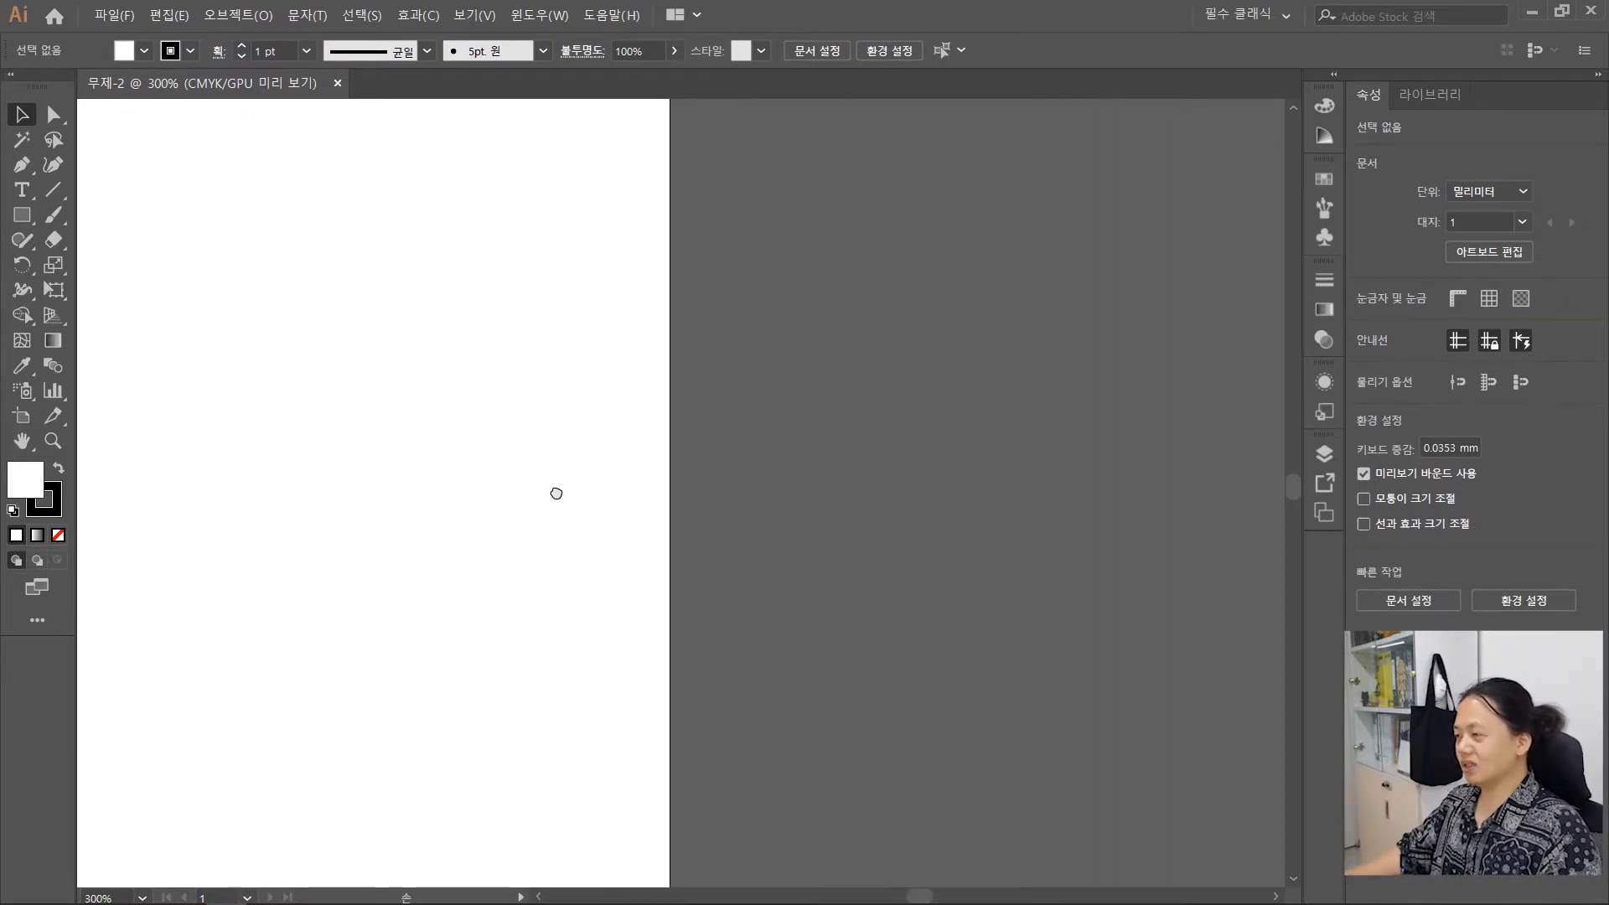
drag(1045, 525, 634, 527)
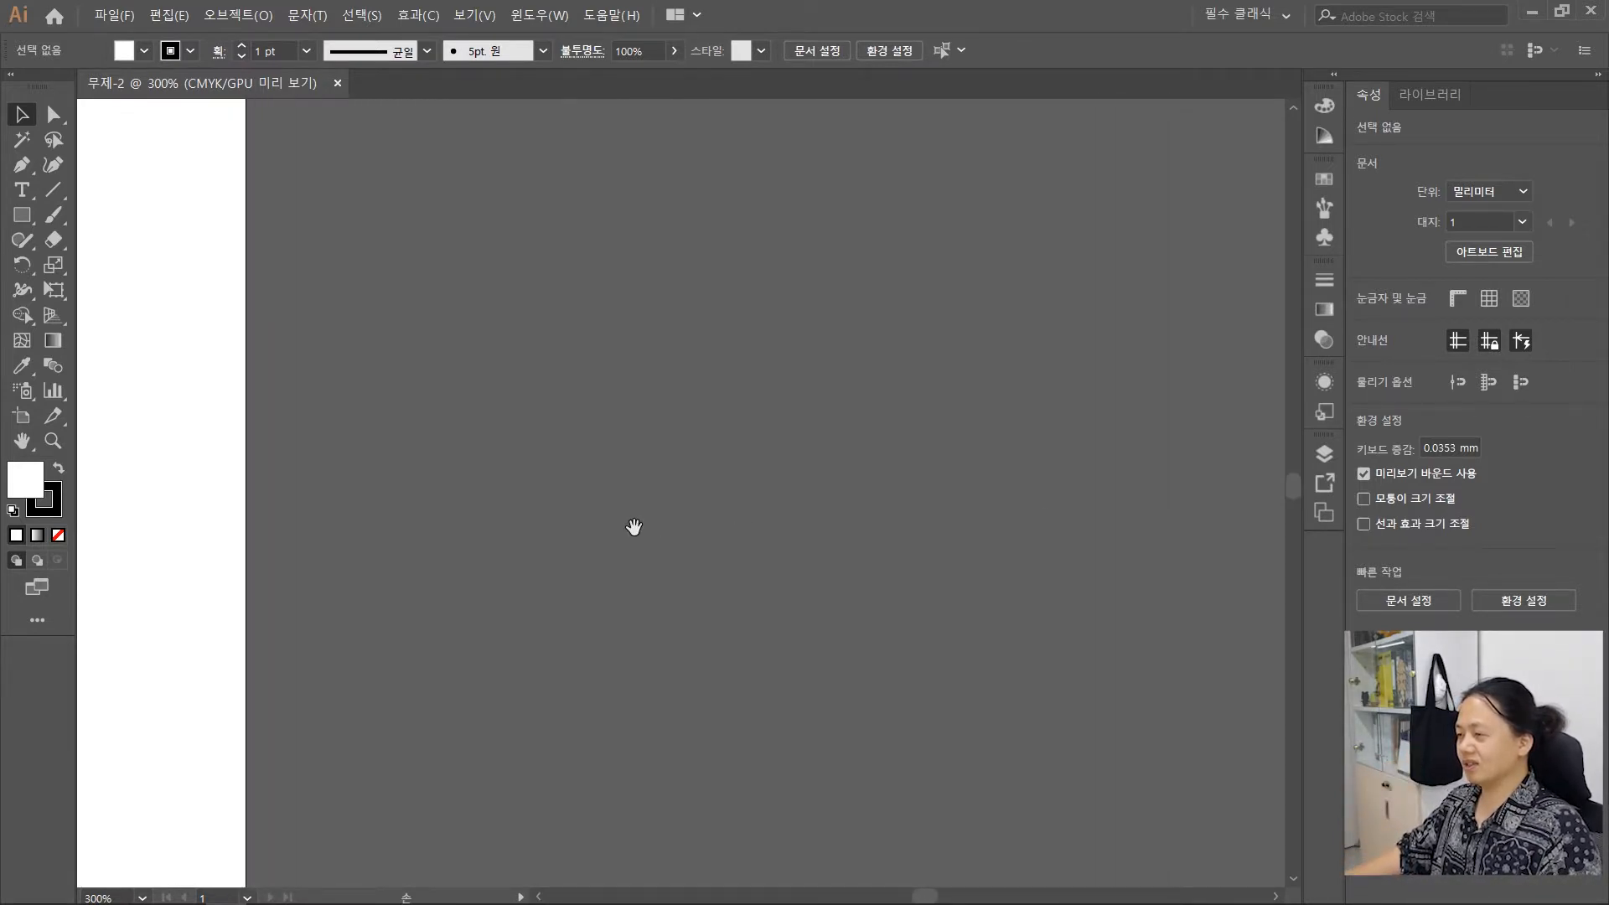
drag(330, 179, 445, 733)
drag(425, 372, 627, 565)
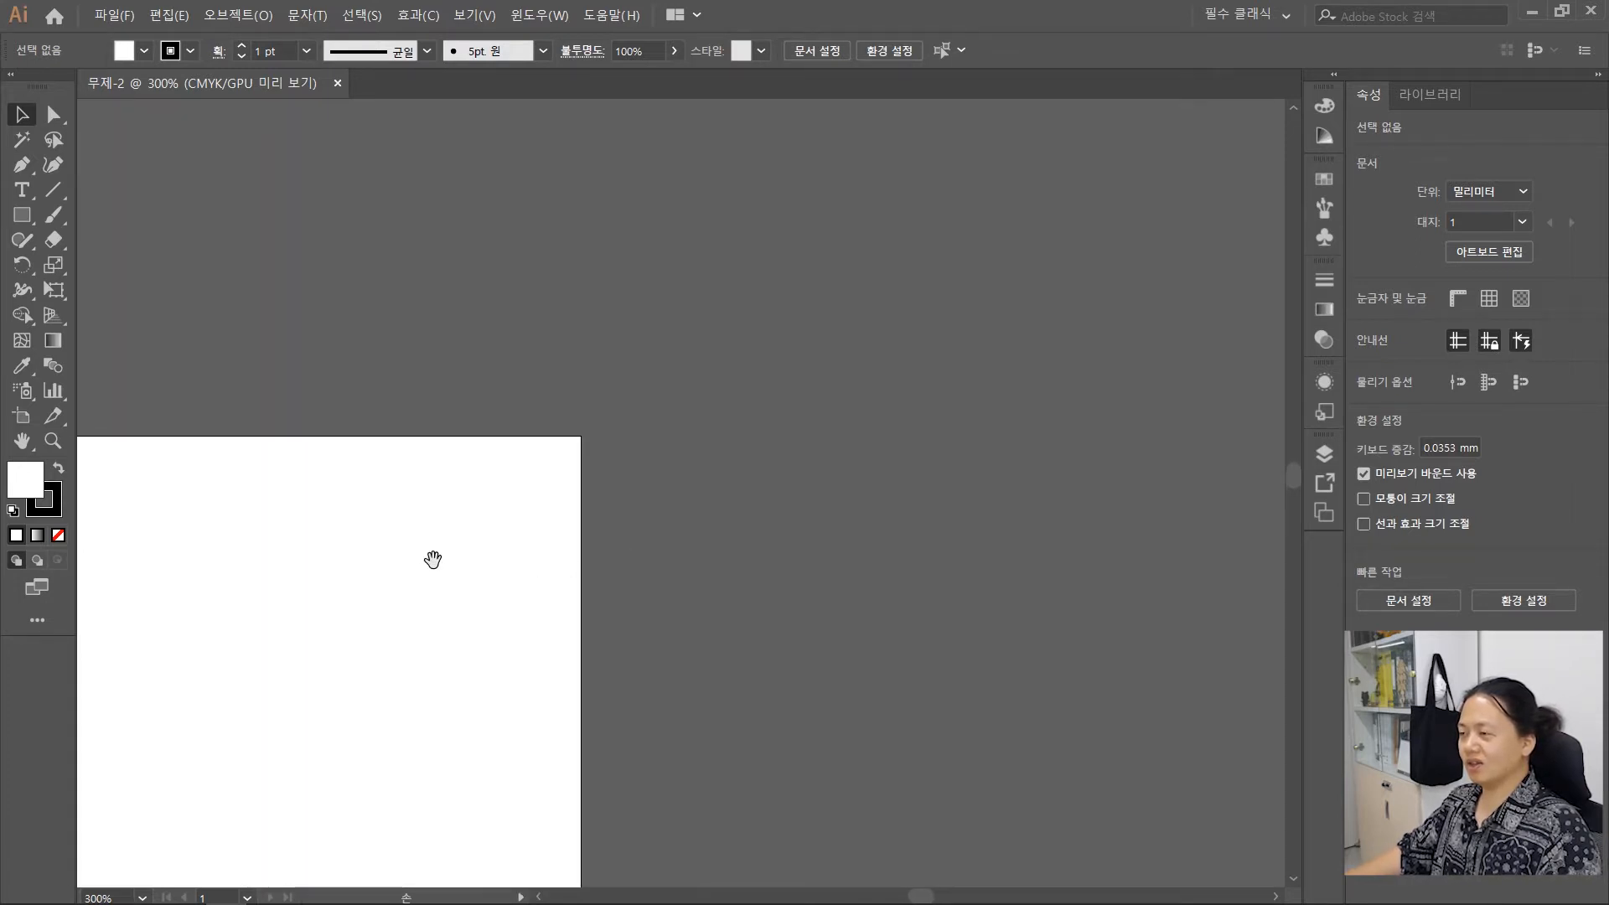
drag(433, 559, 1156, 481)
drag(581, 491, 722, 475)
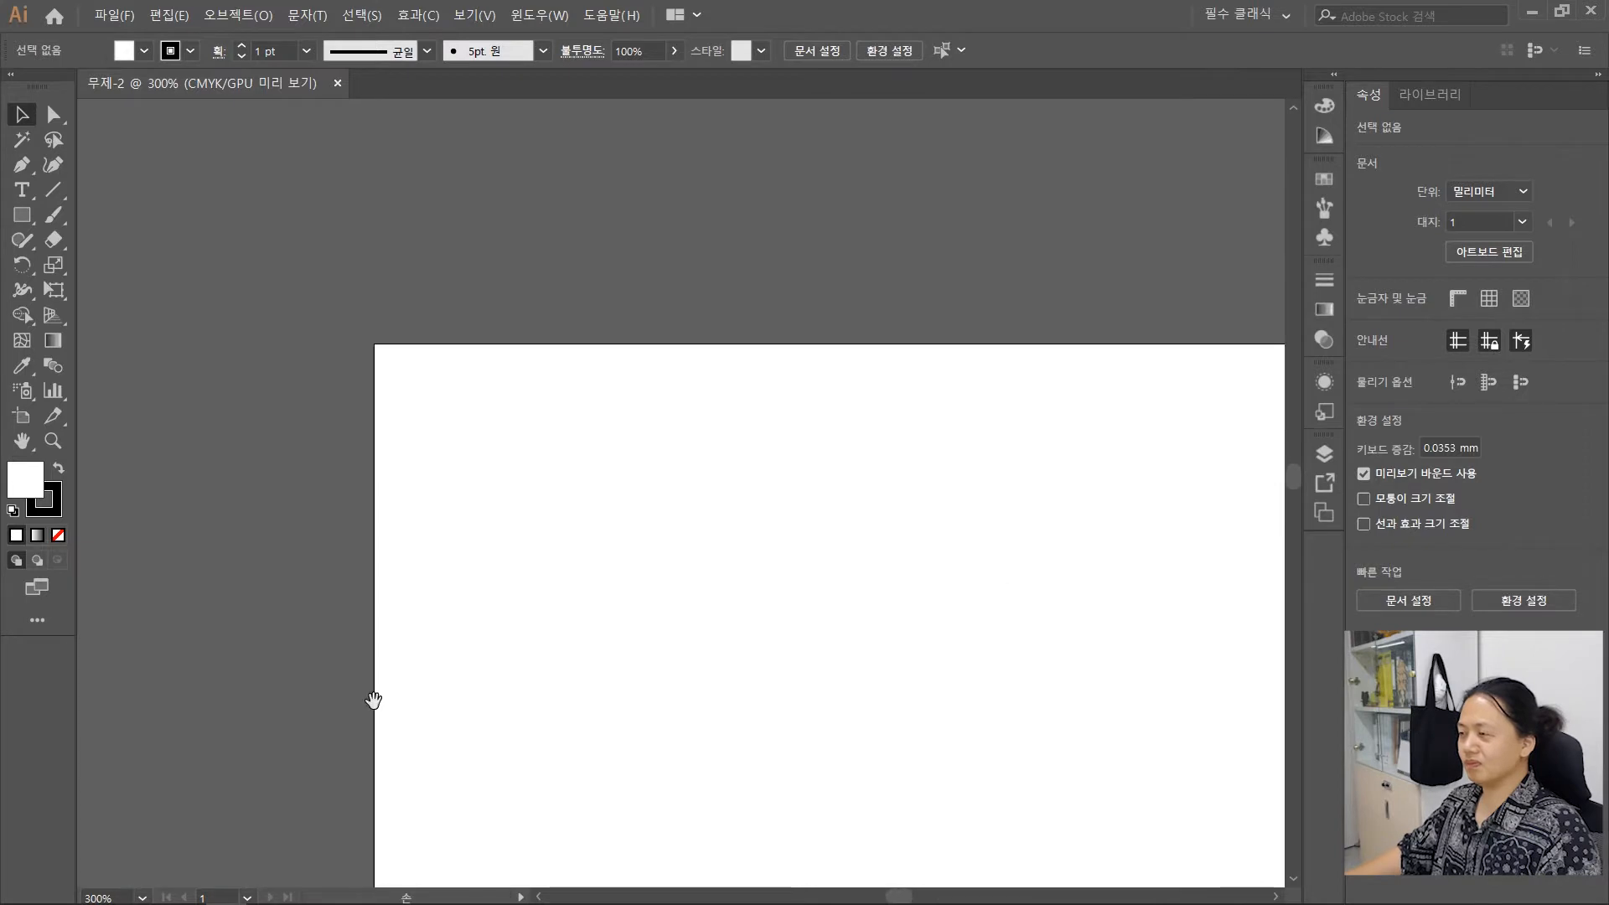
drag(457, 741, 503, 391)
drag(501, 668, 407, 184)
drag(471, 512, 458, 296)
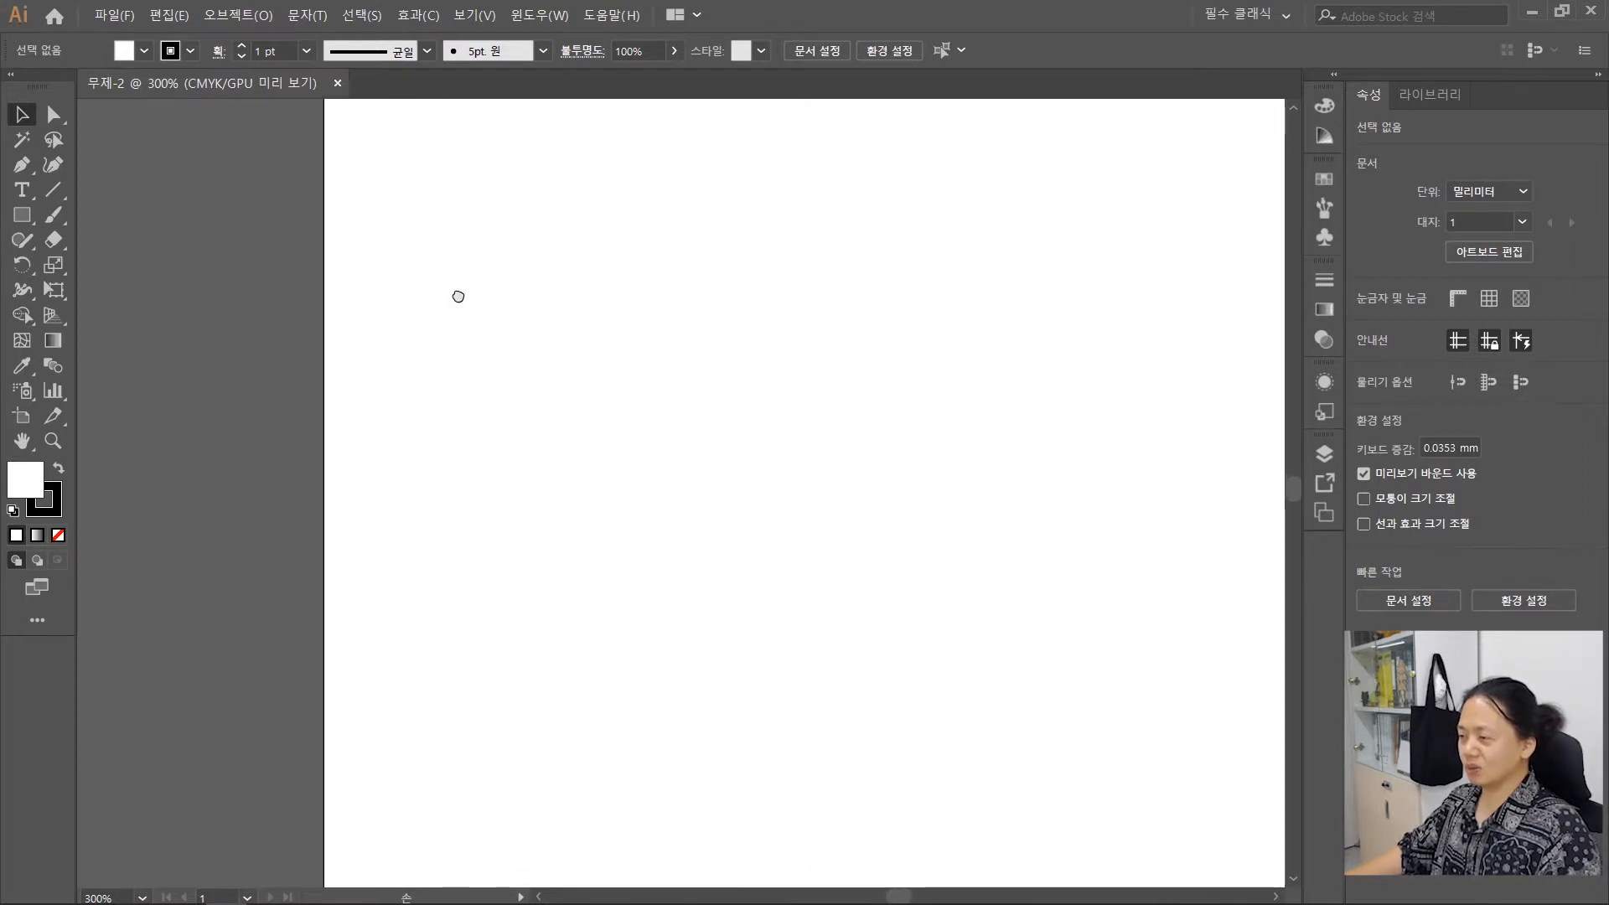
Switch the view between the whole artboard and its actual size at 100%, ending on the whole artboard
key(ctrl+0)
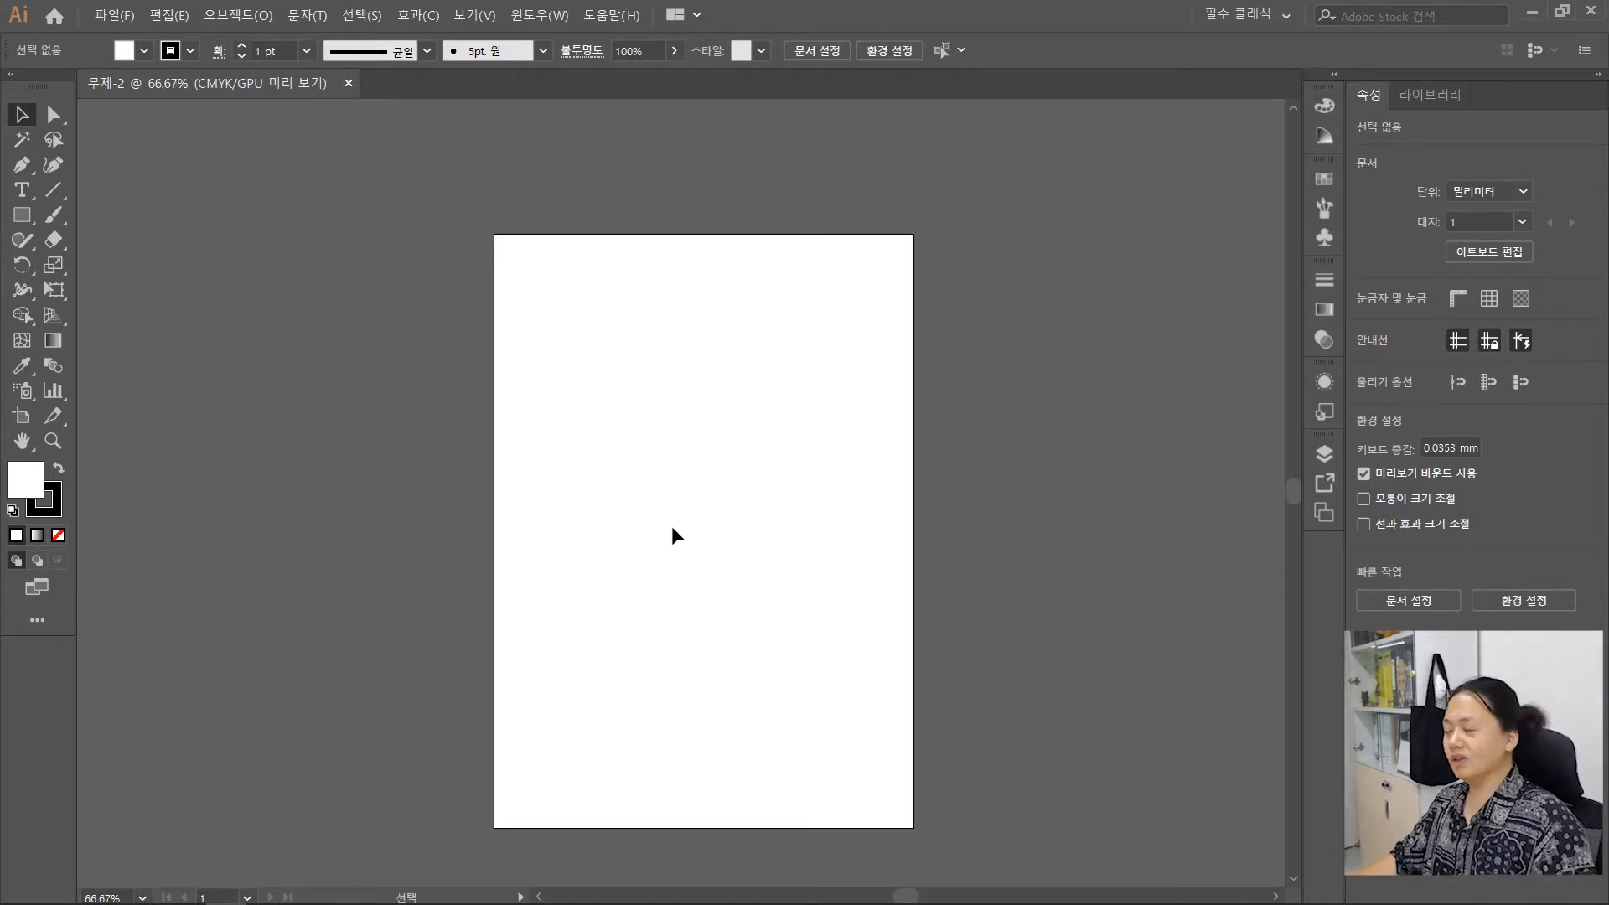
key(ctrl+1)
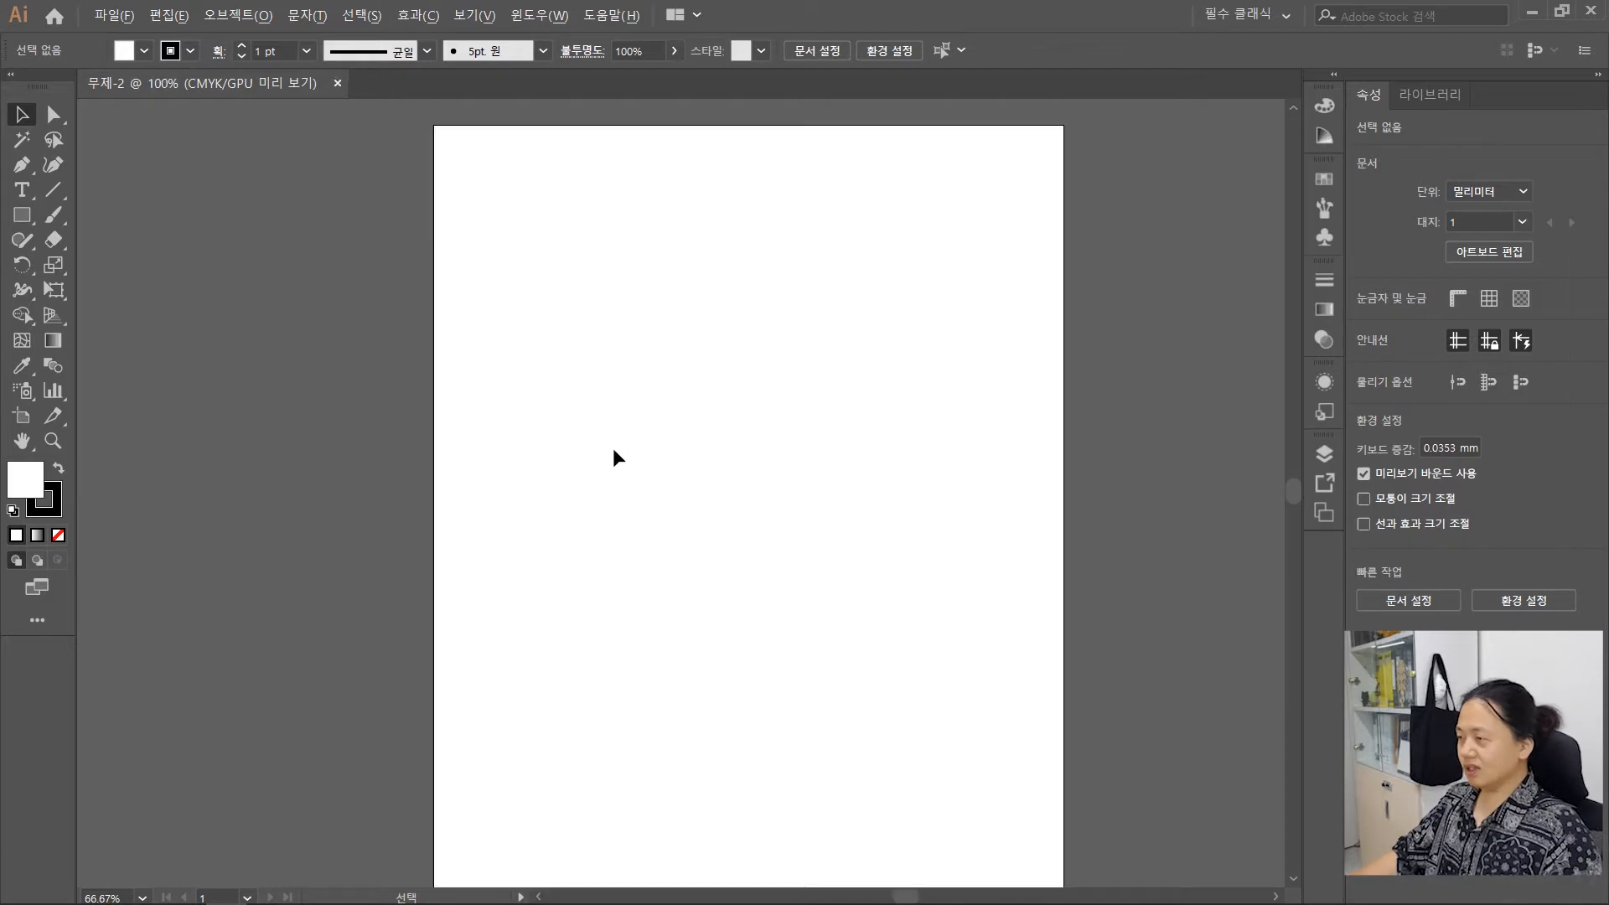
mouse_move(684, 613)
mouse_down()
mouse_move(689, 586)
mouse_move(671, 584)
mouse_up()
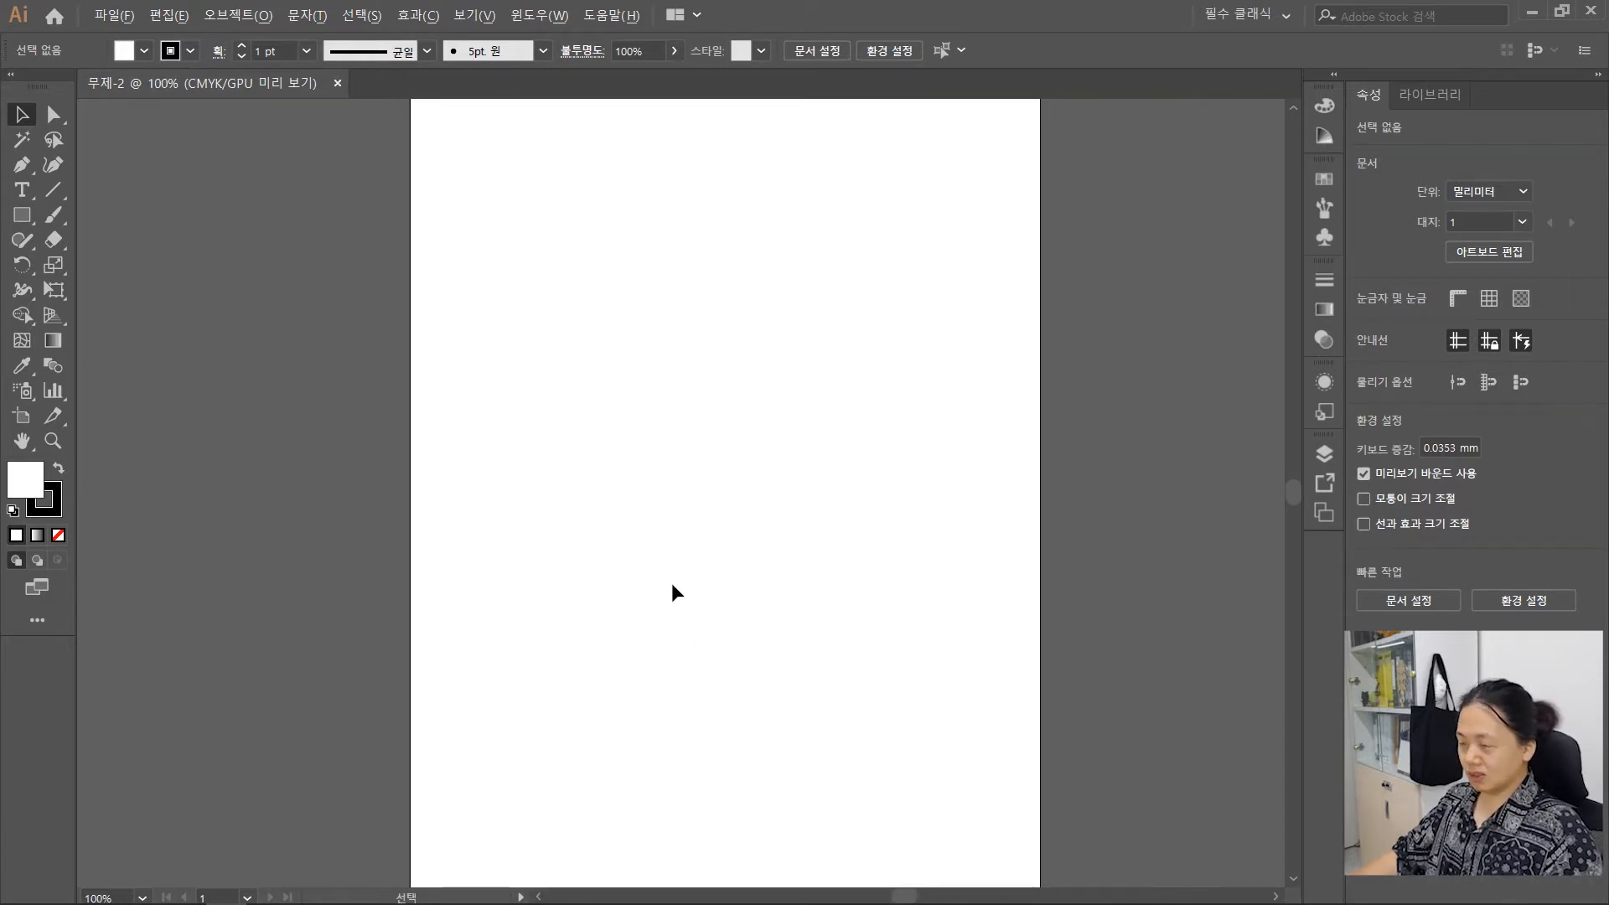
key(ctrl+0)
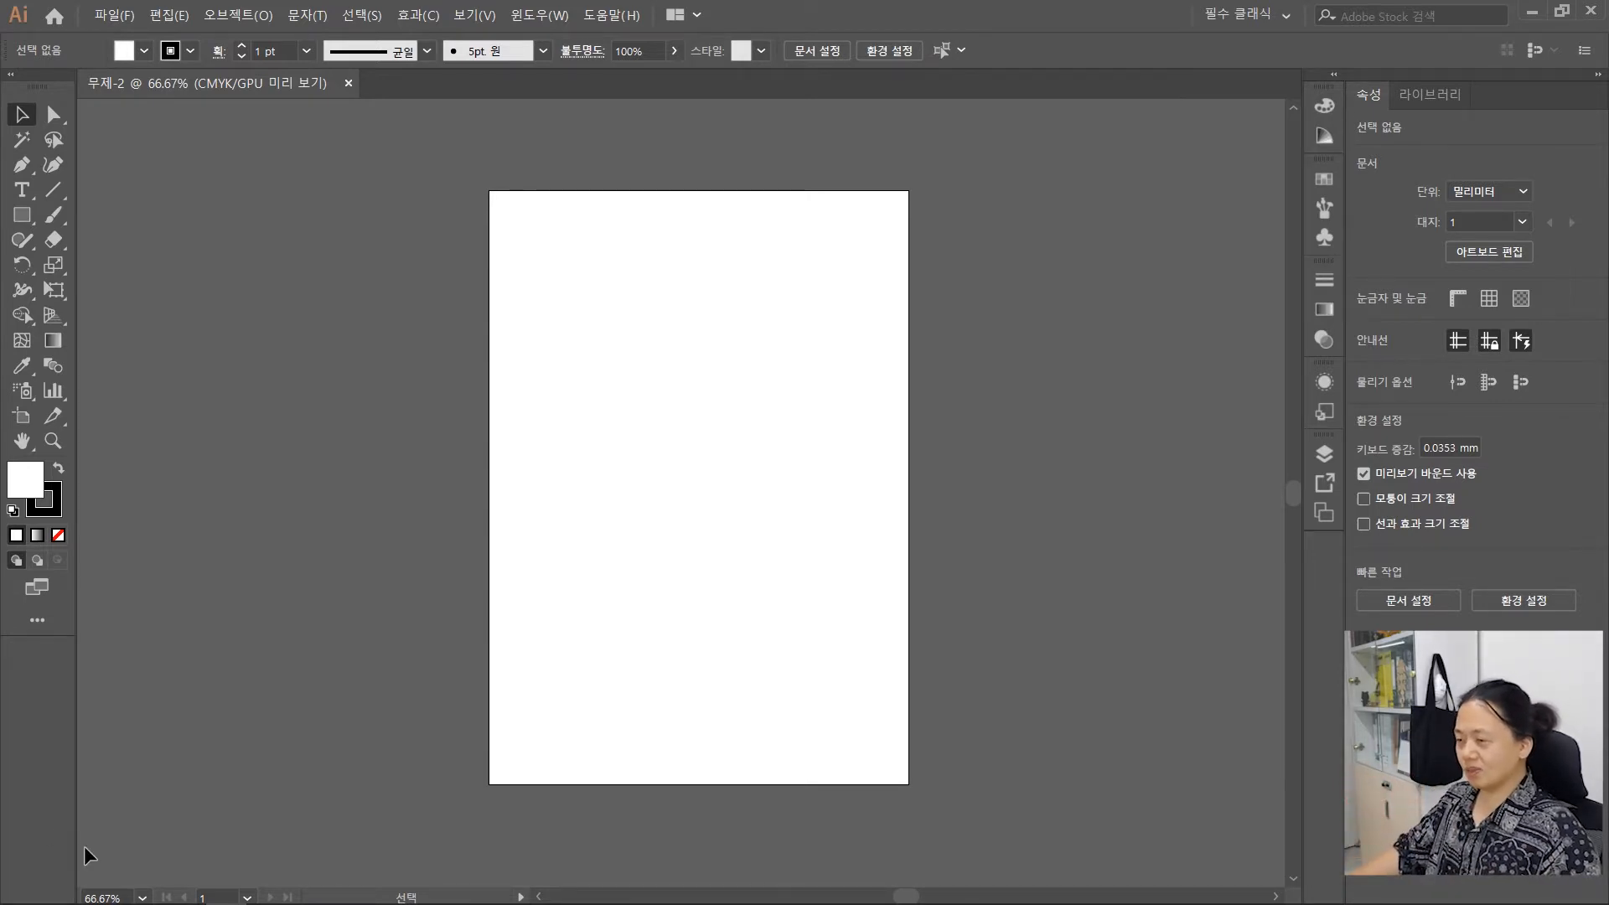
Set the document's view magnification to exactly 100%
click(123, 891)
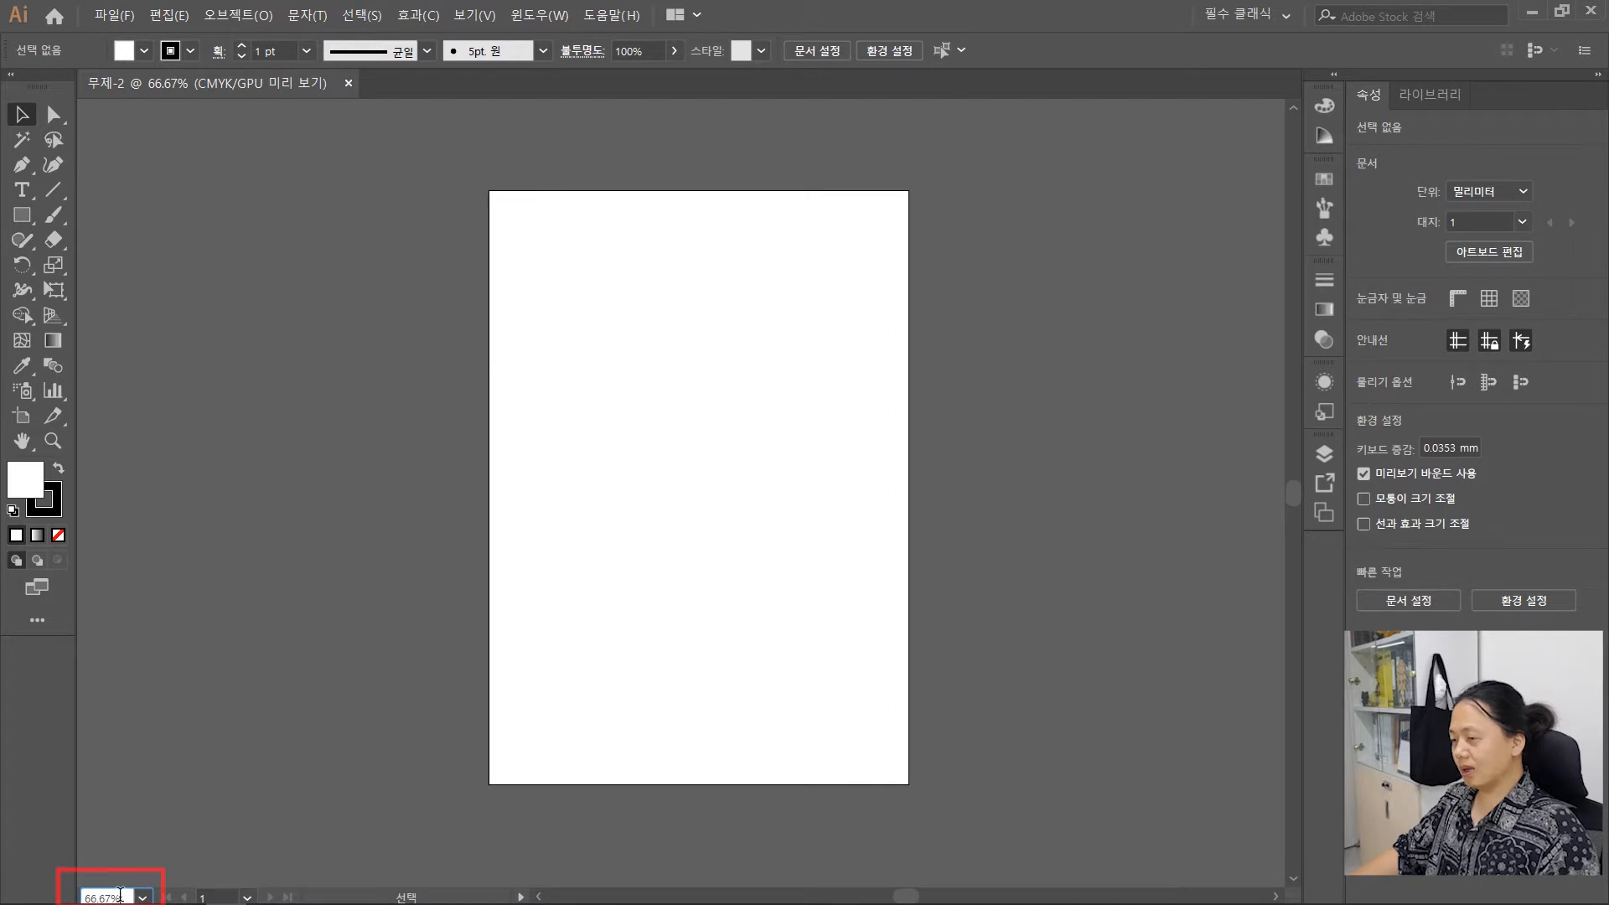
drag(125, 894, 37, 887)
text(100)
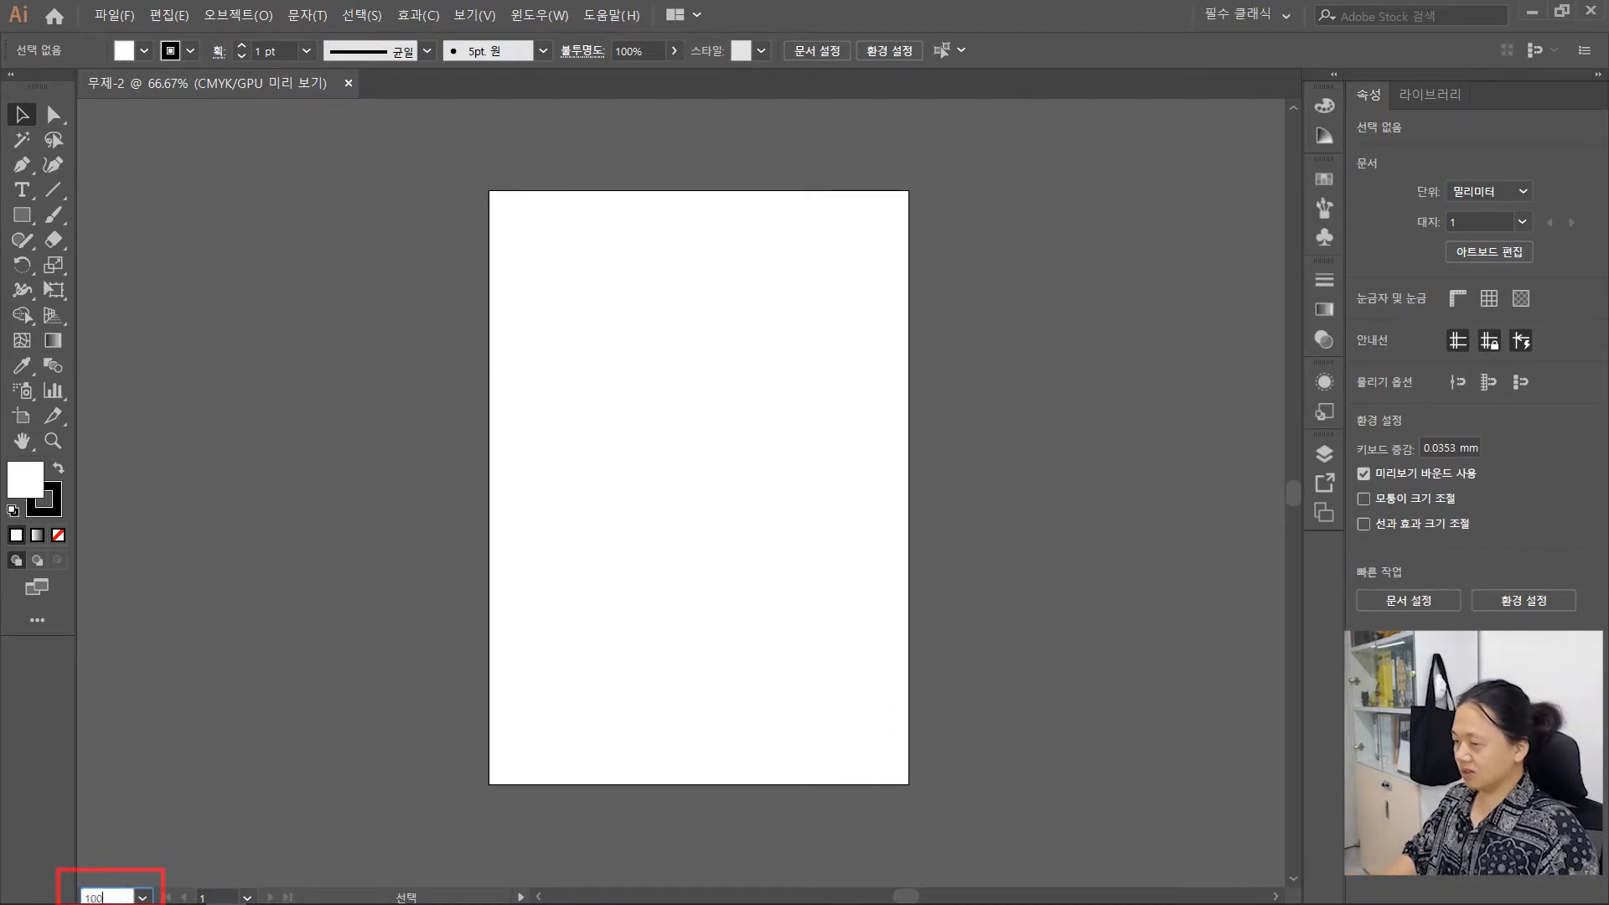
key(Return)
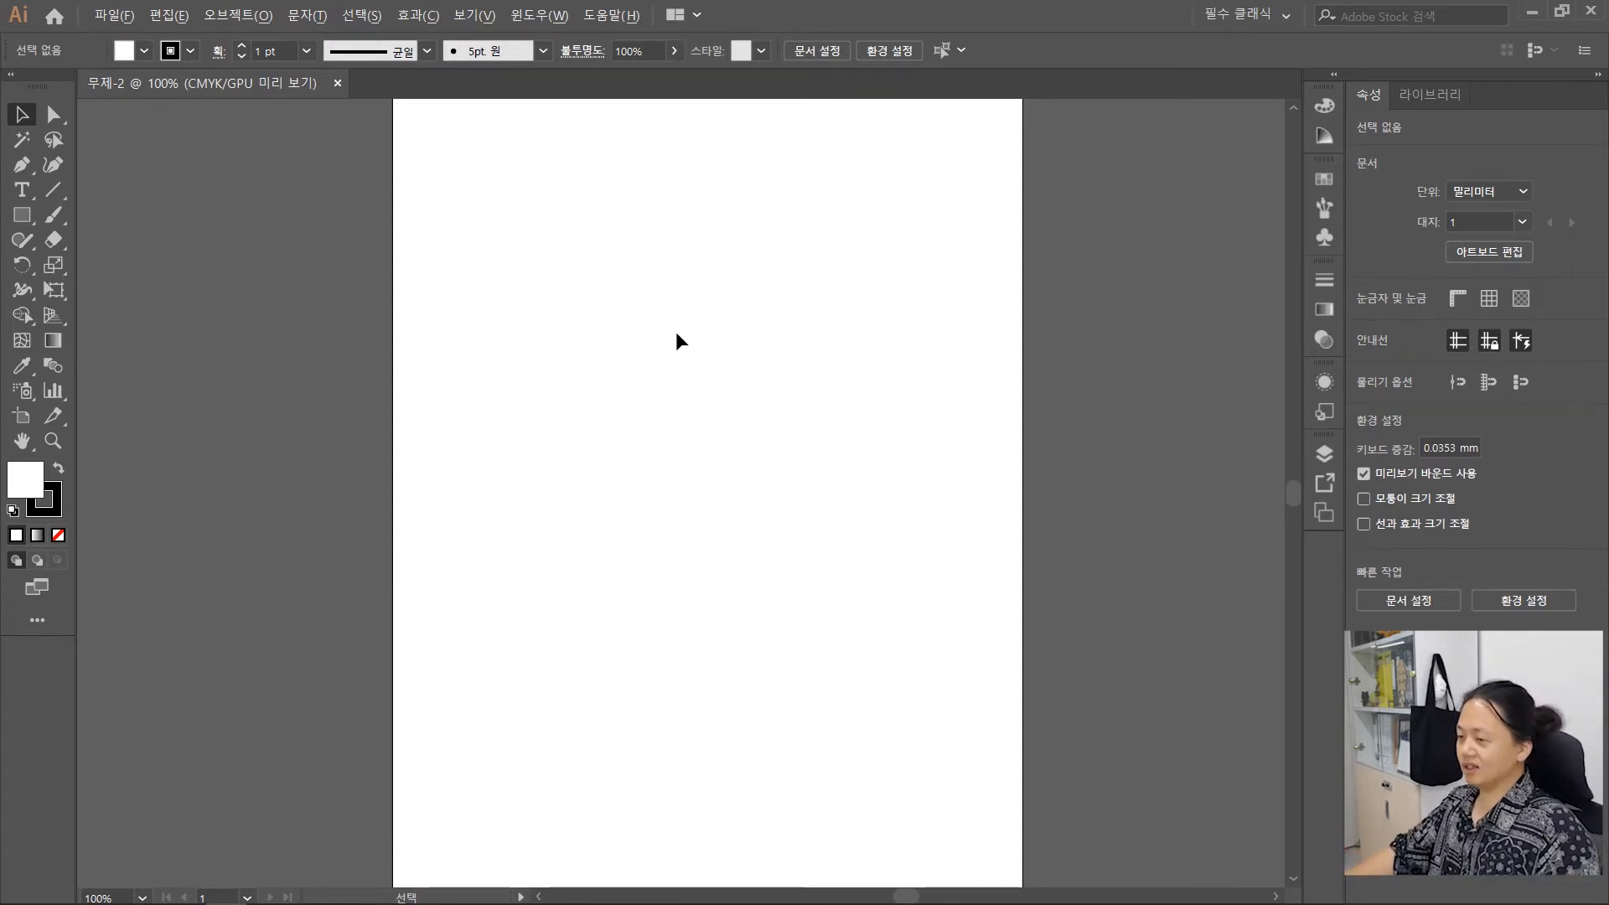
Zoom and pan the view until the artboard's upper edge is in sight at 100% magnification
scroll(676, 330, down, 2)
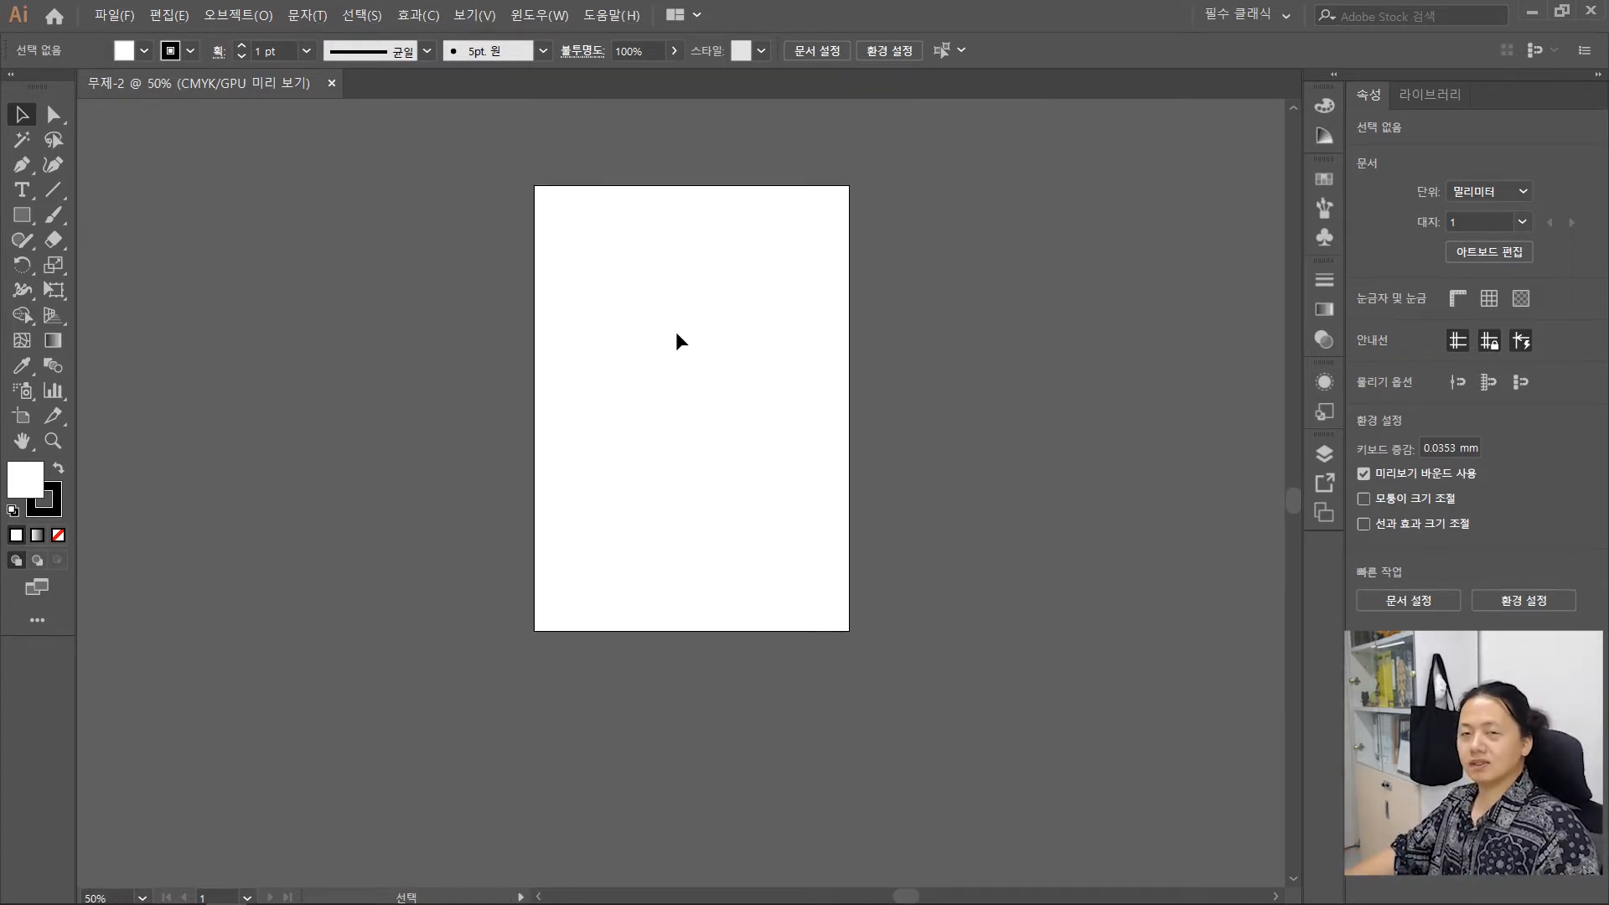
scroll(575, 240, up, 2)
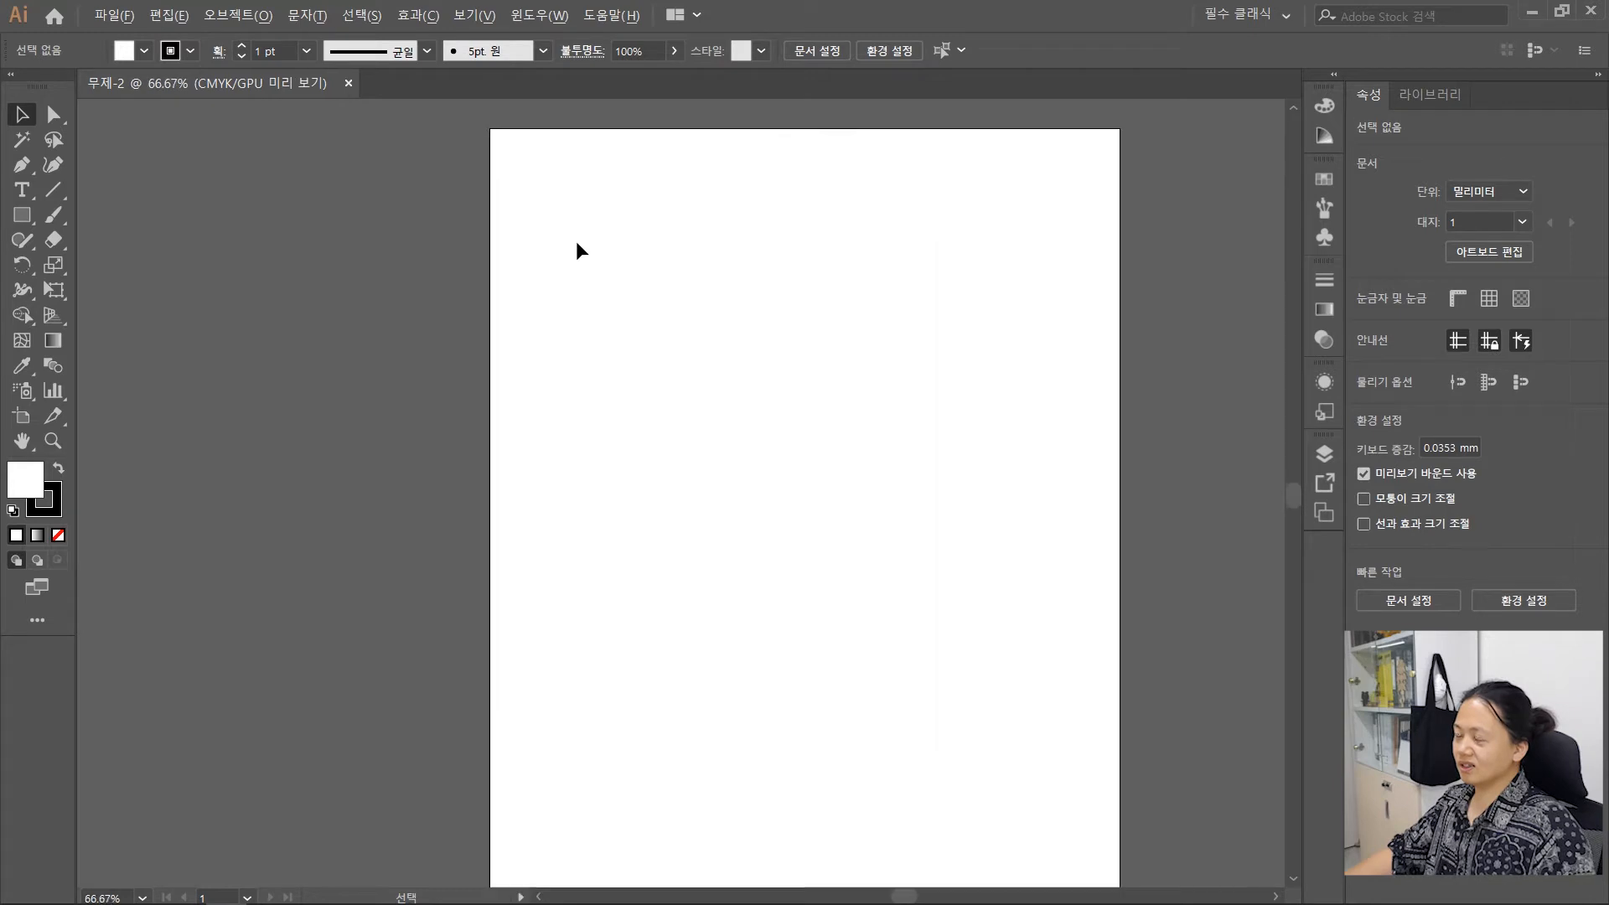
scroll(786, 316, right, 2)
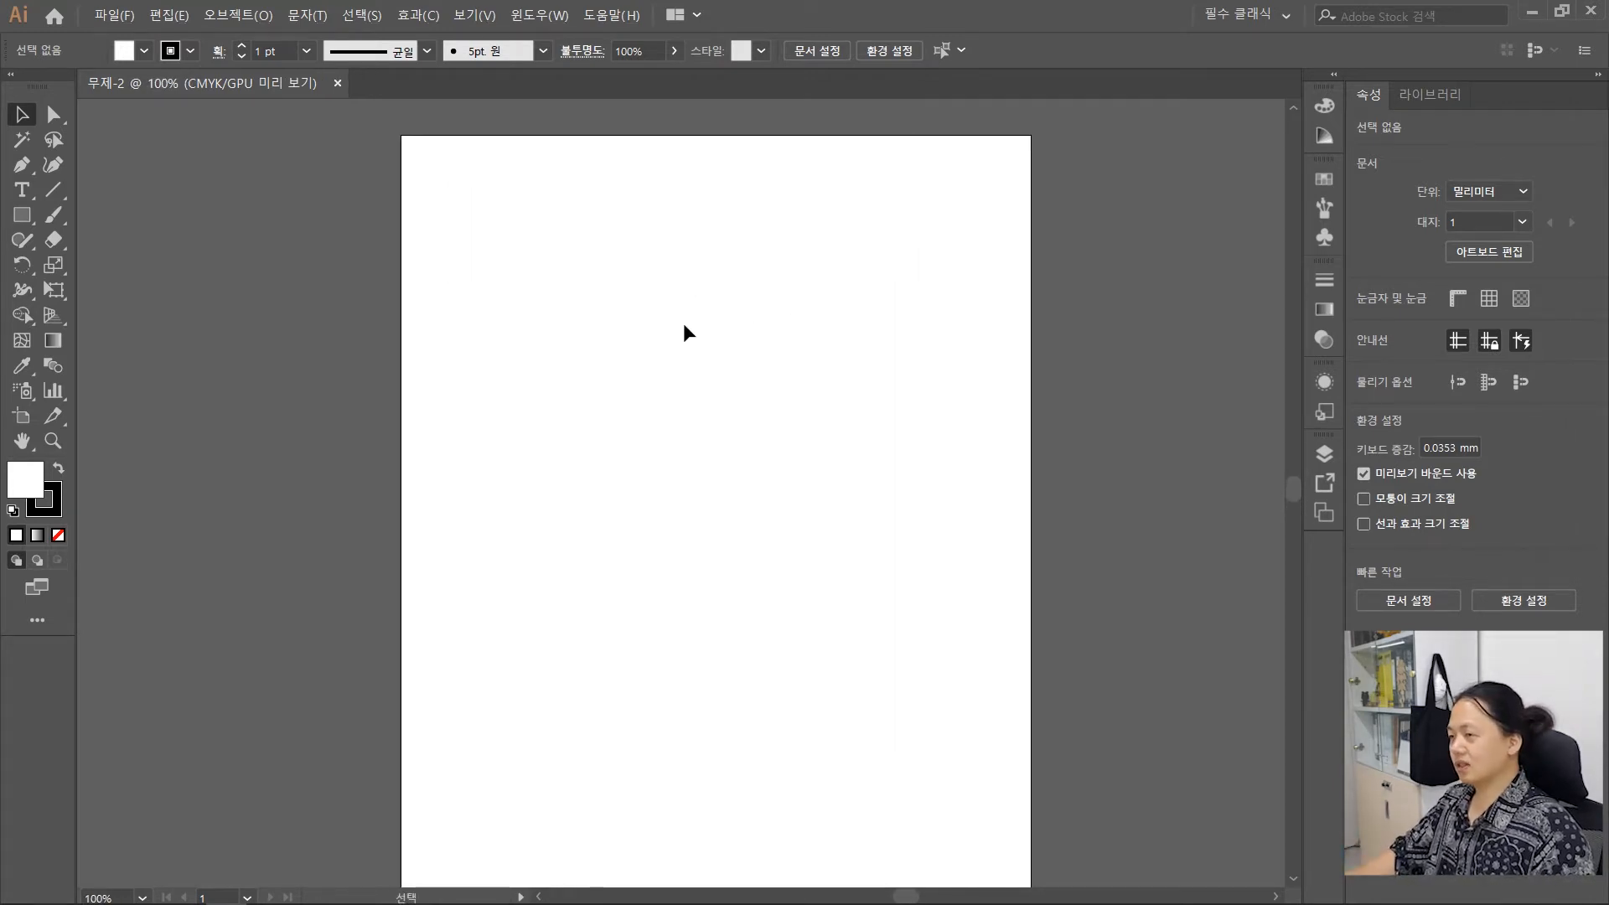
scroll(551, 314, up, 1)
scroll(551, 314, down, 1)
key(space)
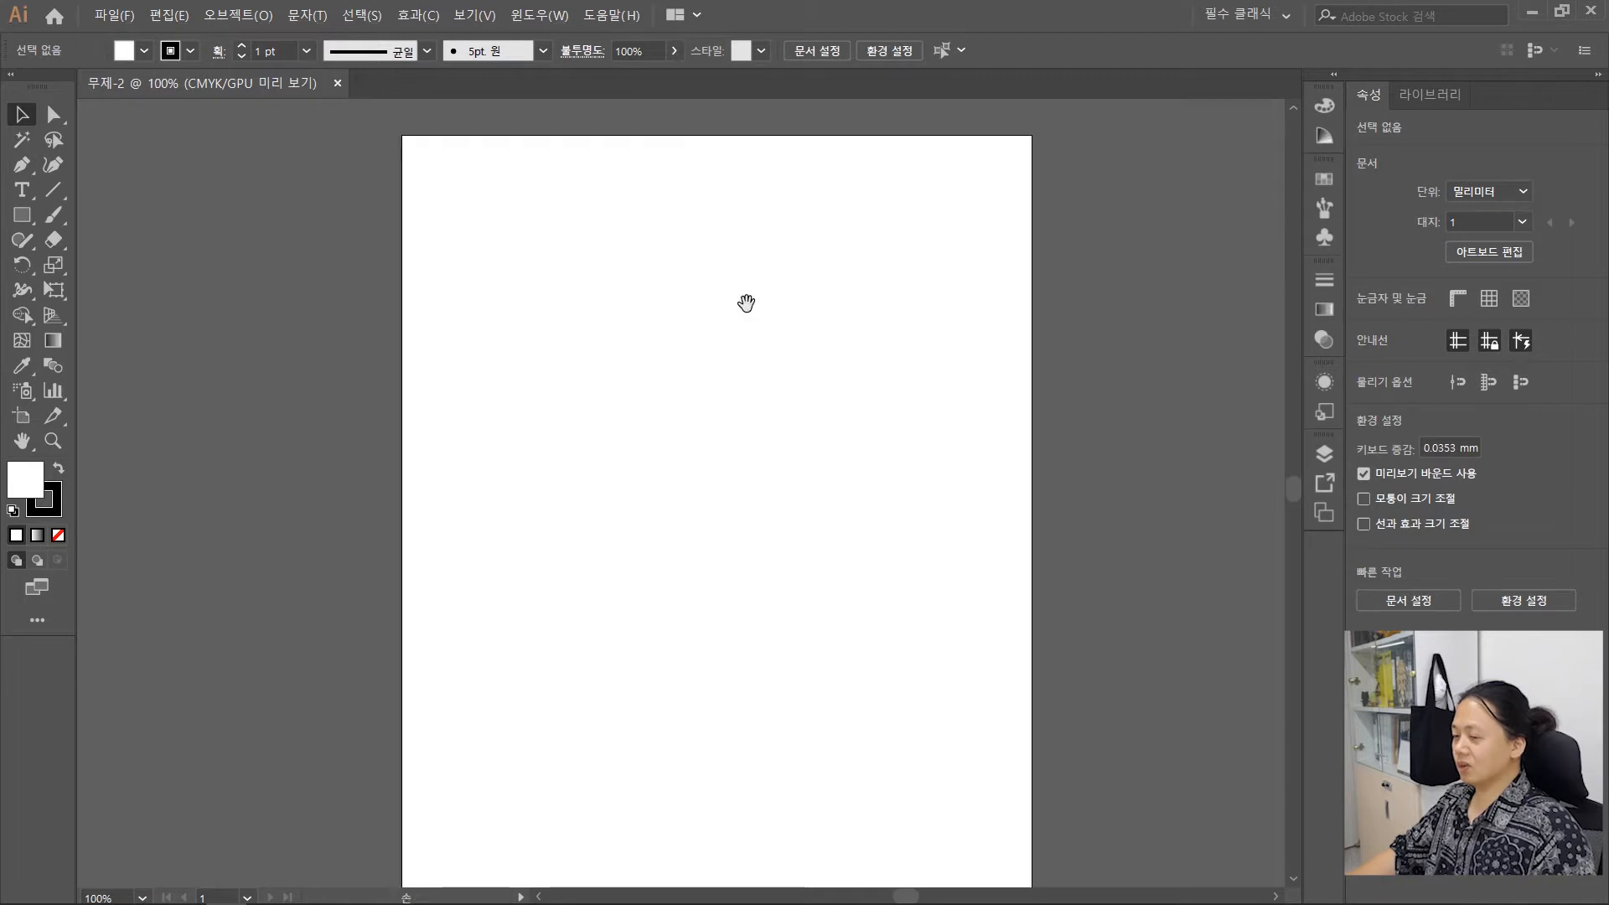
drag(750, 305, 700, 311)
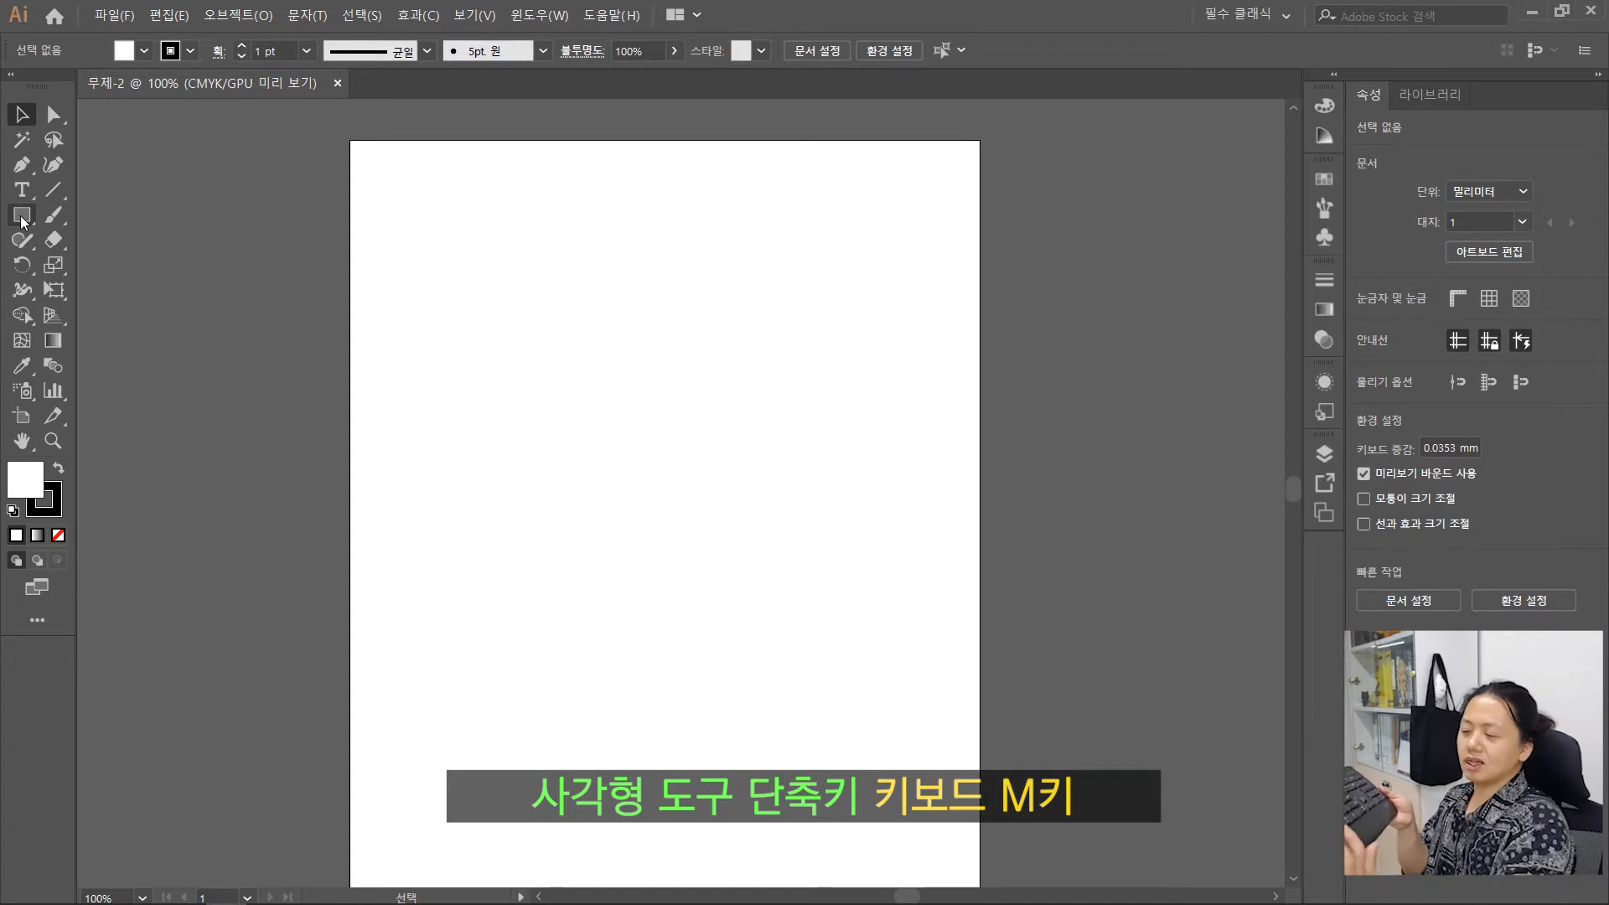
Switch from the Rectangle tool to the Selection tool and back, leaving the Rectangle tool active
key(m)
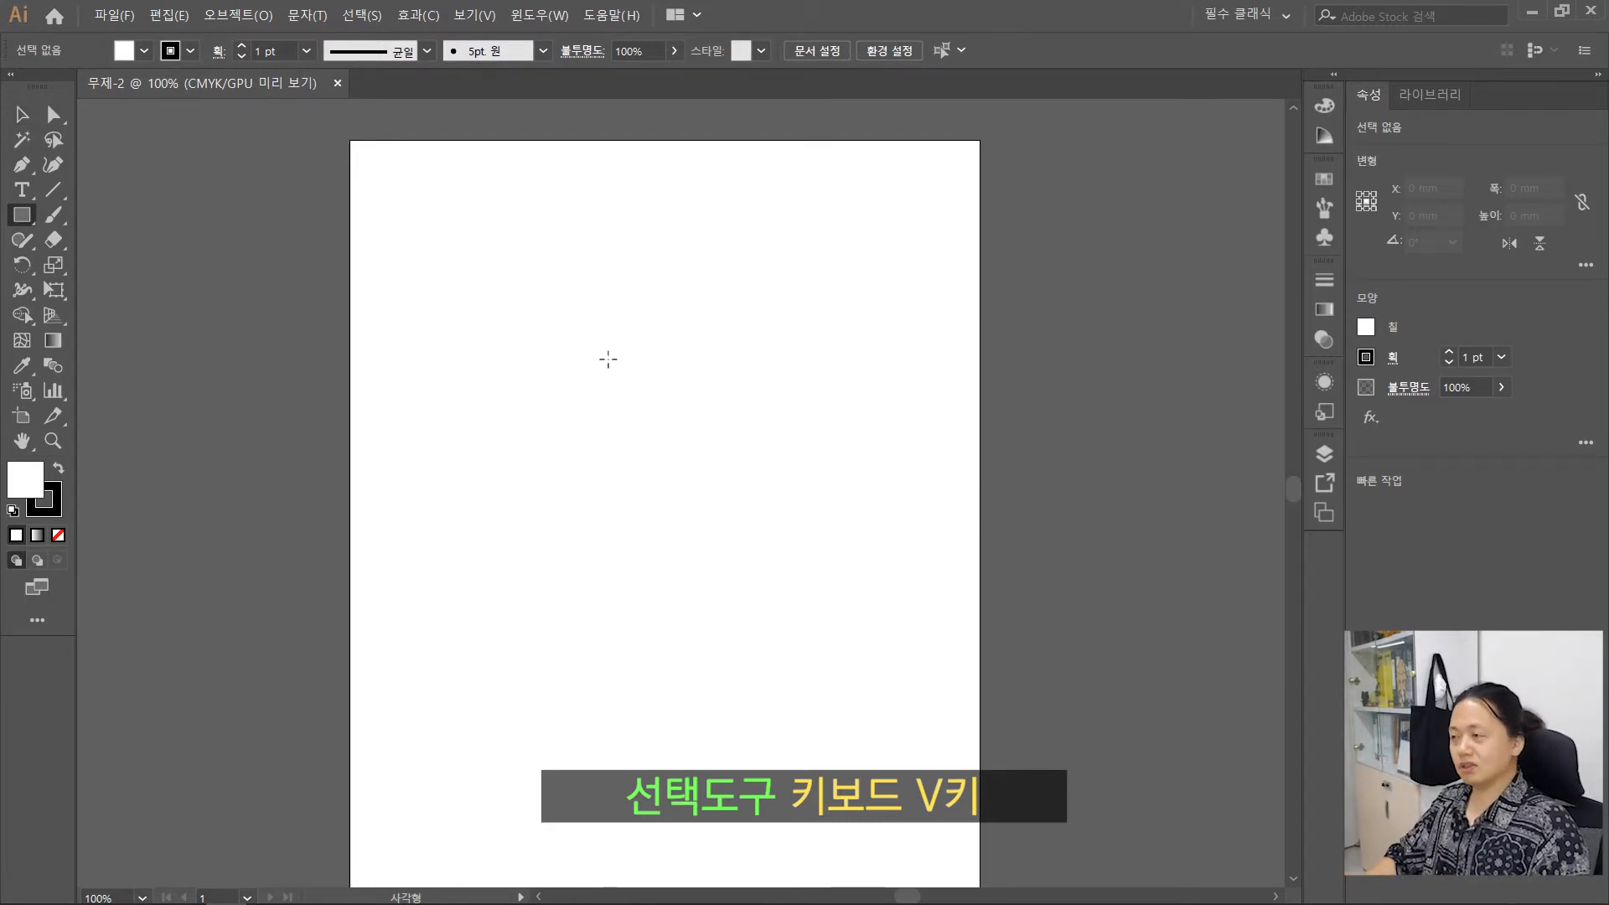
key(v)
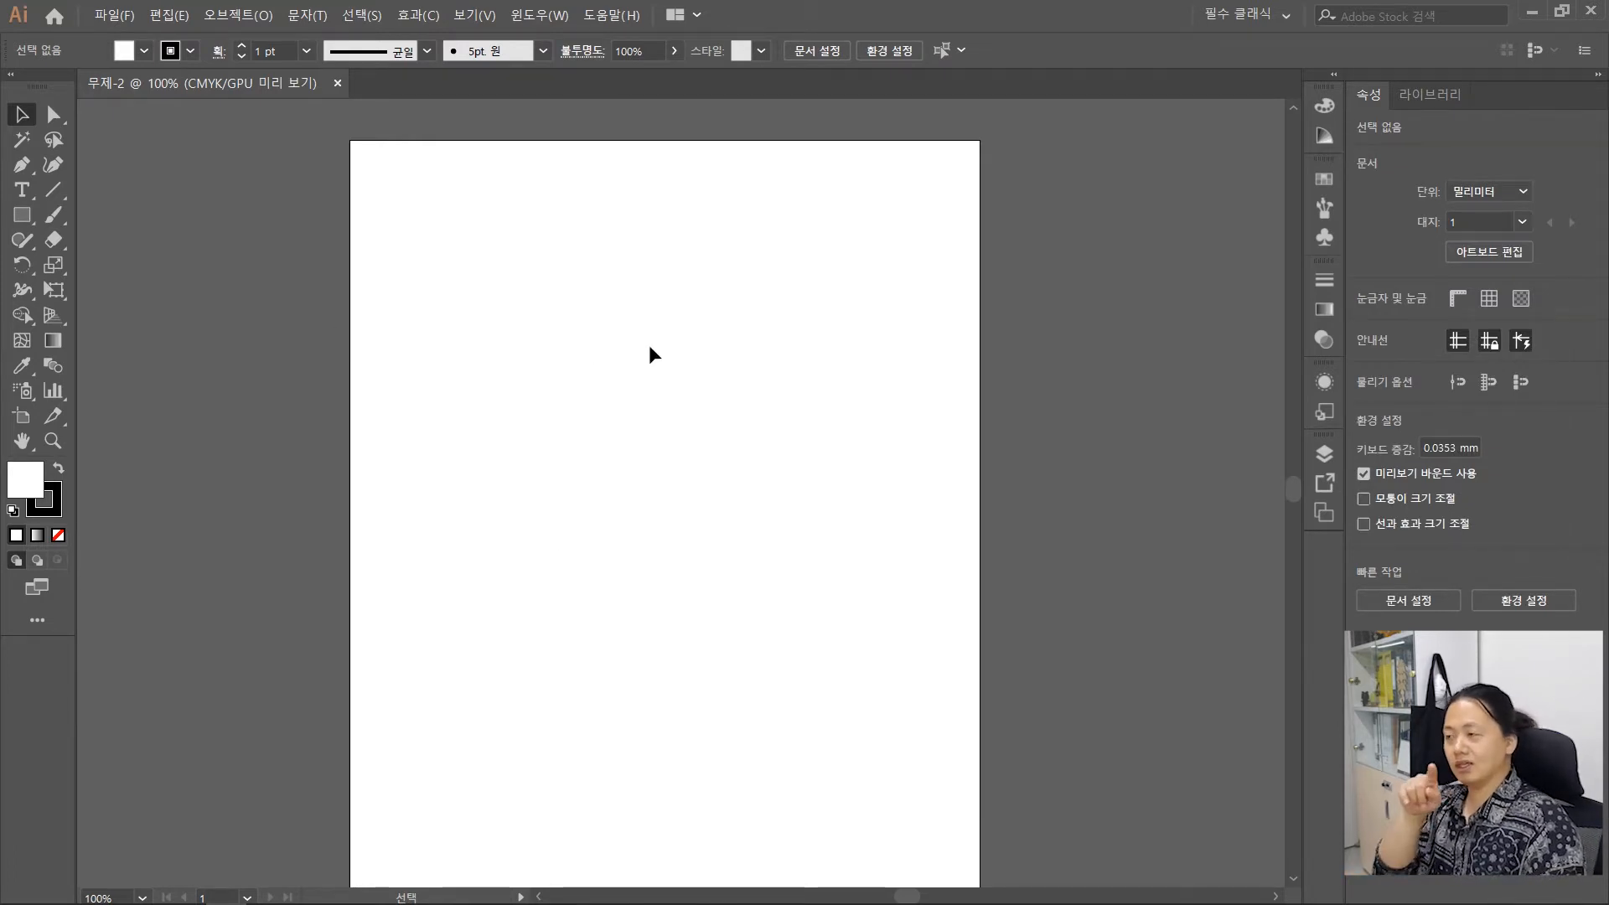
key(m)
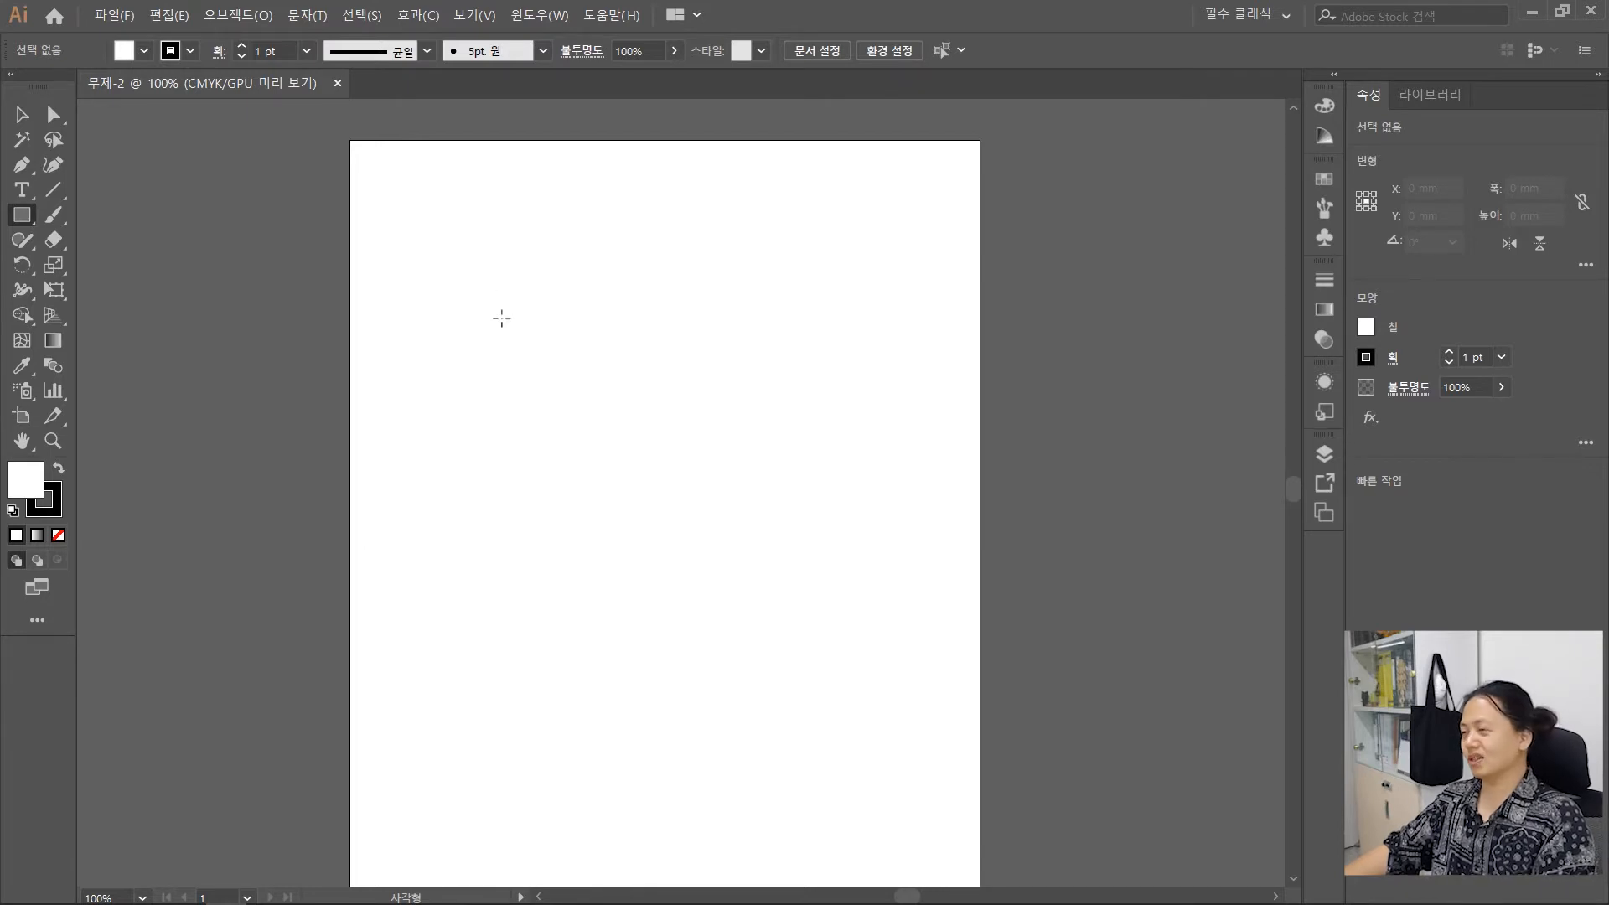
Draw a rectangle about 100 mm wide and 119 mm high in the upper half of the artboard
drag(479, 264, 779, 617)
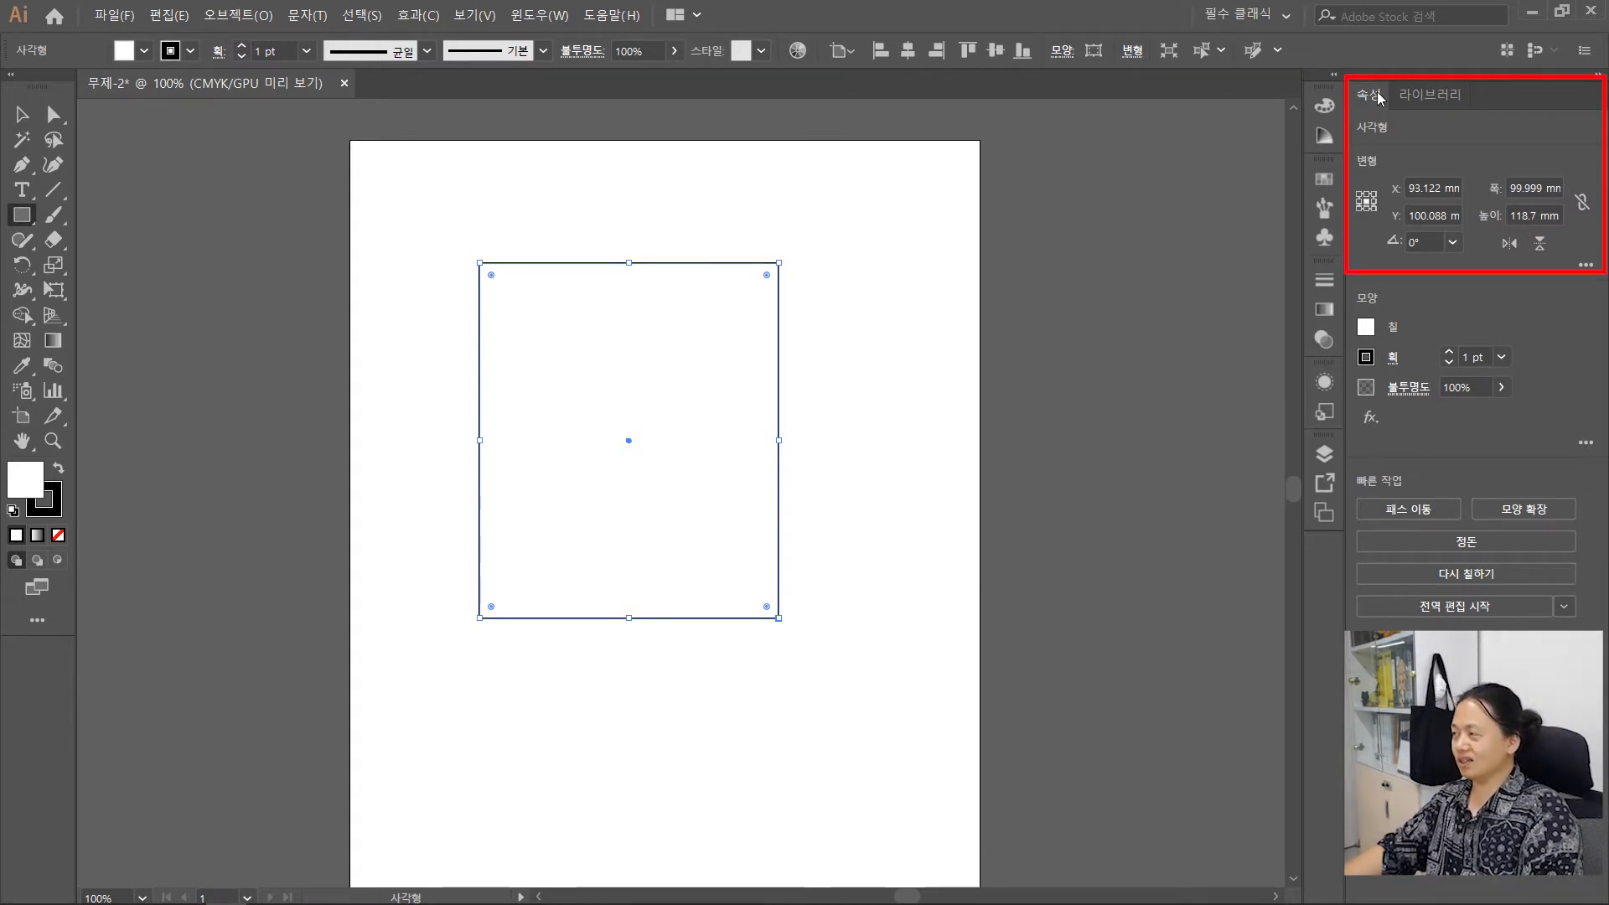
click(1412, 95)
click(1368, 95)
click(1323, 106)
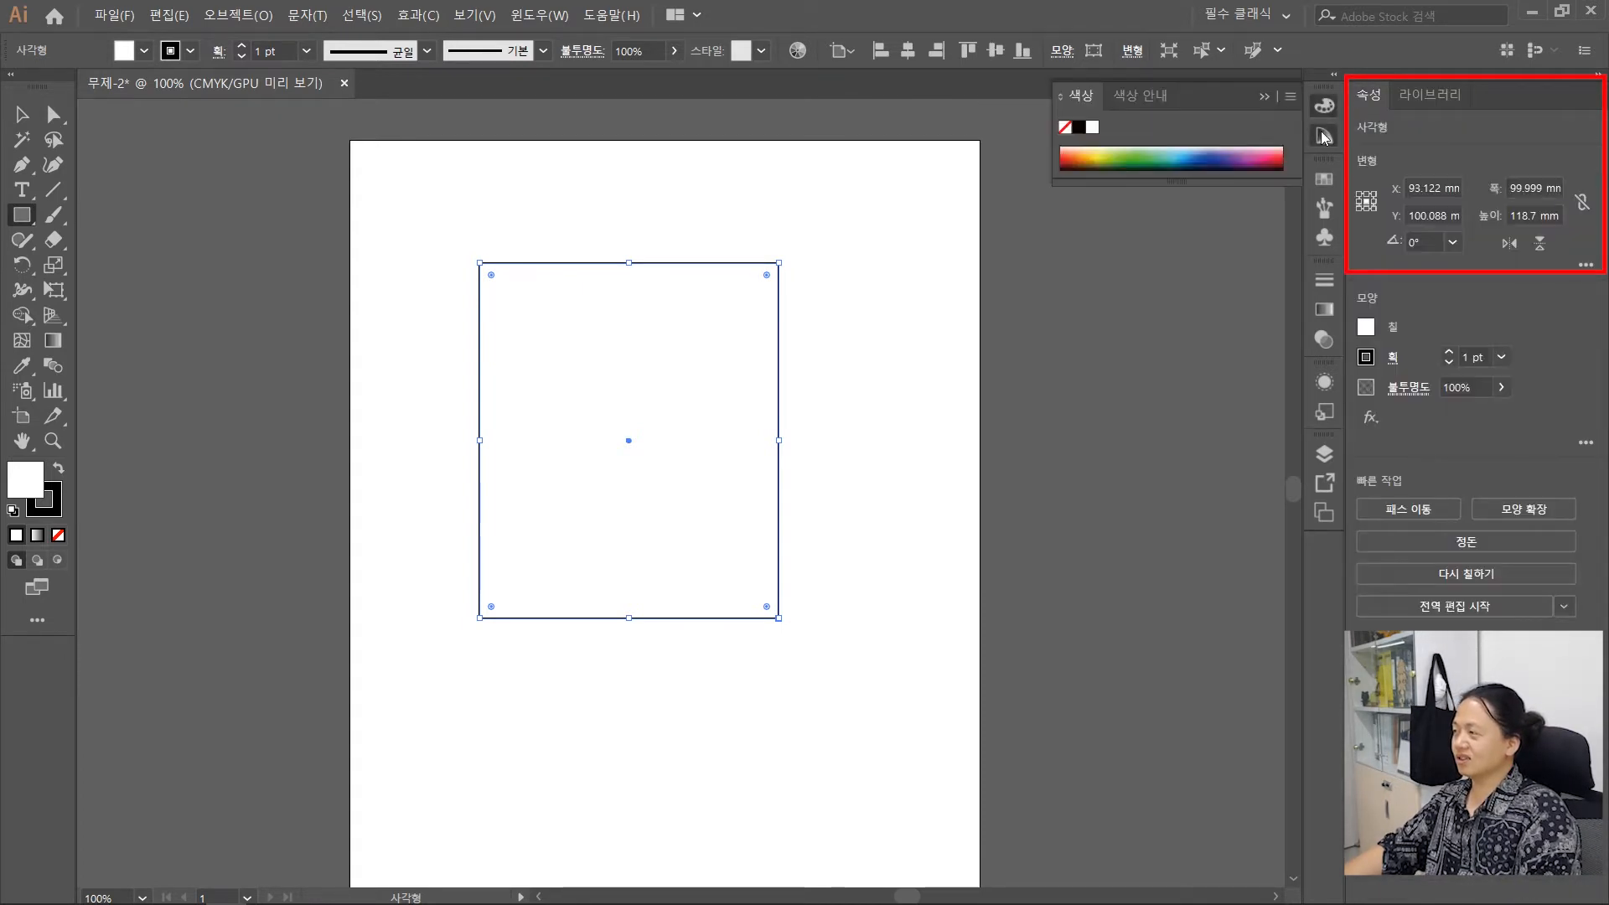
click(1324, 135)
click(1322, 199)
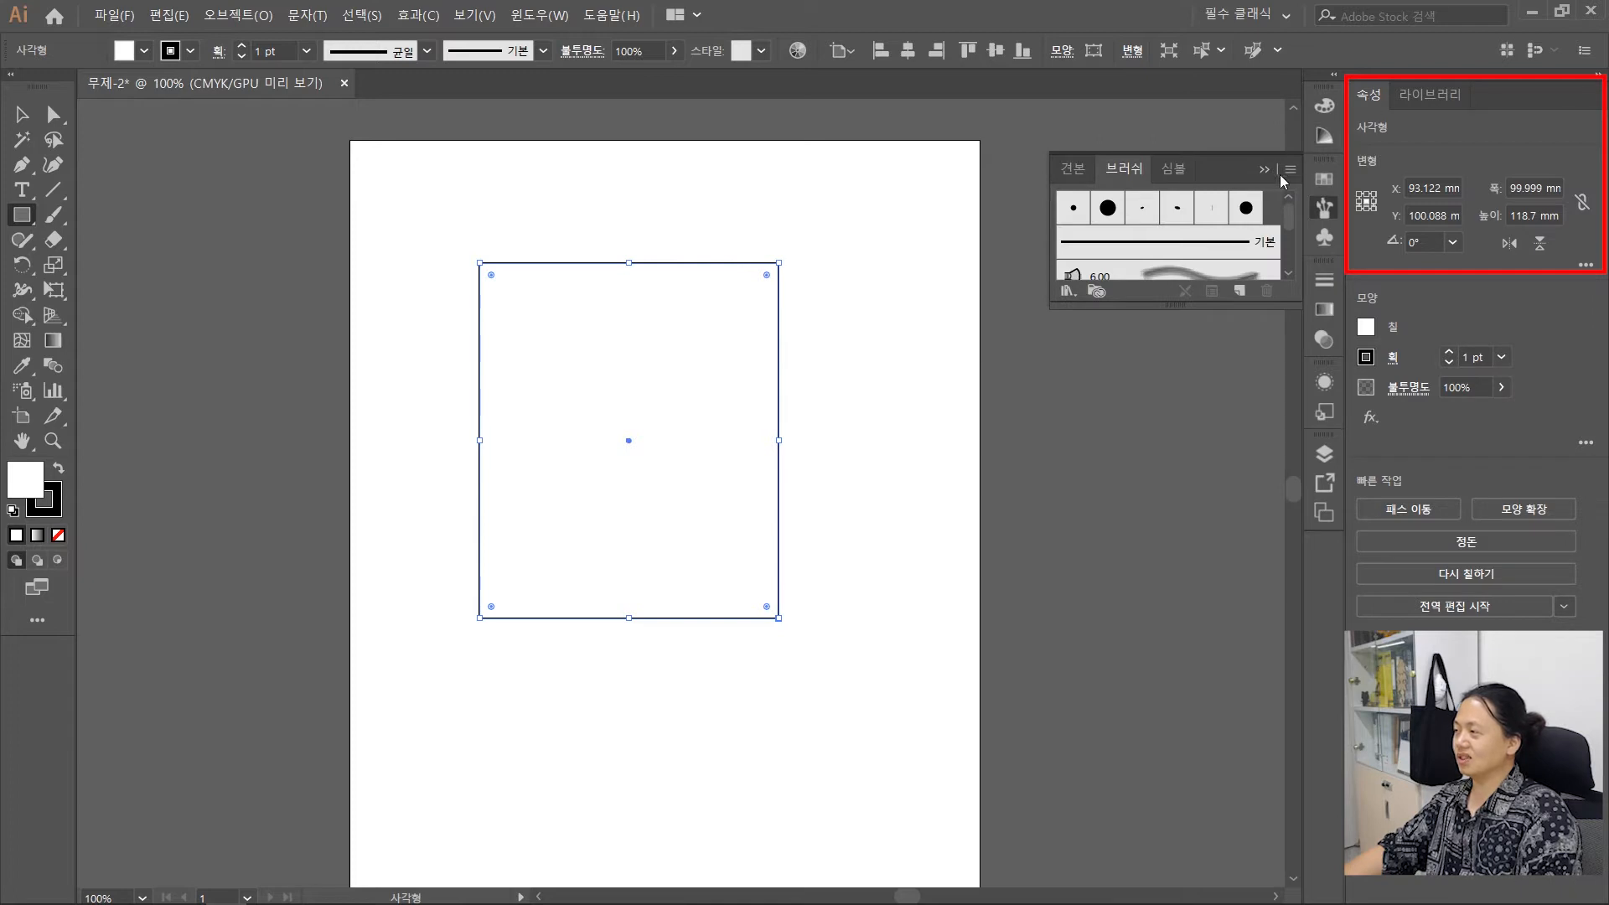
click(1265, 172)
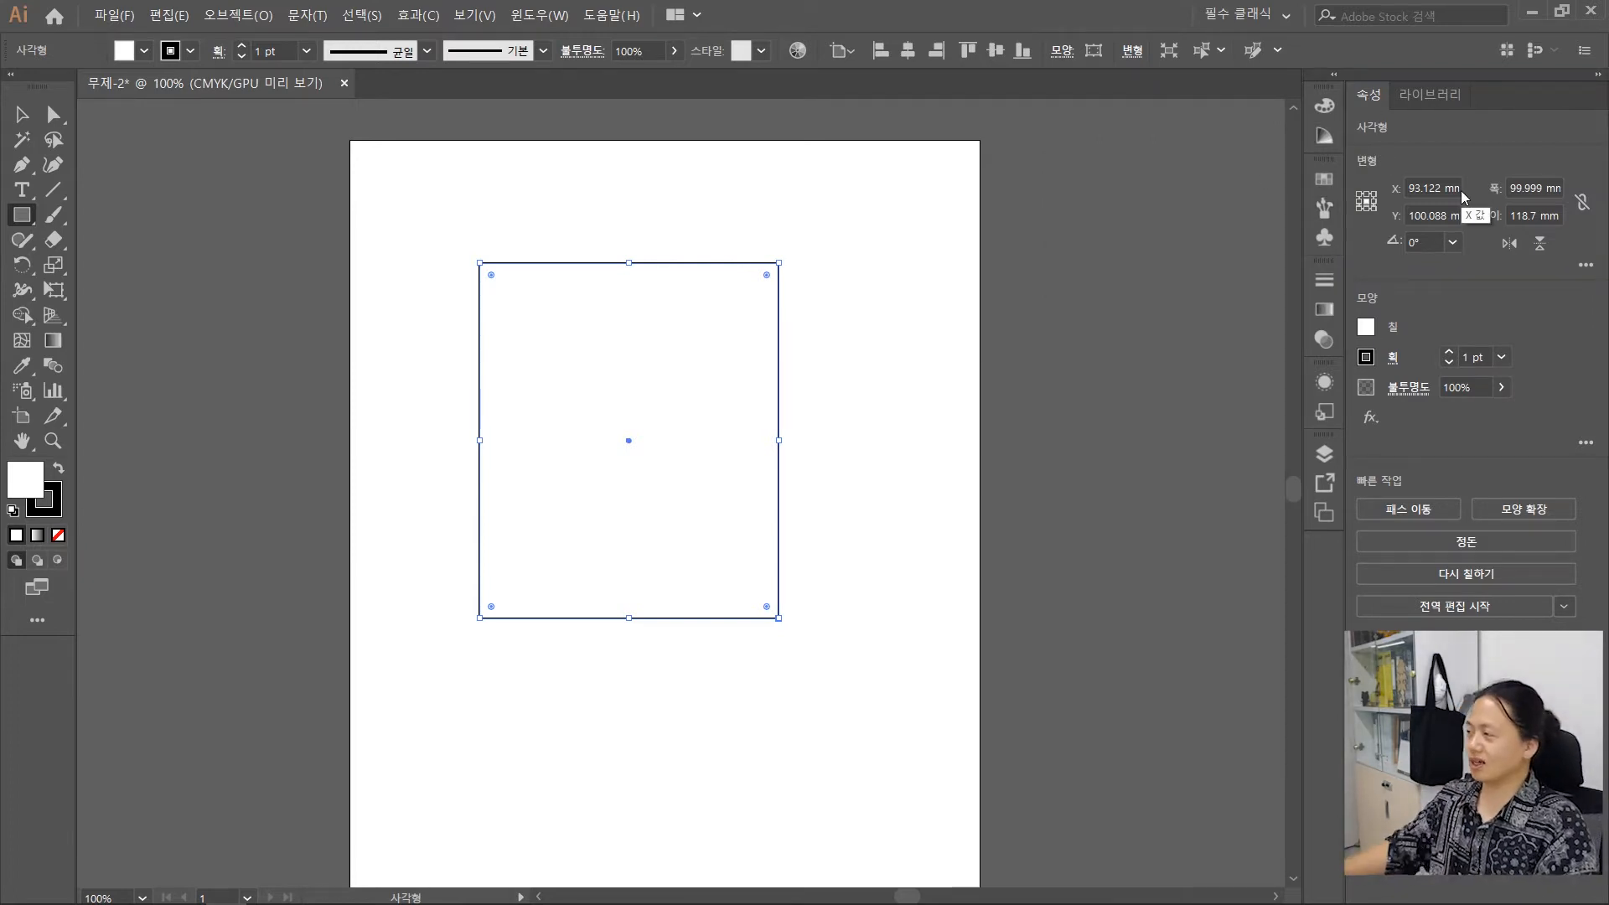
Set the rectangle's width to 120 mm and its height to 100 mm
click(1546, 188)
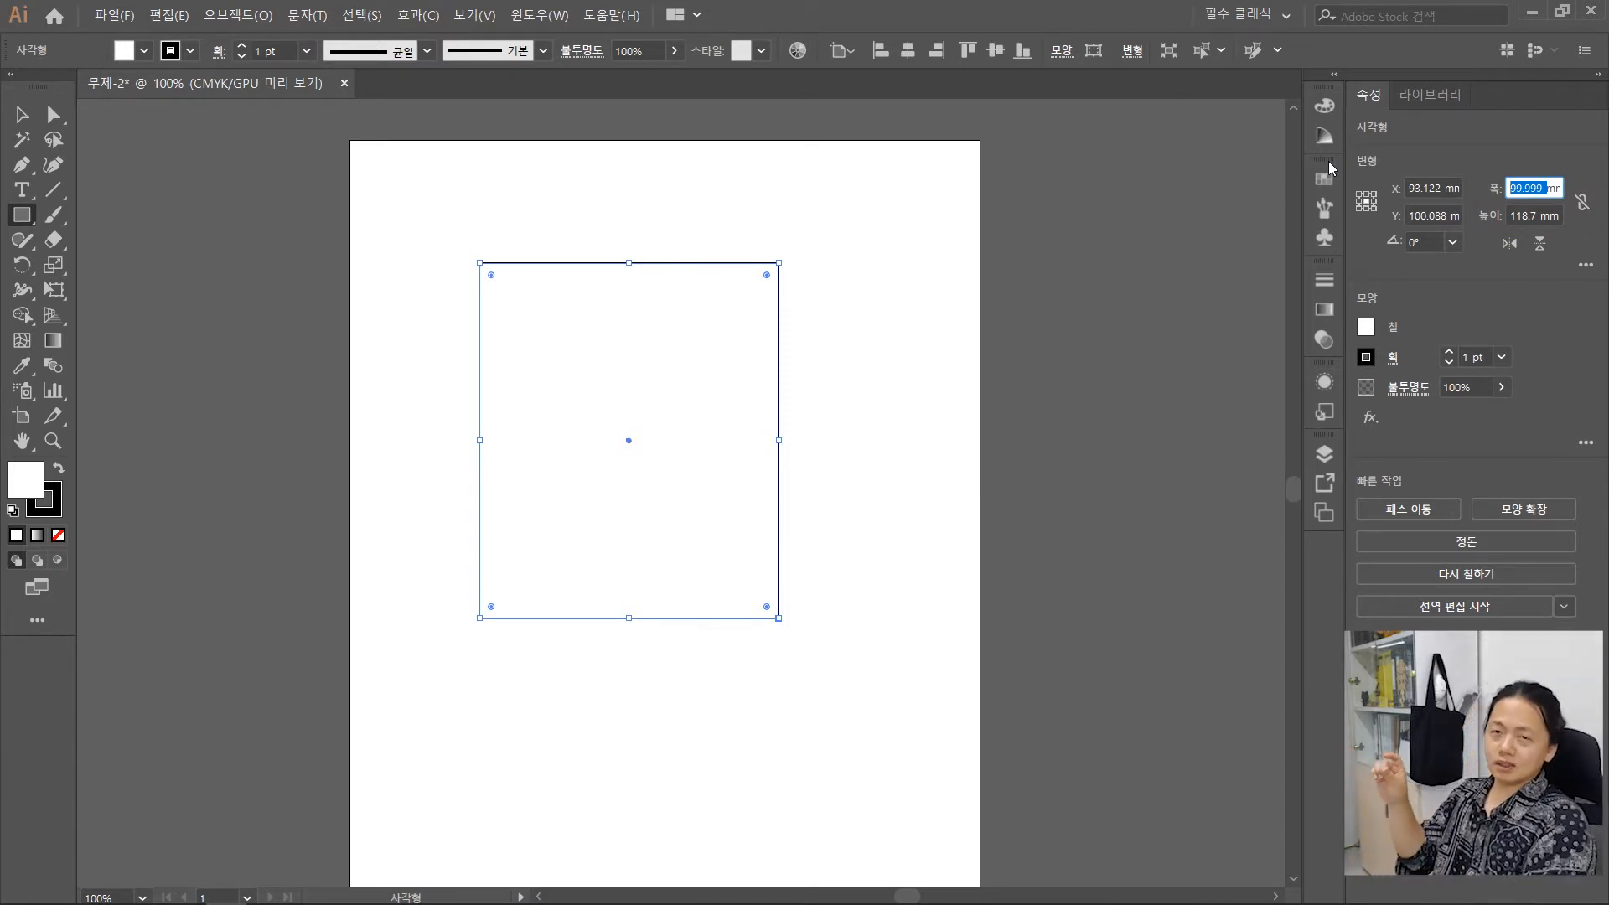
text(120)
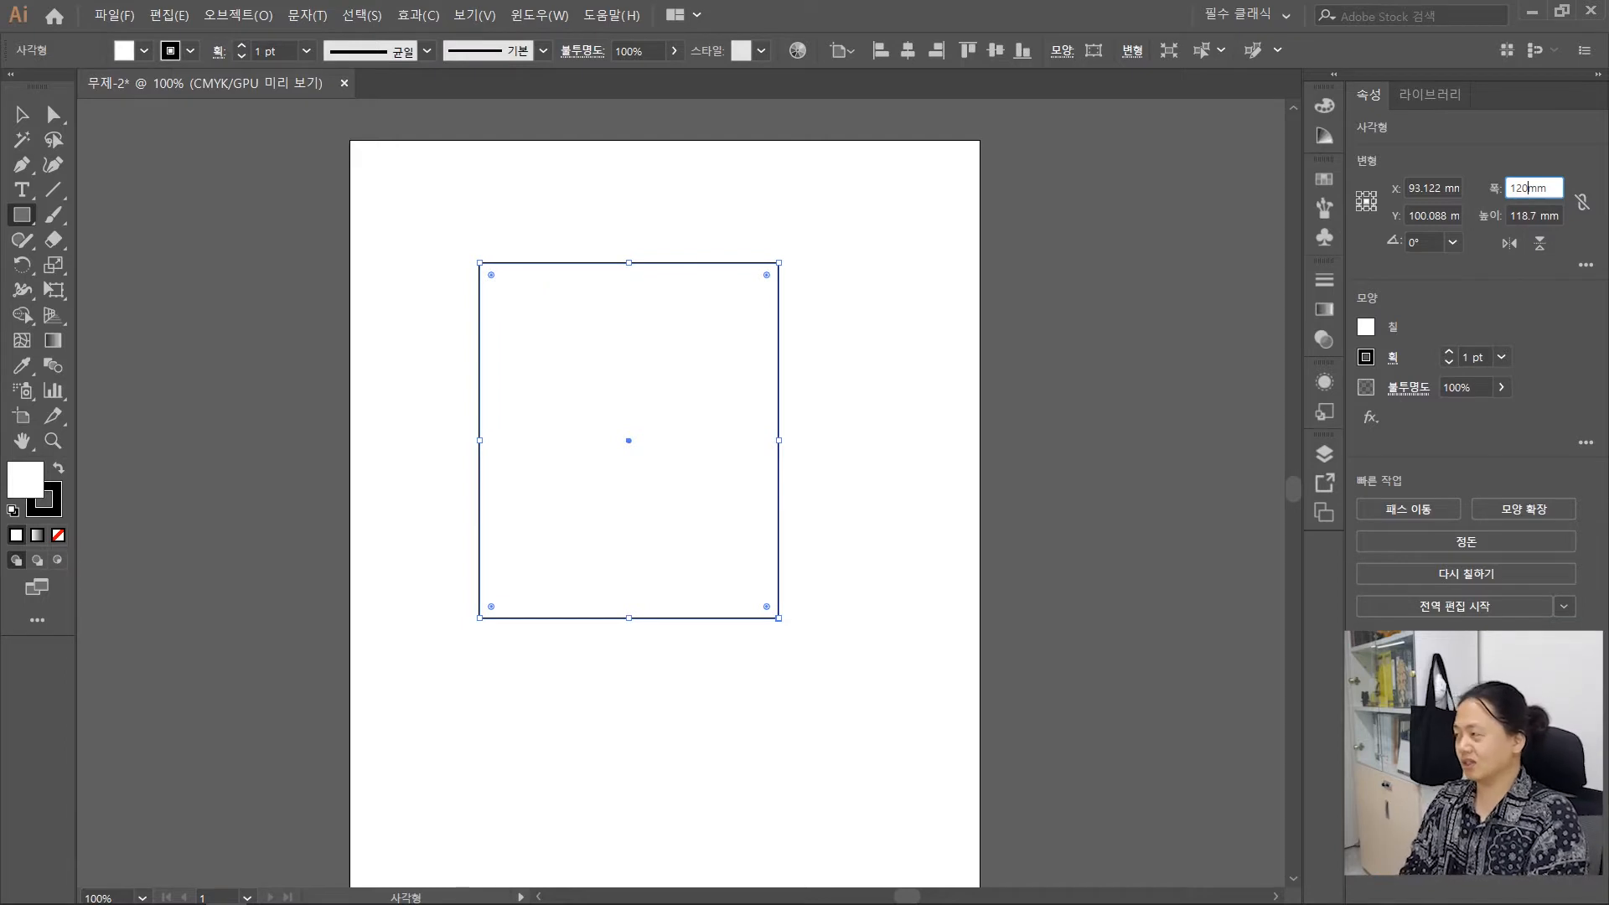
click(1540, 217)
text(100)
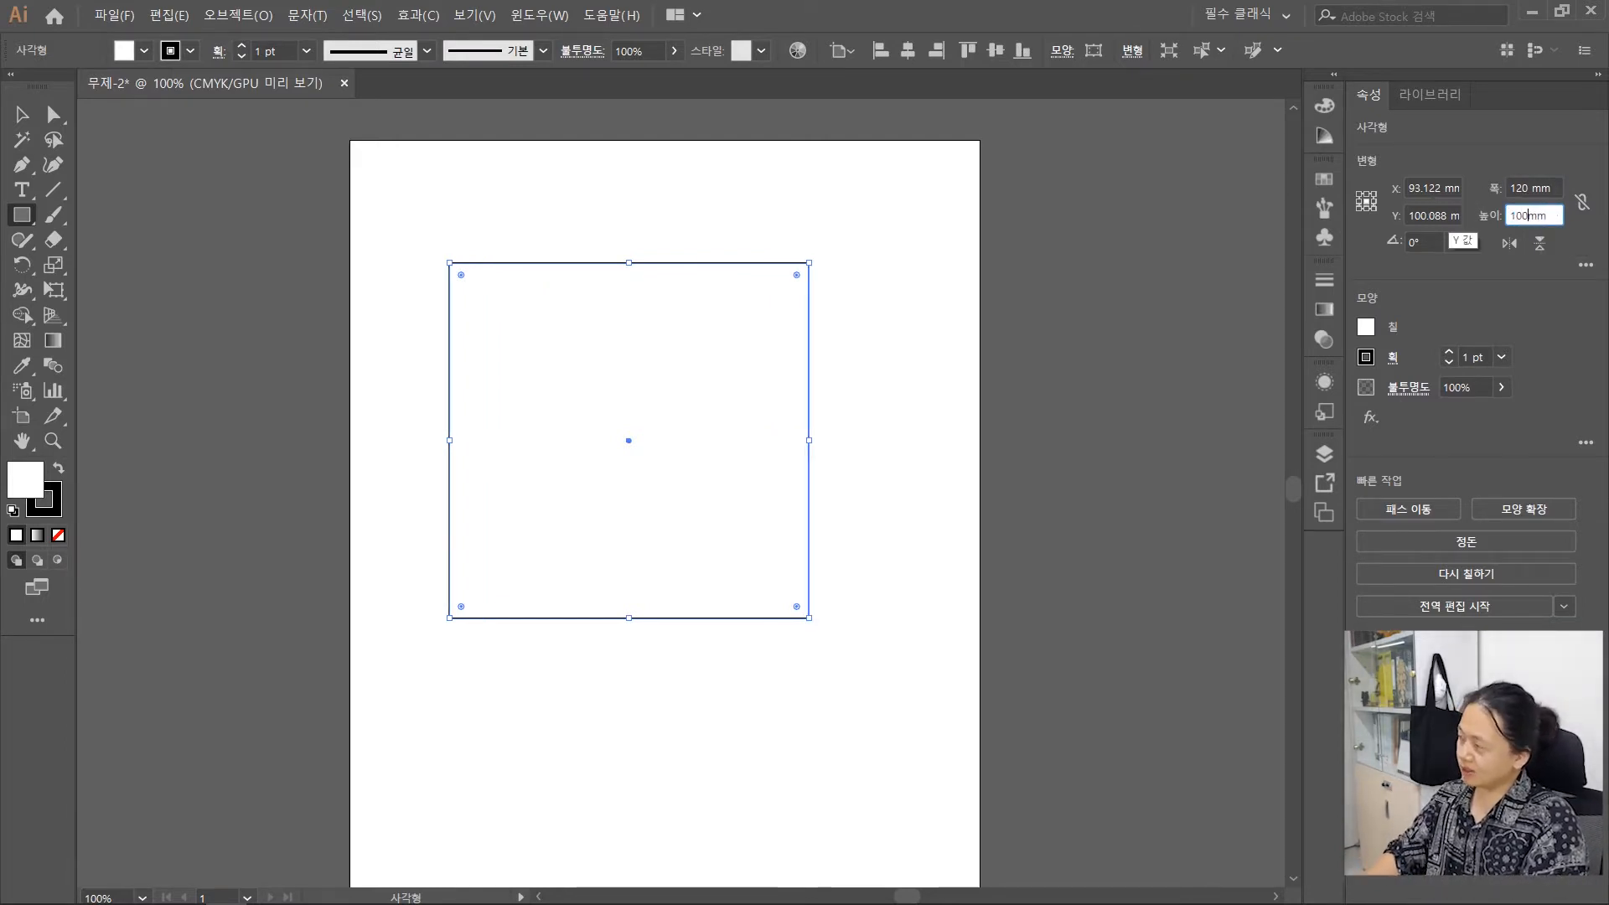
key(Return)
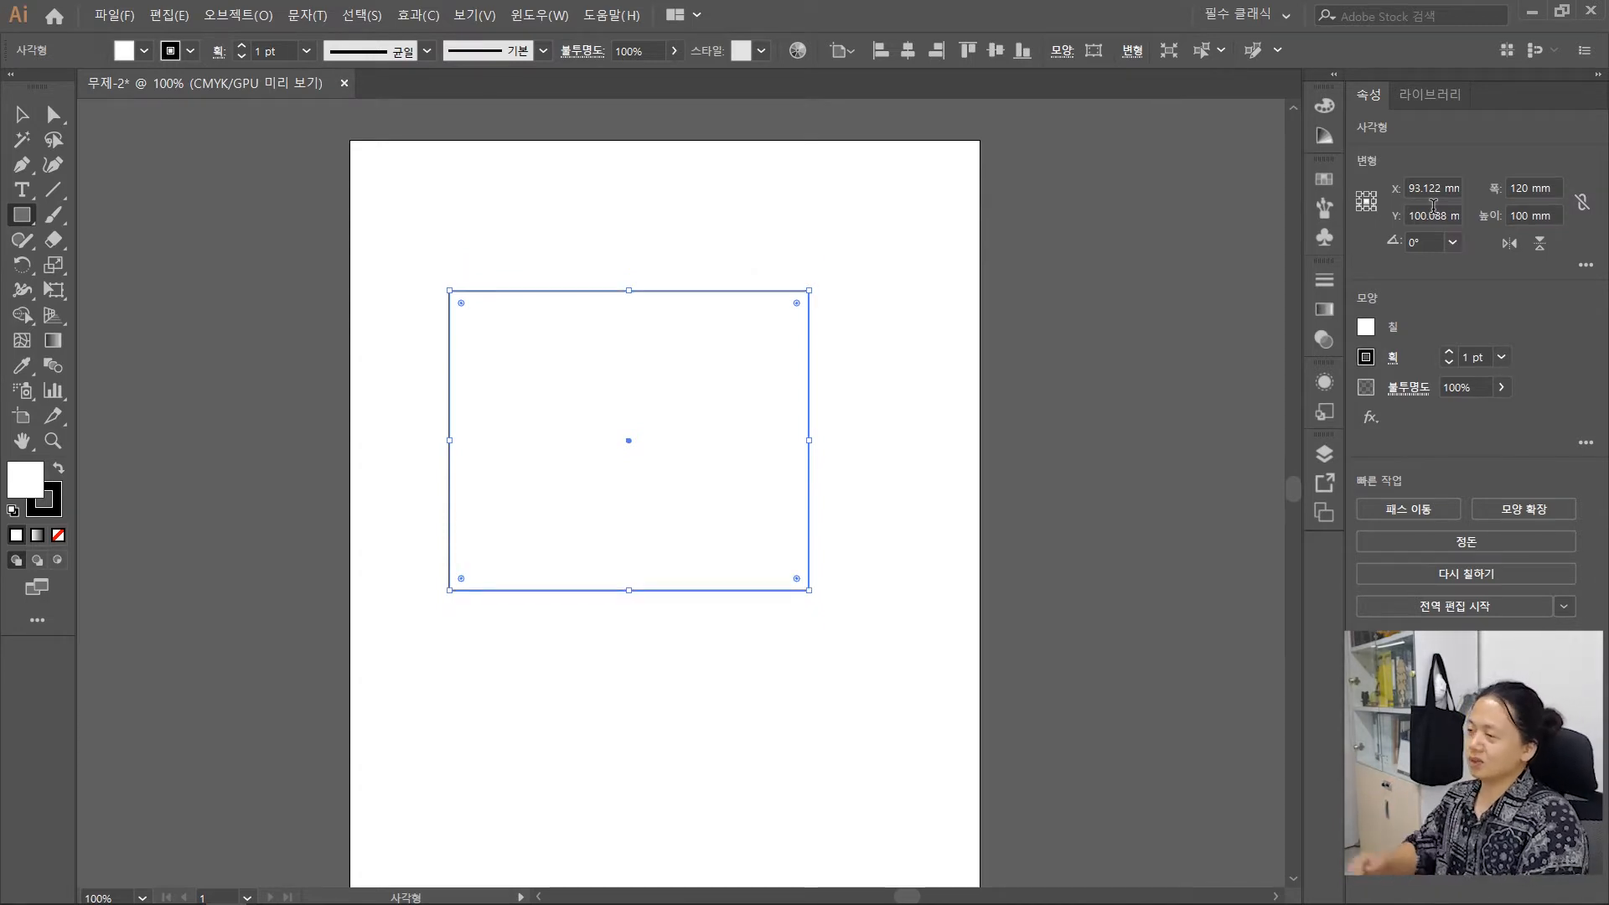
Move the rectangle with the Selection tool so its centre sits at X 105 mm and Y about 126 mm
click(22, 116)
click(167, 403)
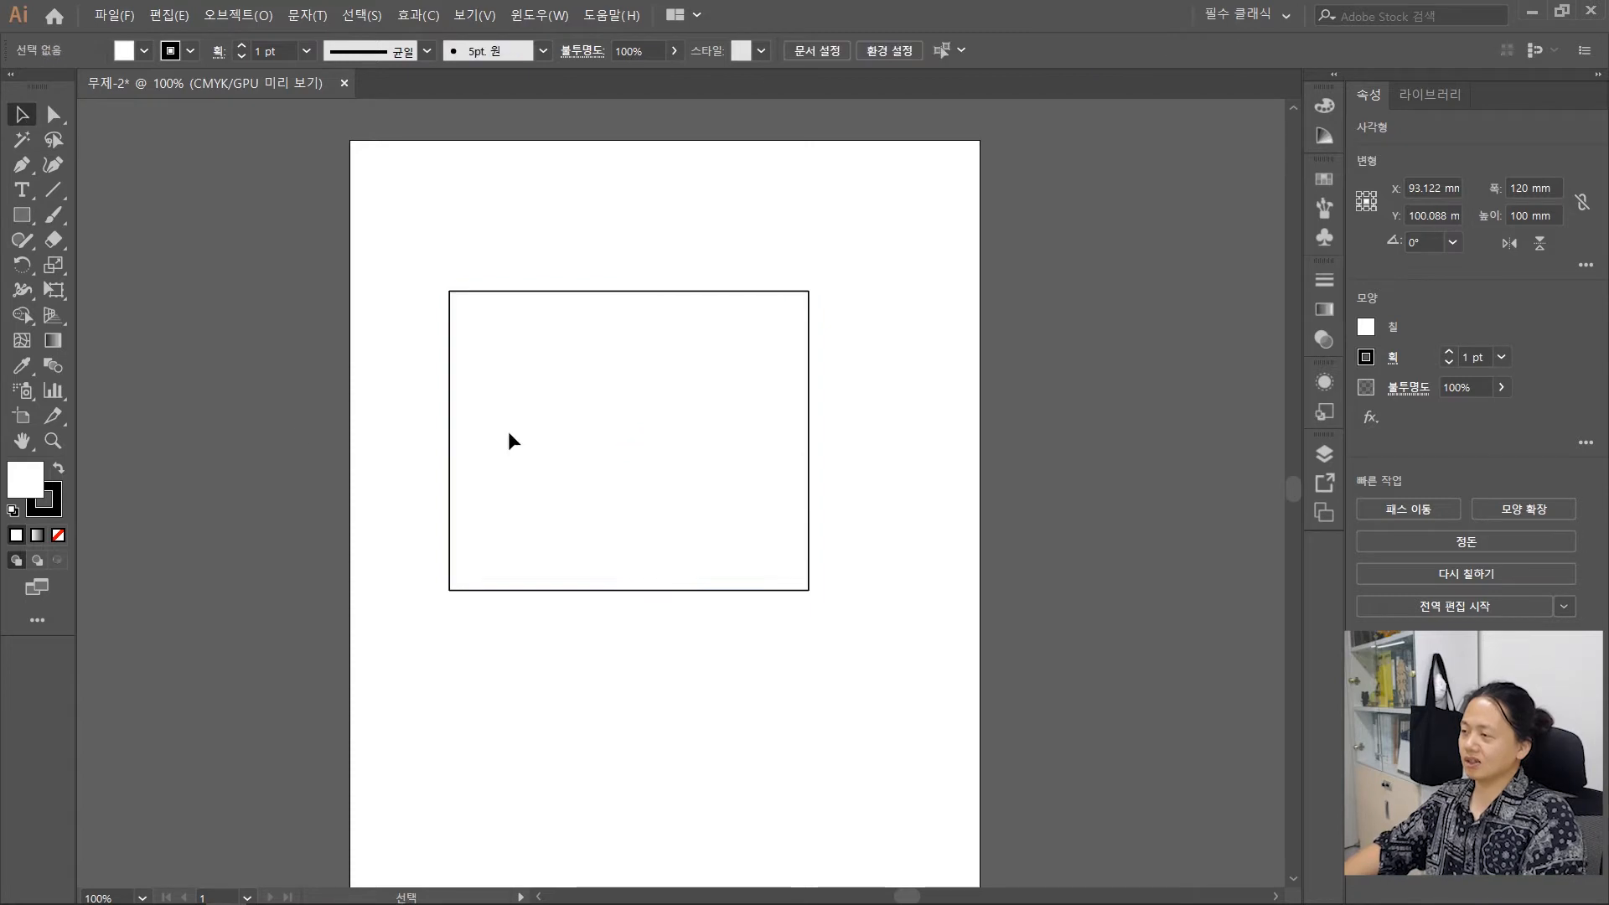
drag(572, 355, 620, 404)
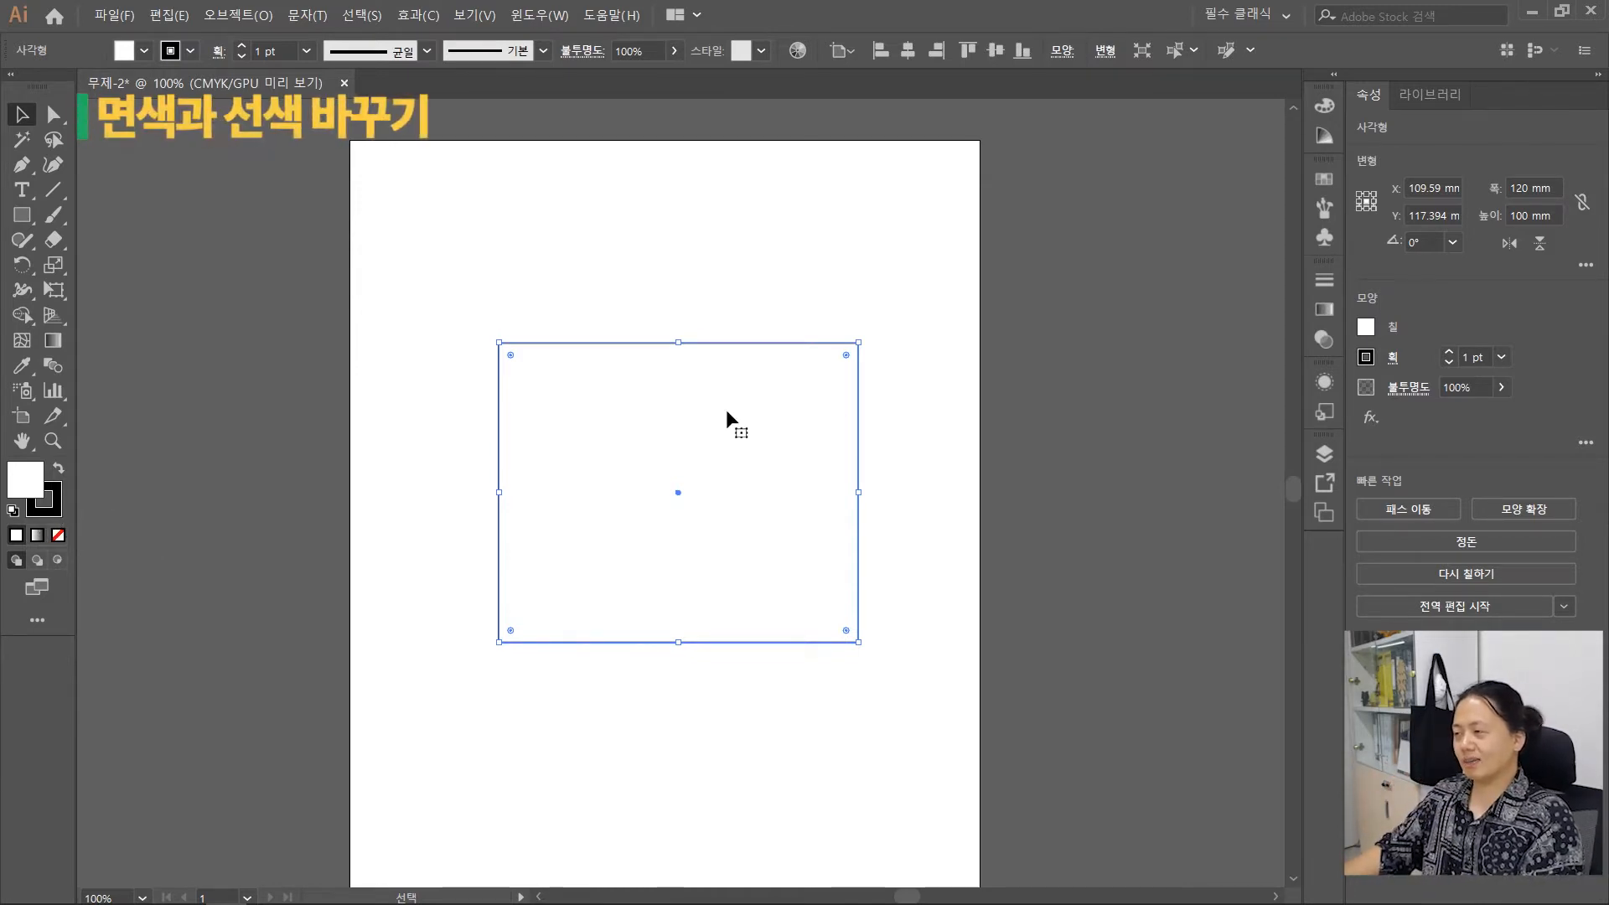
drag(731, 417, 713, 431)
click(1135, 335)
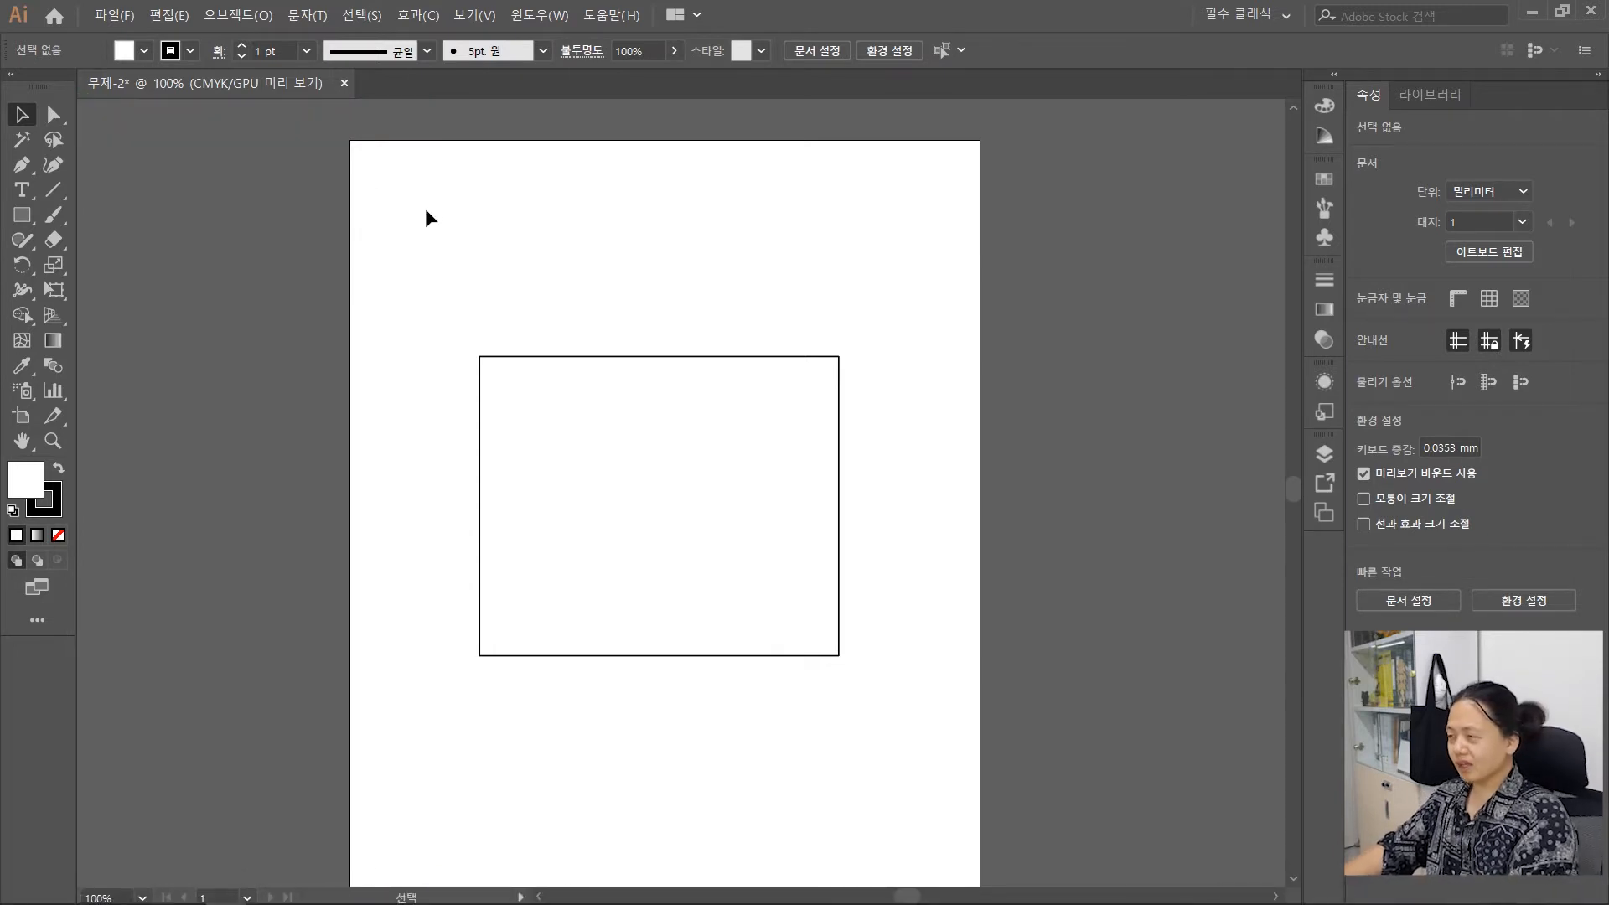
drag(584, 444, 599, 454)
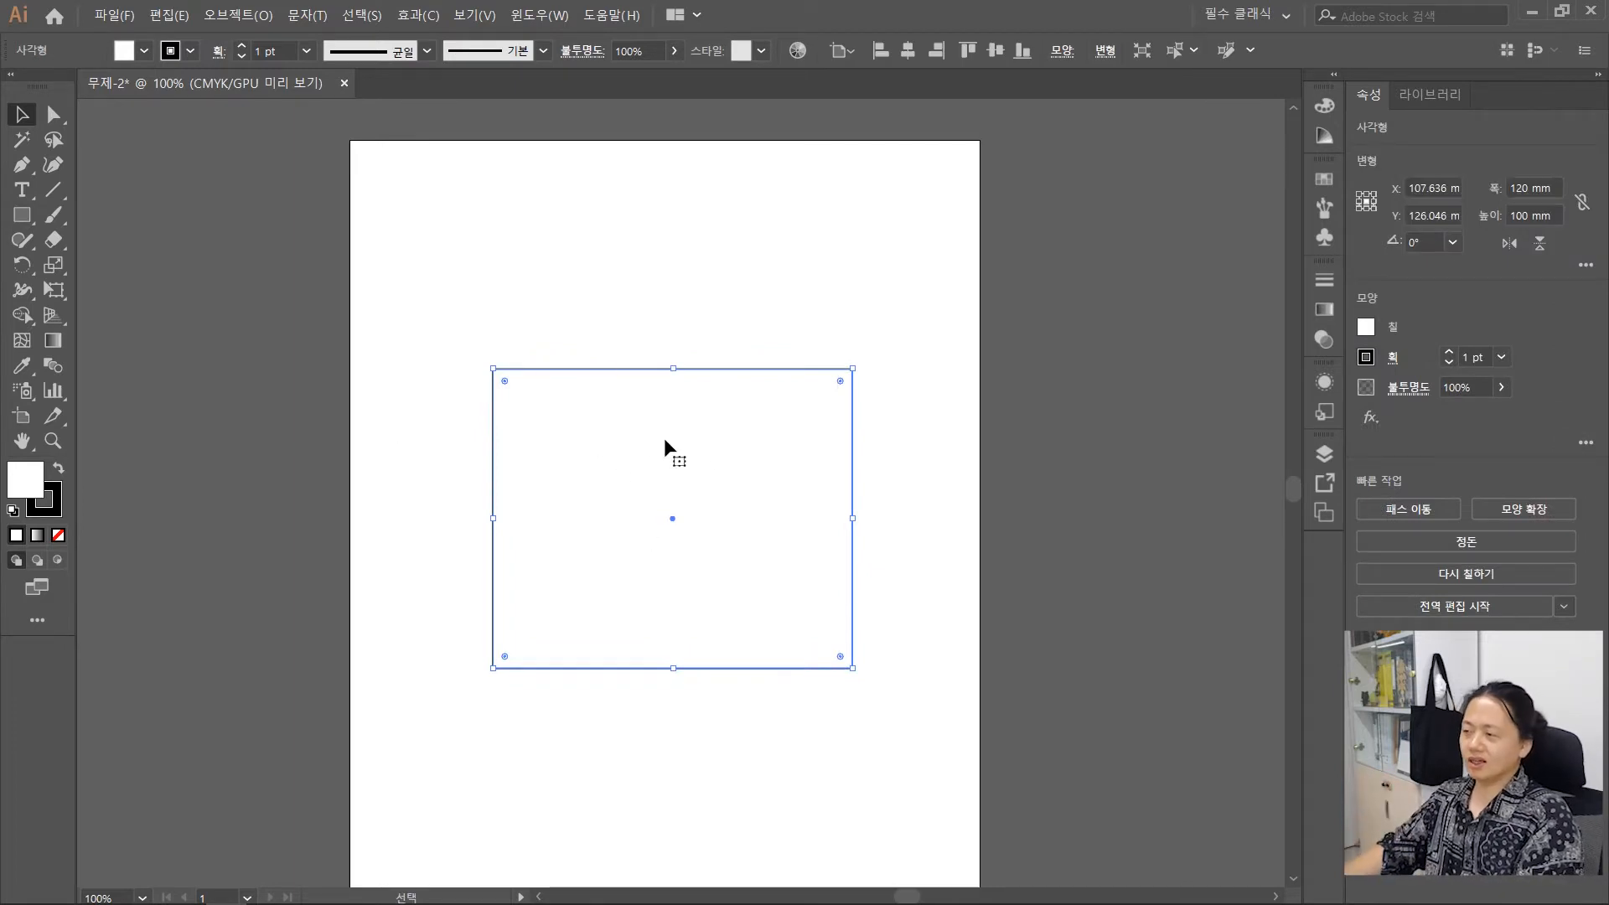
drag(602, 447, 595, 450)
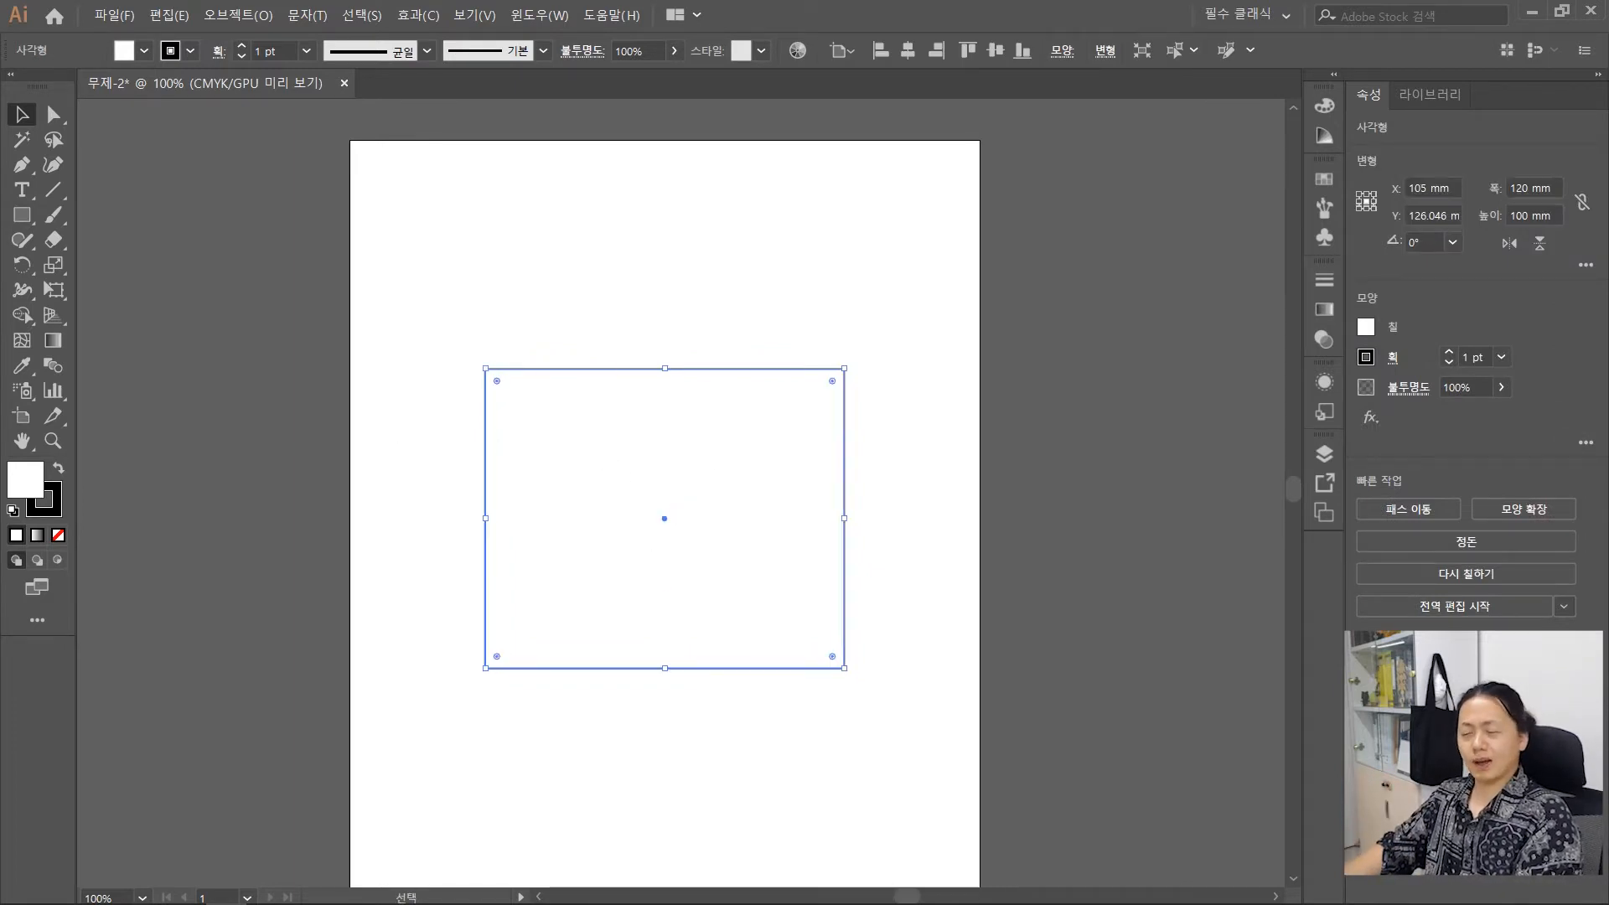
Fill the rectangle with the light mint green #94ffd6 and deselect it
double_click(36, 492)
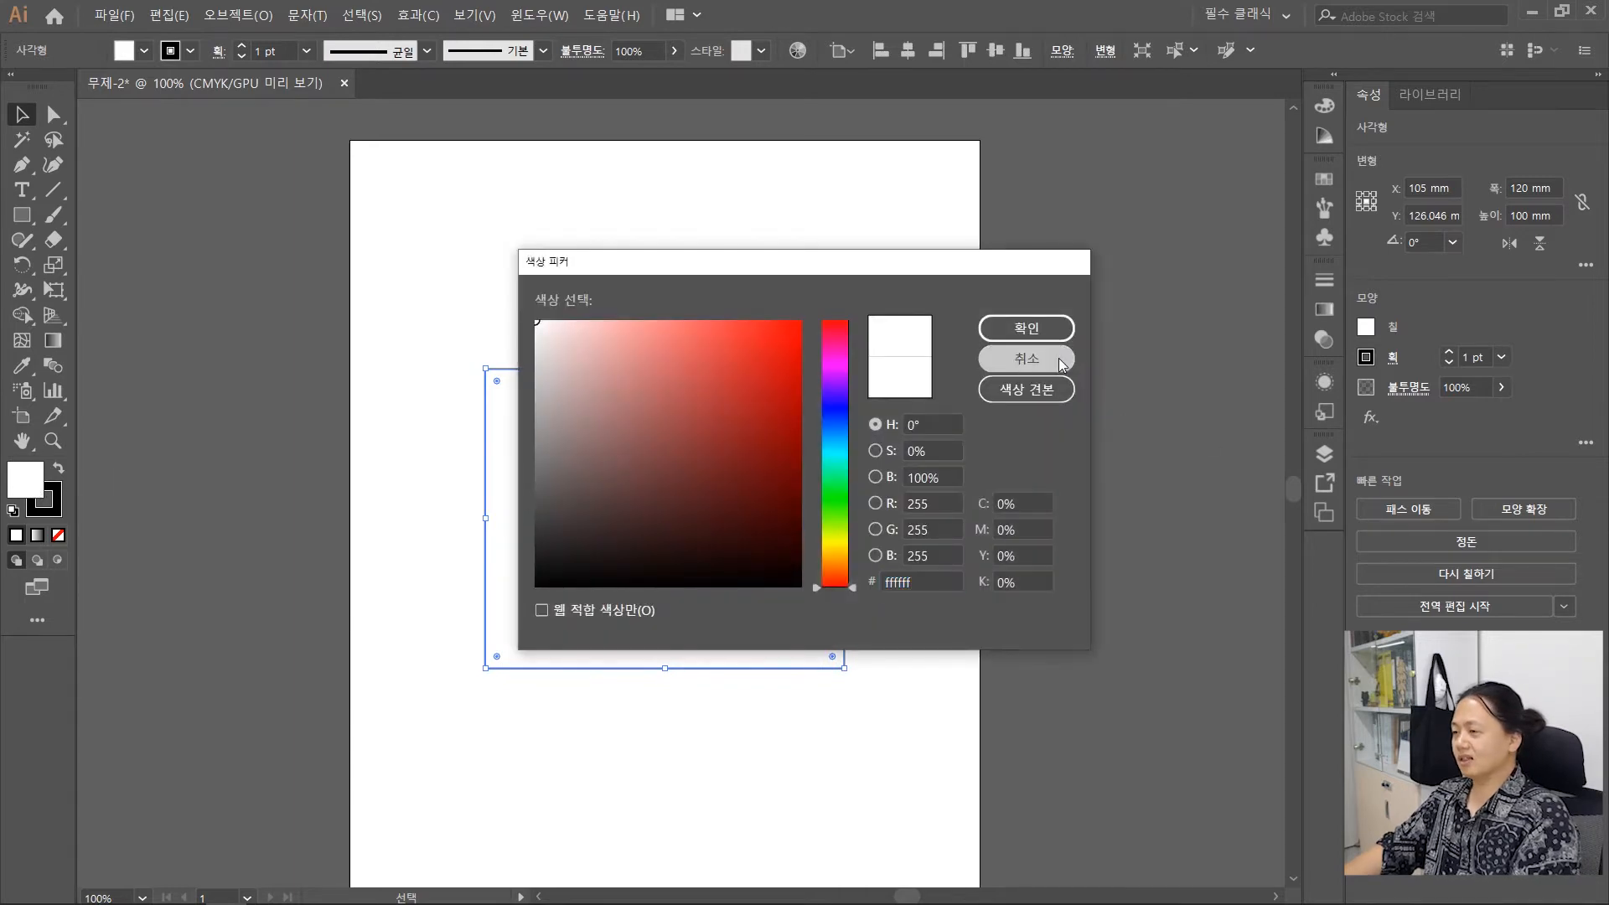
click(1060, 362)
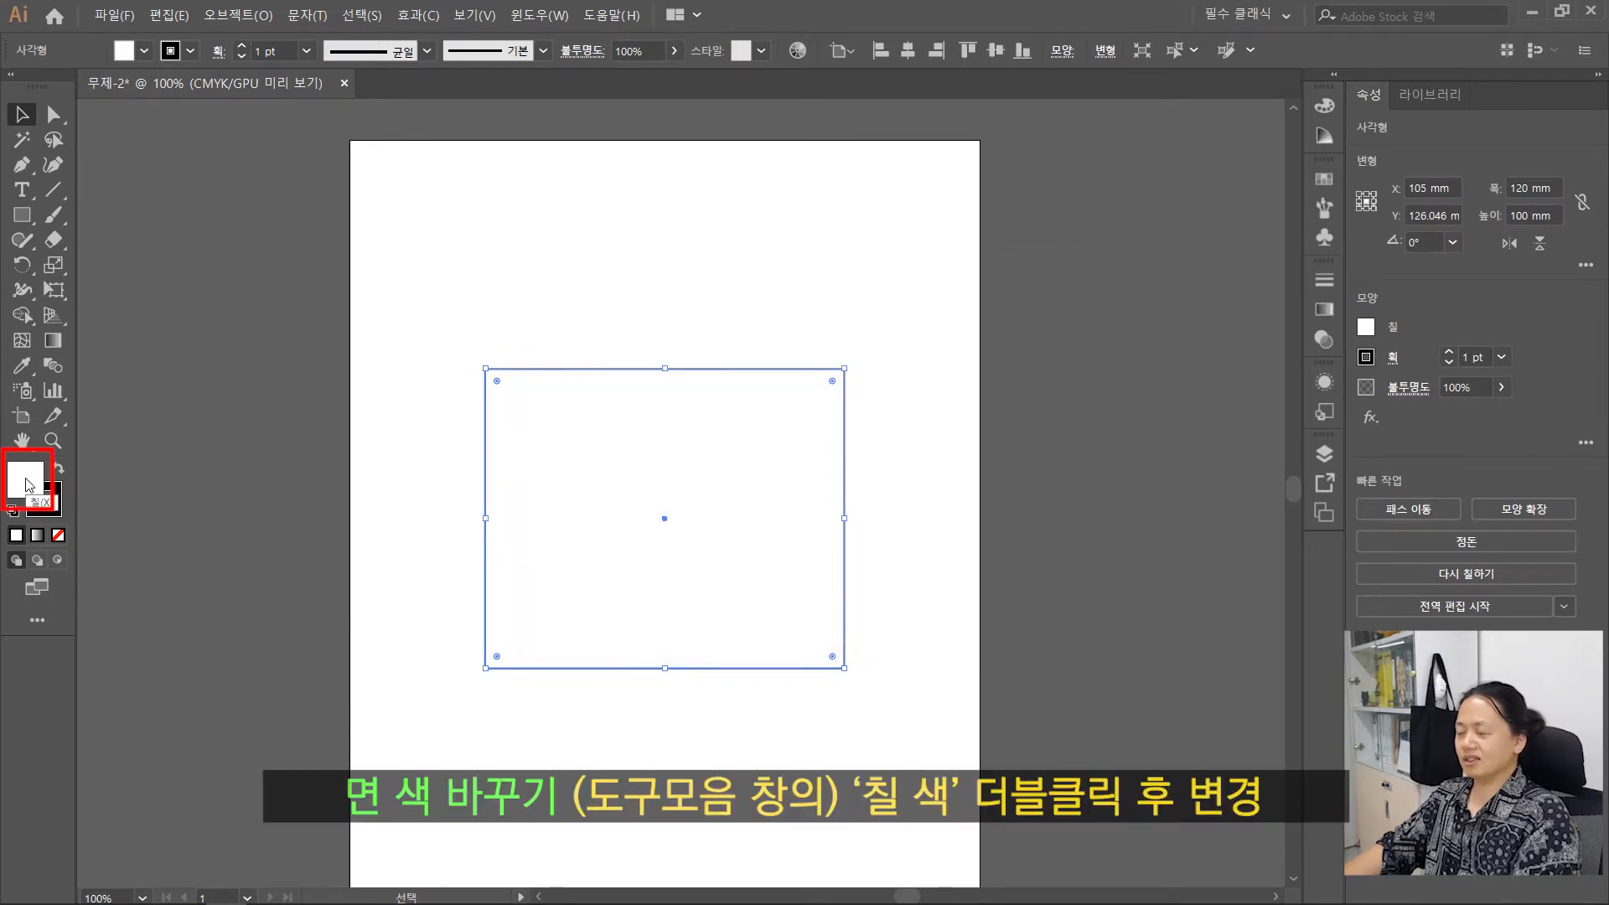
double_click(28, 484)
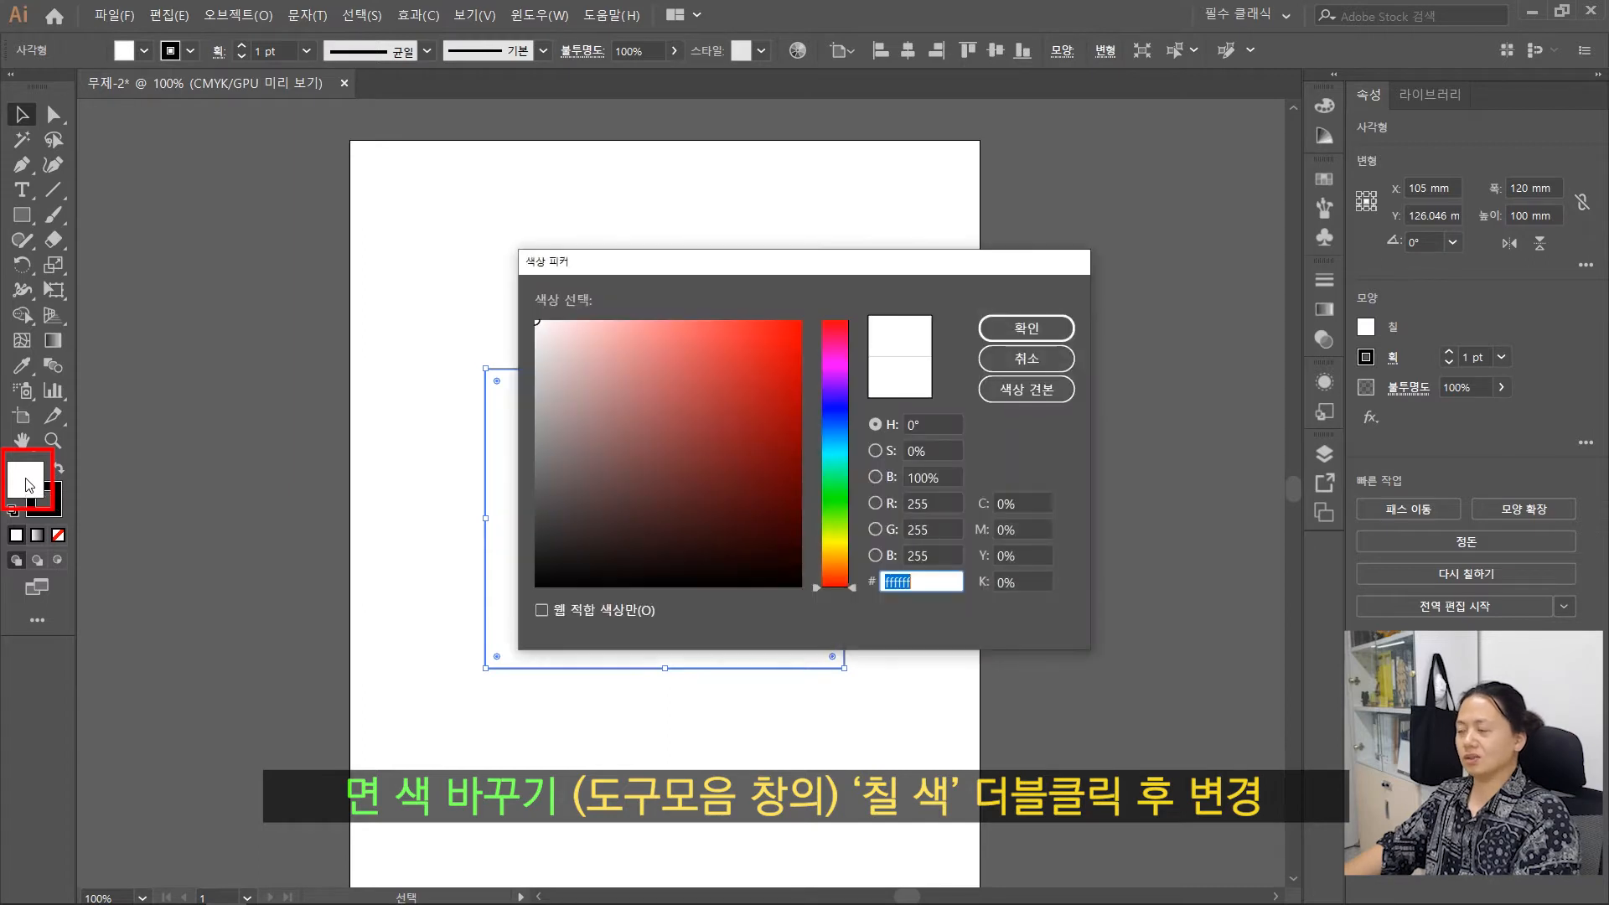
drag(651, 272, 595, 309)
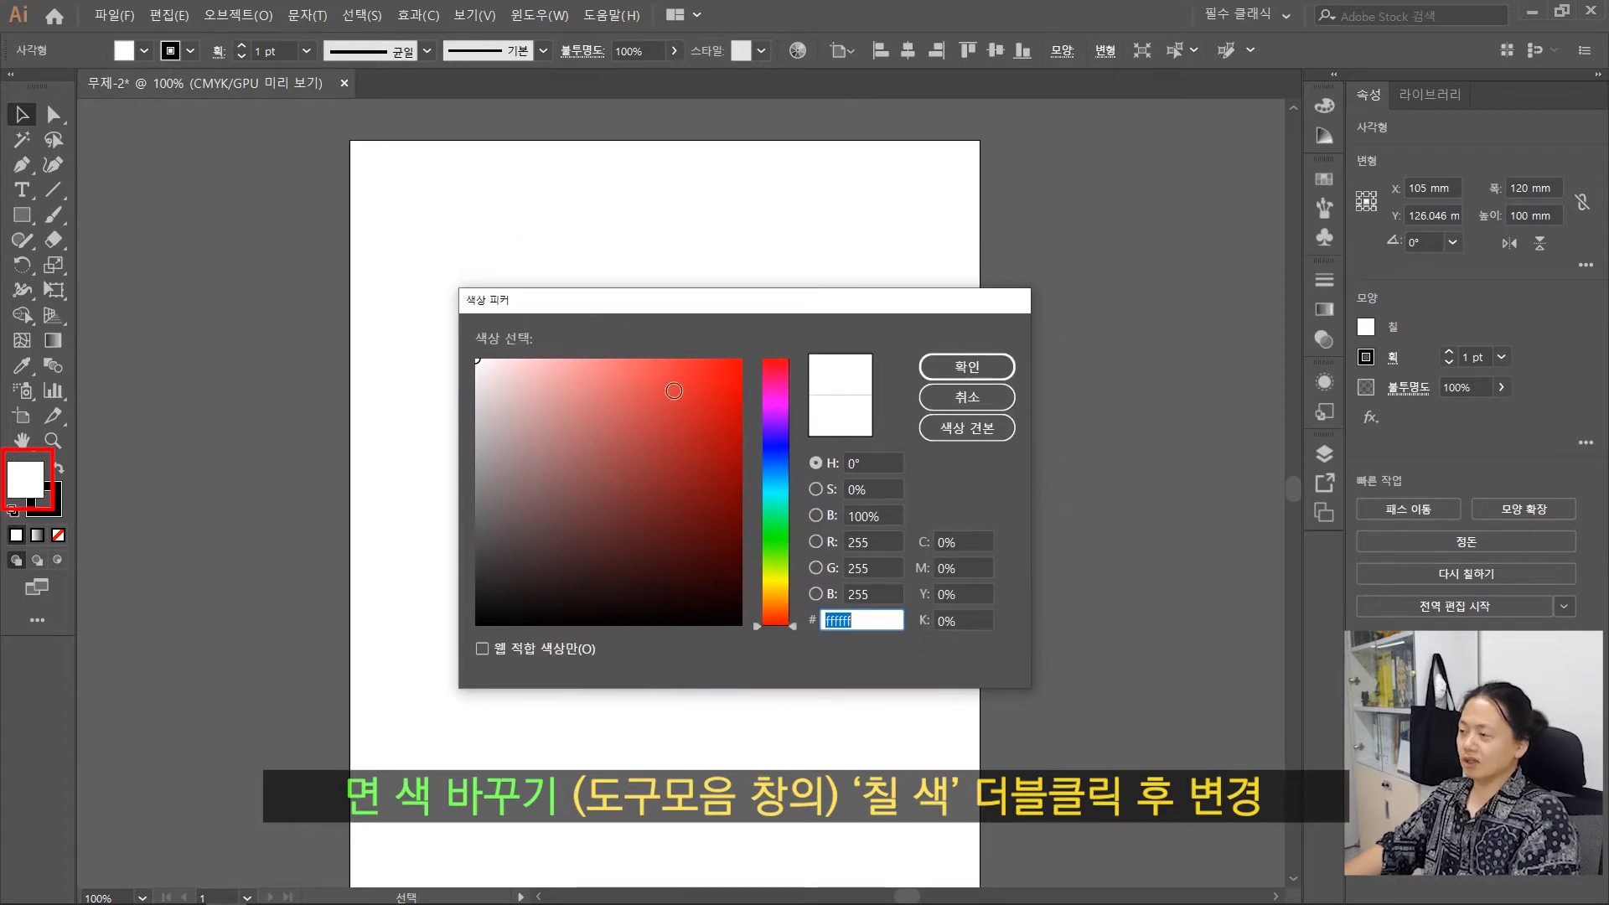
click(773, 518)
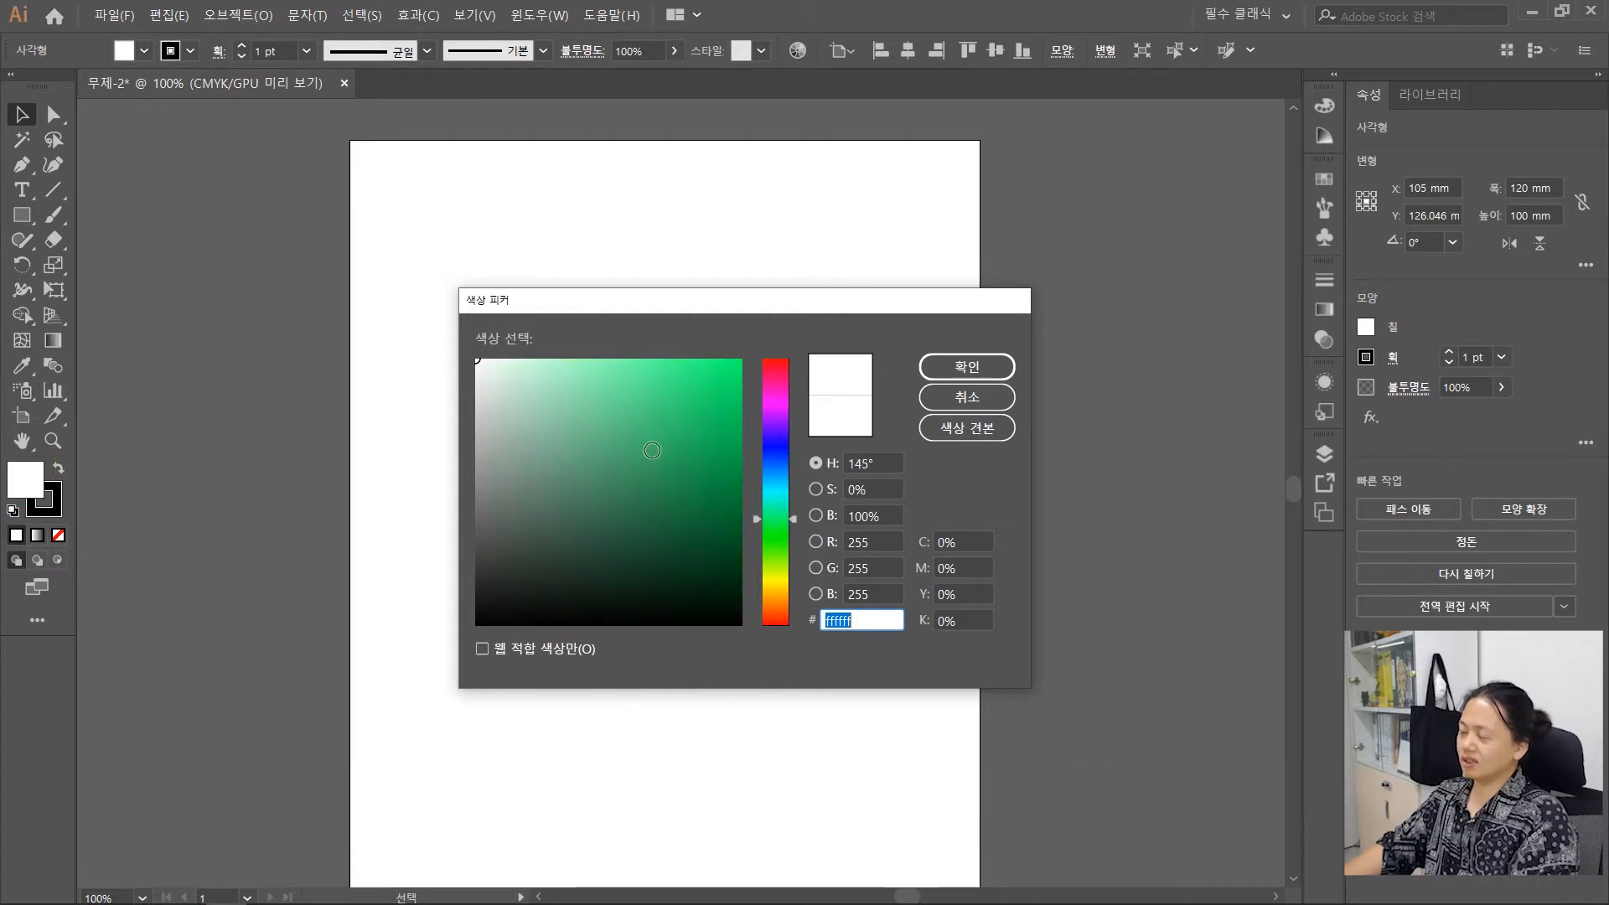
text(94ffea)
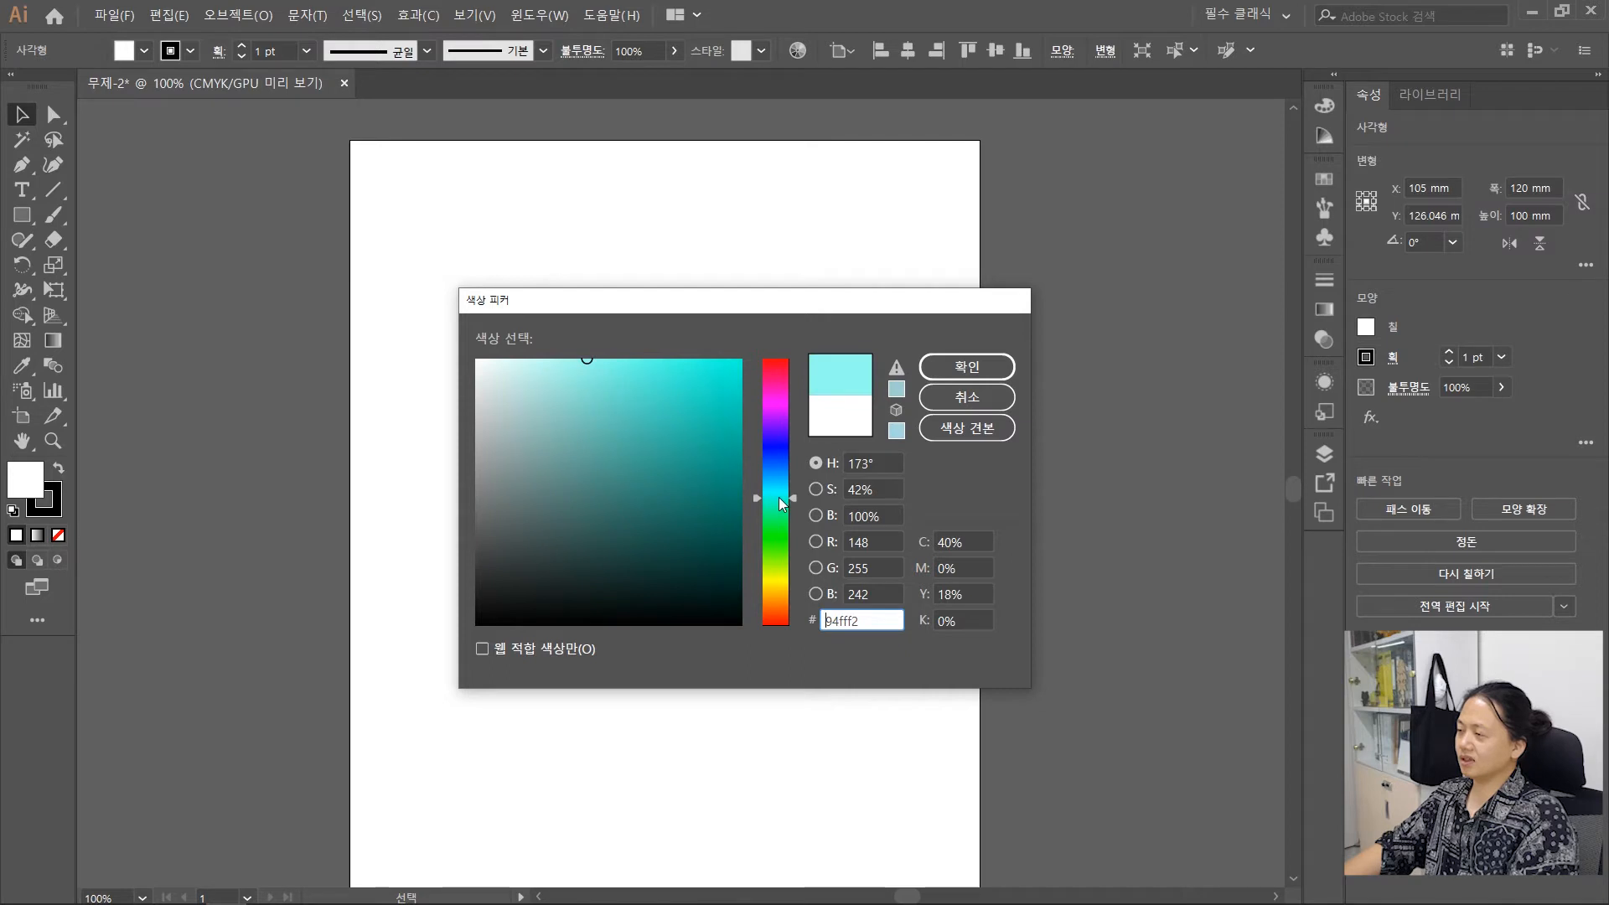
drag(778, 496, 781, 509)
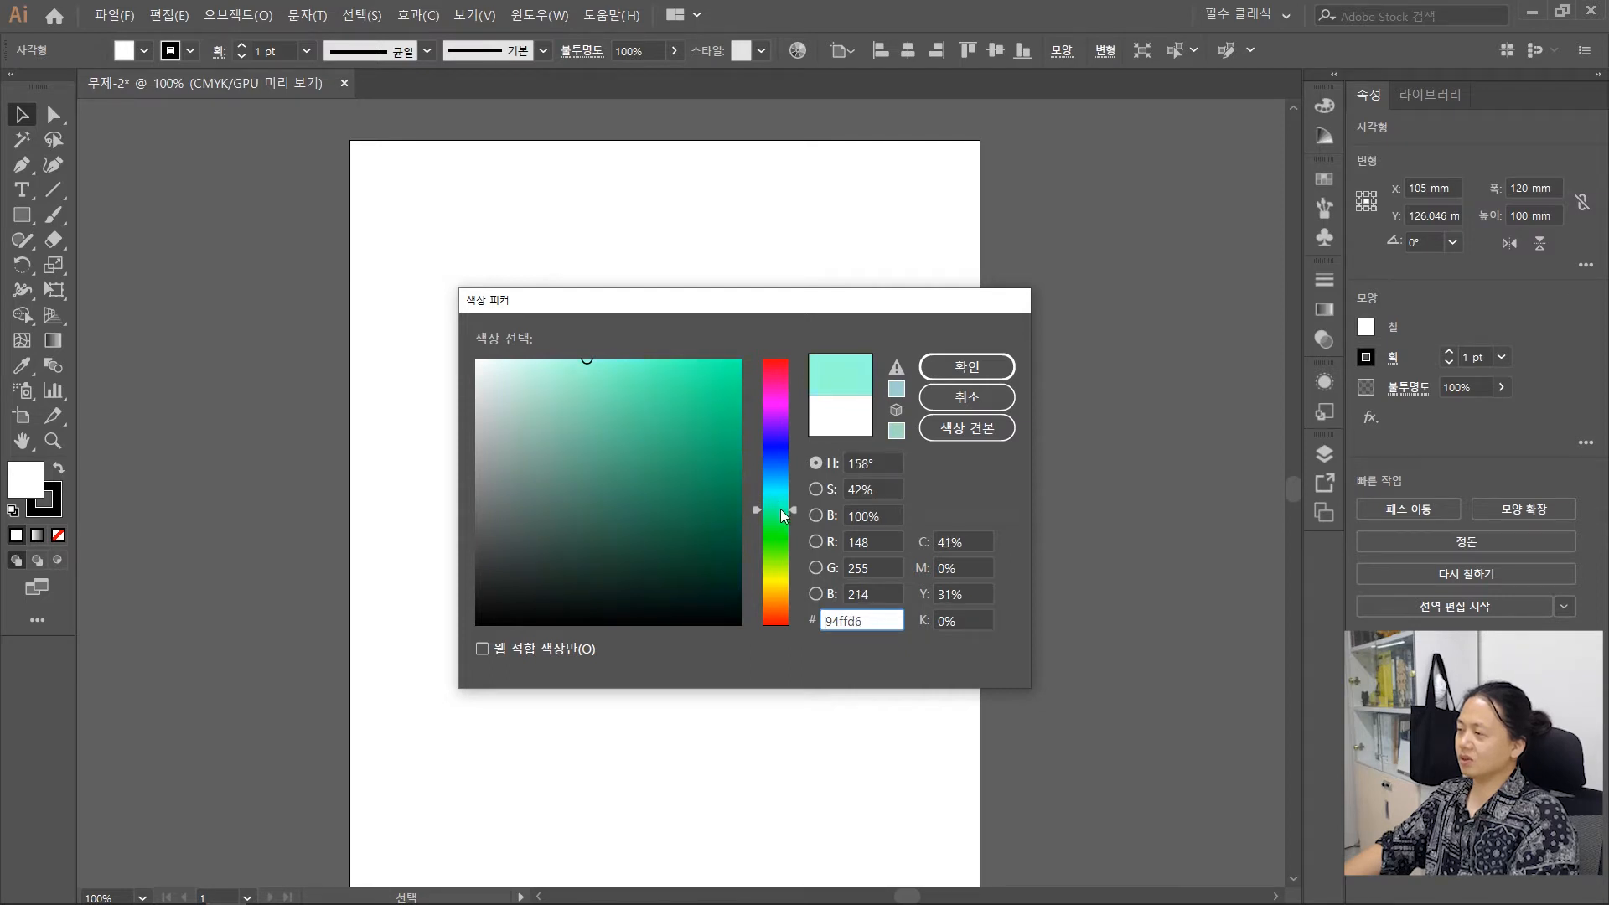
click(970, 376)
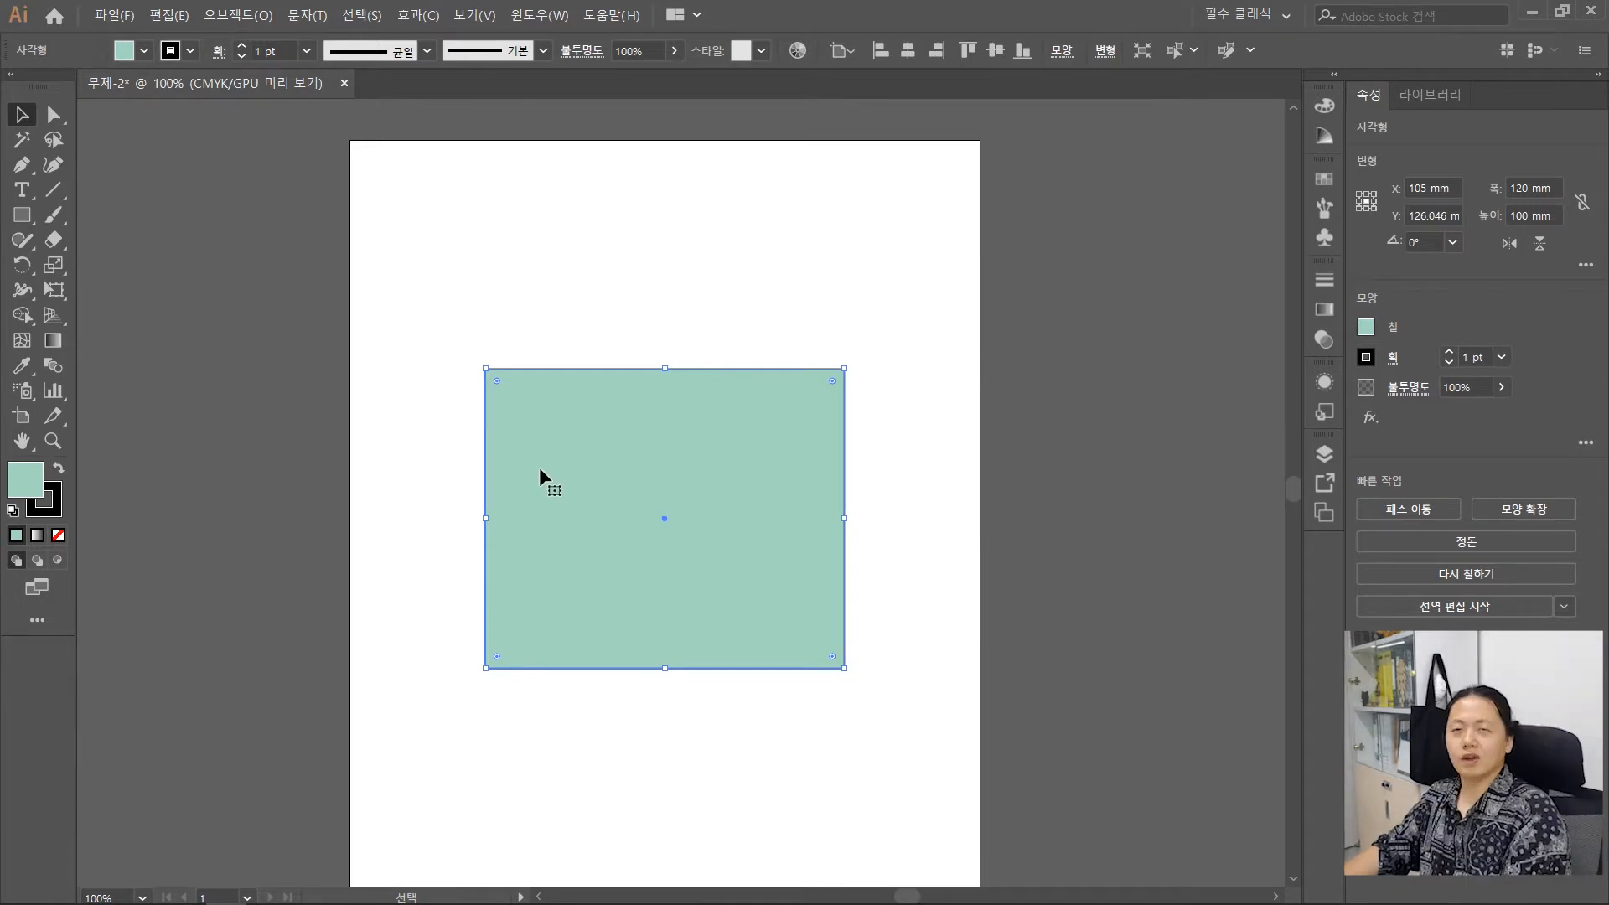
click(1124, 443)
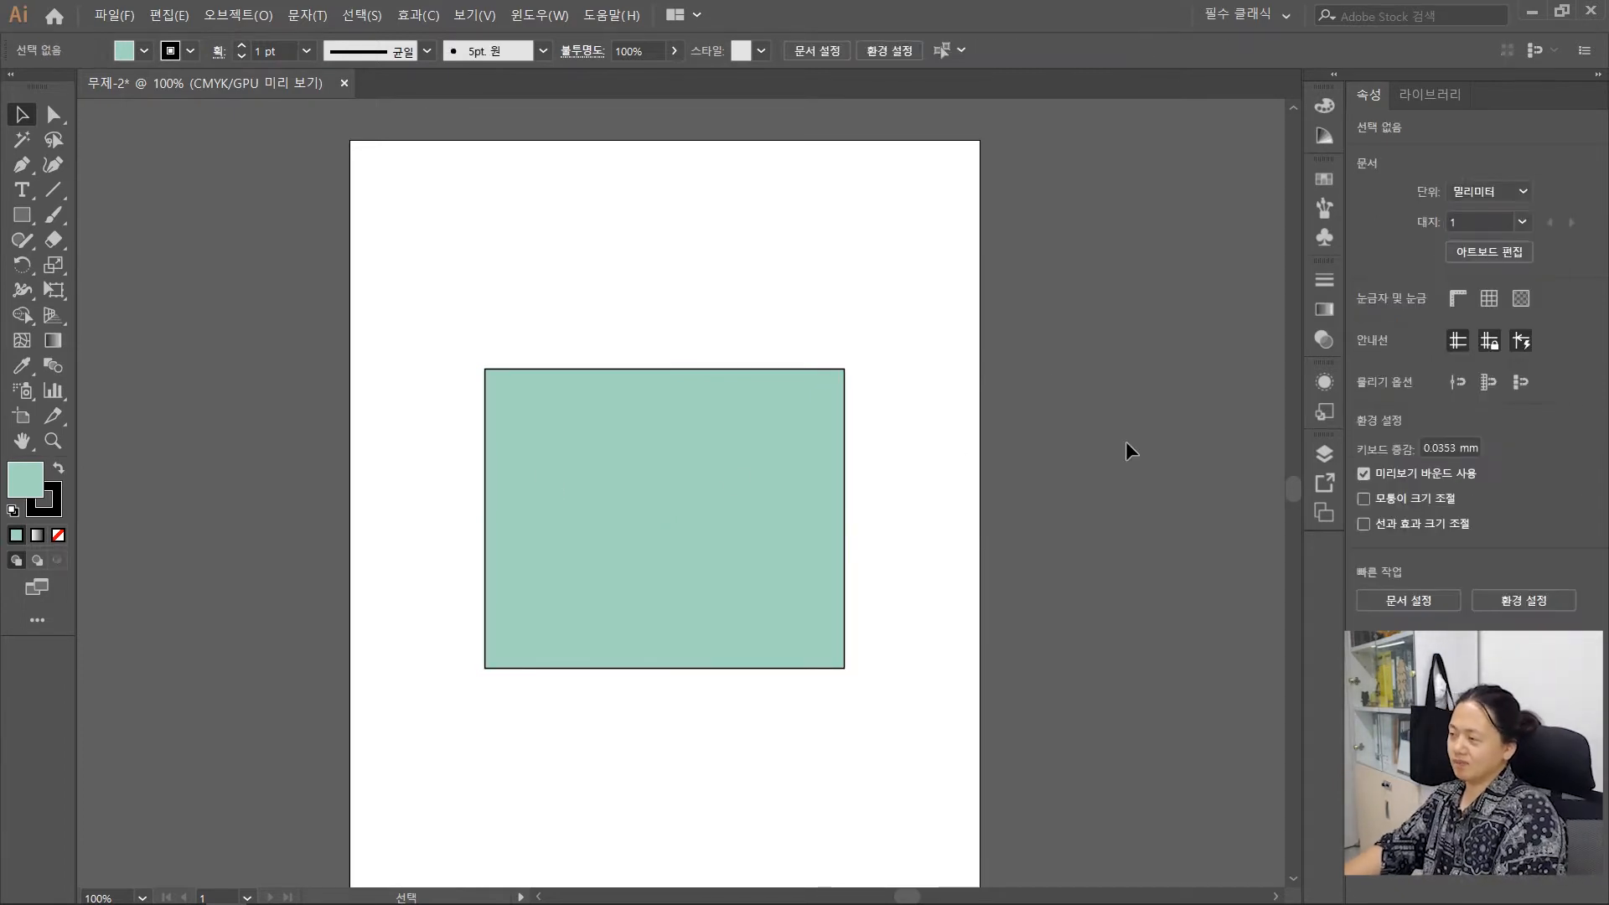
Examine the rectangle's upper-right corner at up to 4800% magnification, comparing the black stroke with the path it follows
click(620, 516)
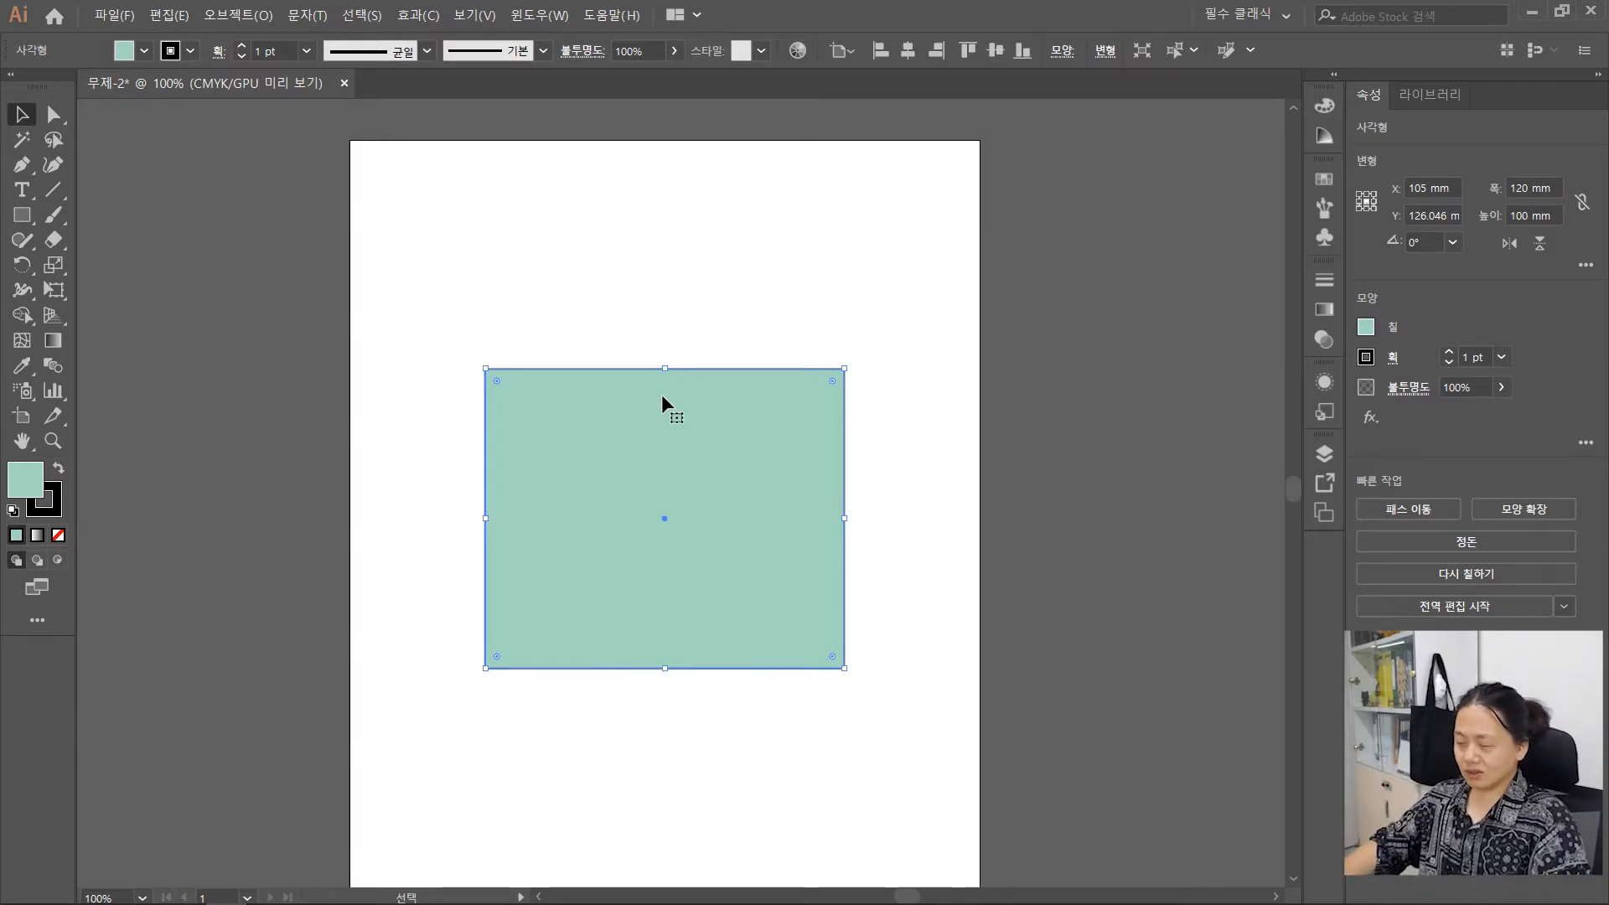
scroll(667, 473, up, 2)
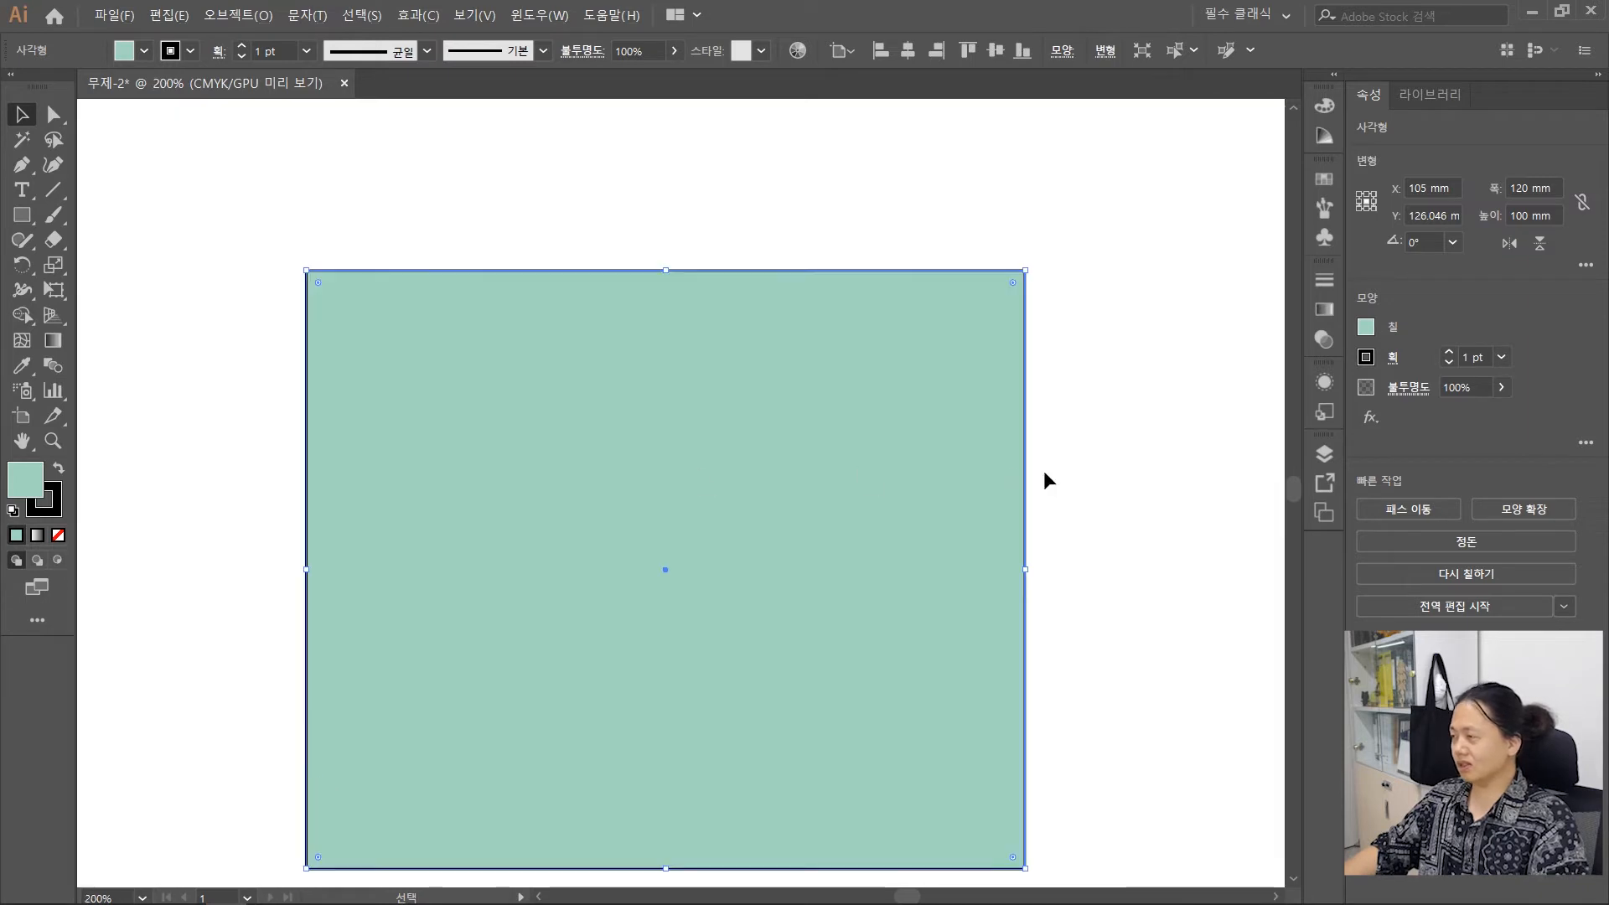
click(1165, 511)
space+drag(1168, 517, 918, 506)
scroll(790, 375, up, 2)
scroll(808, 390, up, 1)
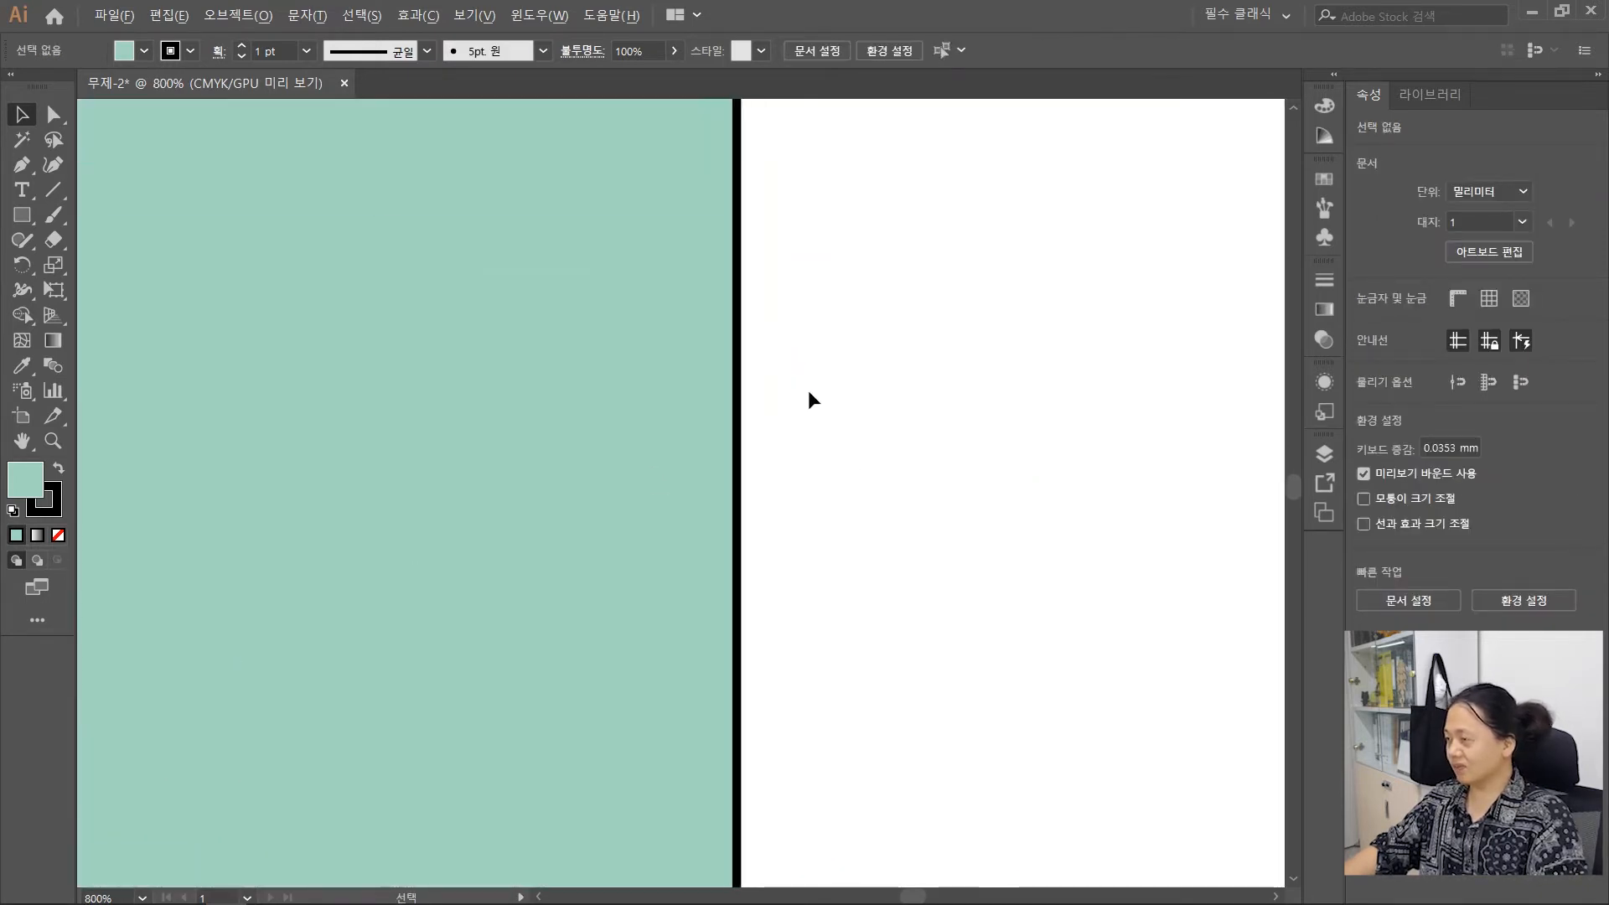
scroll(805, 419, down, 2)
click(645, 453)
scroll(670, 436, up, 2)
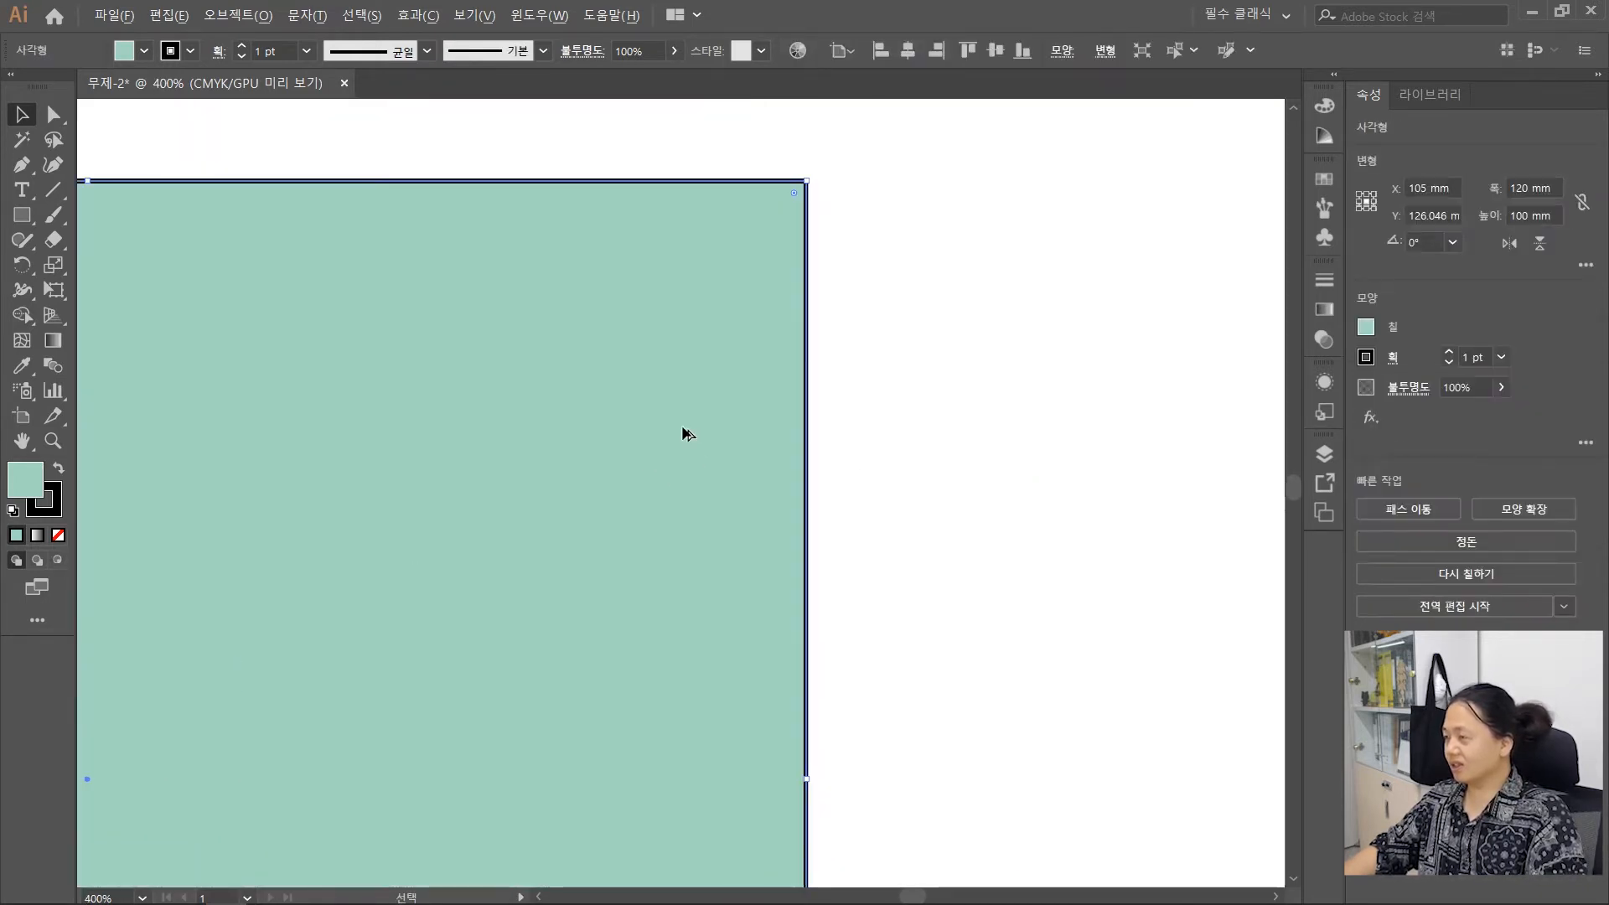
space+drag(988, 441, 833, 556)
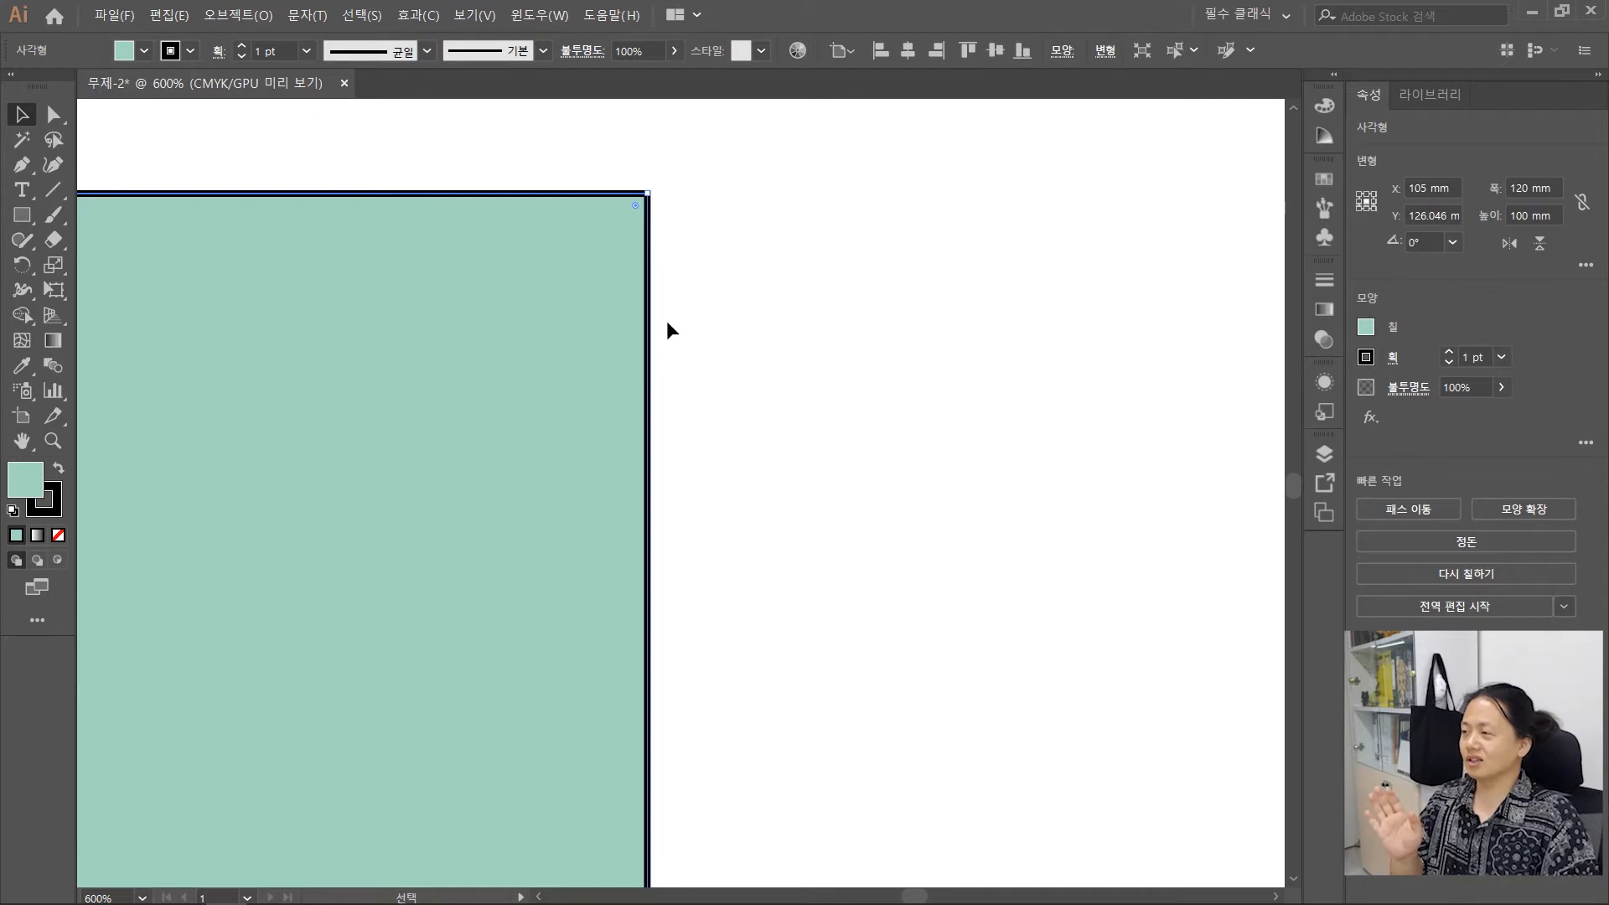
scroll(575, 345, up, 3)
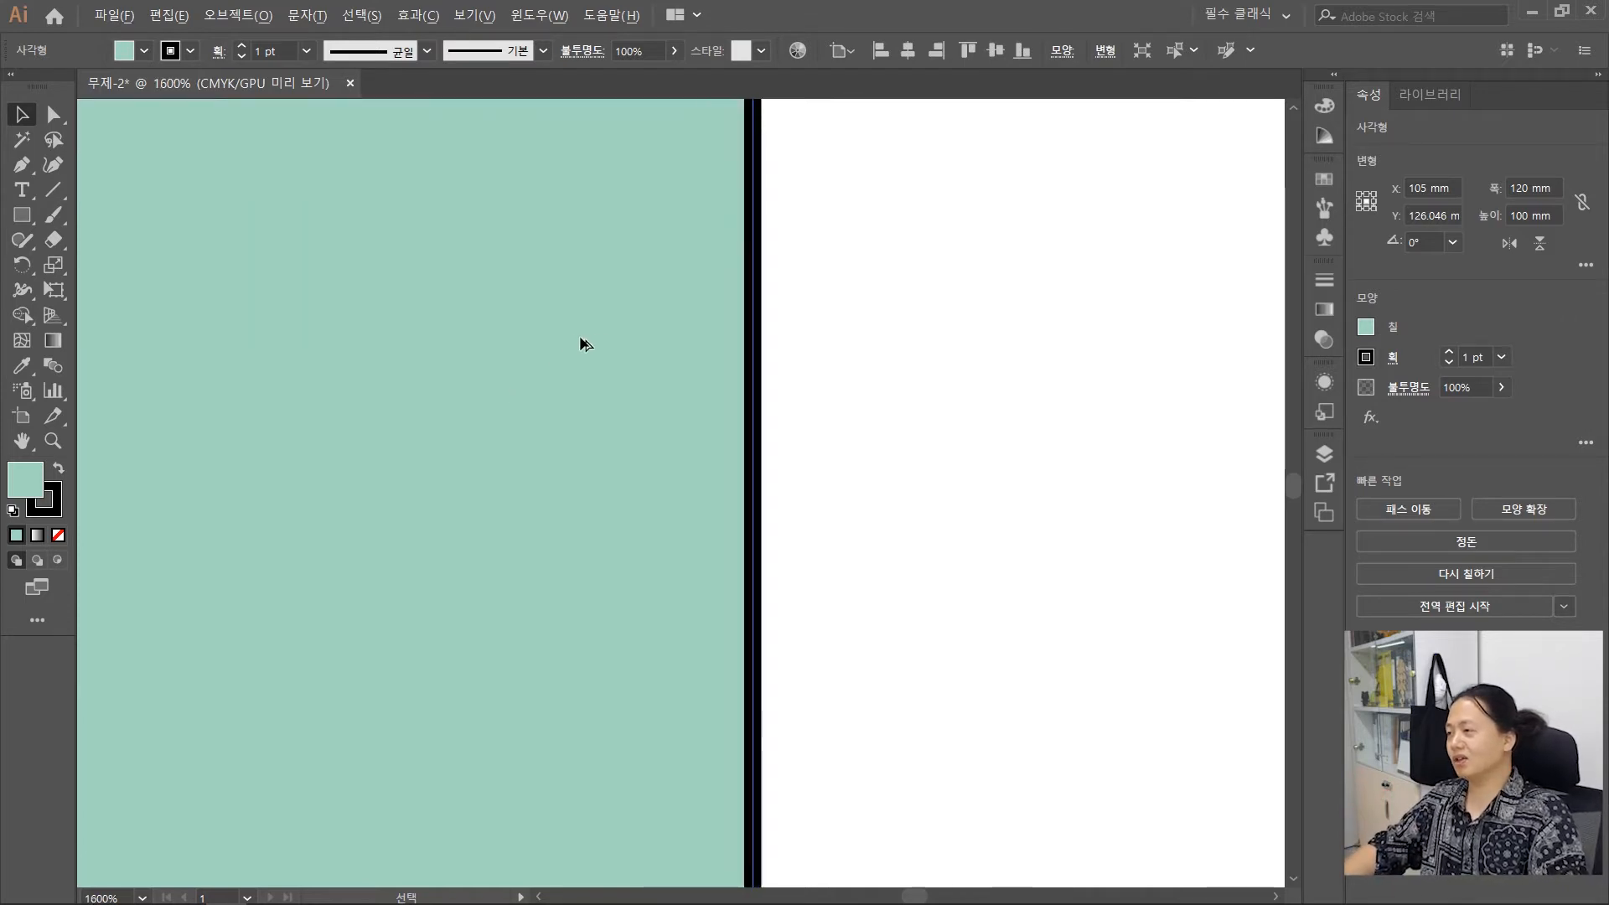
drag(951, 473, 808, 614)
scroll(500, 436, up, 3)
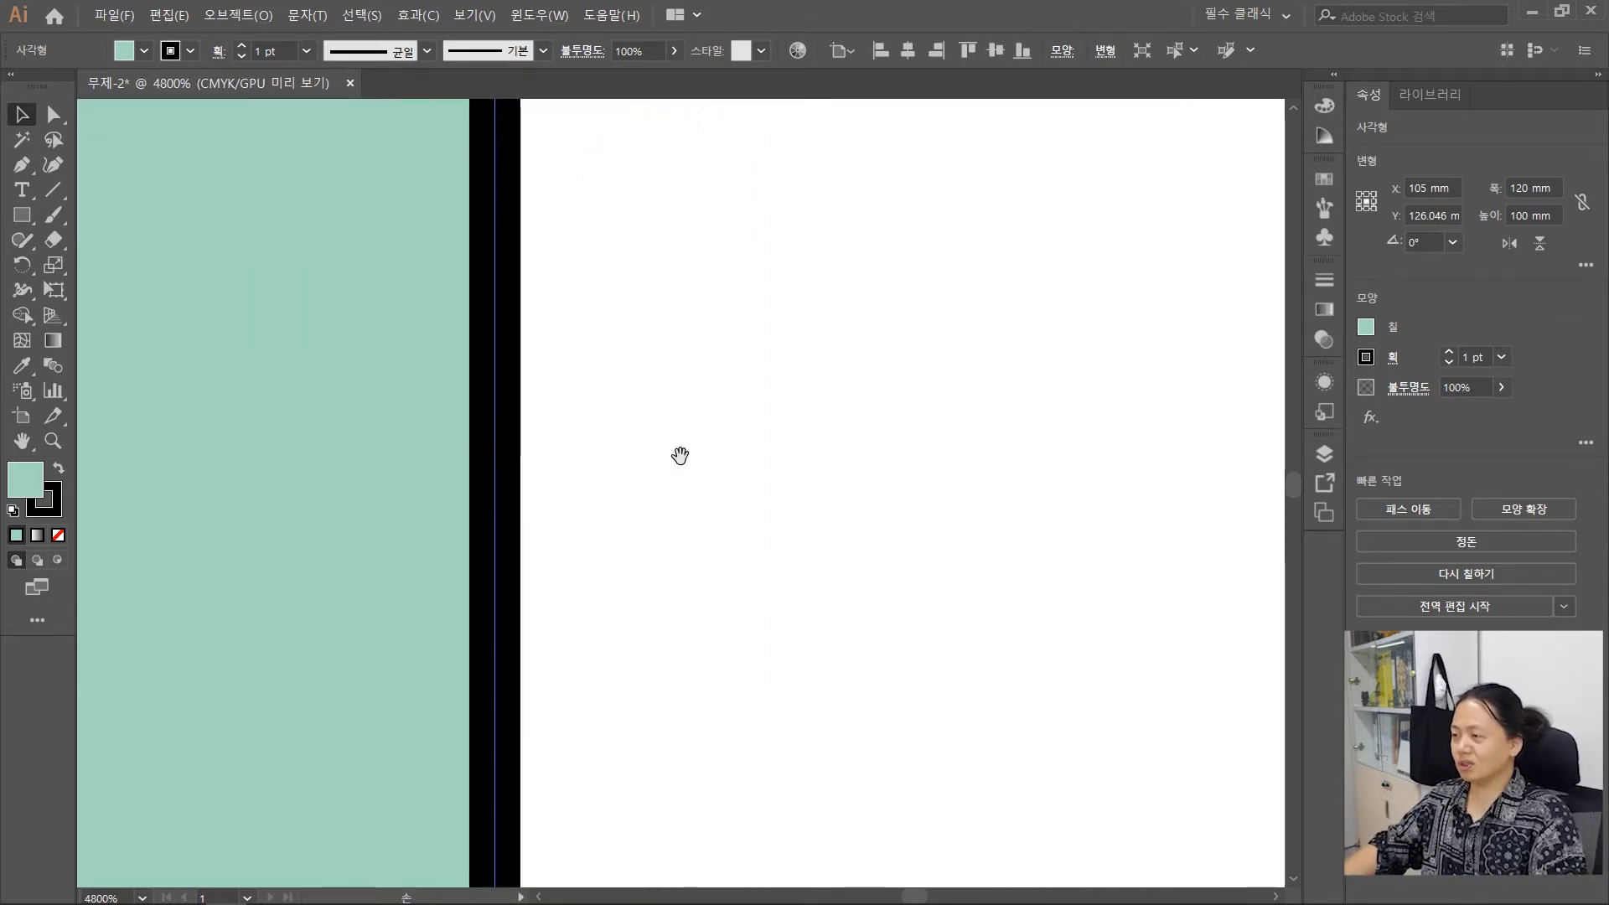
drag(681, 456, 790, 834)
drag(764, 425, 826, 415)
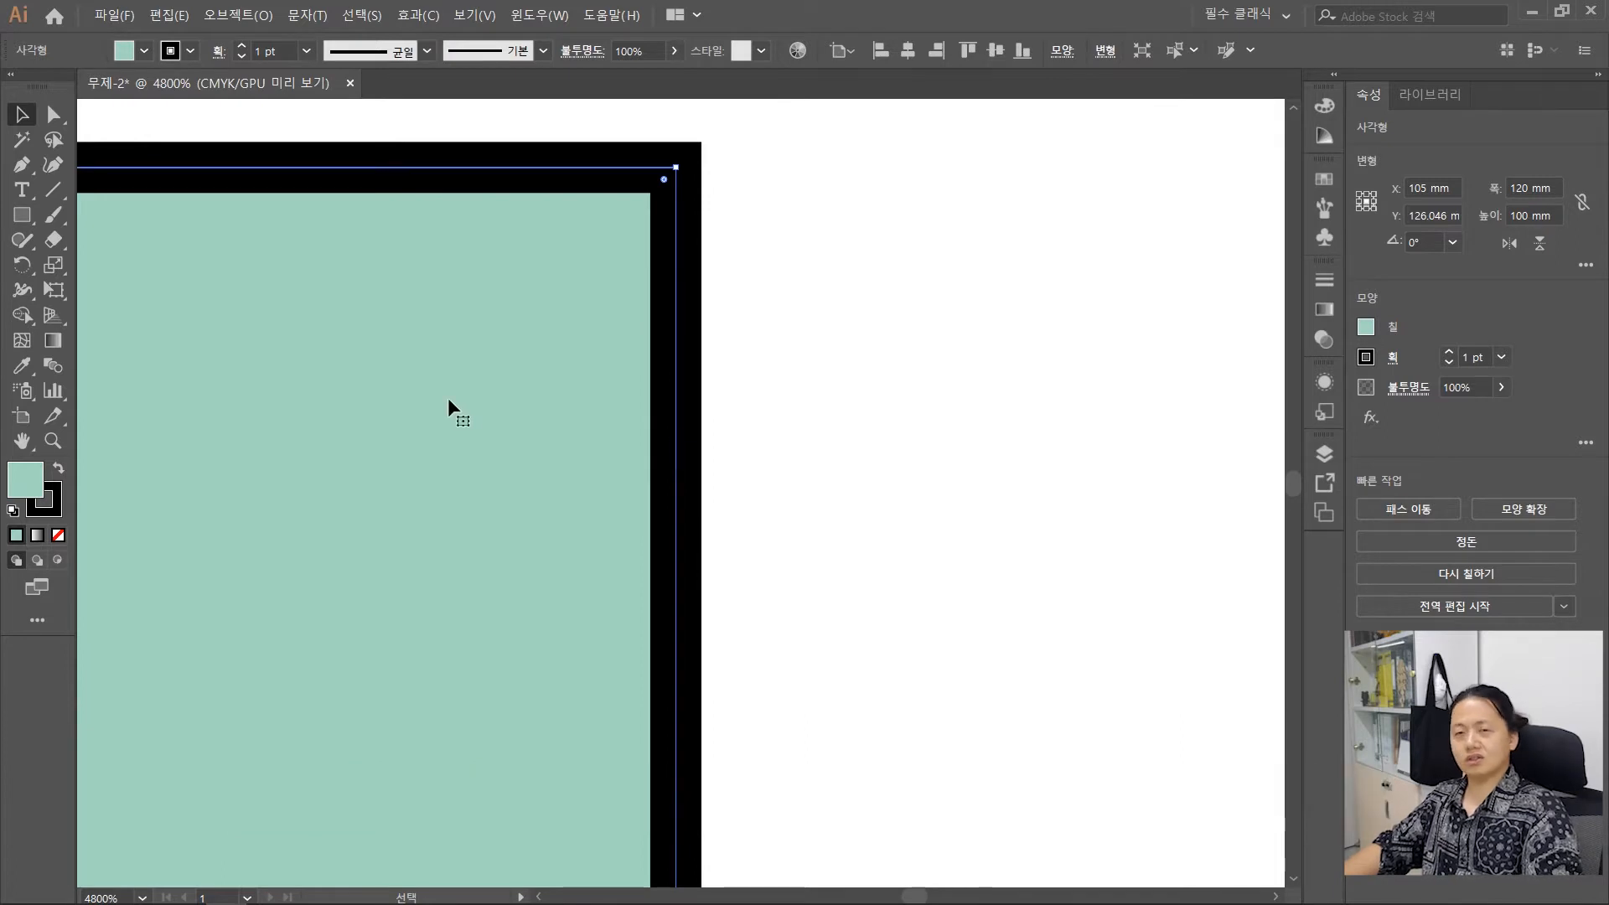
click(890, 398)
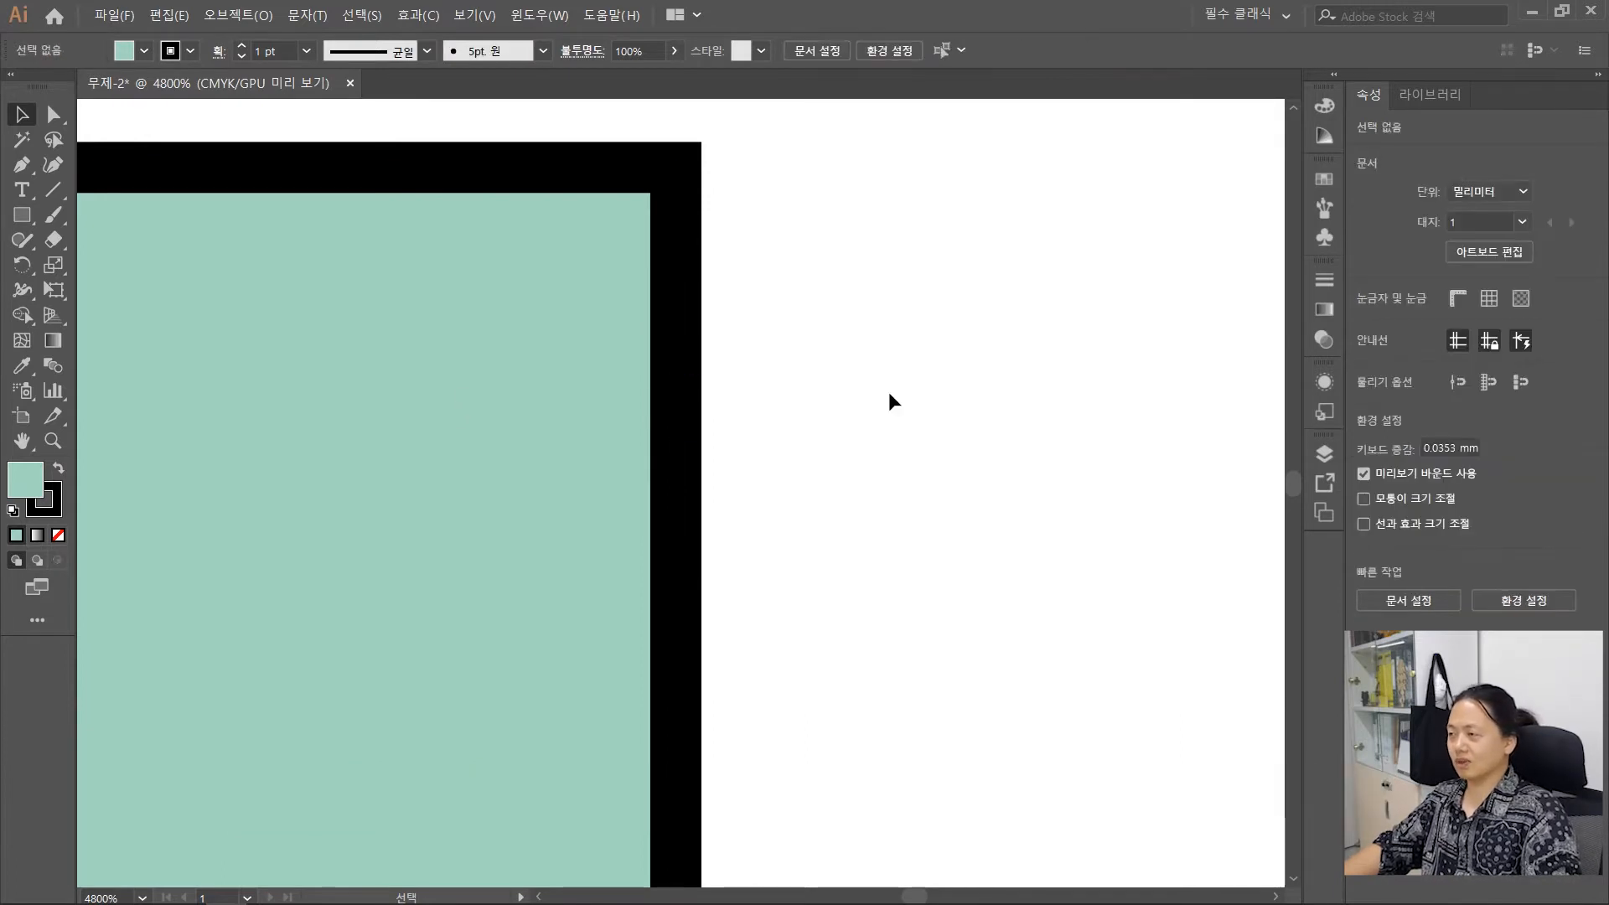
Select the rectangle and increase its stroke weight to 5 pt
click(365, 413)
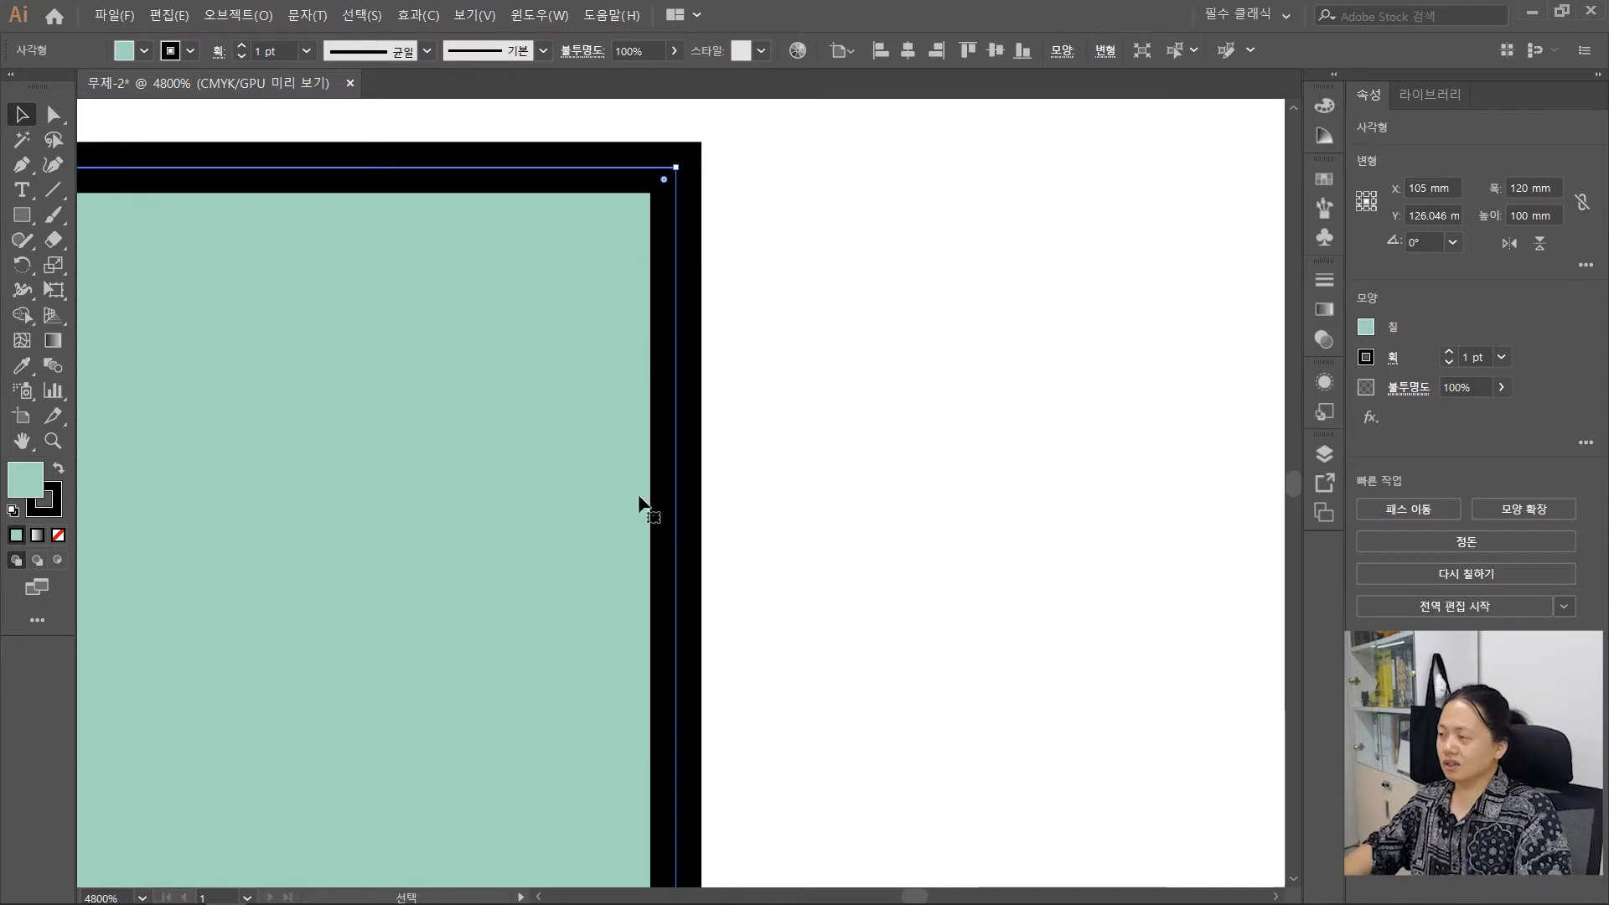
click(1450, 350)
click(1450, 351)
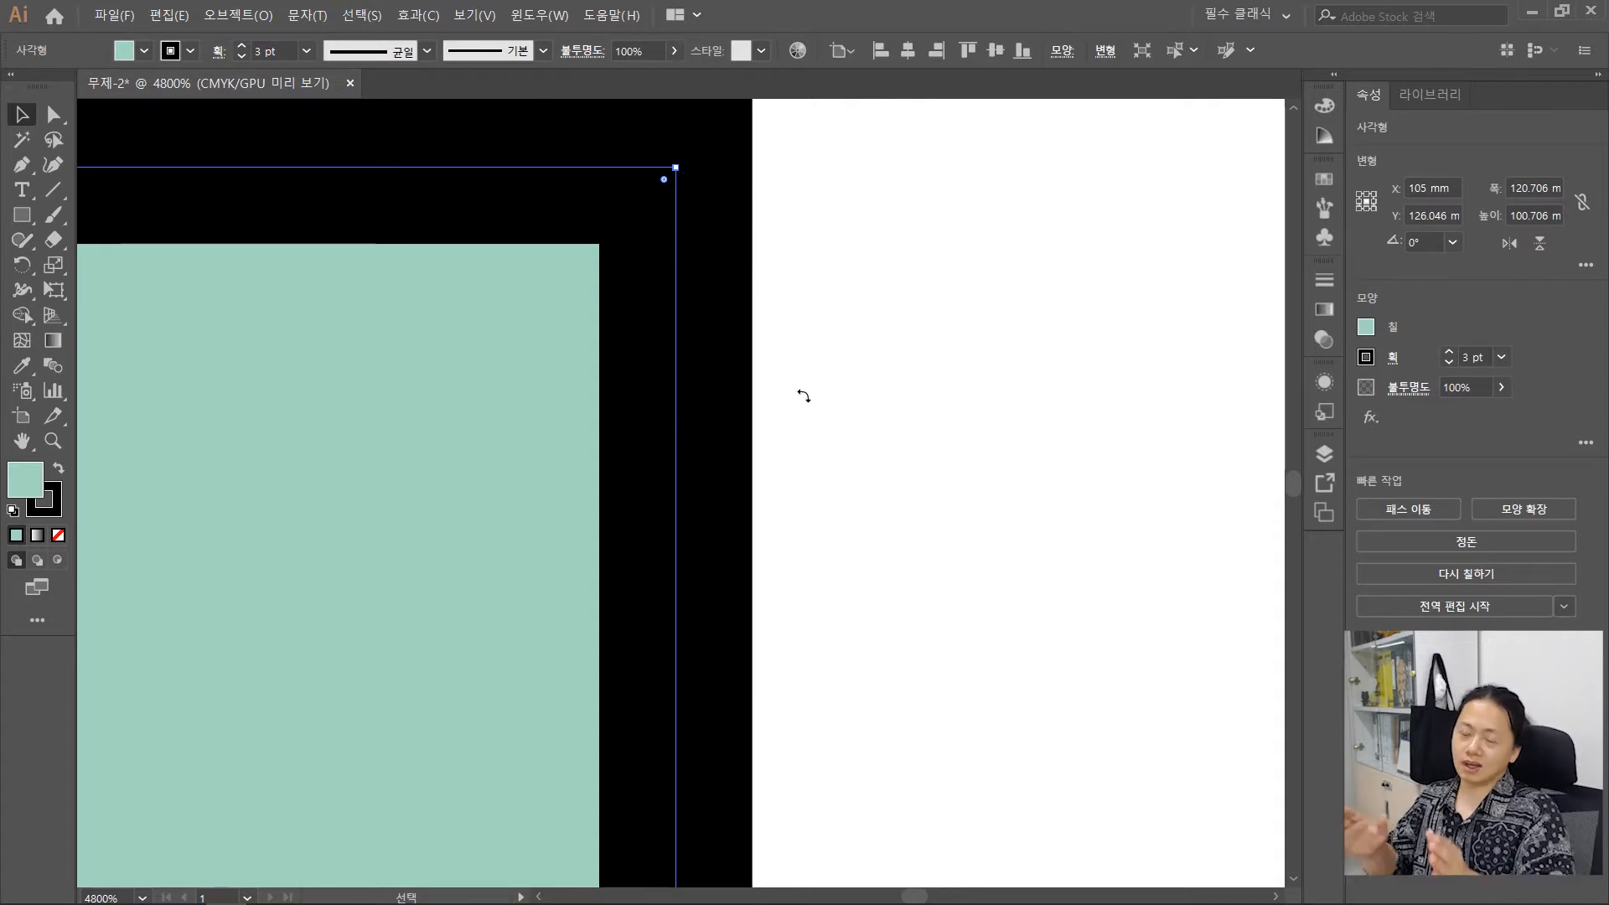
click(1450, 350)
click(1450, 350)
scroll(957, 446, down, 3)
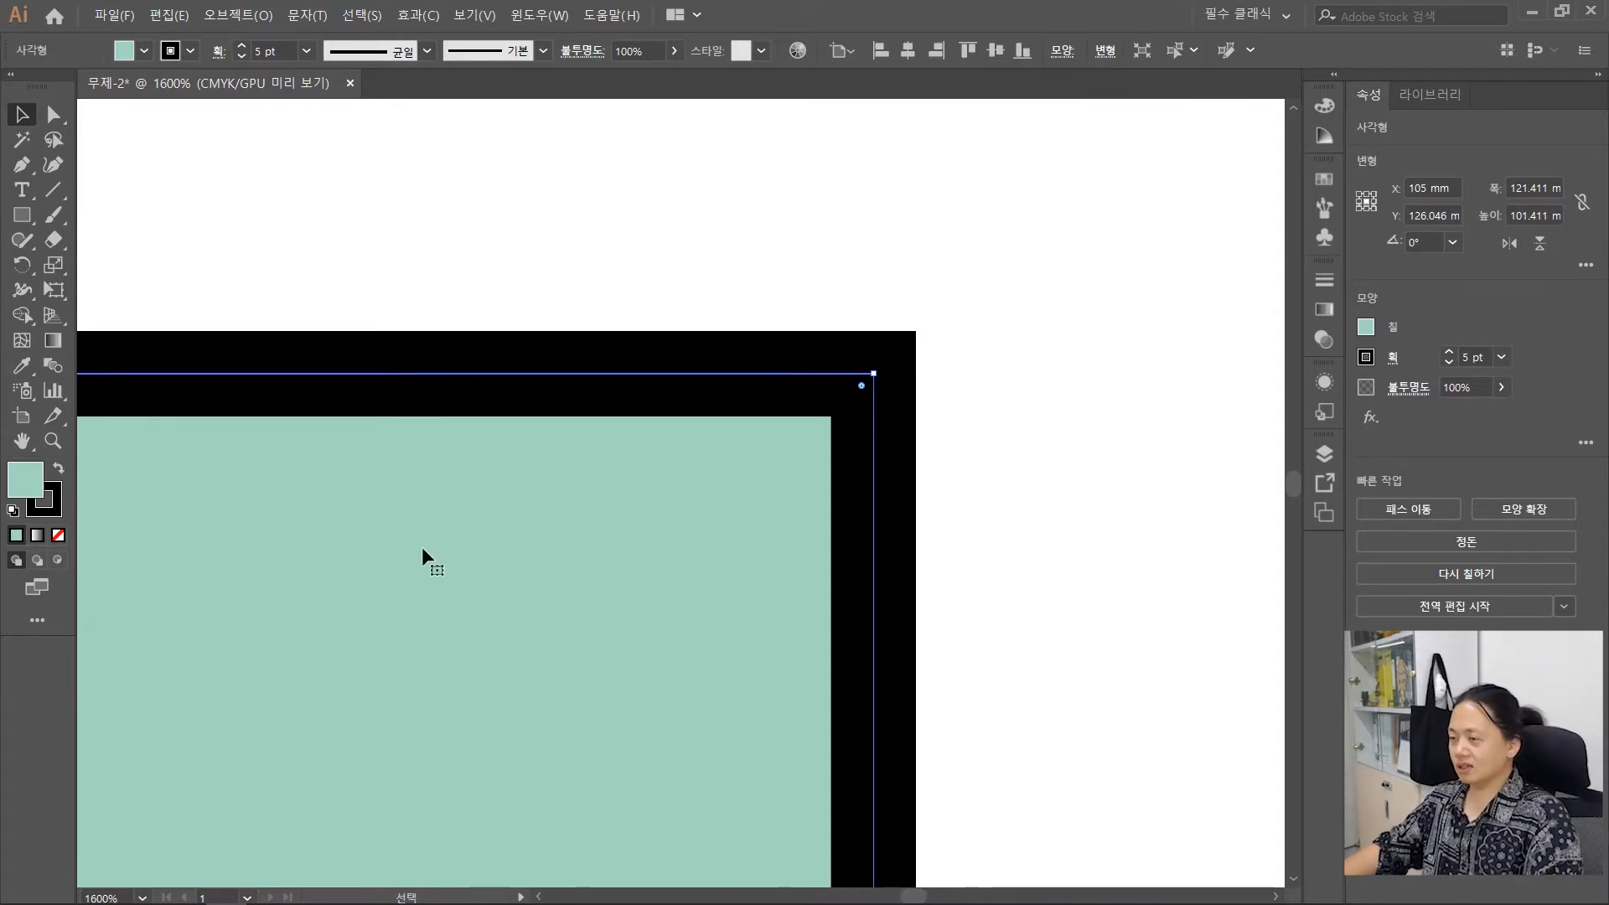
Remove the rectangle's black stroke by setting the stroke colour to none
click(52, 511)
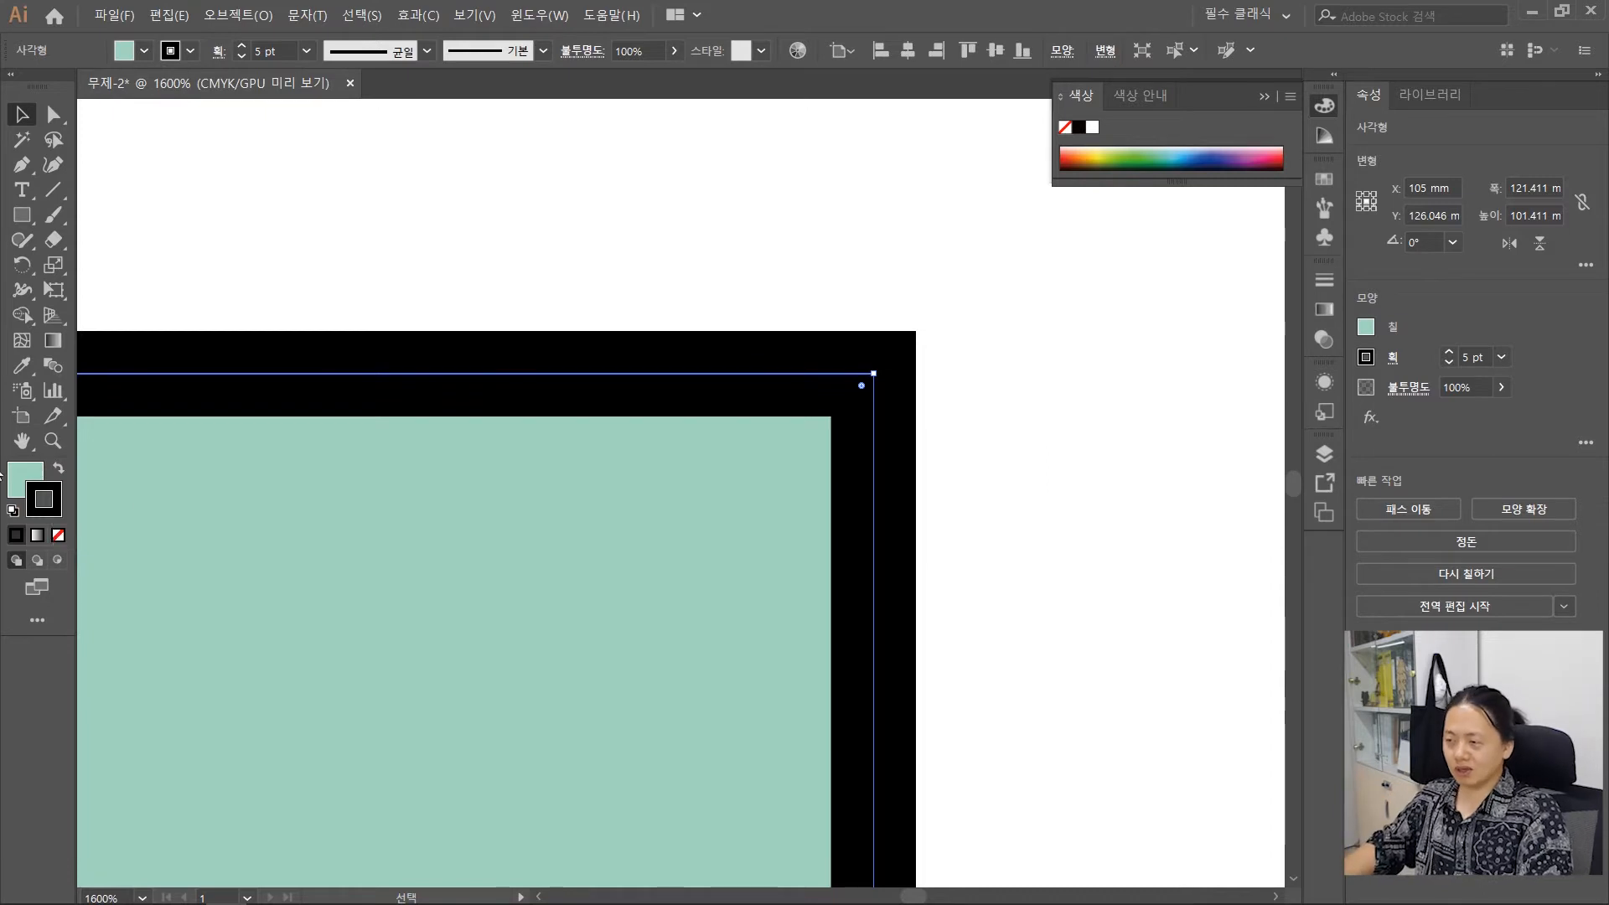
click(22, 486)
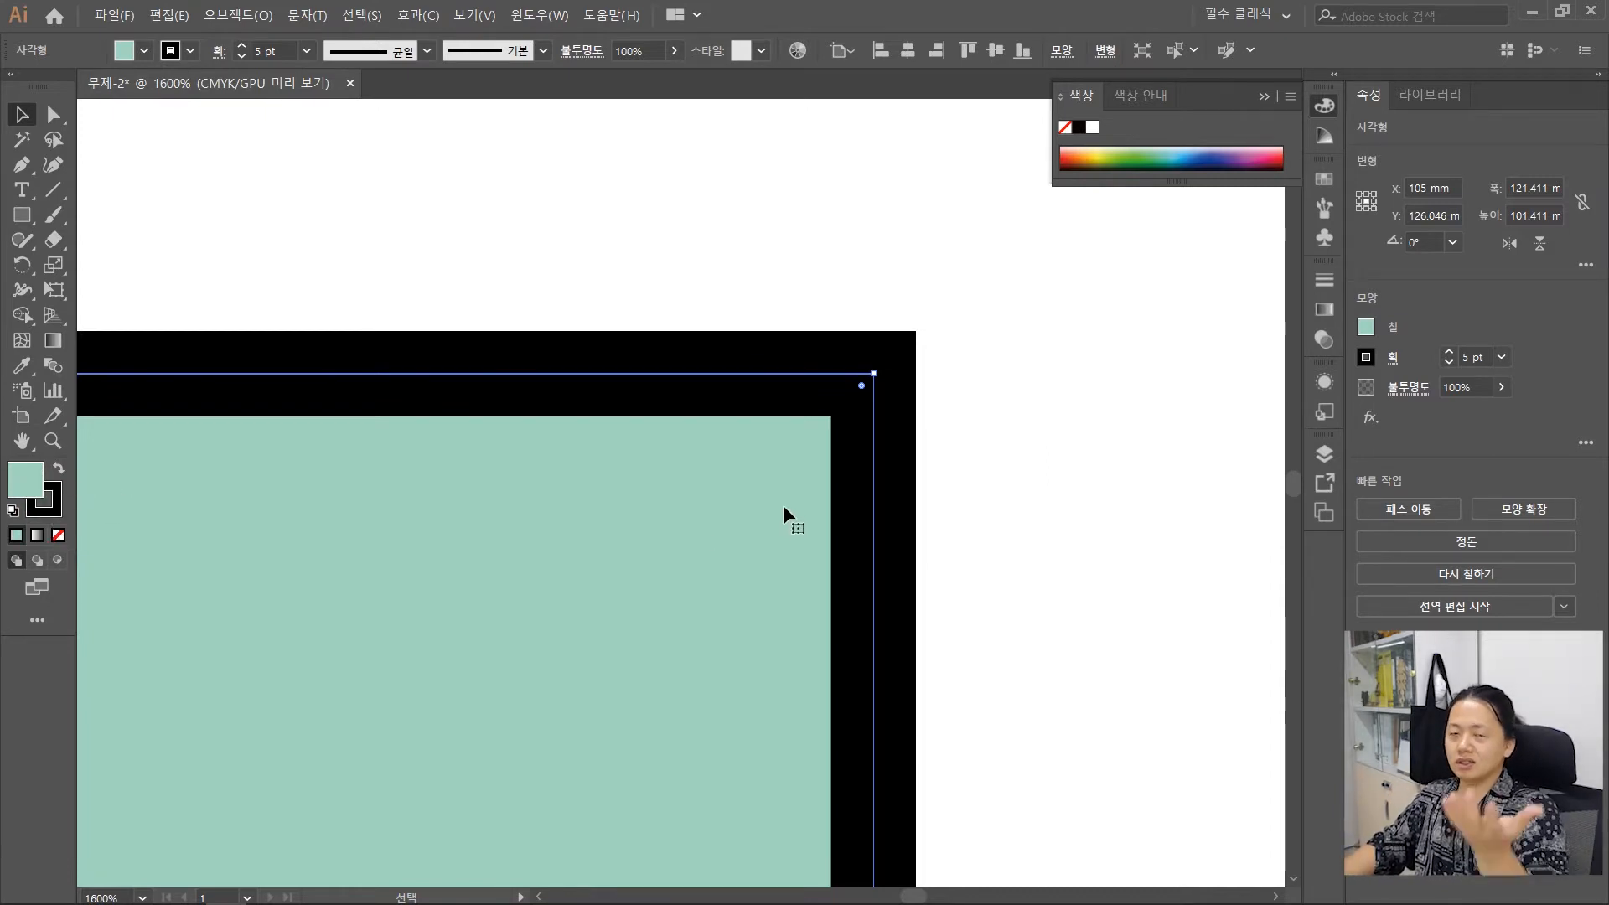
click(57, 505)
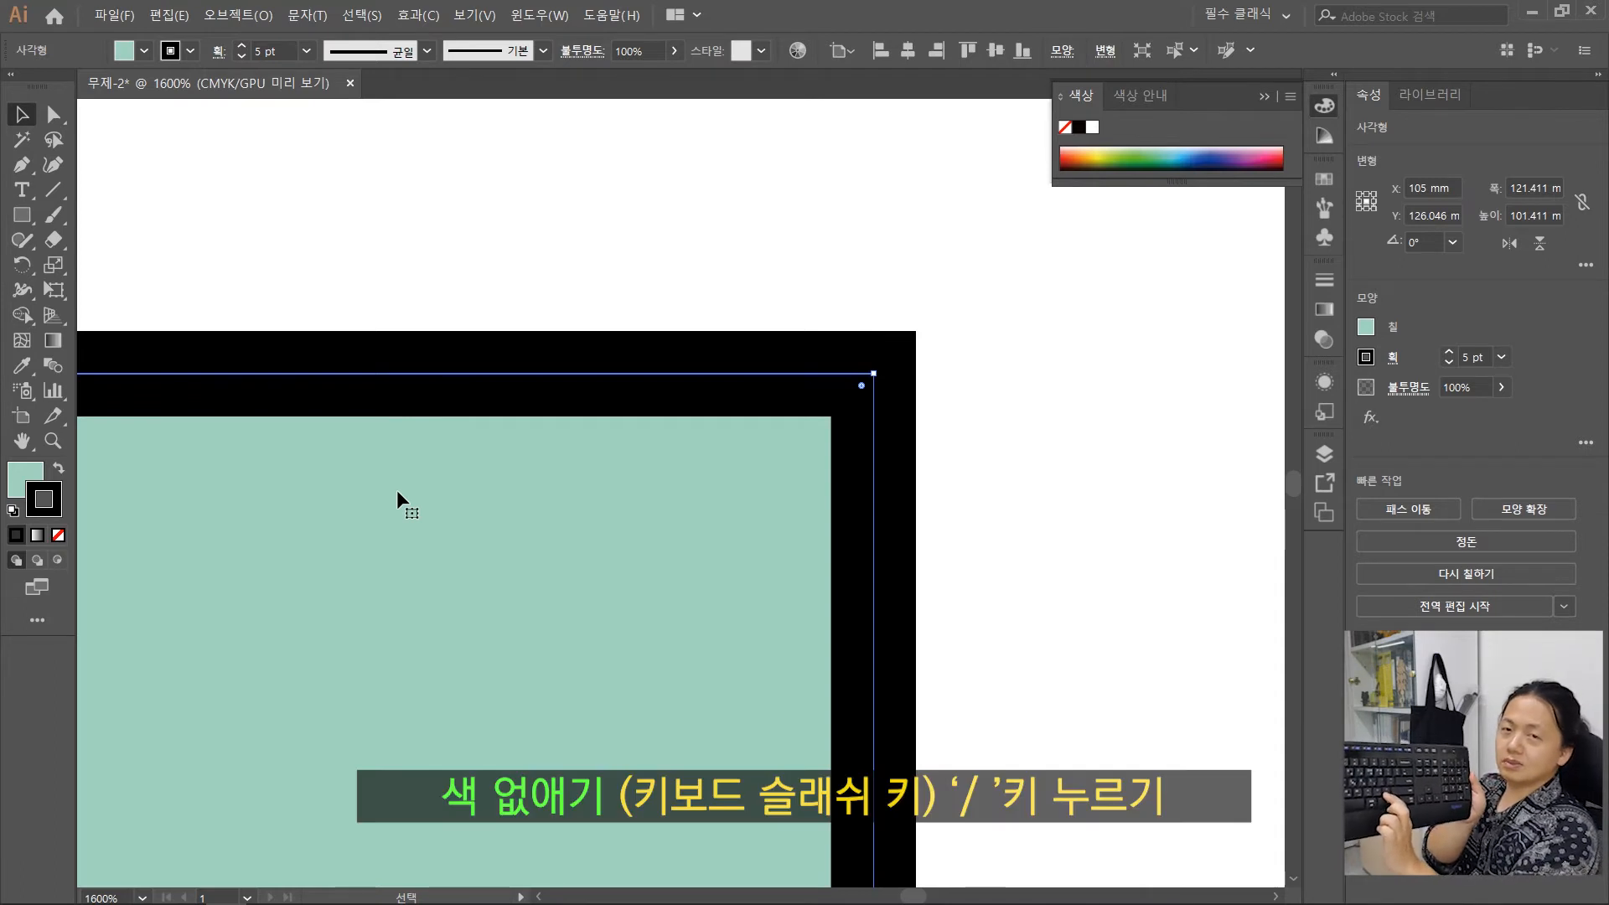
key(slash)
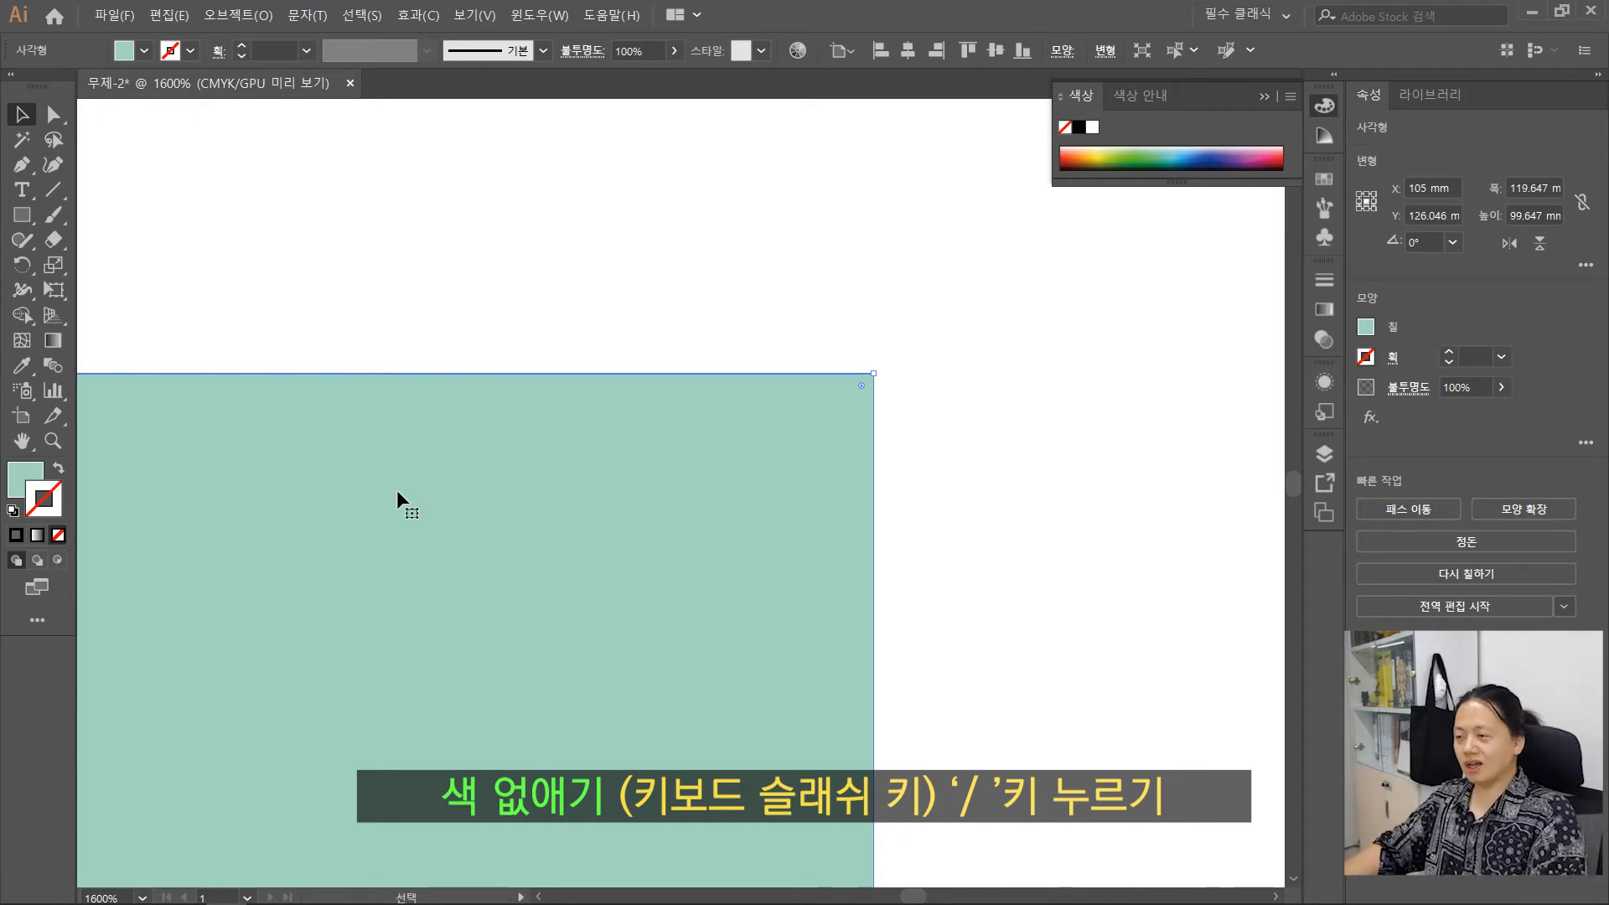
Set the rectangle's fill to none and restore its solid mint-green colour
click(22, 479)
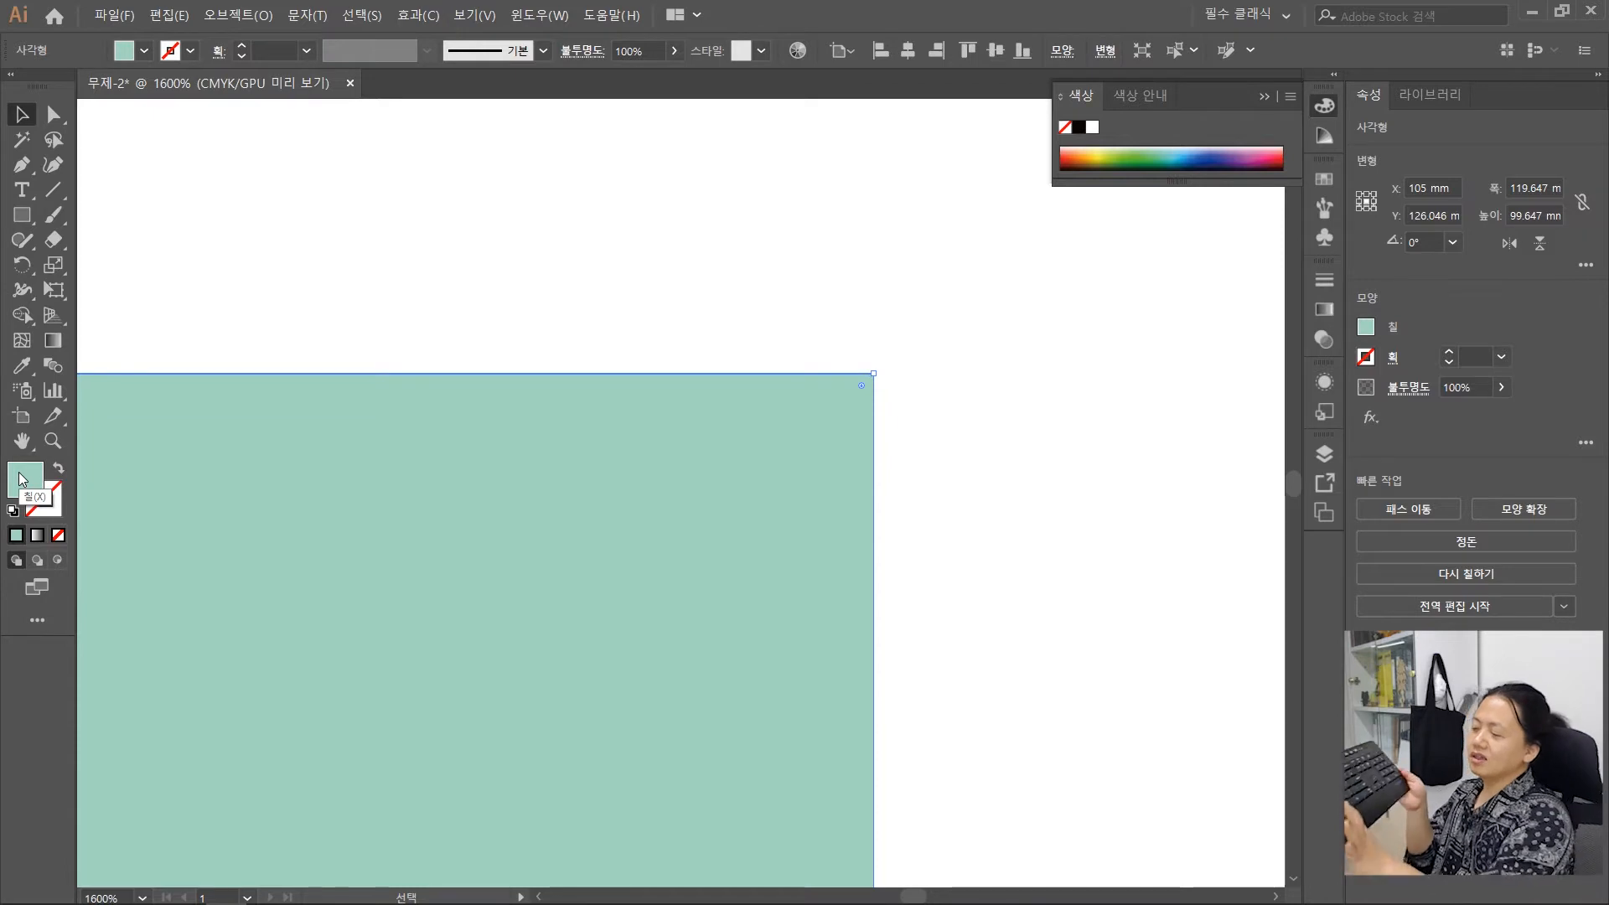
key(slash)
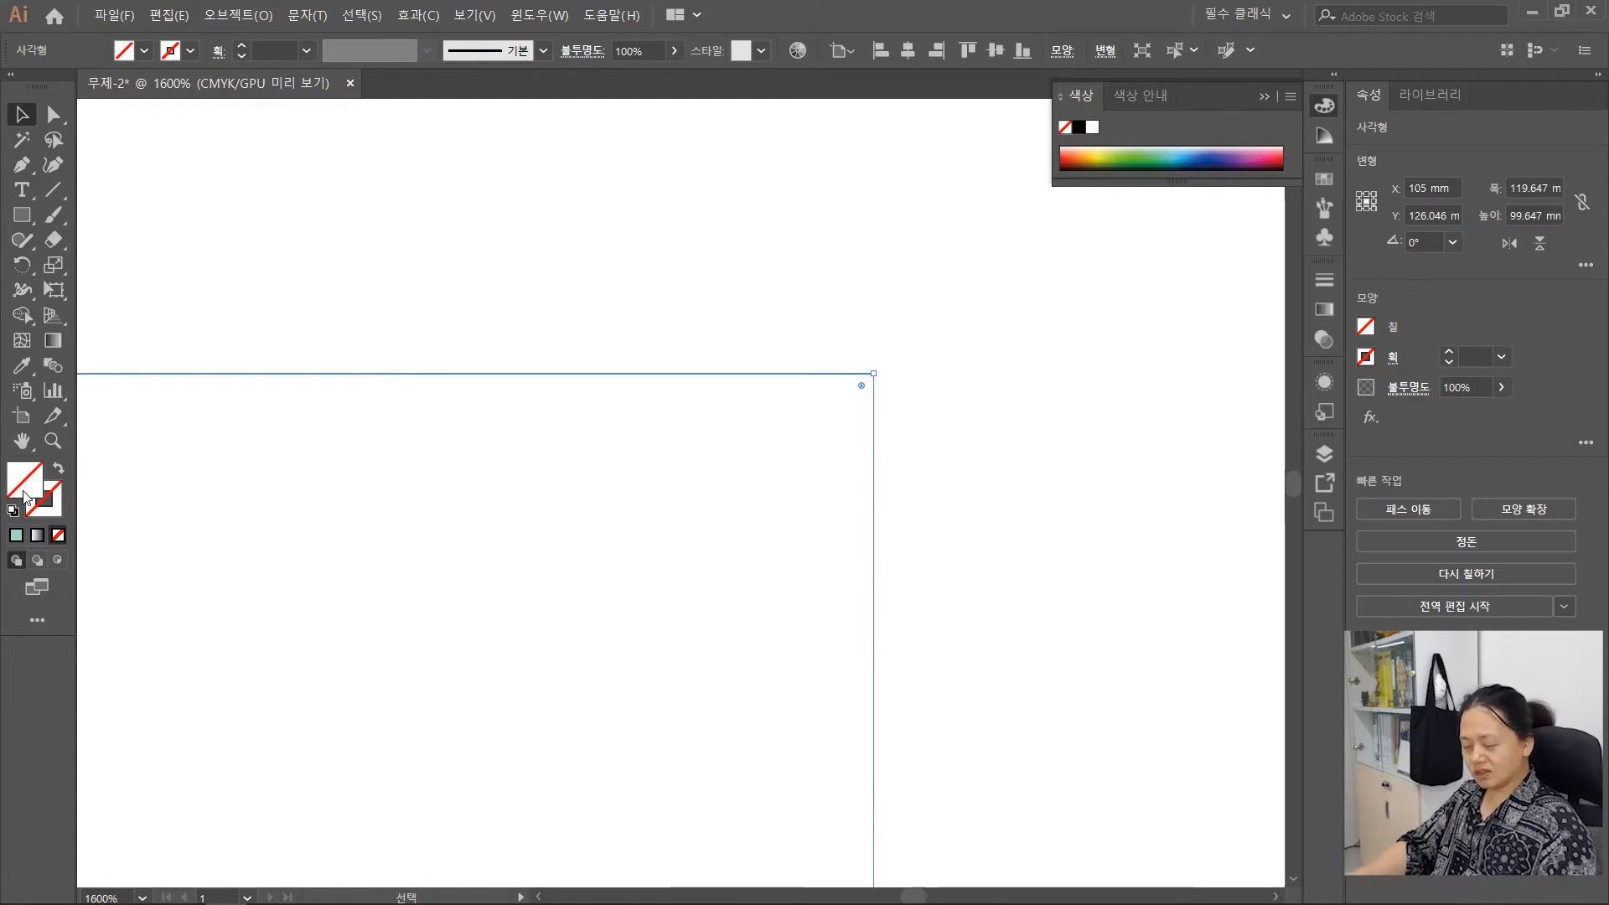
key(comma)
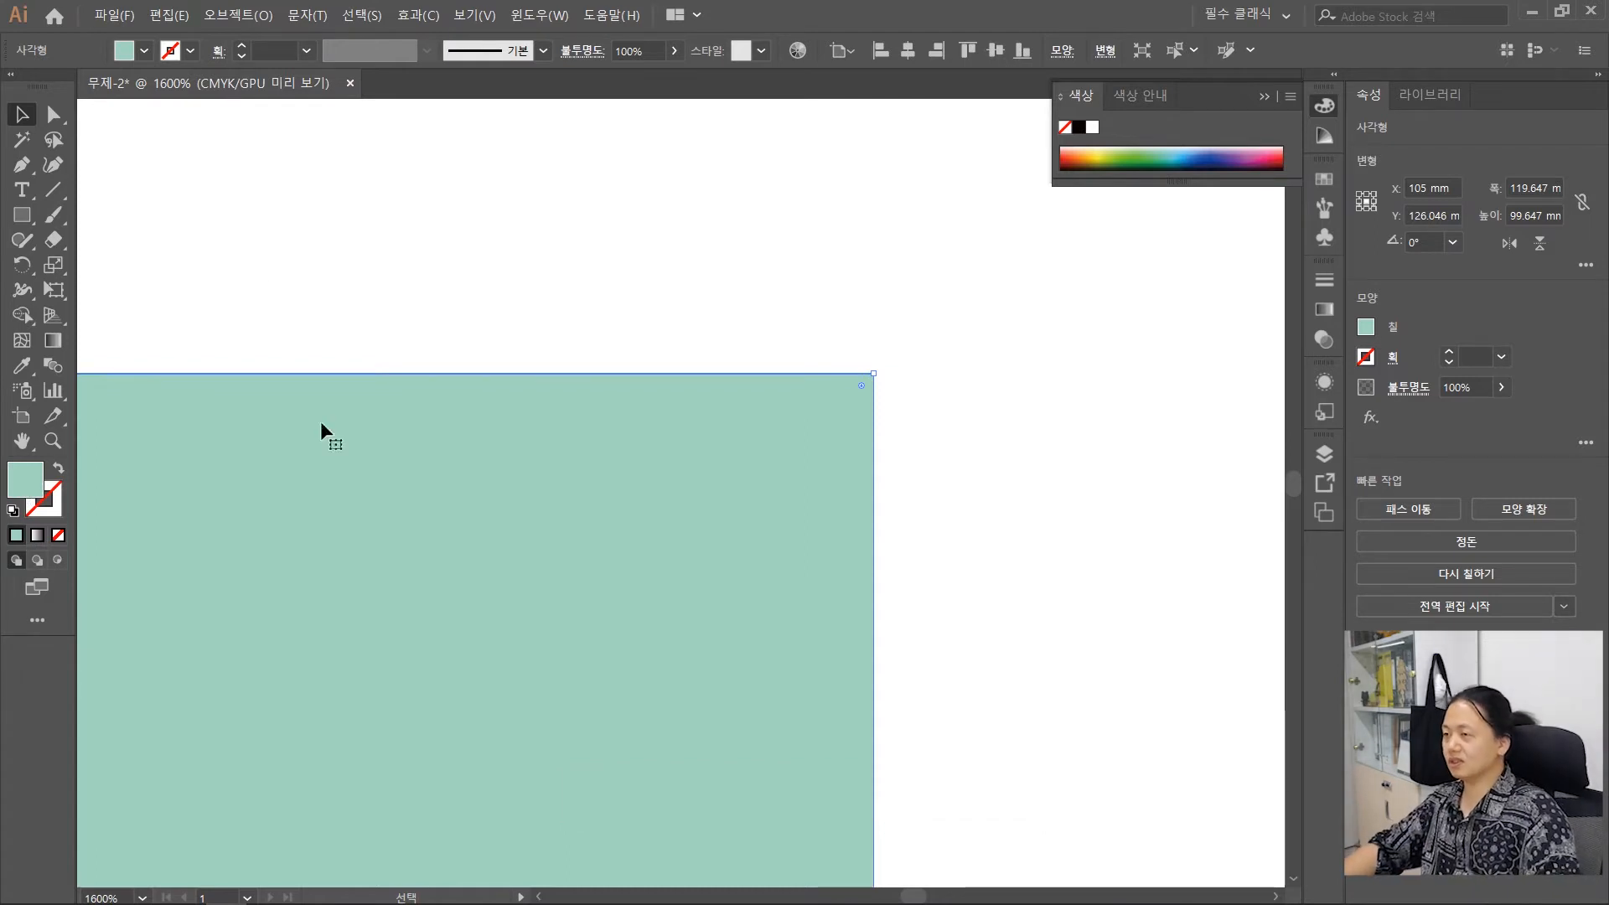
Deselect the rectangle and draw a second one about 122 mm wide and 43 mm high, overlapping the upper part of the first
click(597, 224)
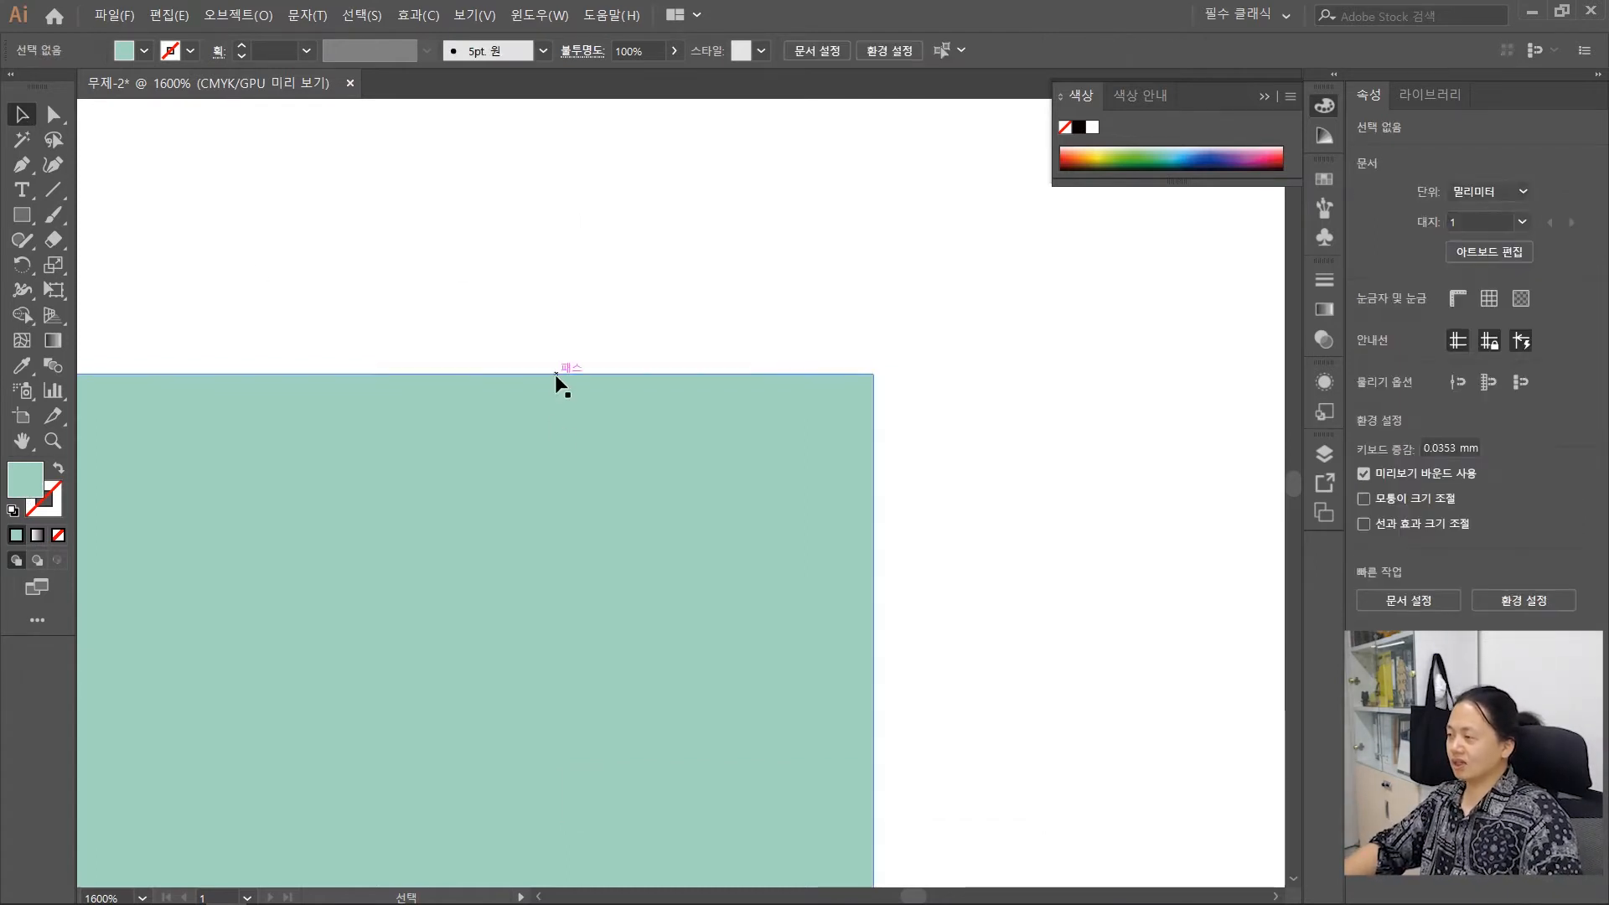
scroll(517, 445, down, 2)
drag(396, 579, 881, 335)
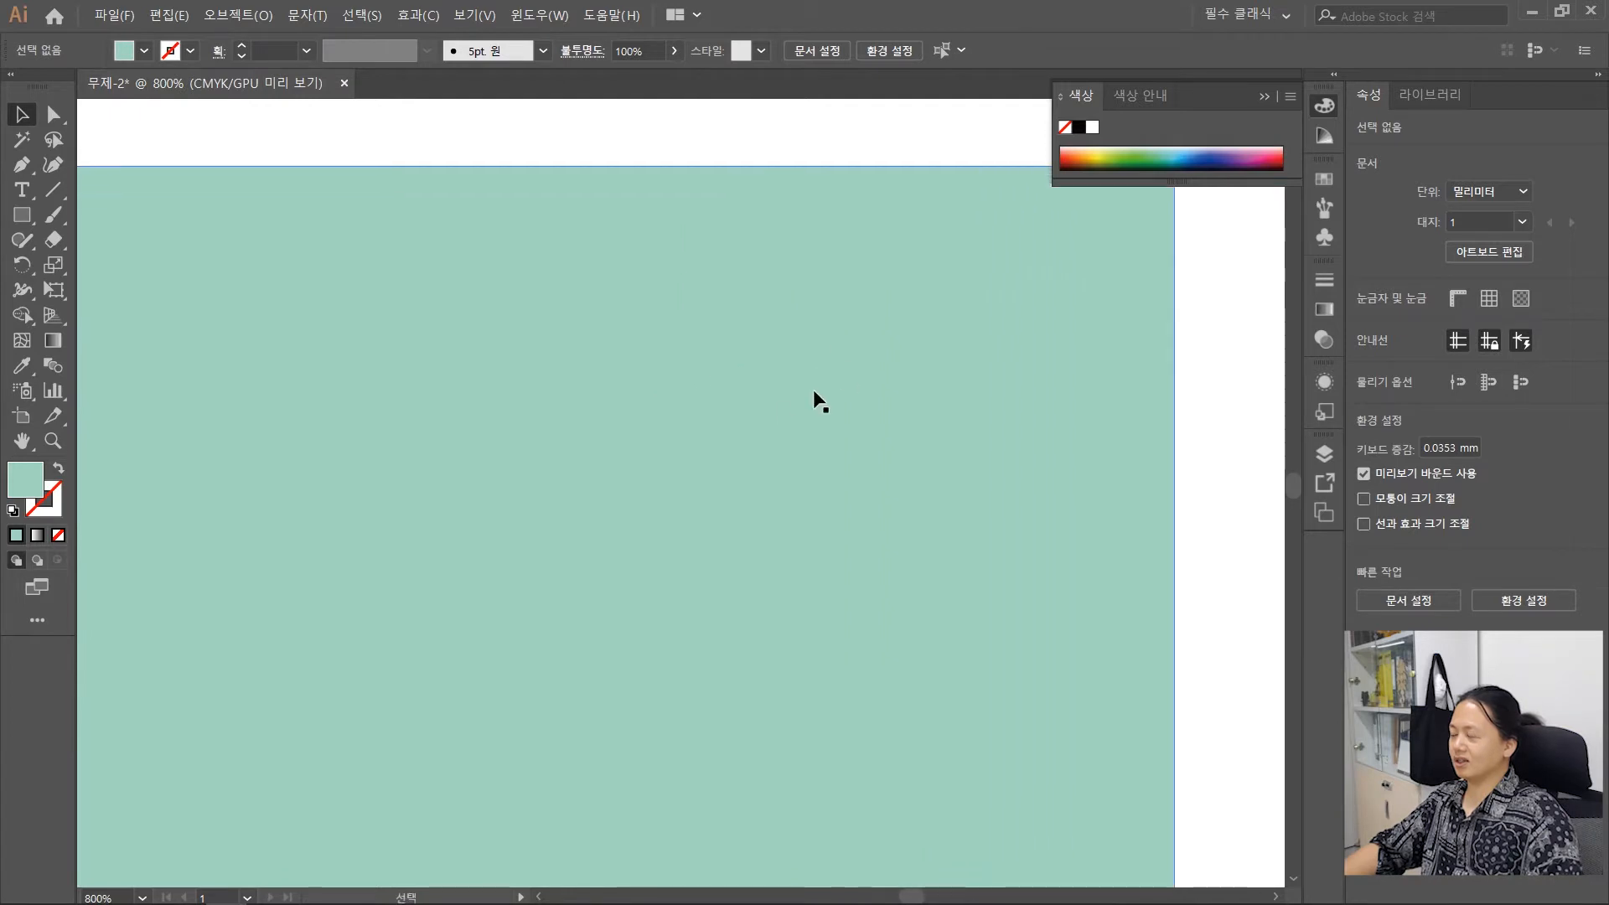
scroll(741, 434, down, 2)
scroll(621, 557, down, 1)
drag(620, 556, 769, 492)
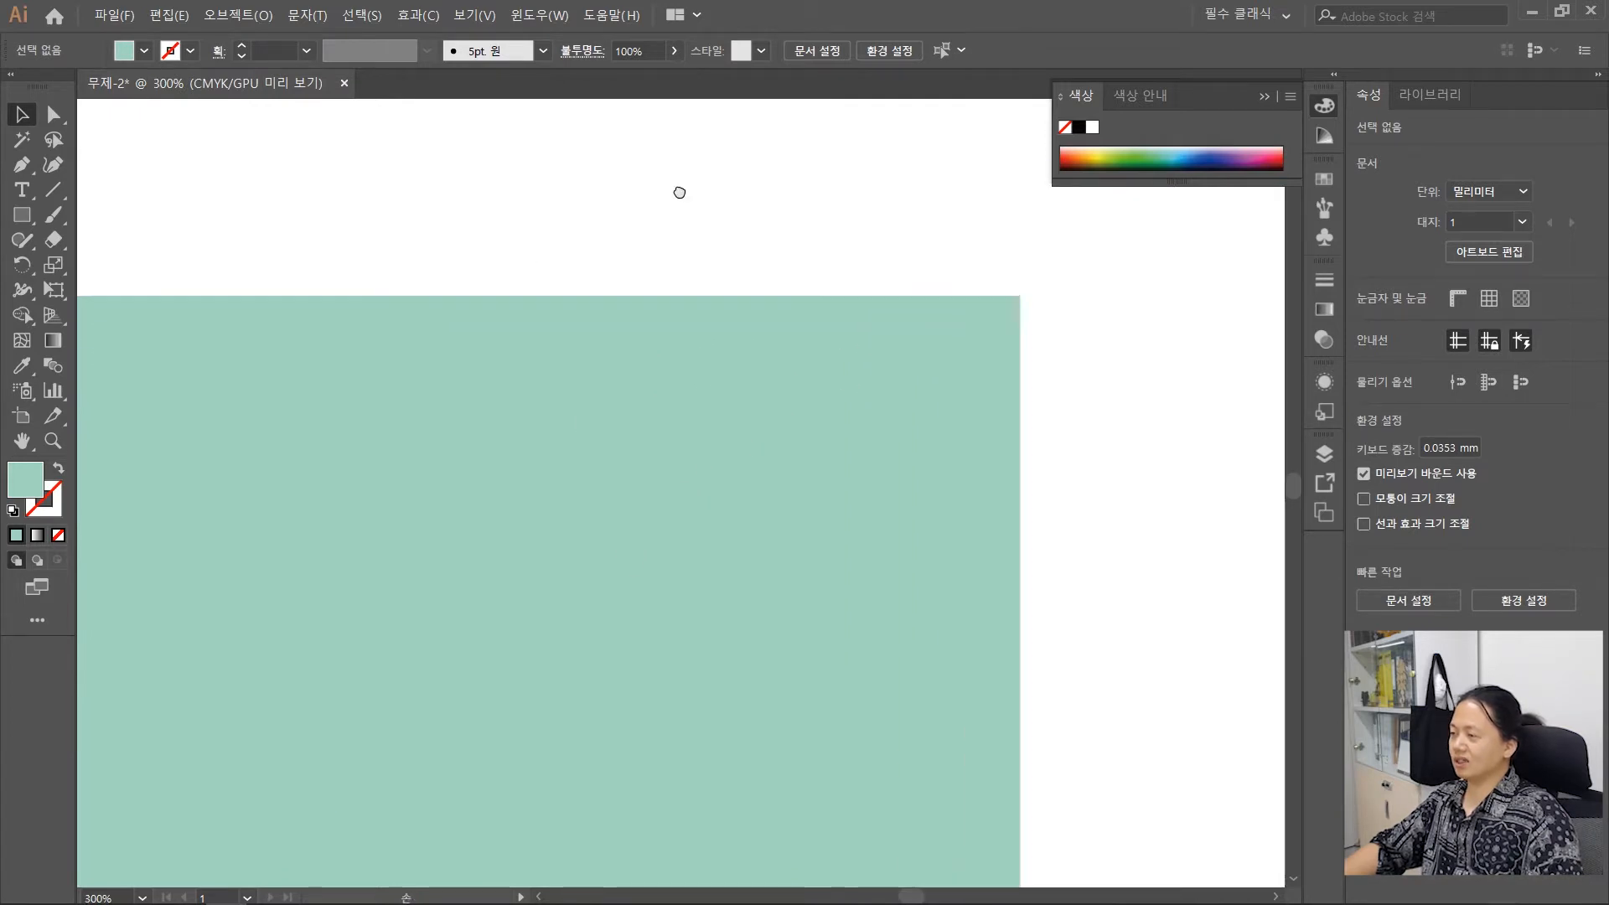
drag(679, 193, 731, 156)
scroll(595, 618, down, 2)
drag(533, 699, 494, 533)
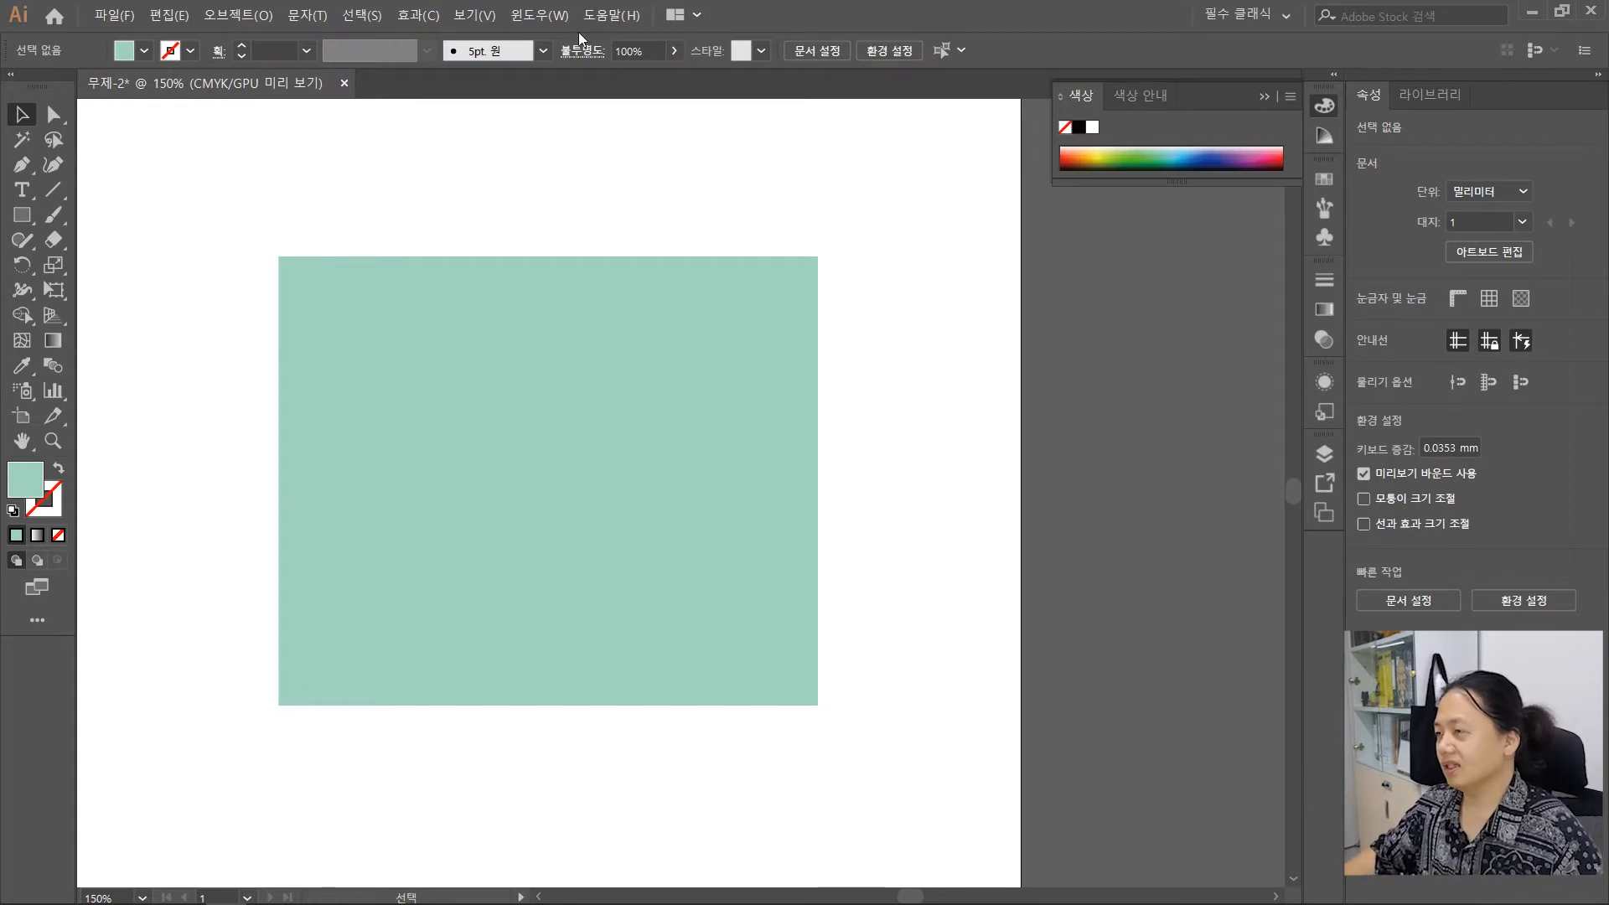
click(24, 213)
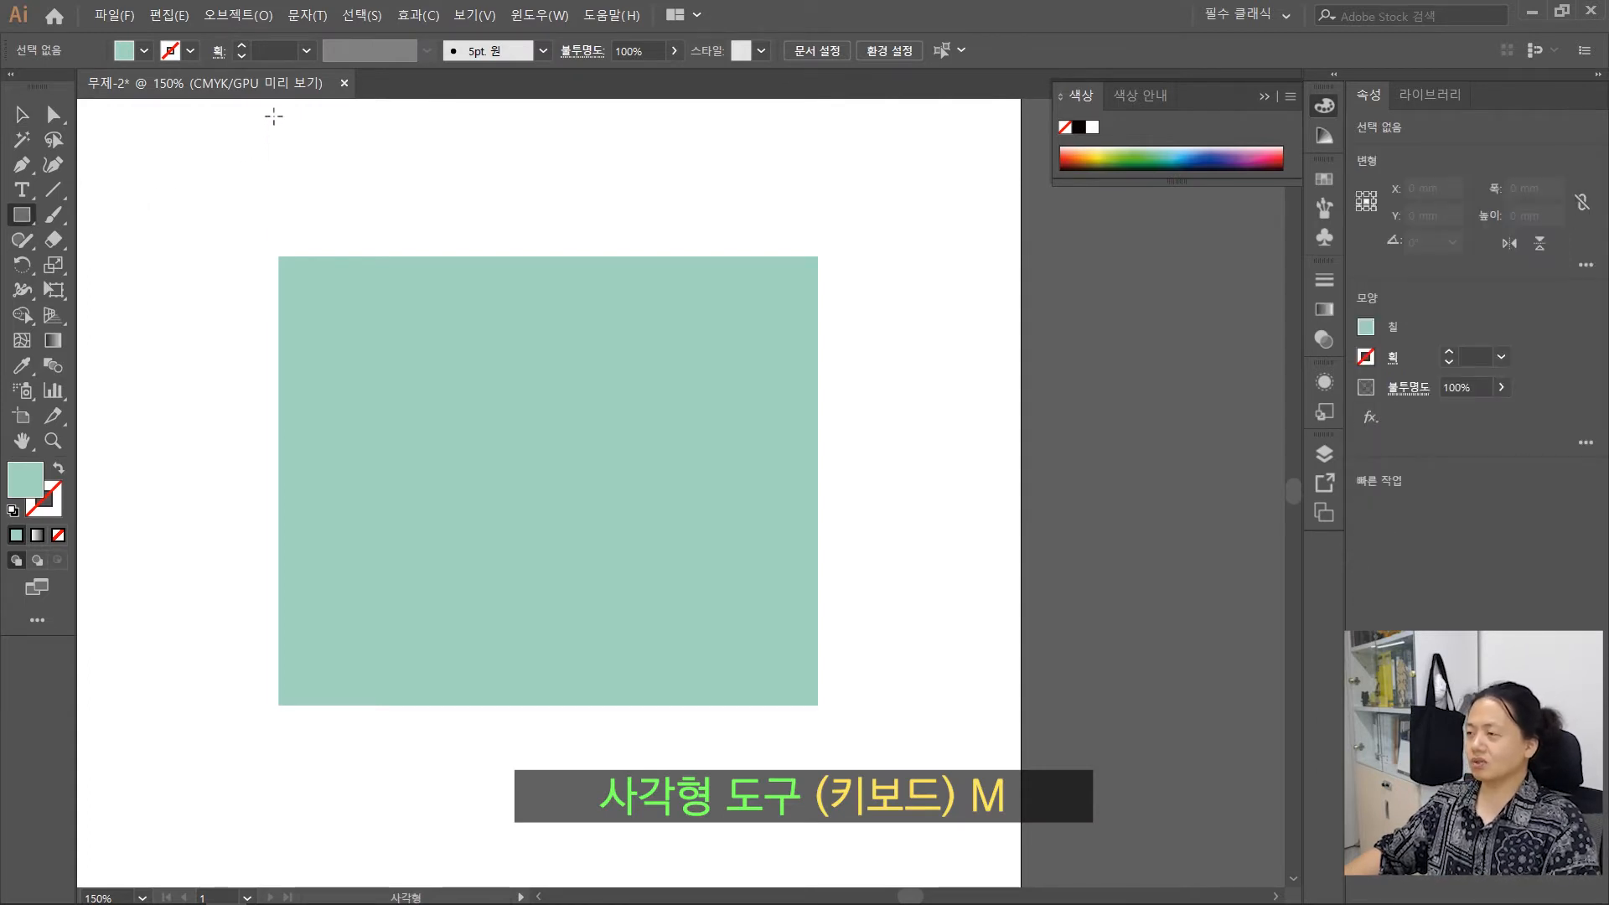
drag(274, 117, 822, 307)
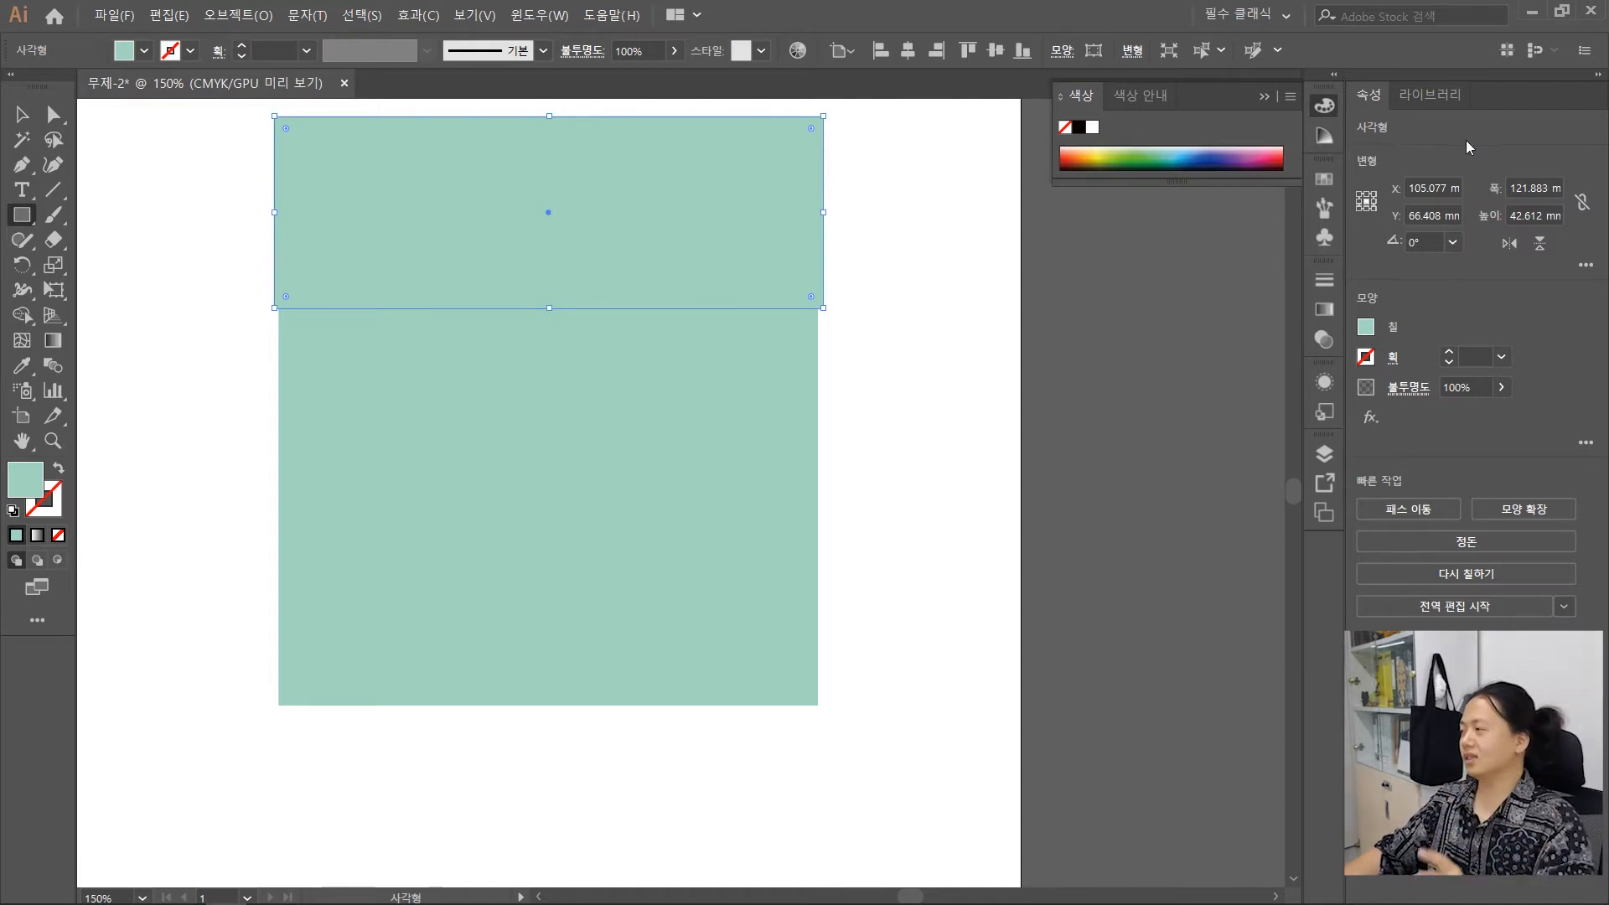
Set the new rectangle's width to 120 mm and its height to 60 mm
double_click(1552, 186)
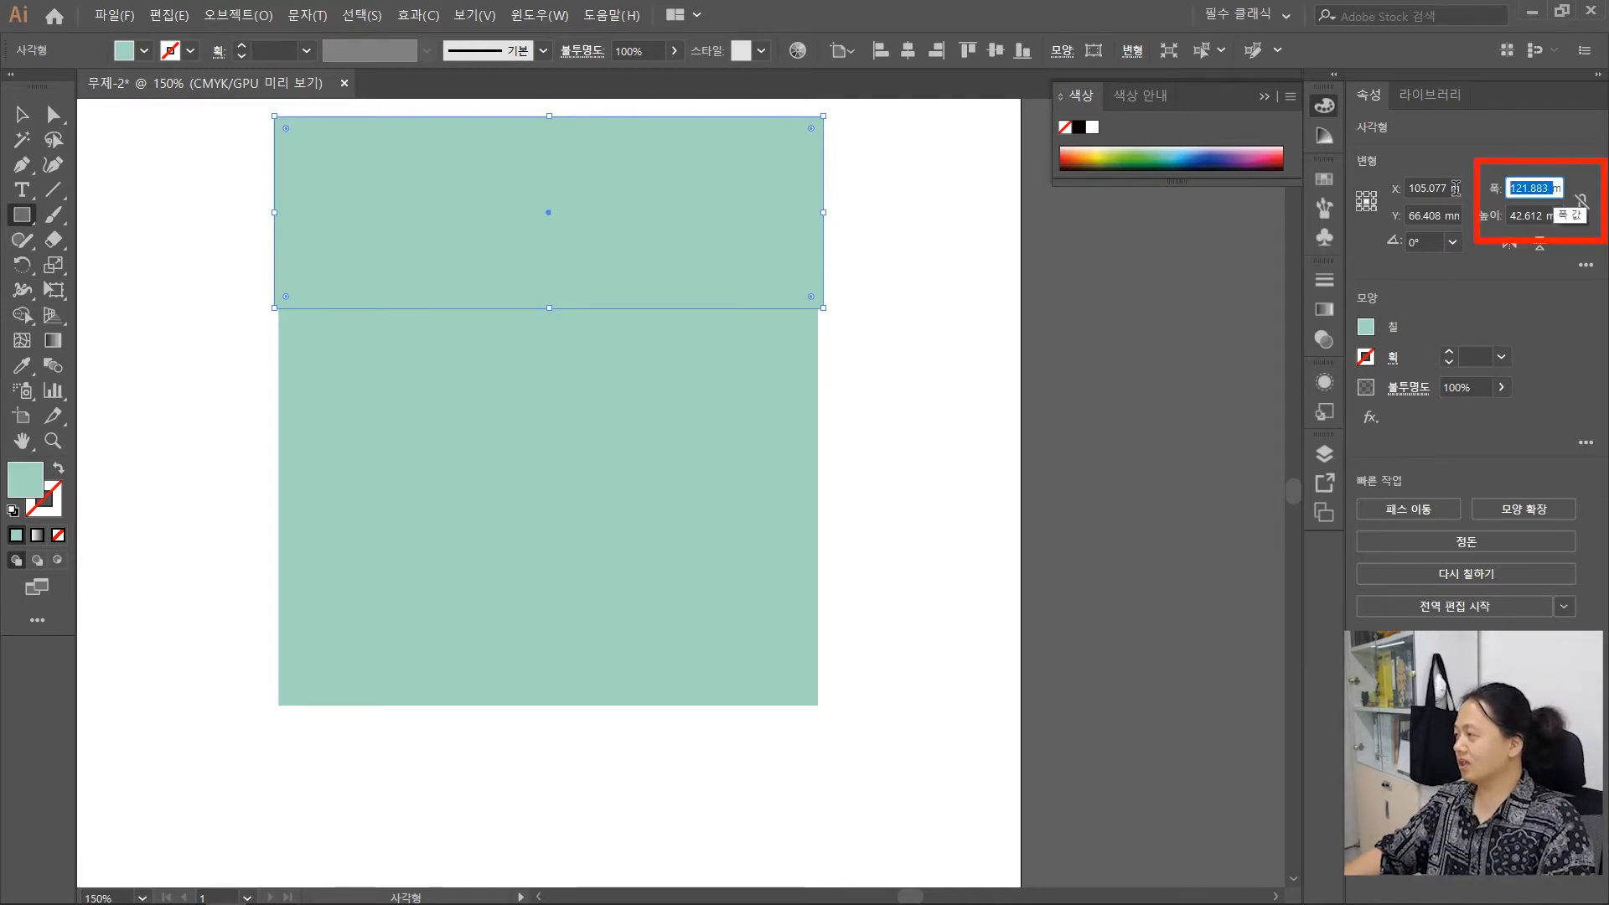
text(120mm)
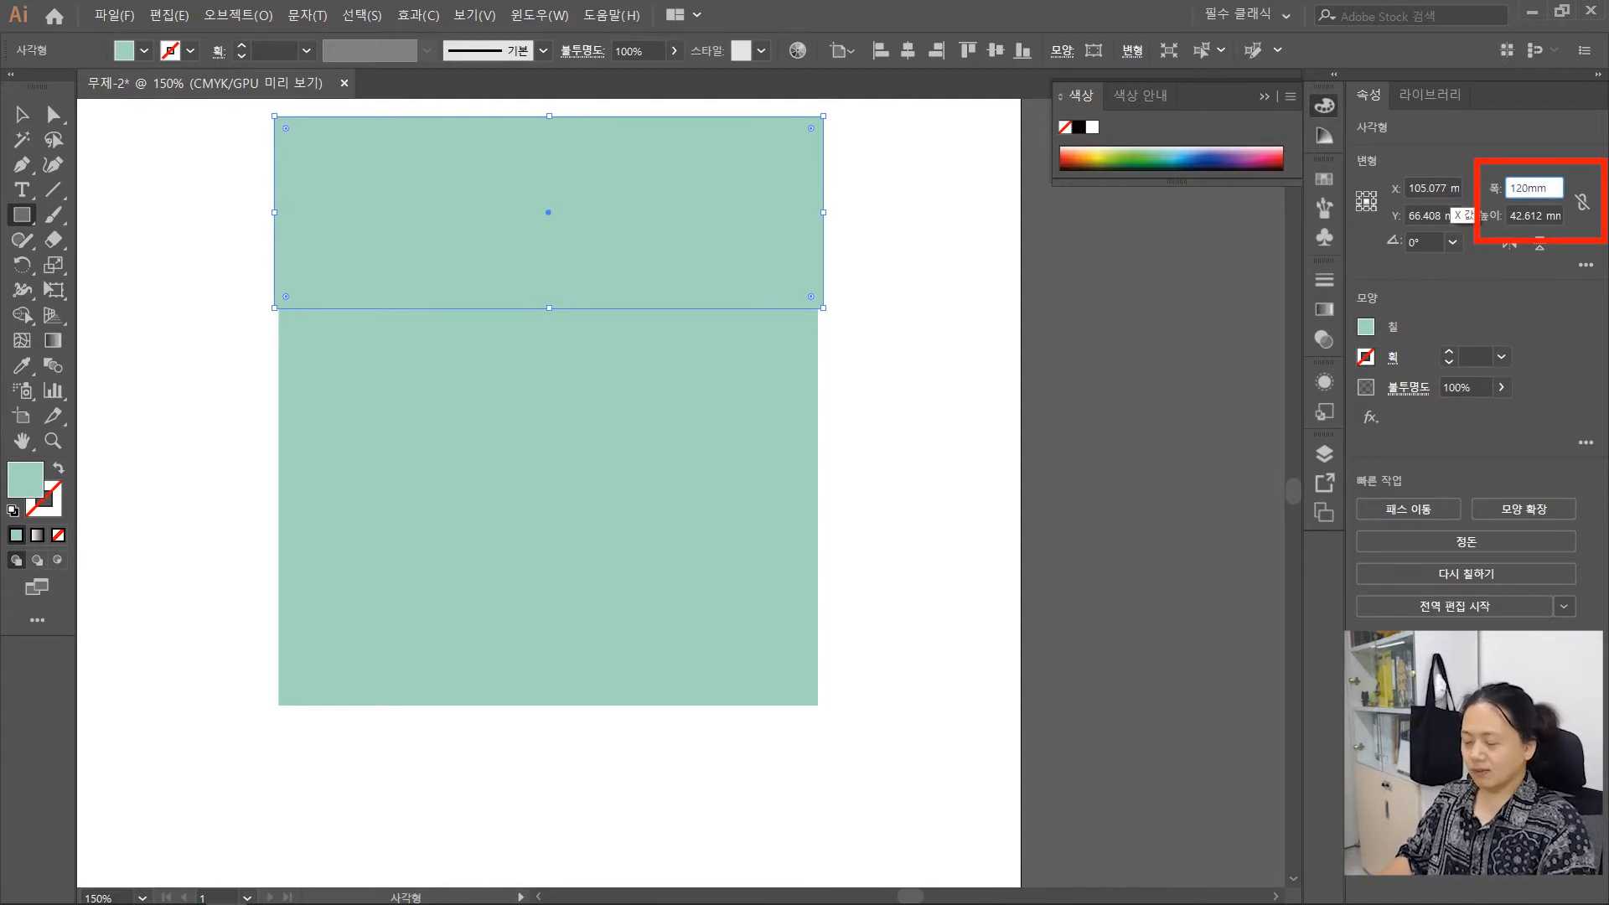
key(Tab)
text(60)
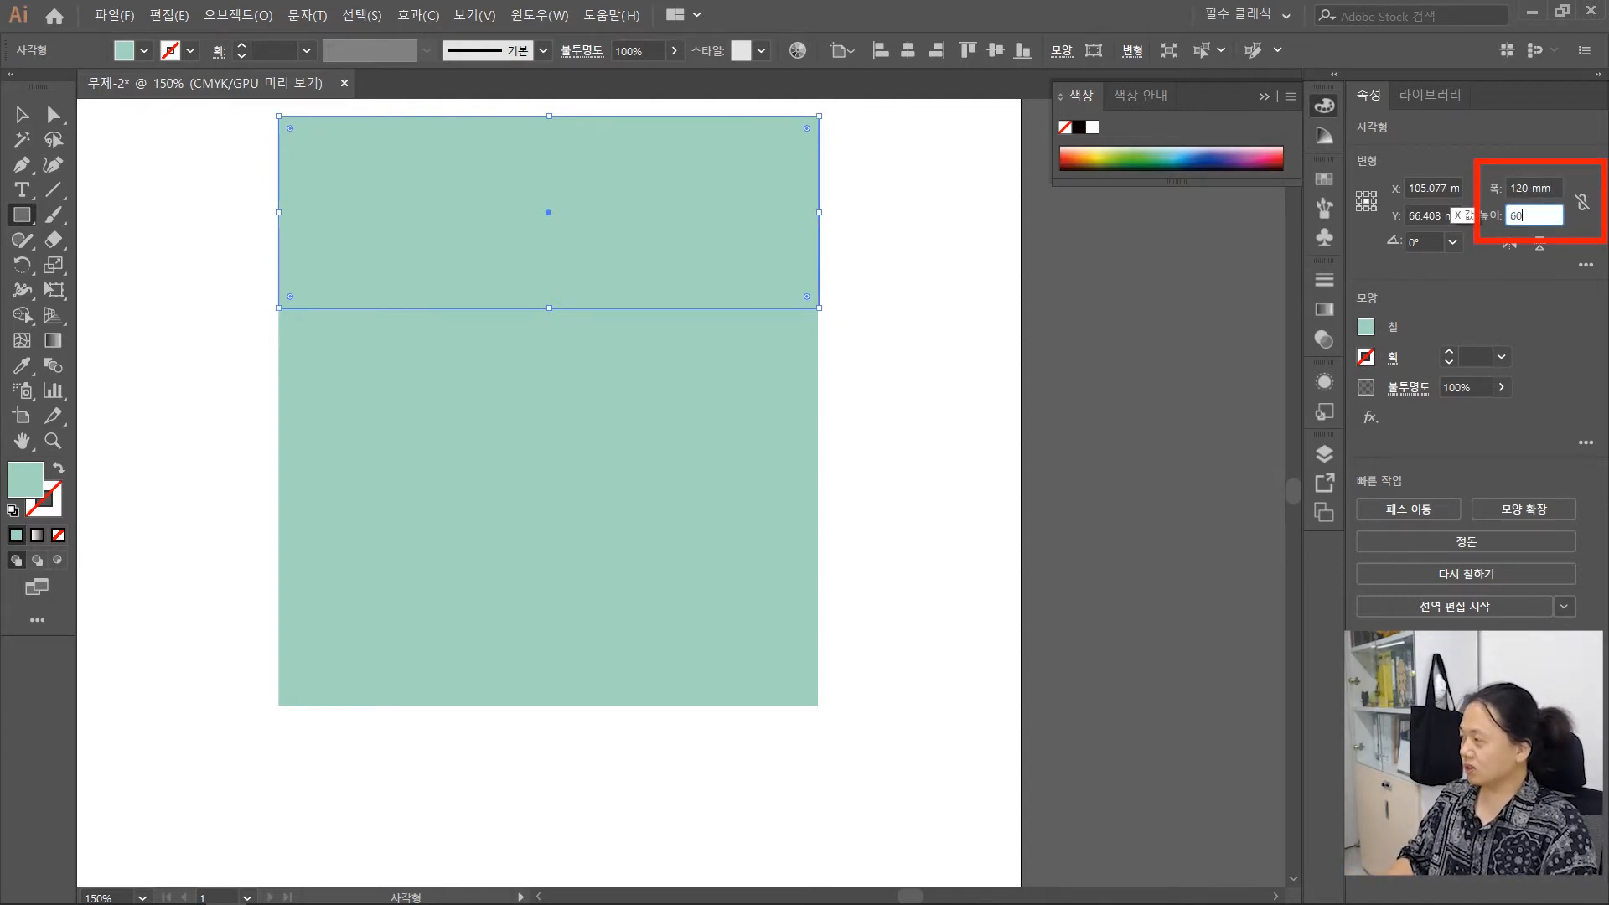
key(Return)
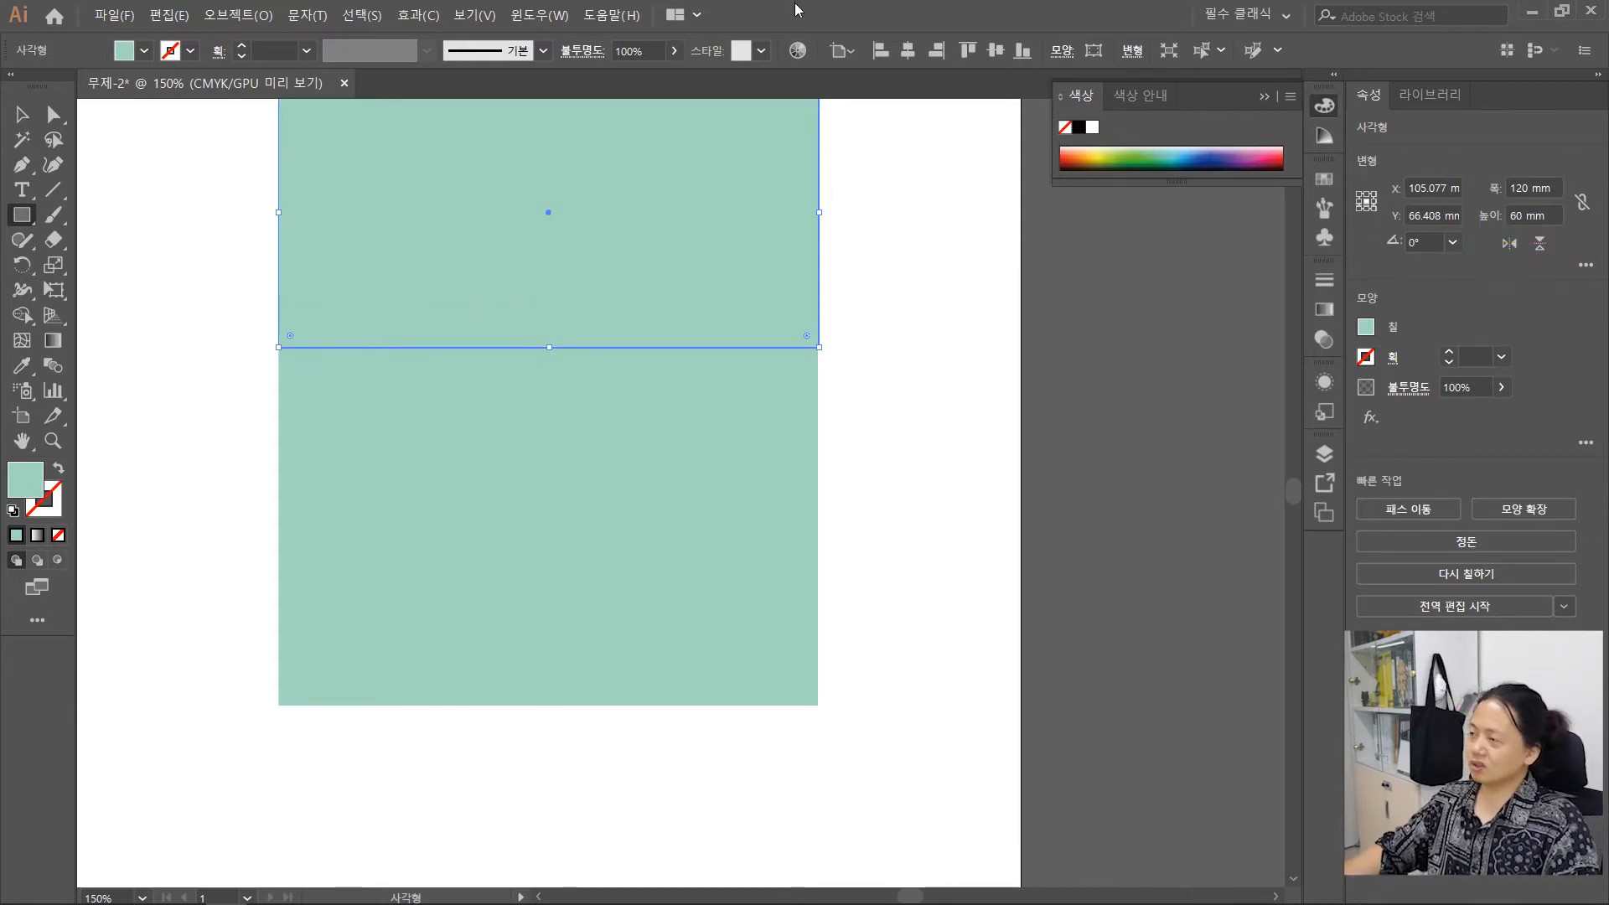
Move the 120 × 60 mm rectangle clear above the larger one, centred at about X 101 mm, Y 41 mm, and collapse the Color panel
click(20, 115)
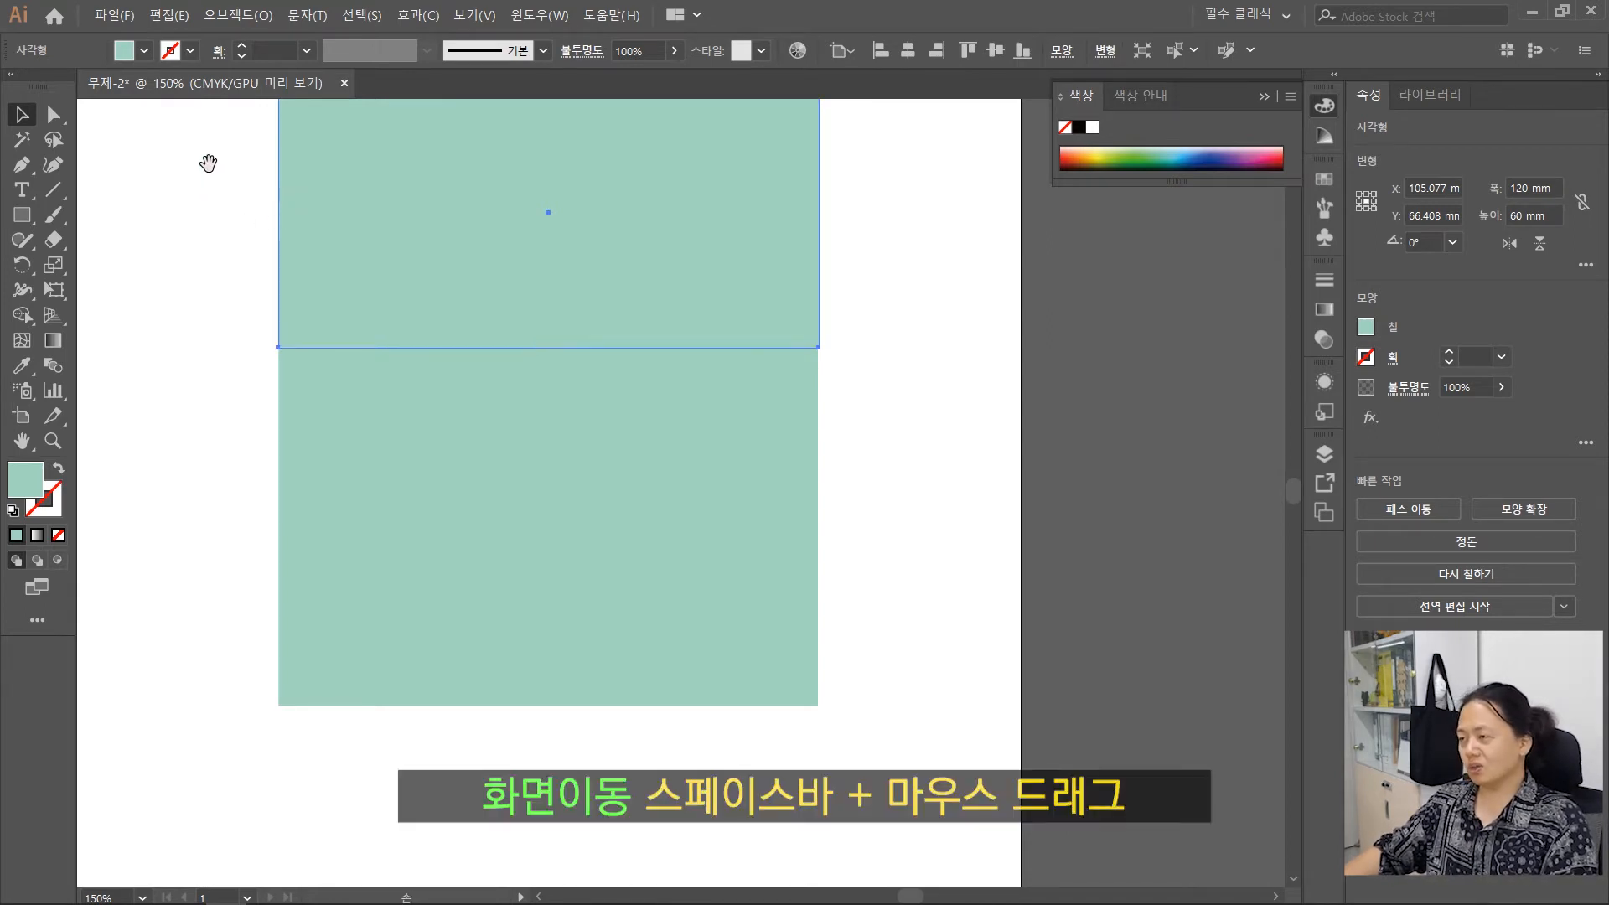
drag(204, 161, 262, 294)
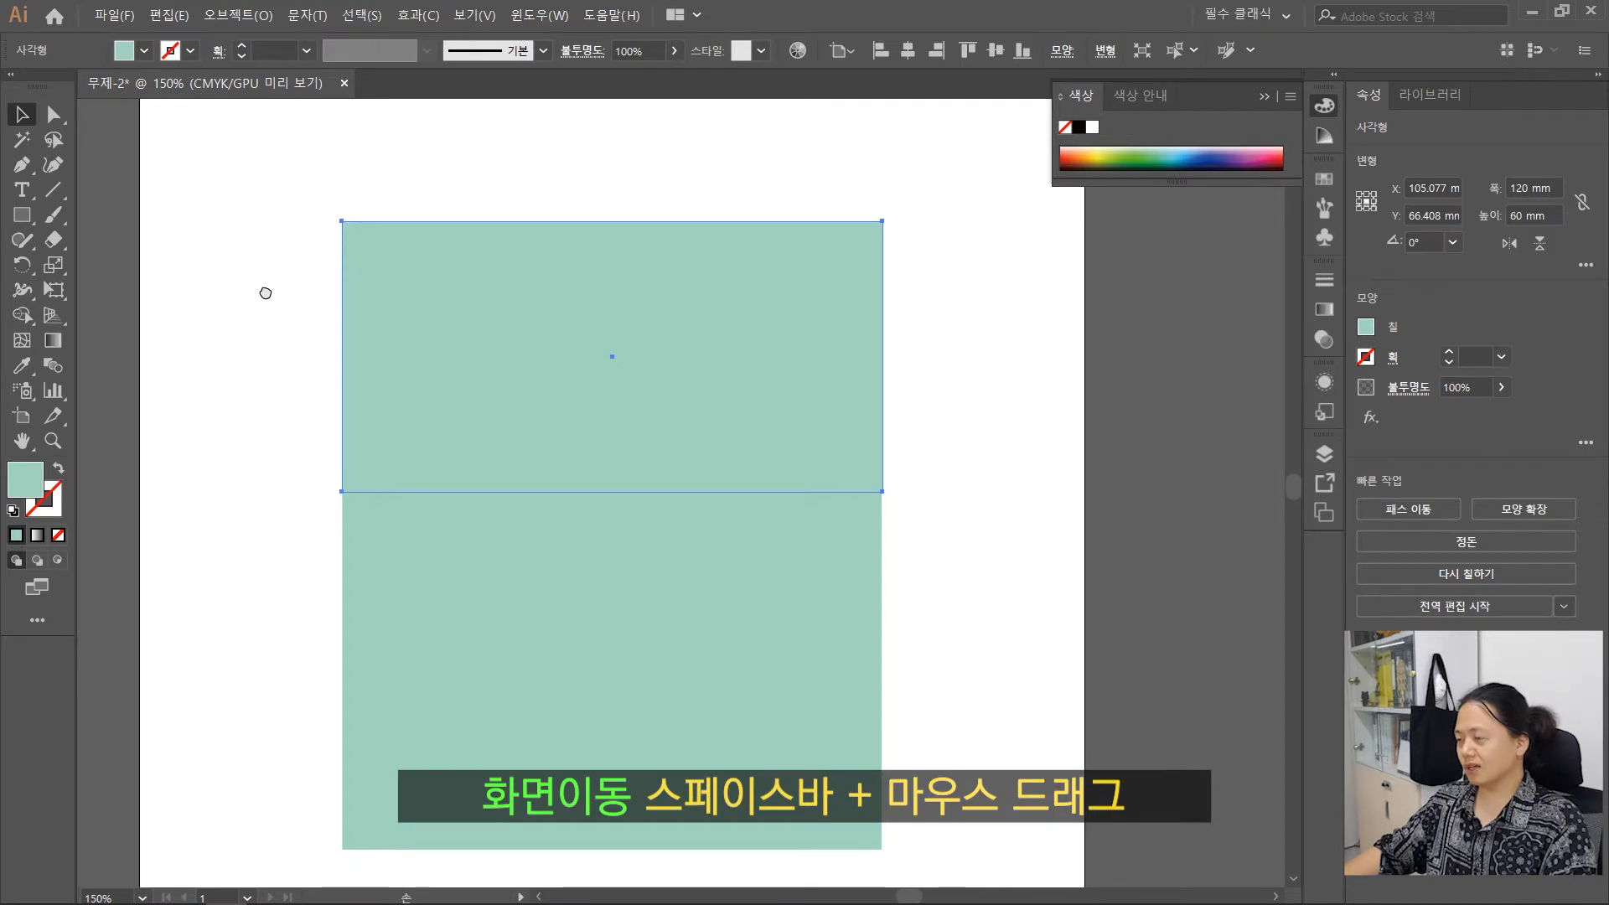
drag(537, 294, 526, 235)
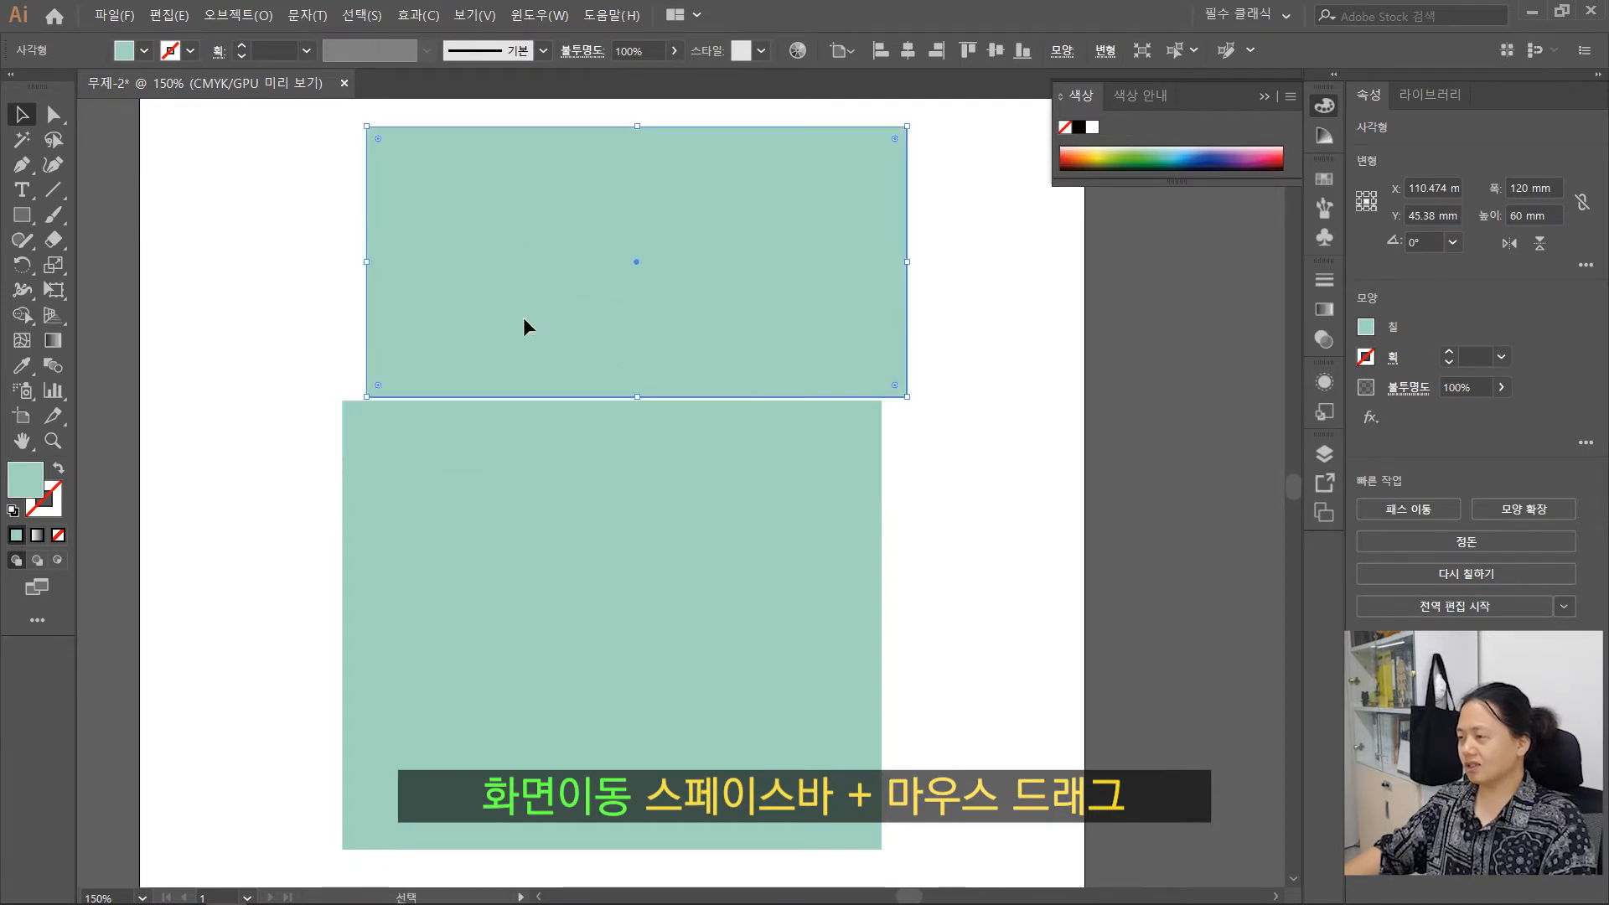
mouse_move(523, 318)
mouse_down()
mouse_move(507, 285)
mouse_move(503, 324)
mouse_move(482, 325)
mouse_move(503, 339)
mouse_up()
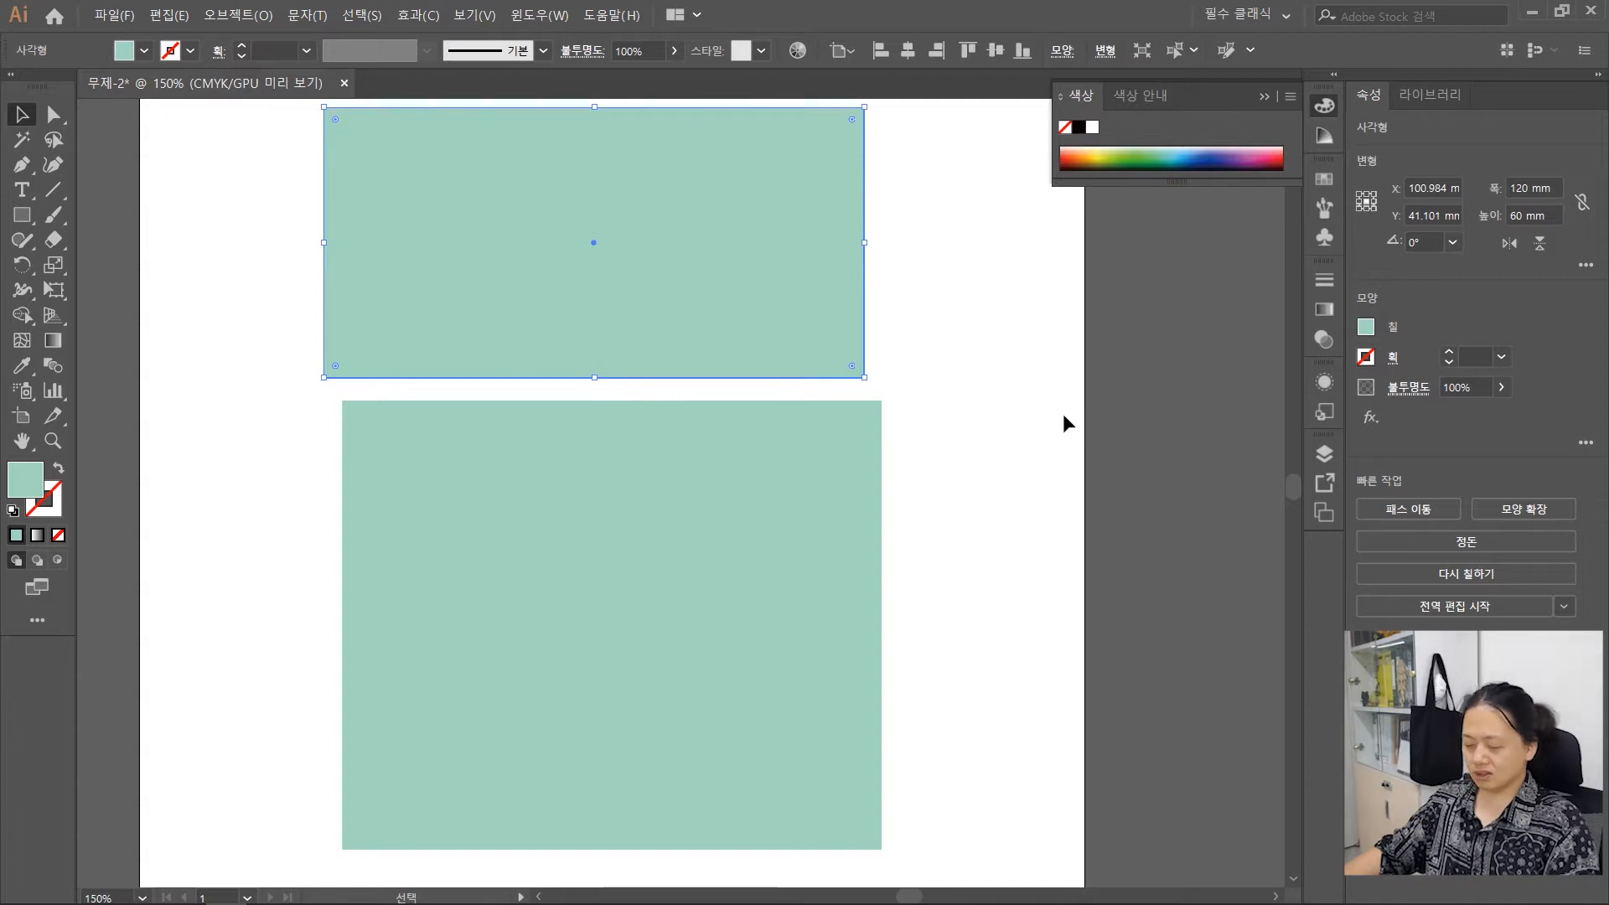
scroll(994, 433, down, 2)
scroll(995, 433, up, 1)
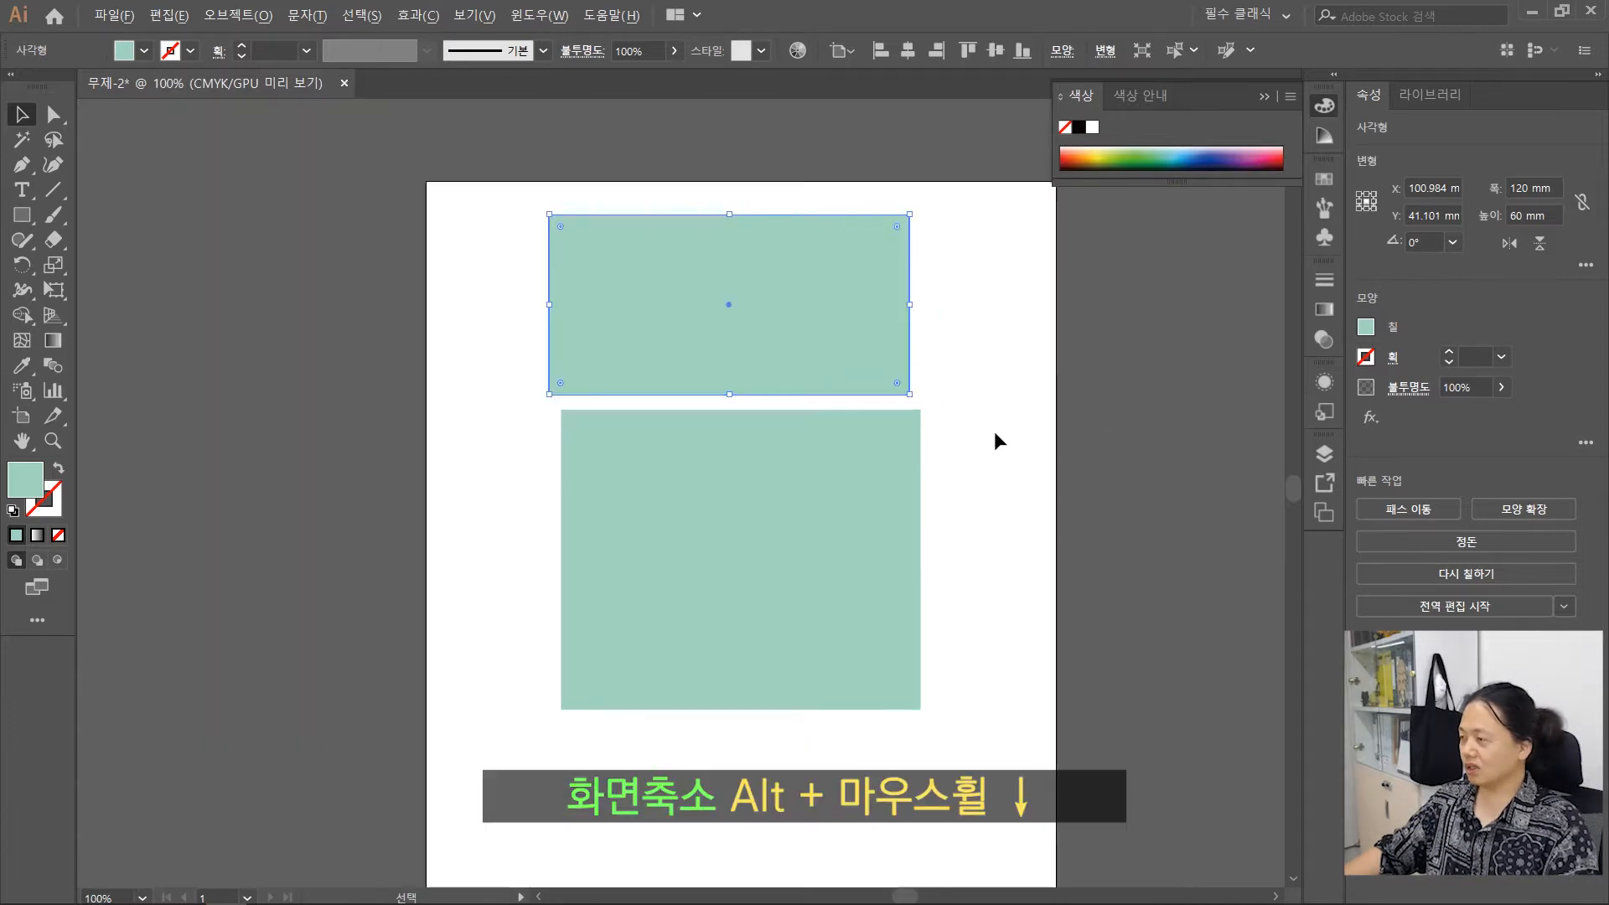
drag(1039, 574, 997, 493)
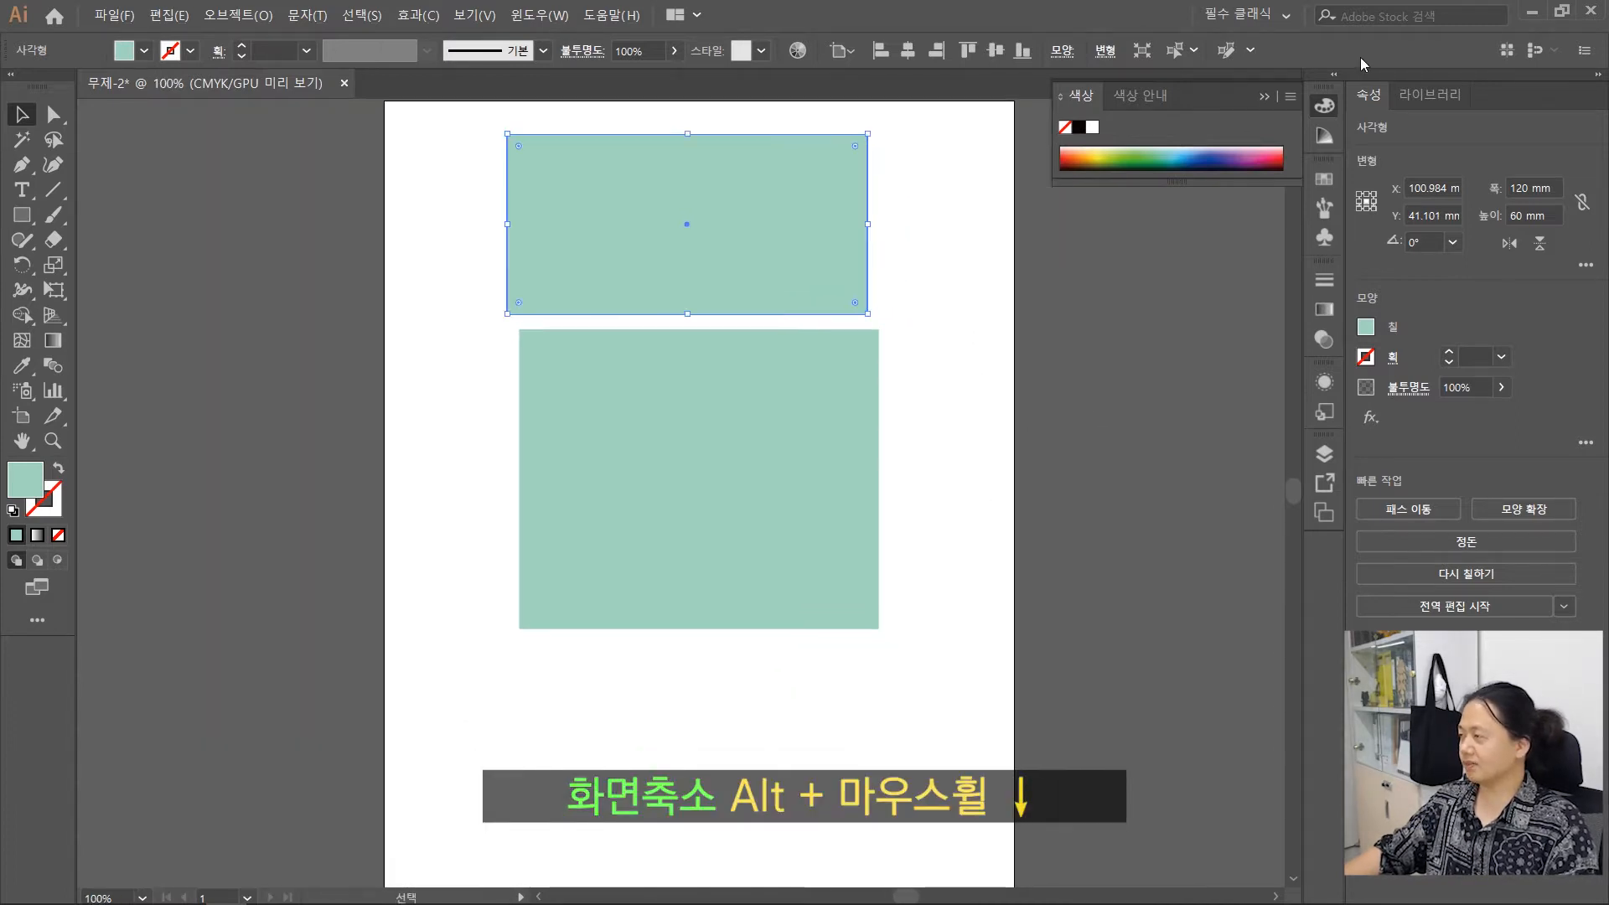
click(1266, 98)
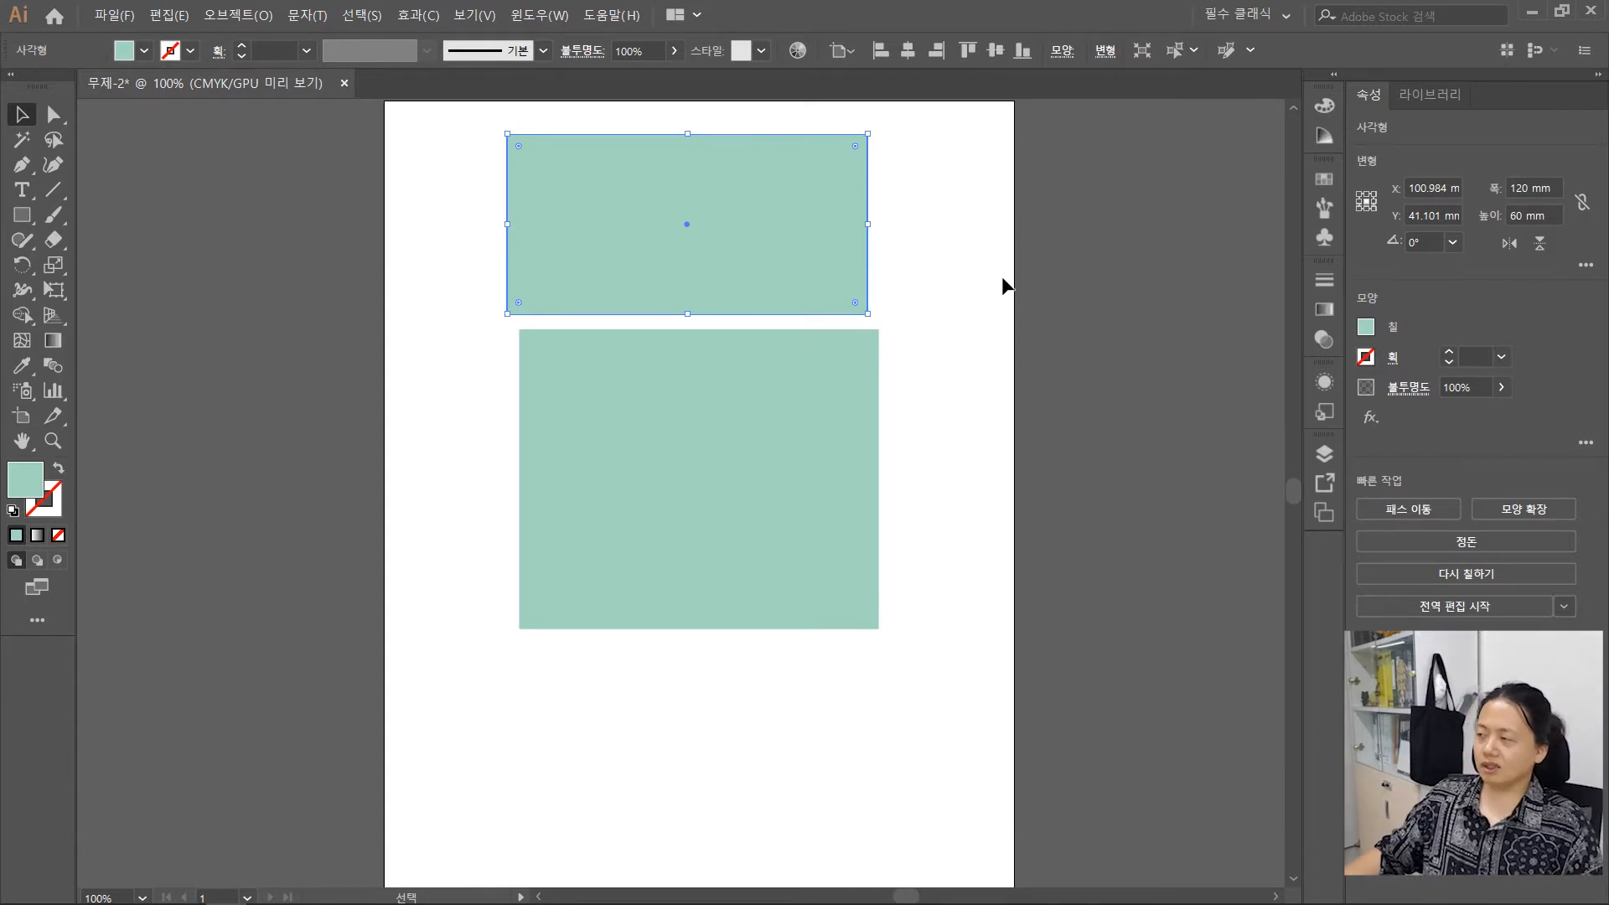
Move the smaller rectangle so the smart guide aligns its centre with the larger one at X 105 mm, Y about 37 mm, and deselect it
click(873, 249)
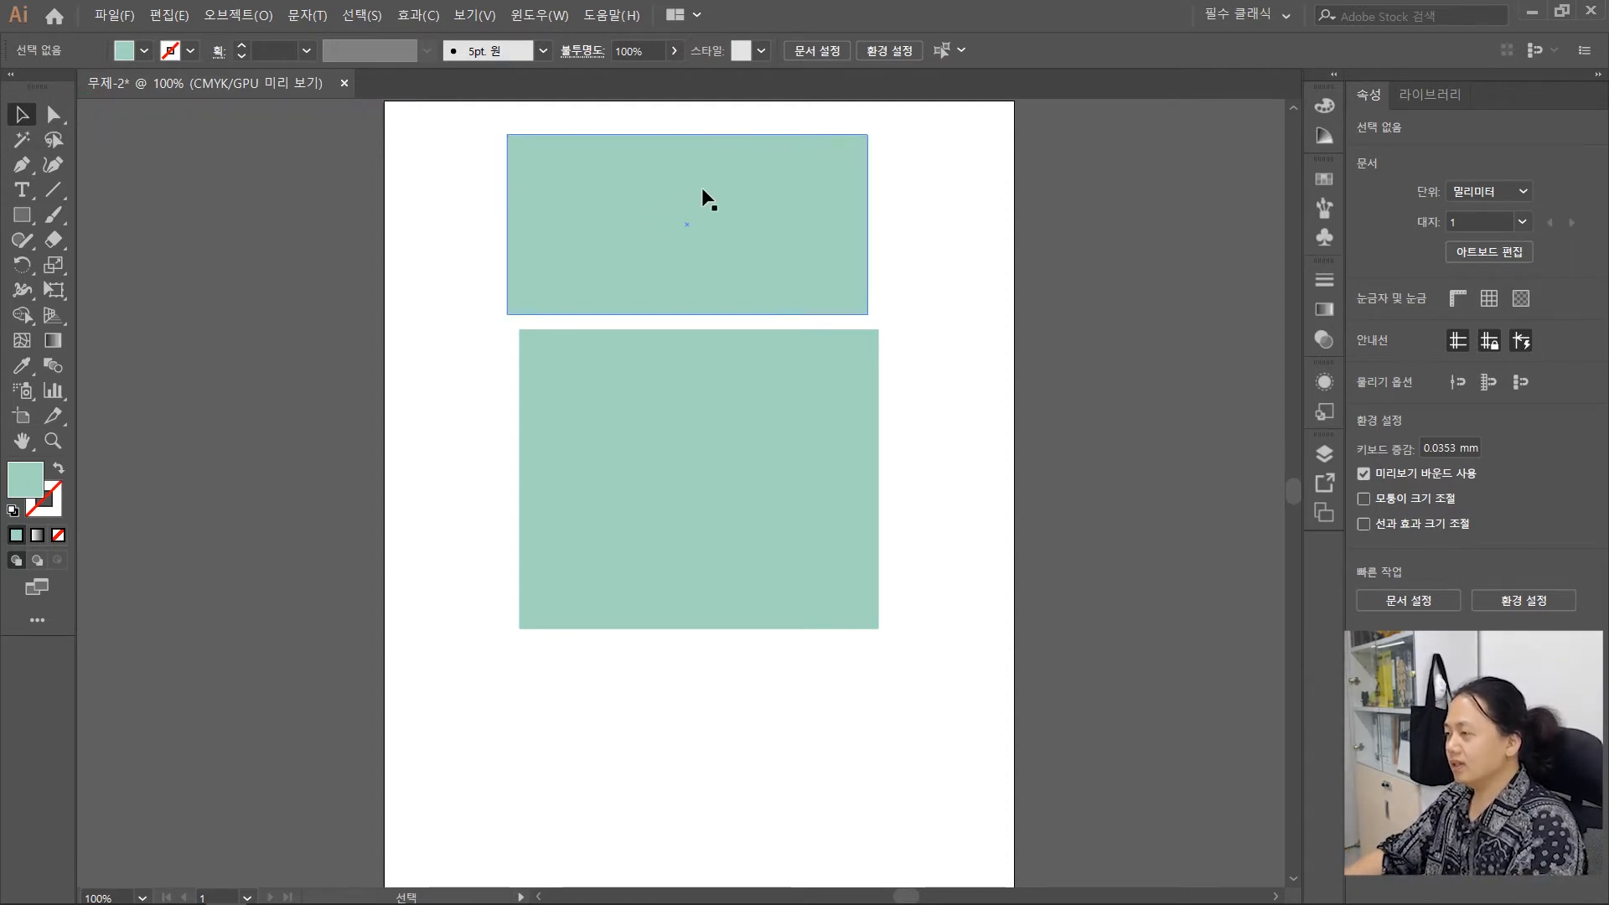
drag(697, 209, 603, 165)
drag(496, 173, 598, 175)
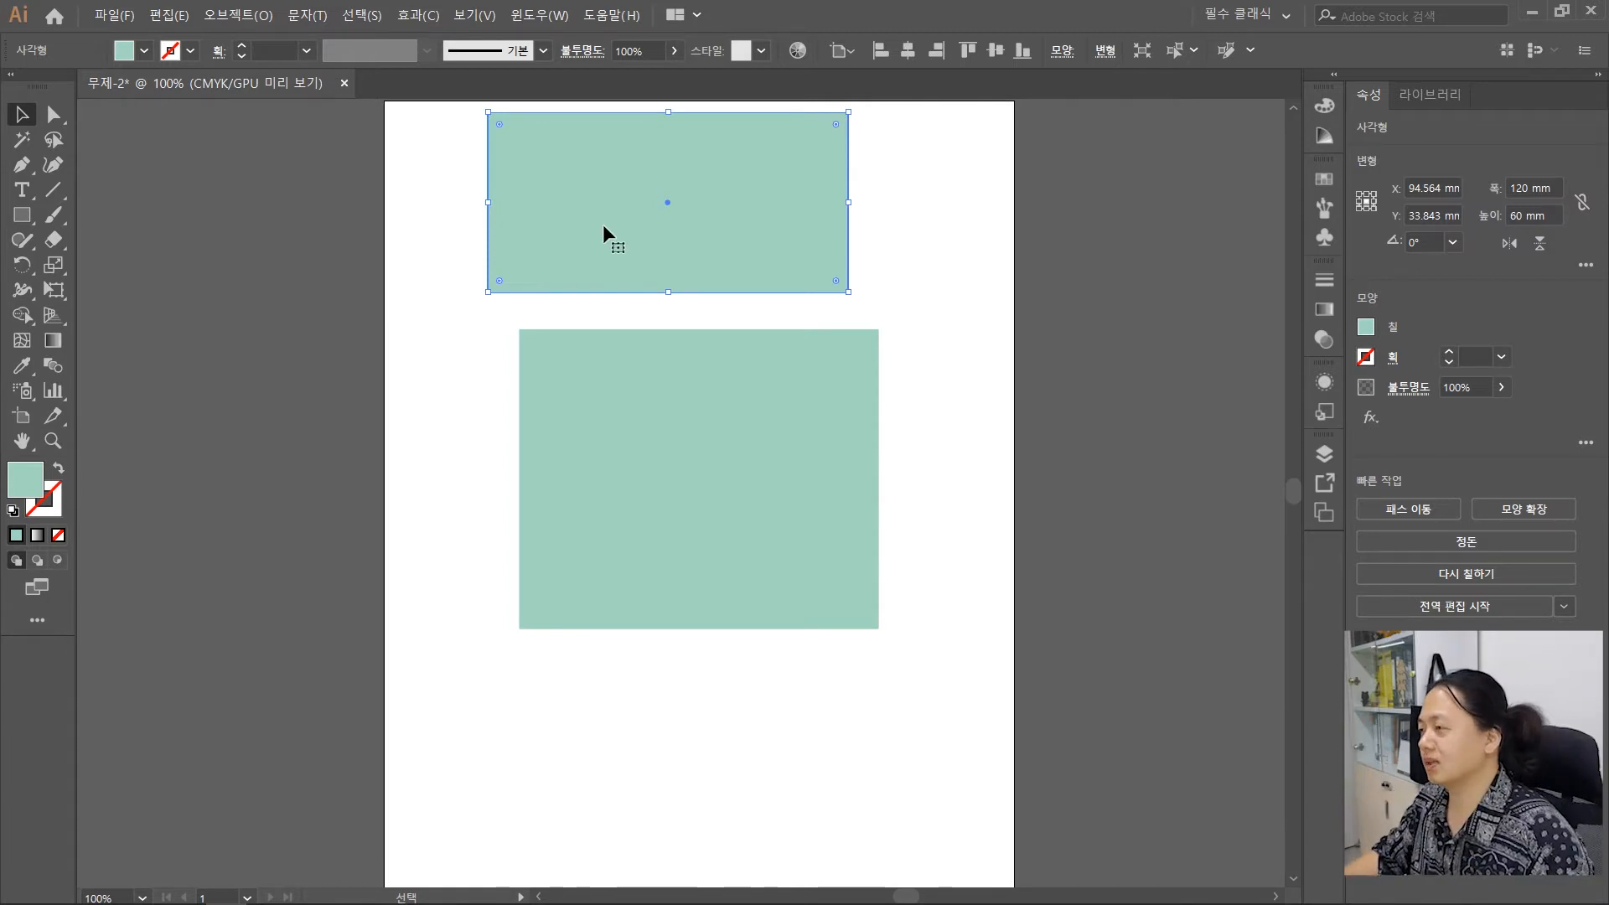
mouse_move(604, 226)
mouse_down()
mouse_move(595, 209)
mouse_move(665, 228)
mouse_move(567, 235)
mouse_move(434, 207)
mouse_move(788, 240)
mouse_move(616, 234)
mouse_up()
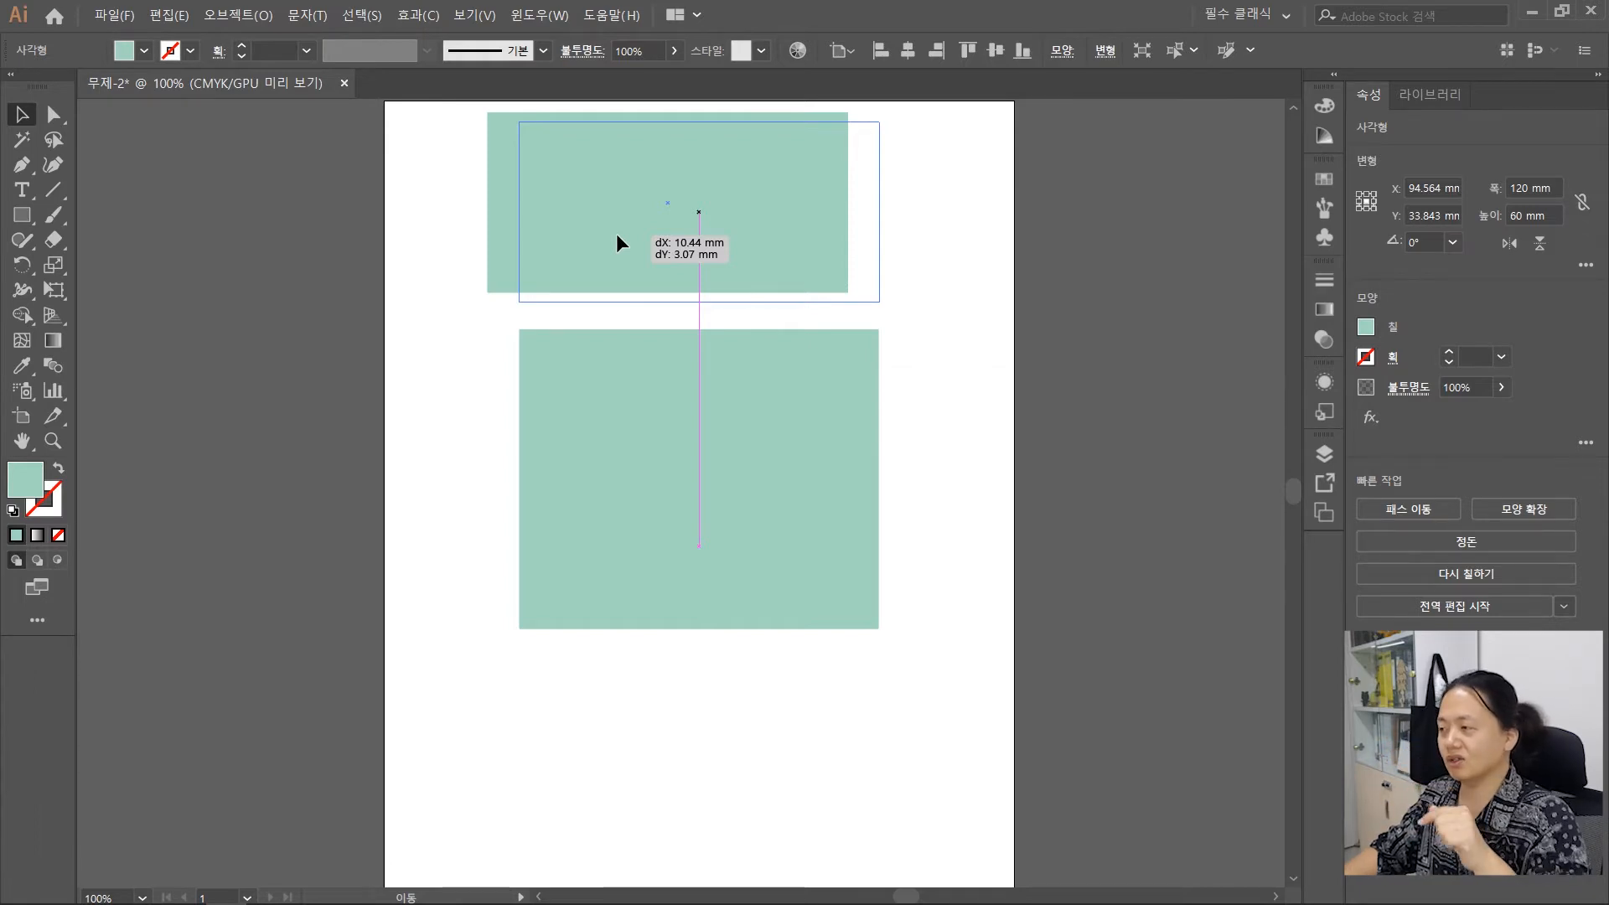
drag(618, 237, 617, 237)
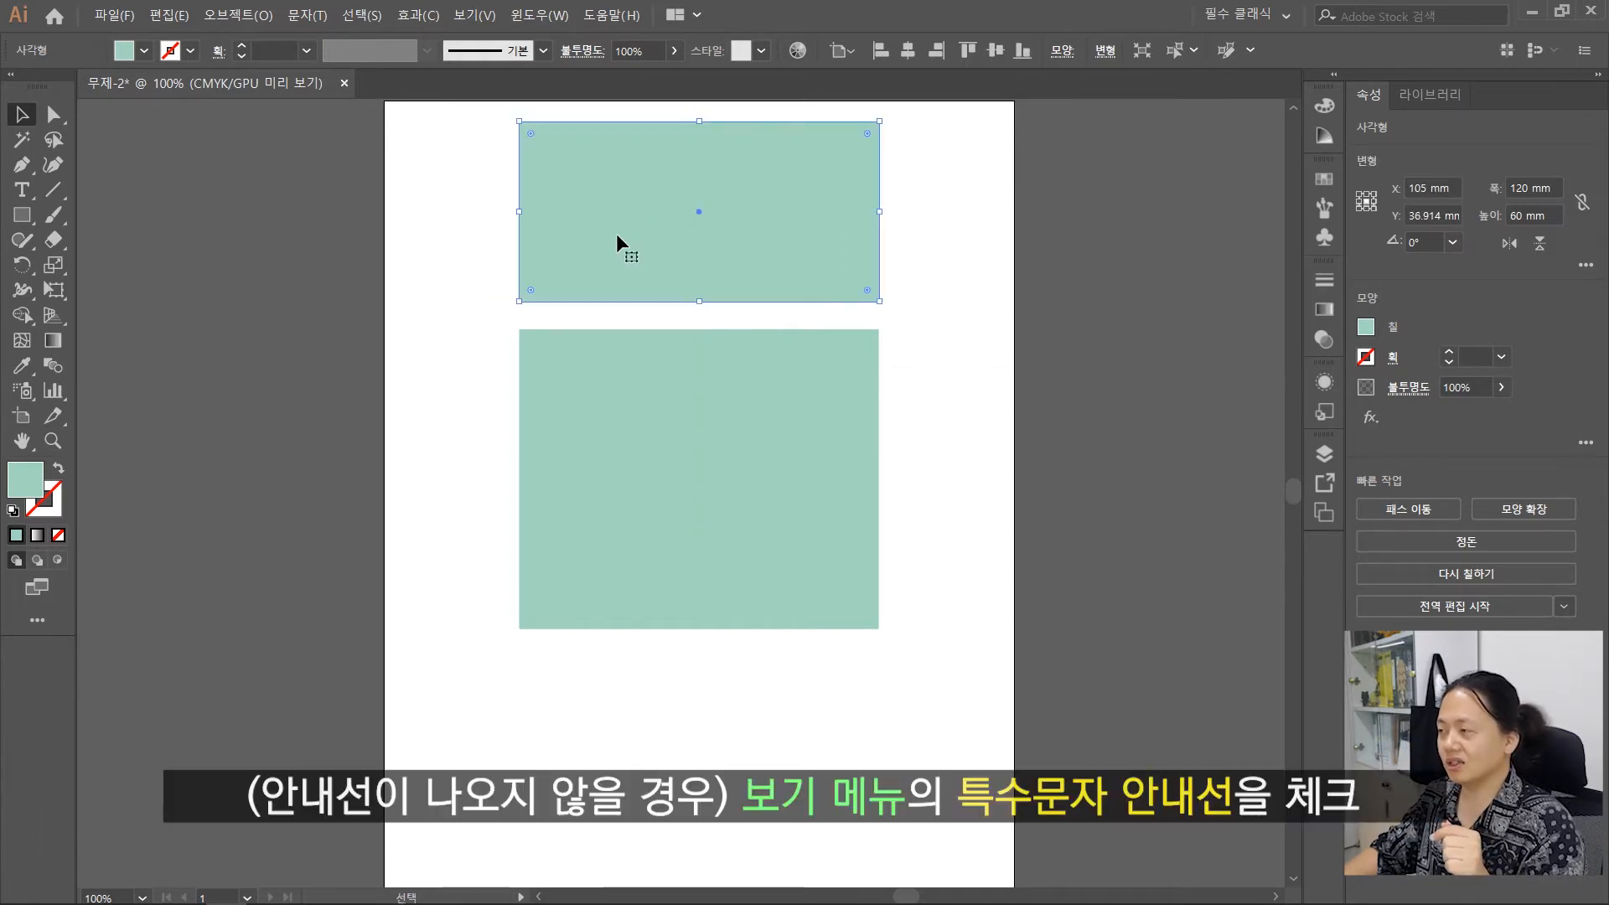
click(959, 244)
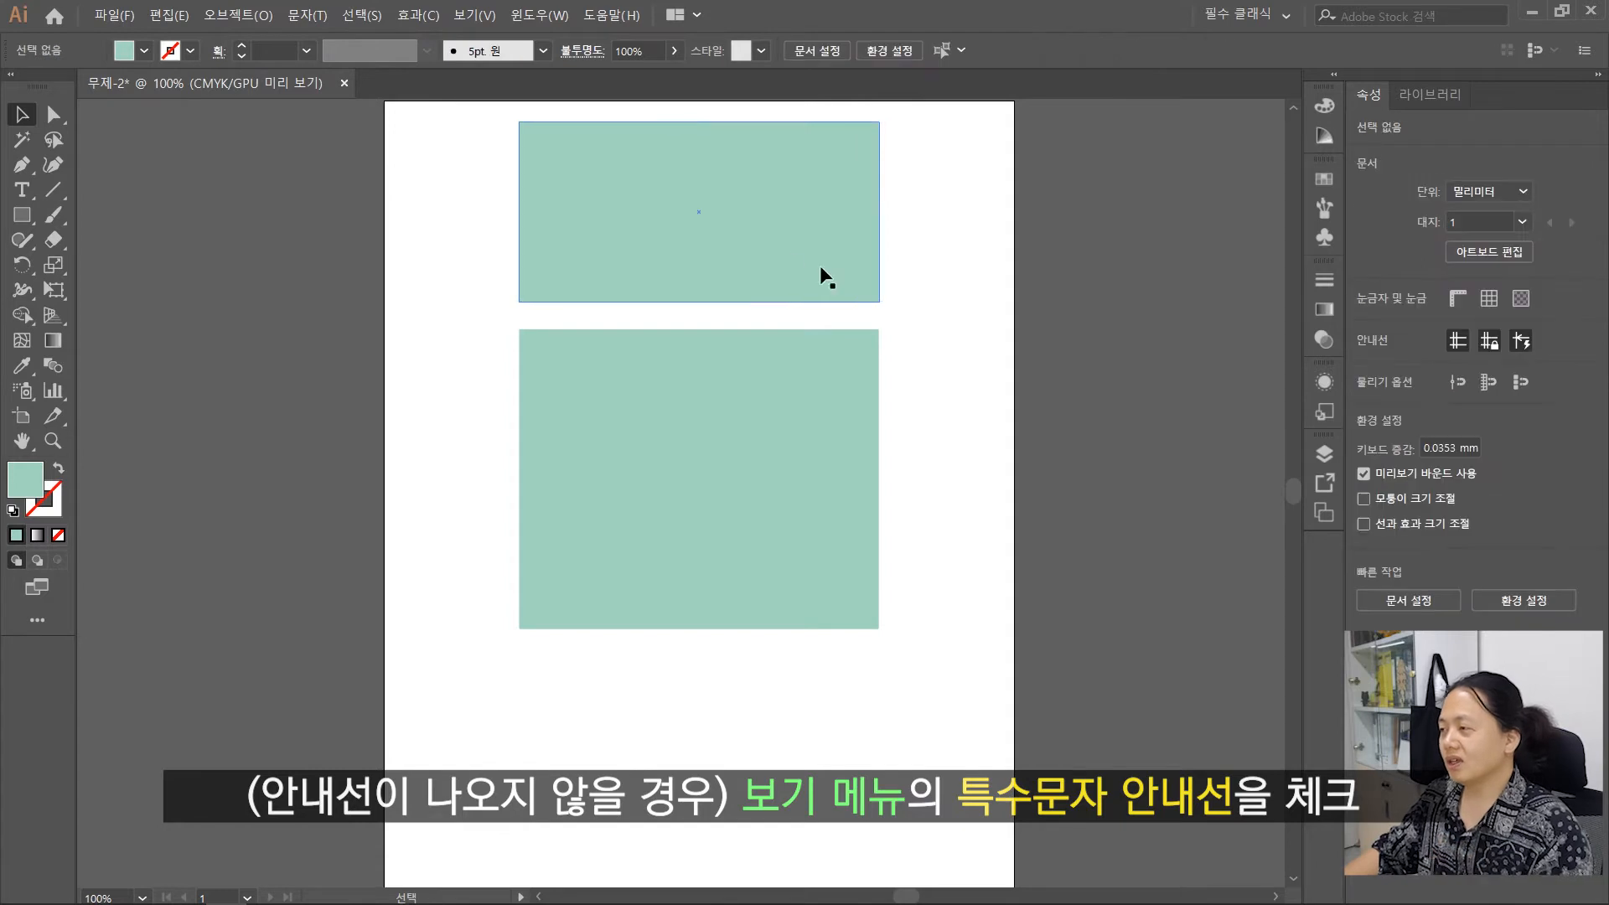
Move the smaller rectangle across the artboard's left edge and snap it back to the larger one's centre line at X 105 mm, Y about 39 mm
mouse_move(754, 227)
mouse_down()
mouse_move(842, 226)
mouse_move(740, 224)
mouse_move(761, 254)
mouse_move(759, 238)
mouse_up()
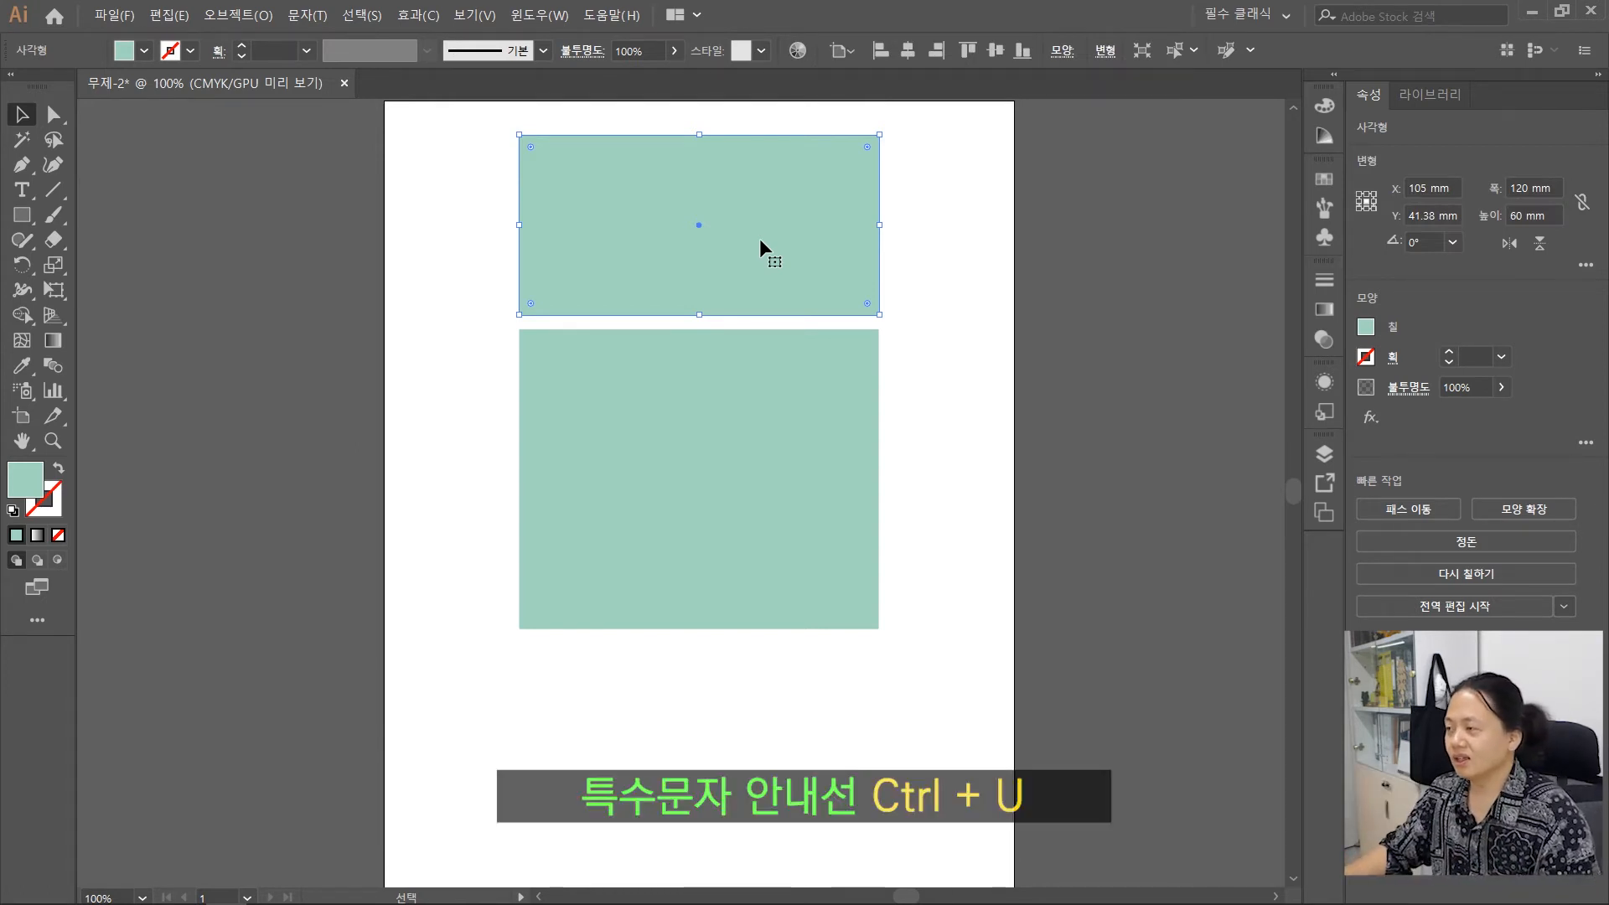
drag(775, 261, 531, 251)
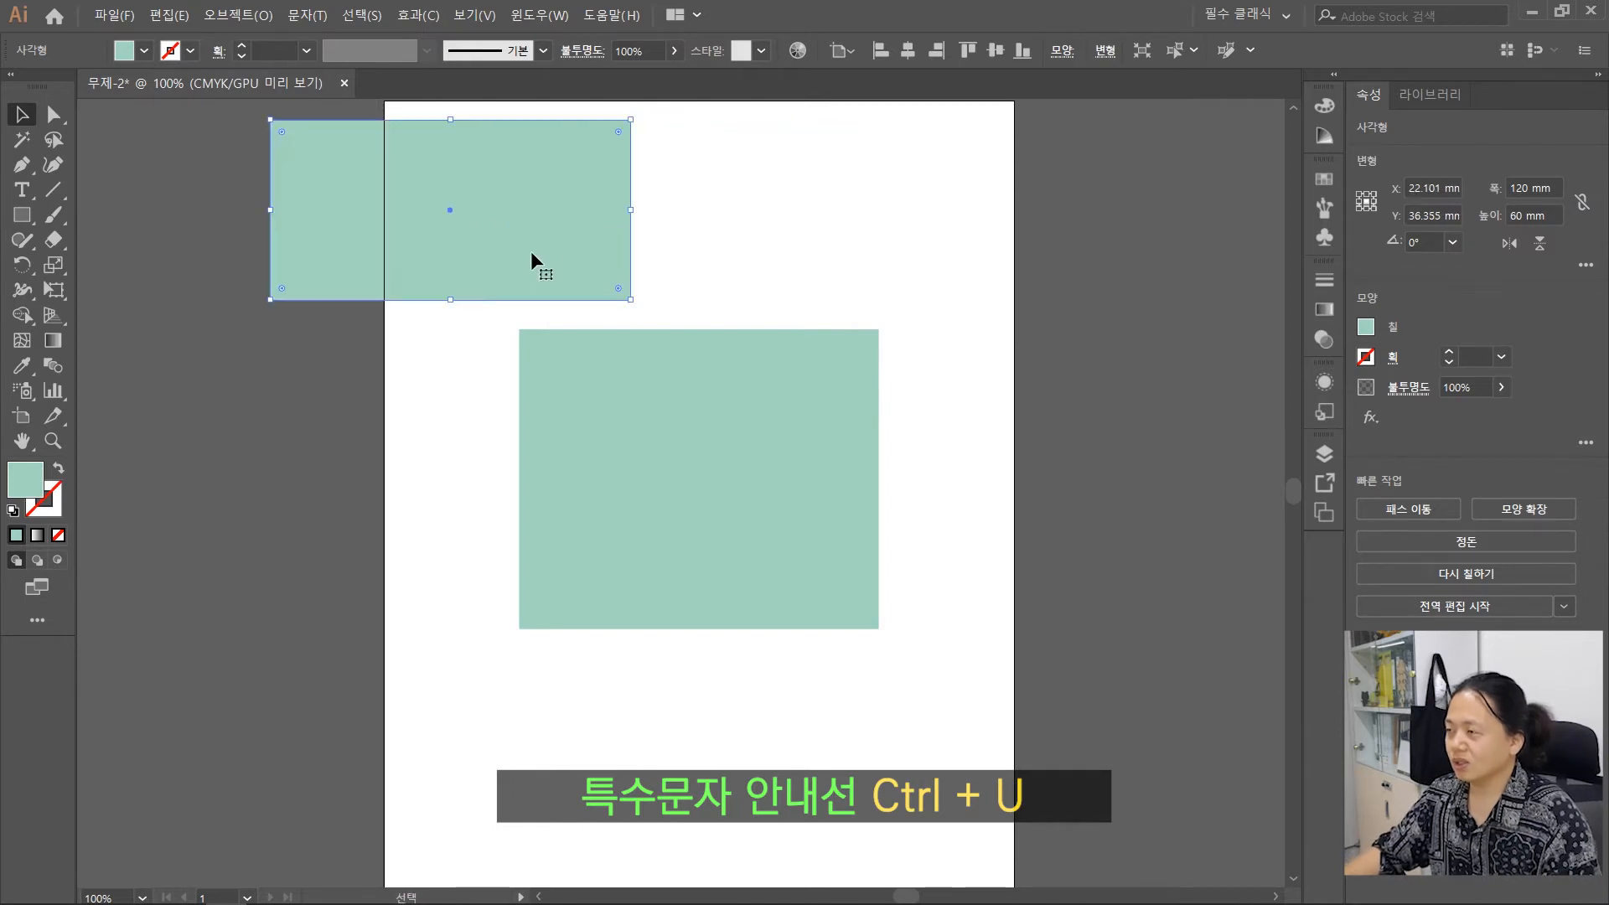
drag(411, 259, 662, 276)
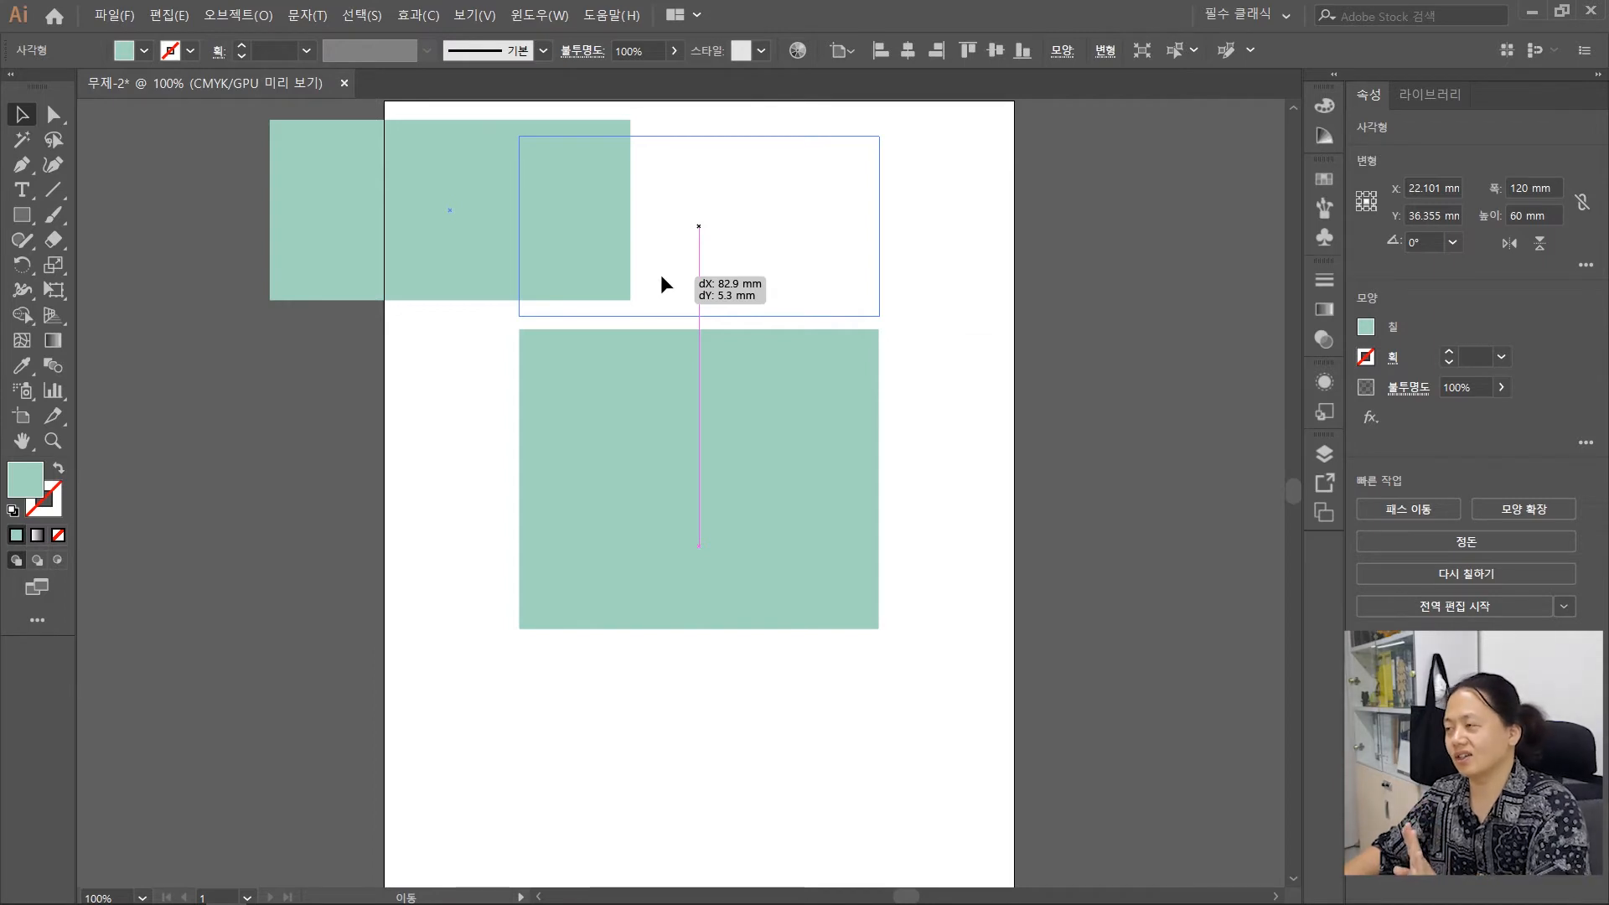
mouse_move(662, 275)
mouse_down()
mouse_move(629, 244)
mouse_move(977, 287)
mouse_move(919, 245)
mouse_move(720, 226)
mouse_move(653, 233)
mouse_move(662, 256)
mouse_up()
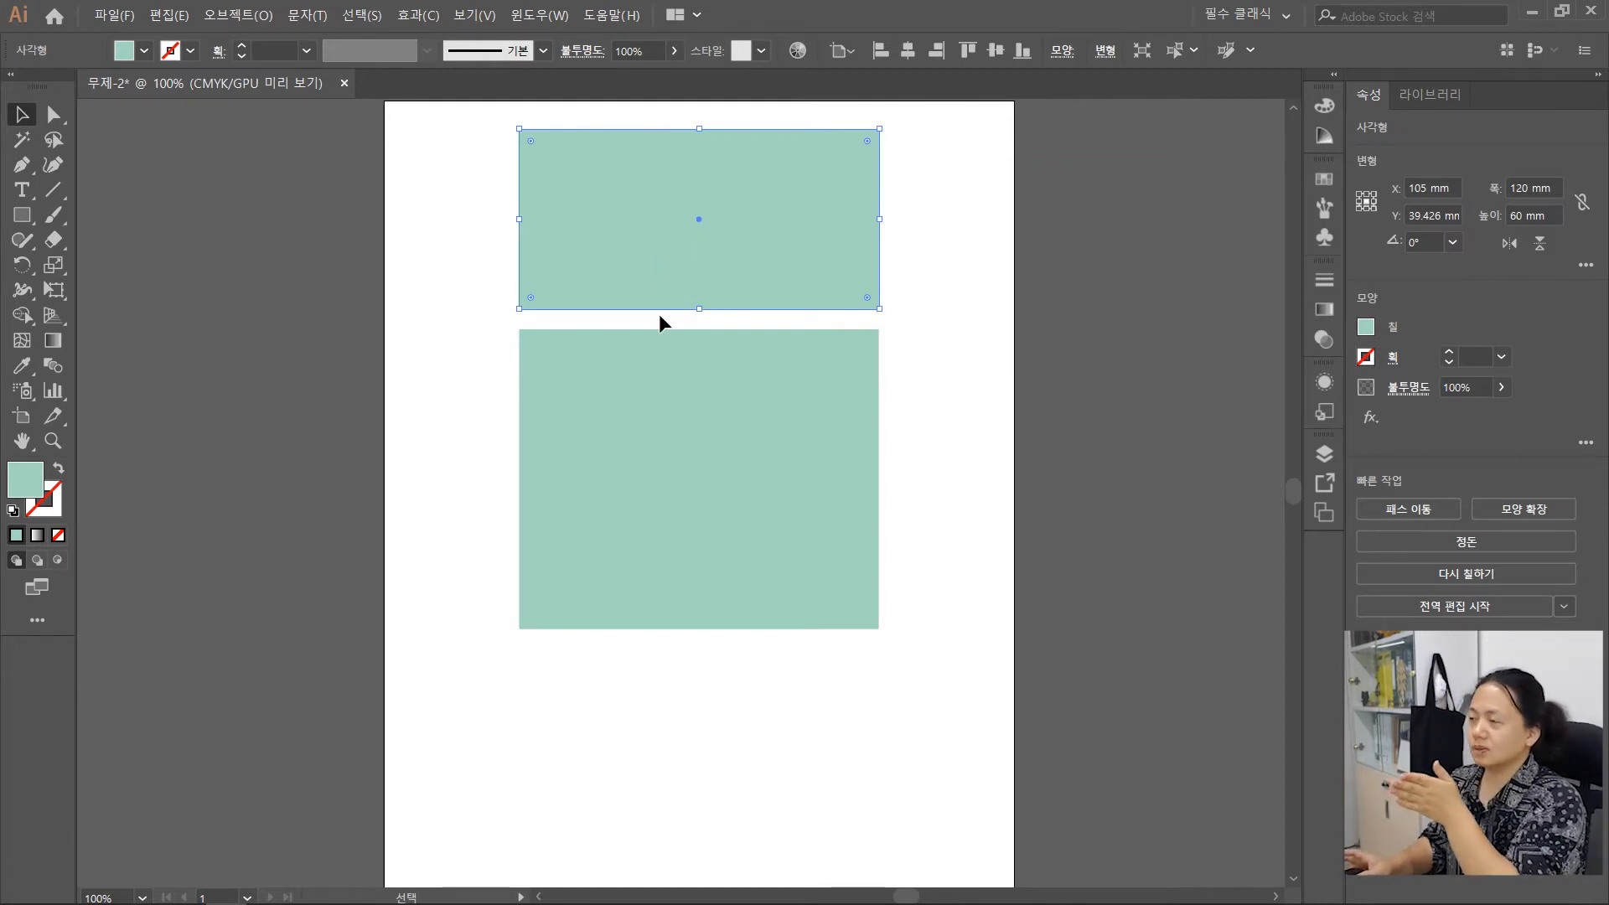
Move the smaller rectangle horizontally to near the artboard's left edge and deselect it
click(1006, 264)
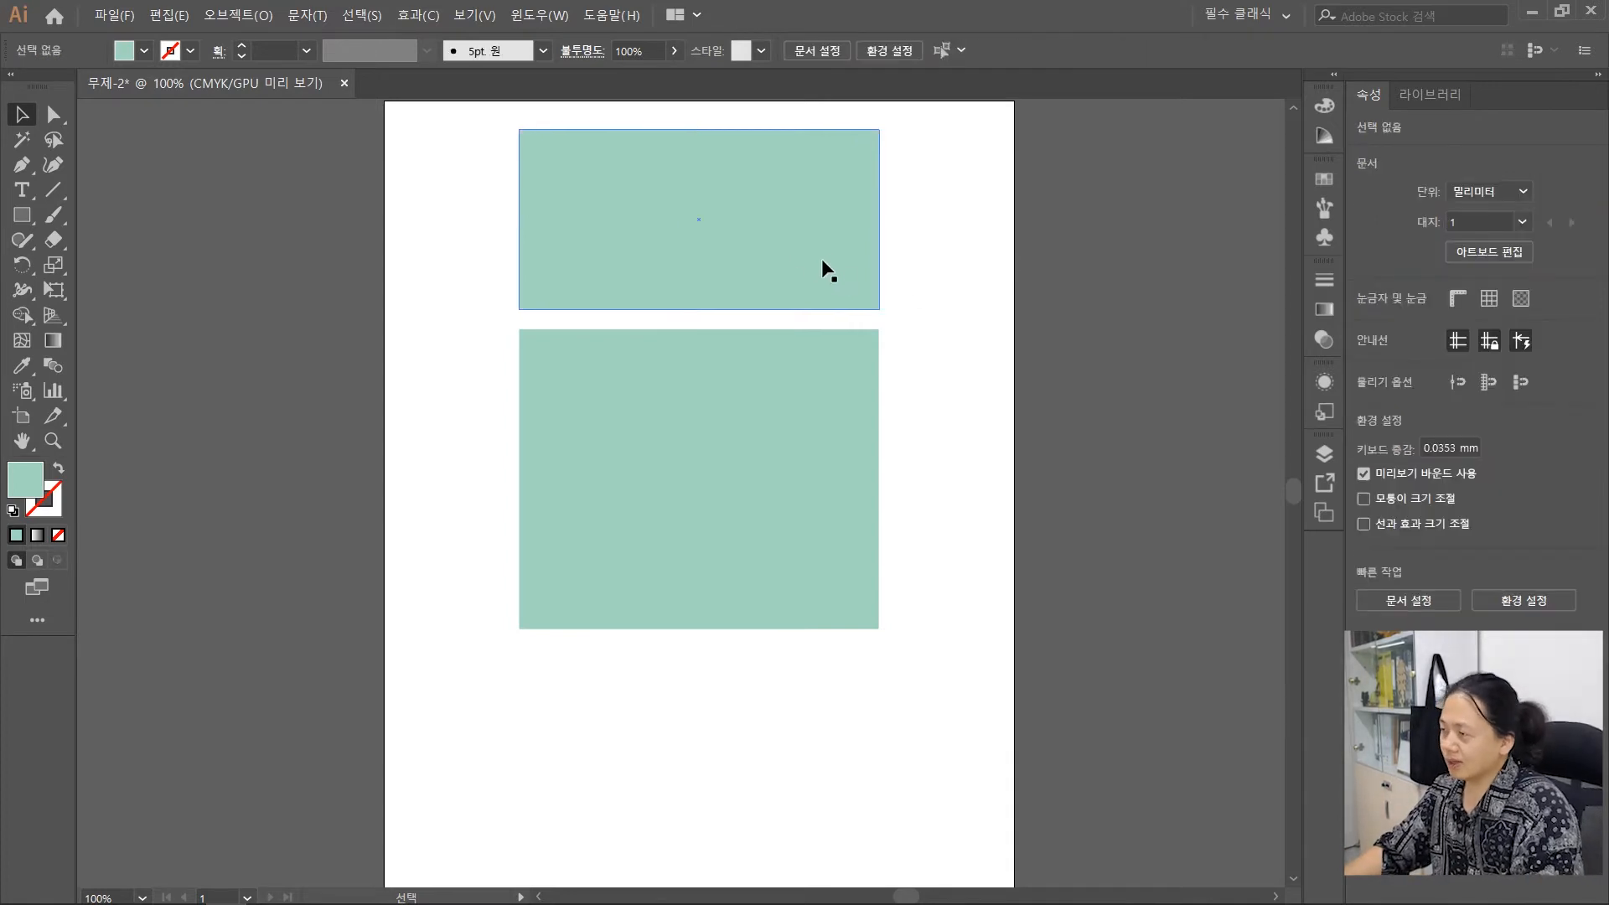
drag(822, 258, 695, 256)
click(986, 234)
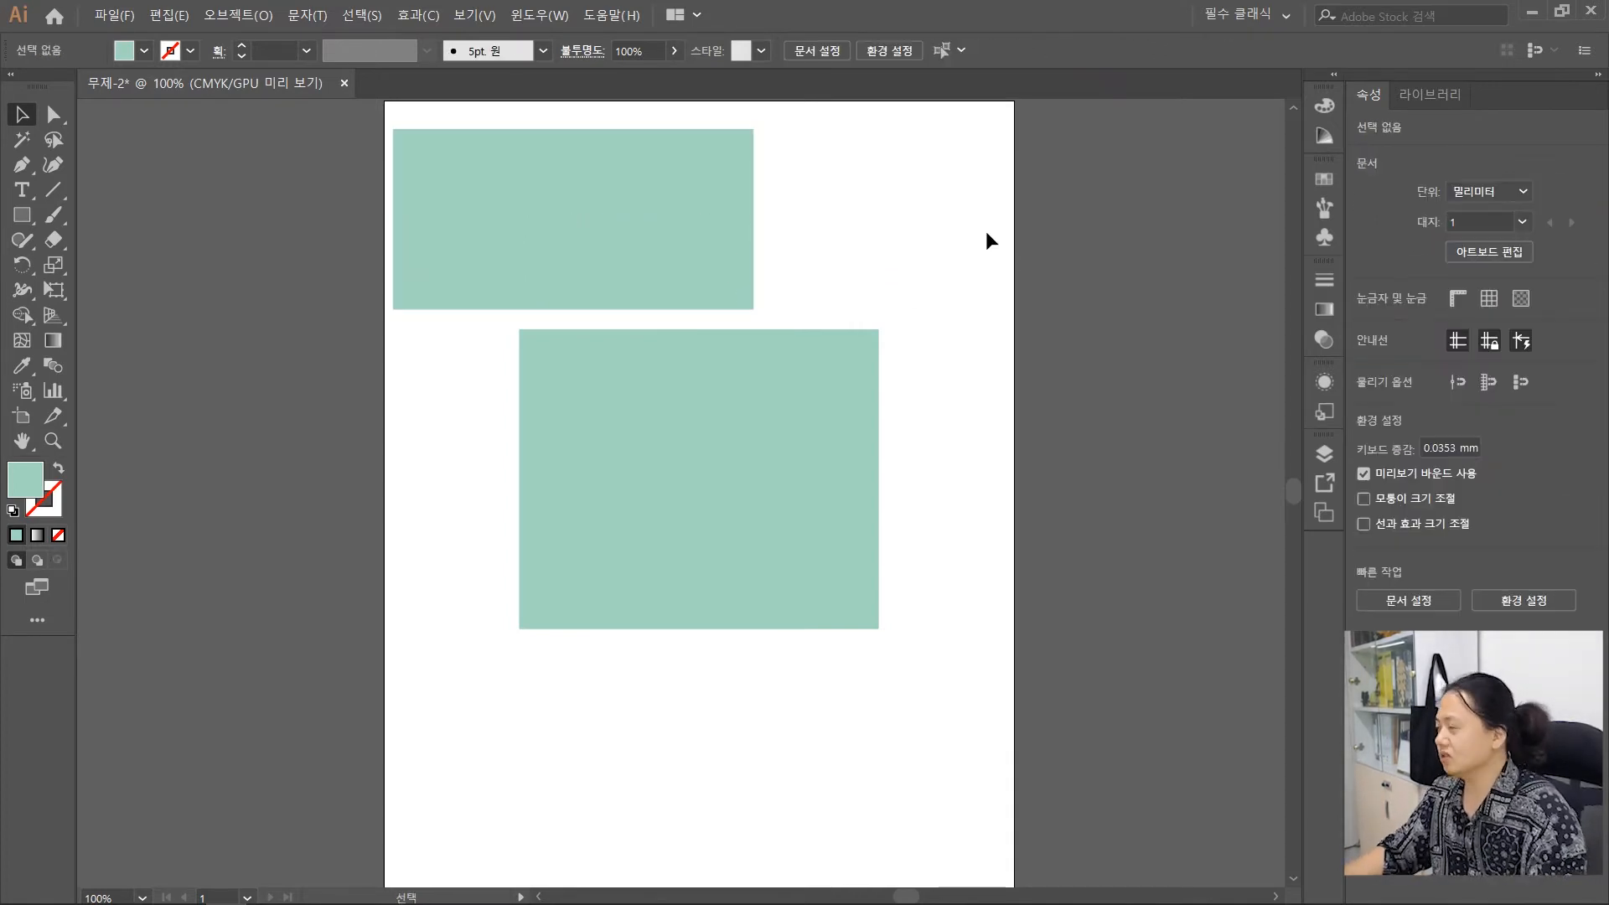
Select each rectangle individually, deselect, and select both rectangles together with a marquee that covers only parts of them
click(454, 178)
click(581, 460)
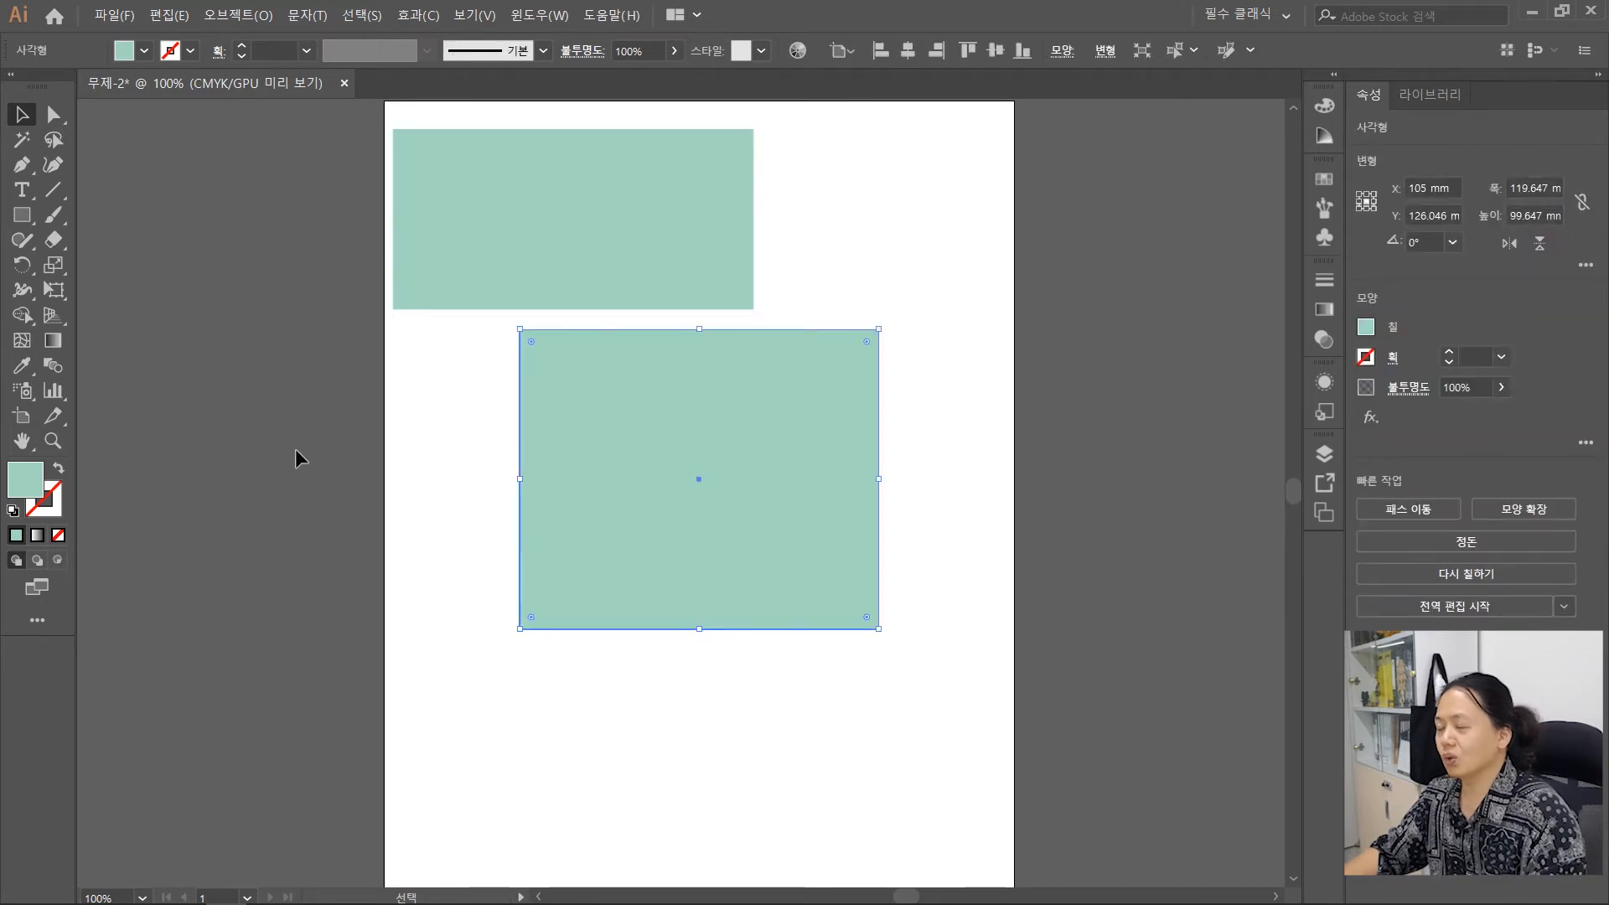
click(295, 457)
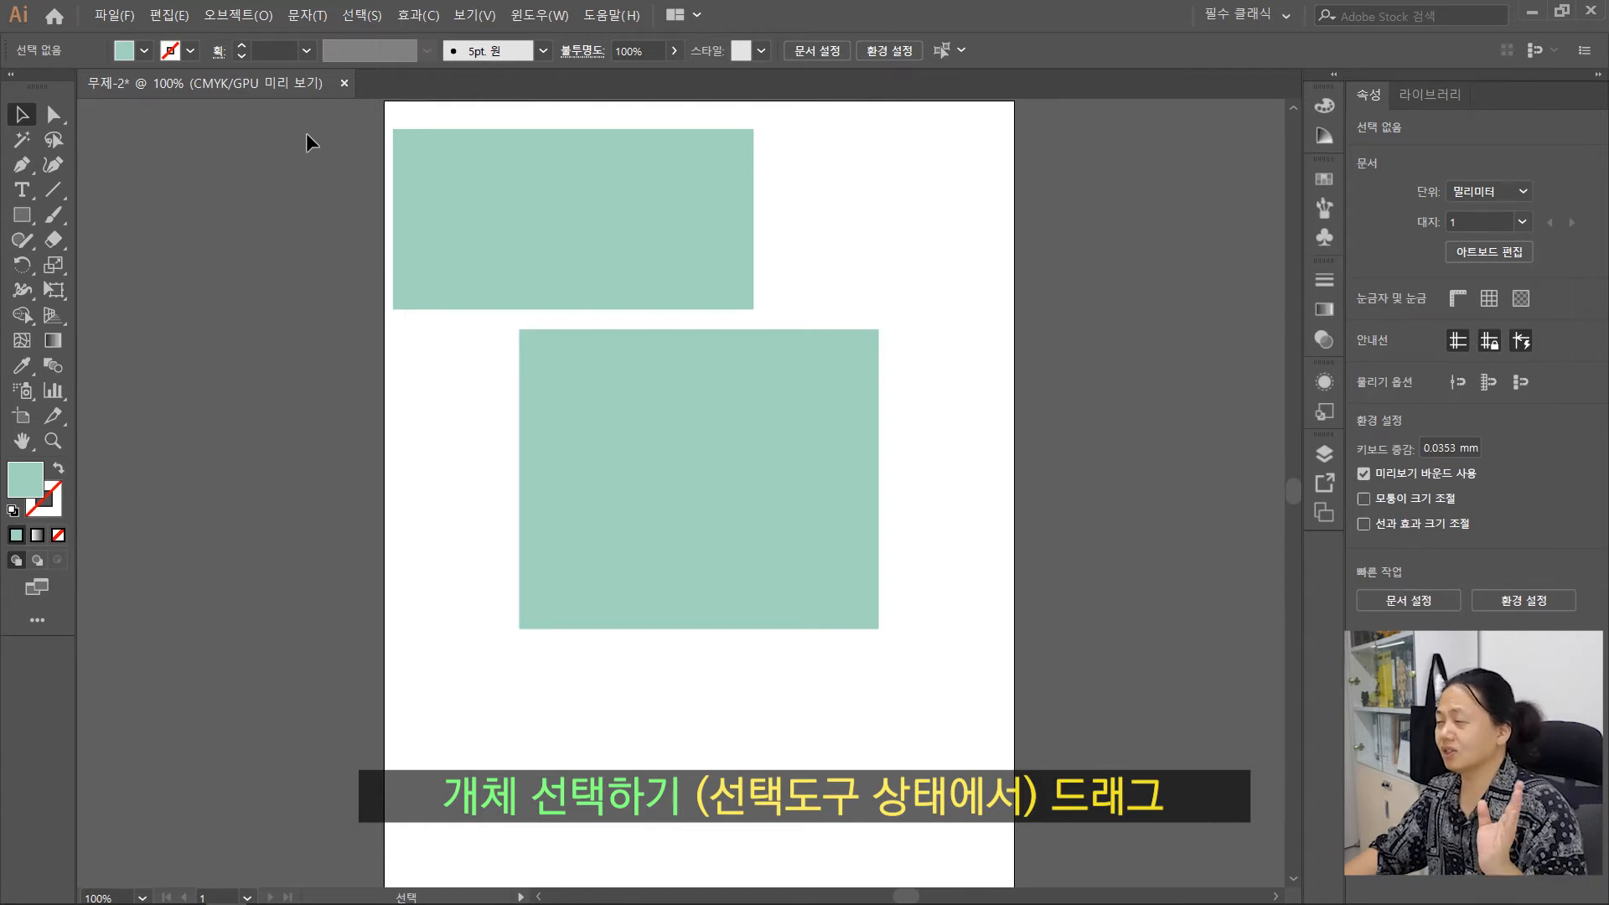
drag(305, 132, 646, 455)
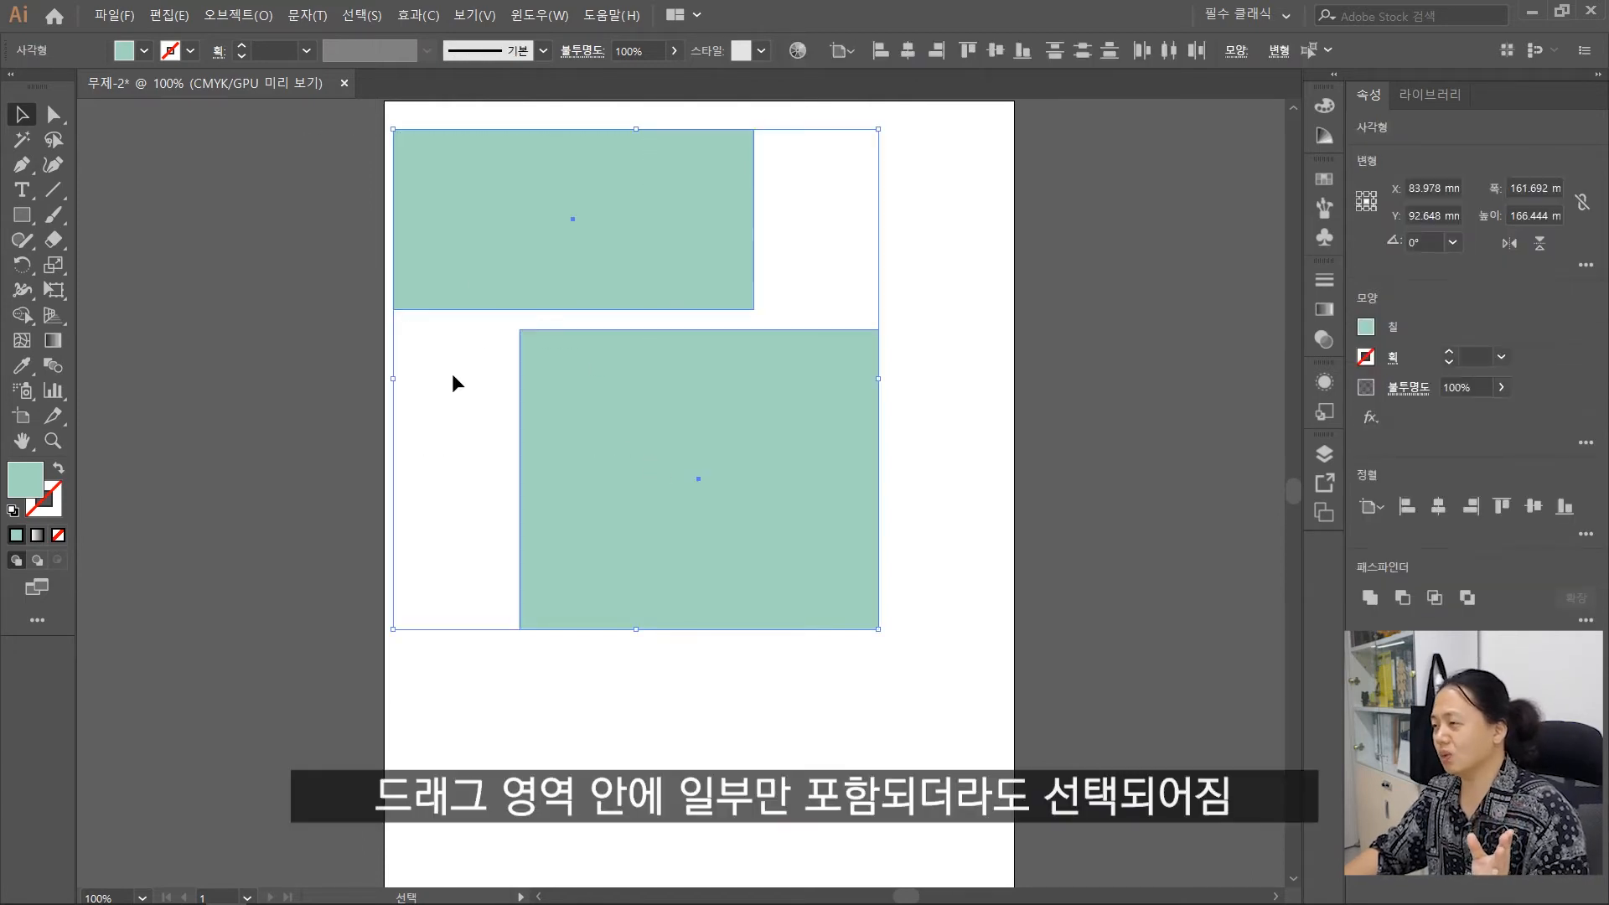
drag(279, 216, 602, 420)
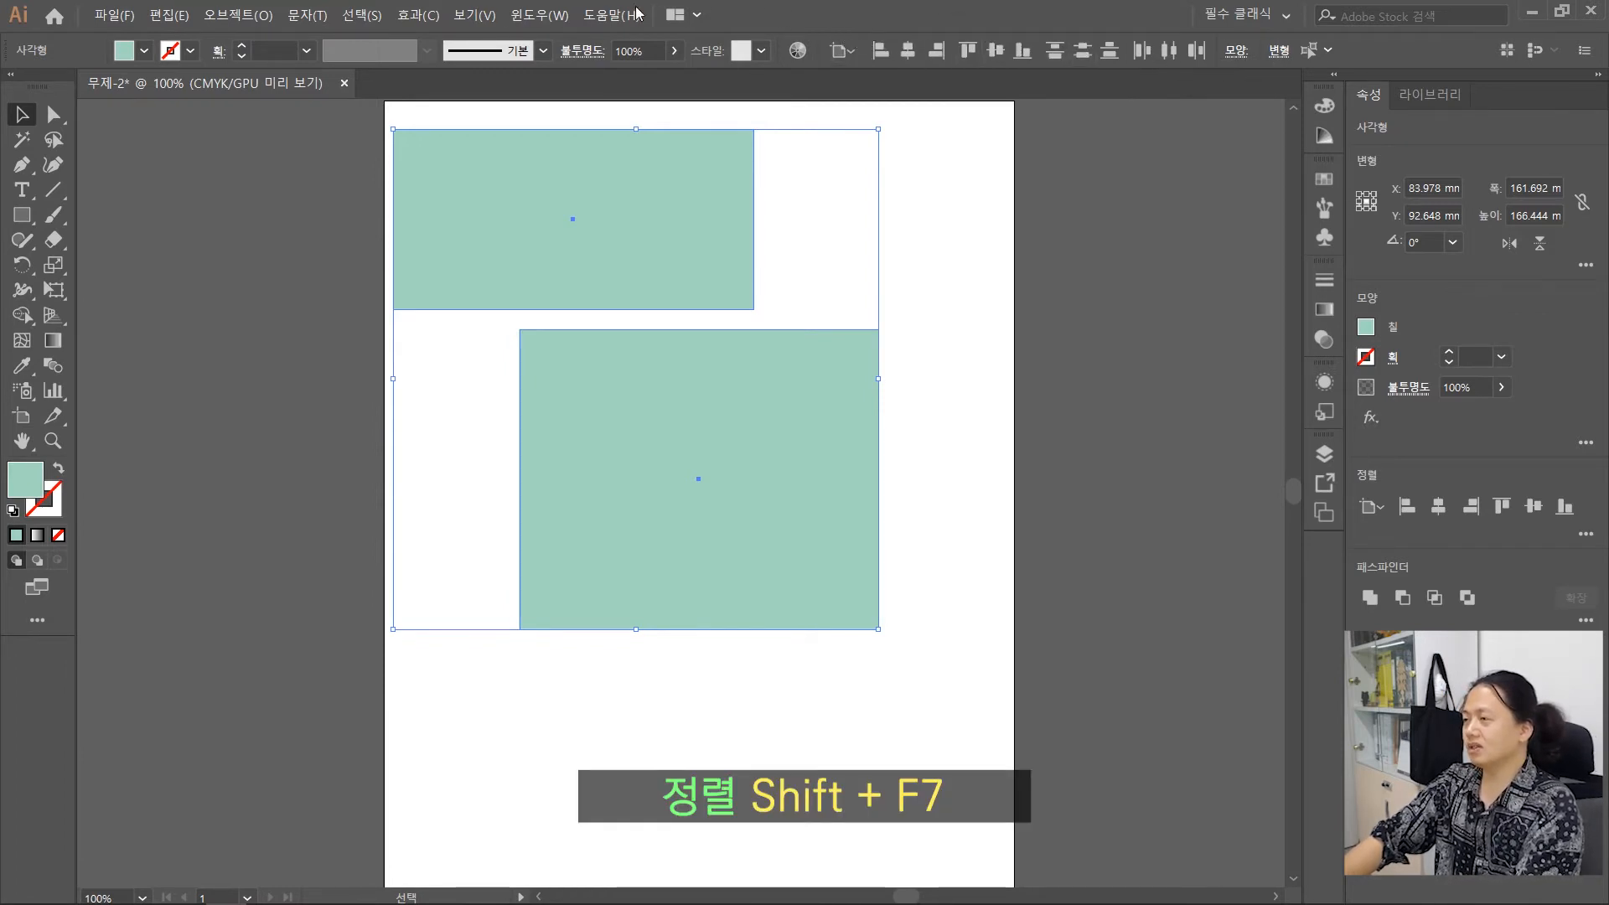
Show the Align controls clear of the artboard and align both rectangles to the artboard's horizontal centre
click(536, 16)
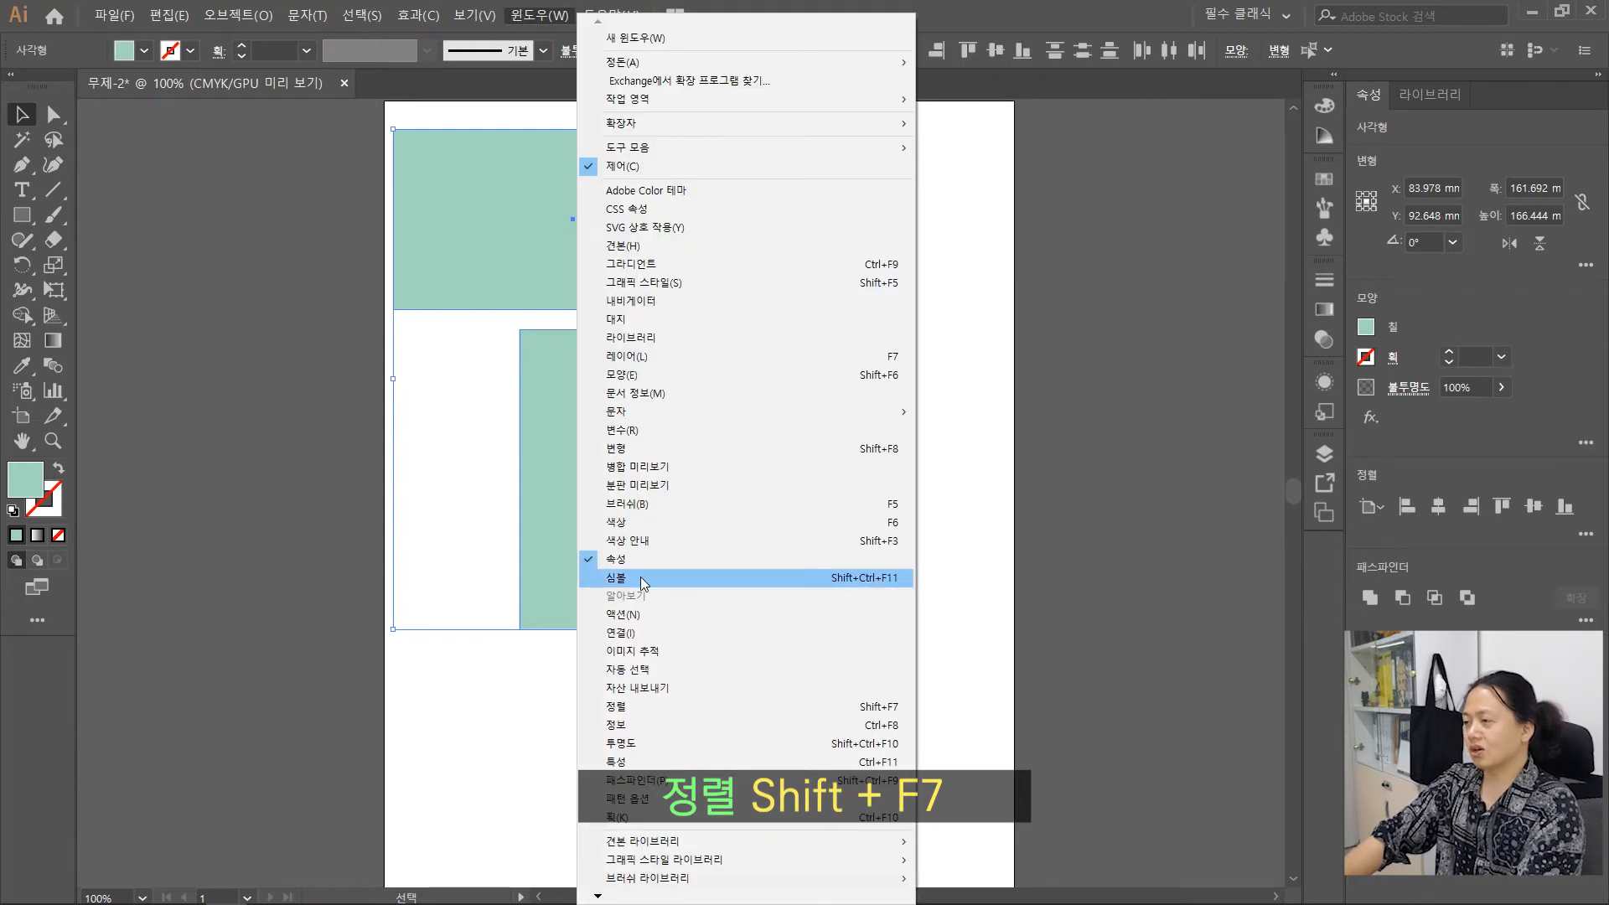
click(637, 706)
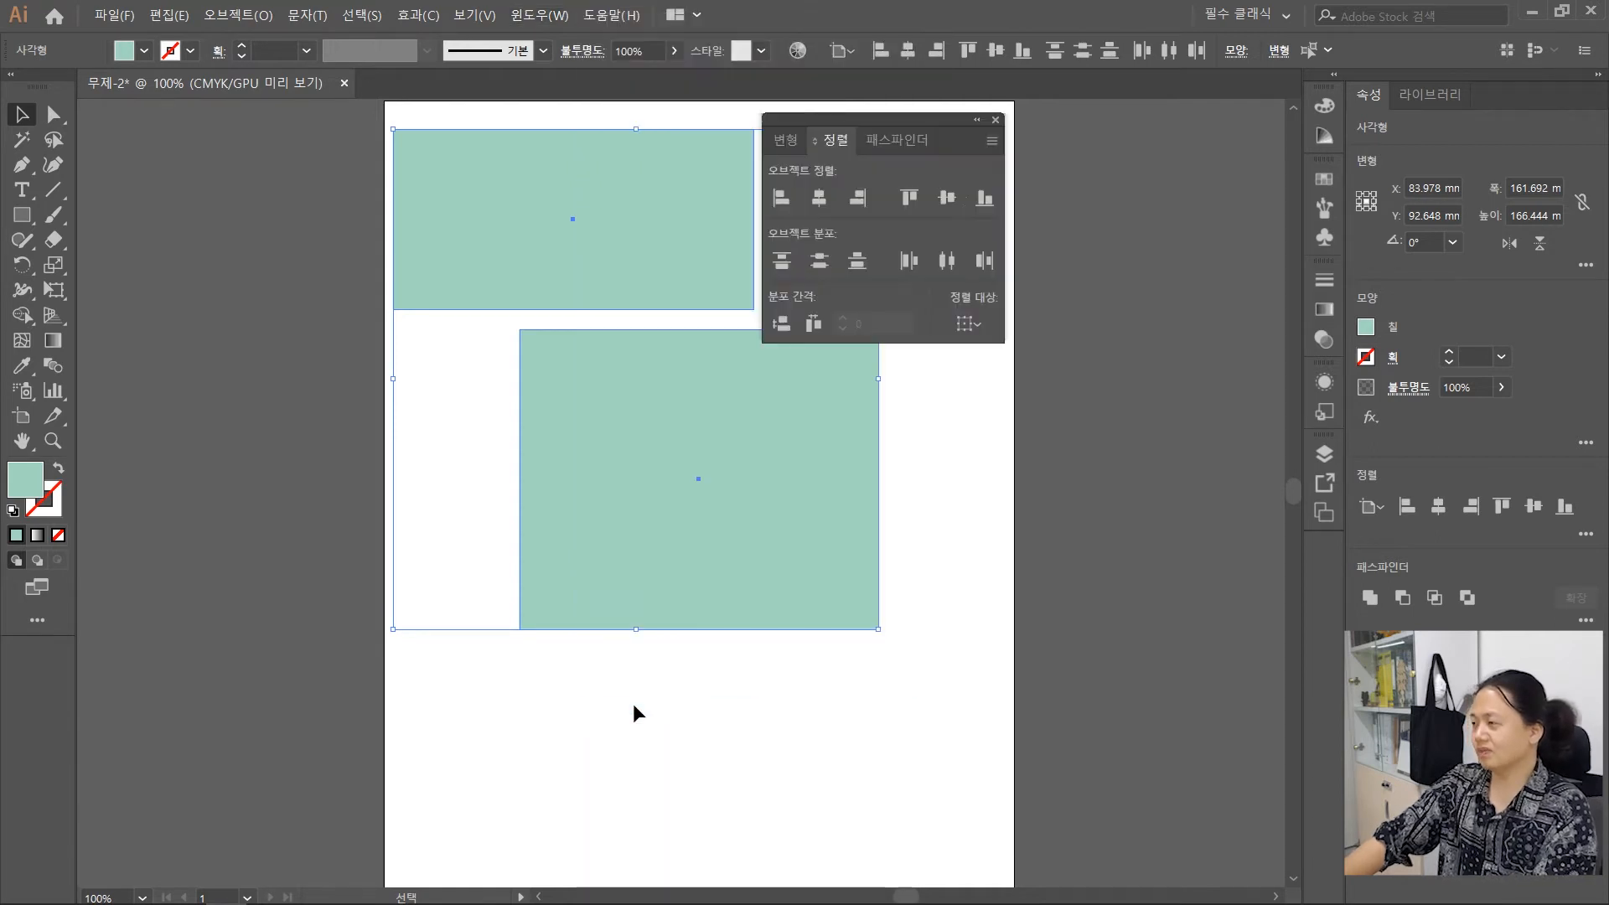
drag(899, 121, 1160, 193)
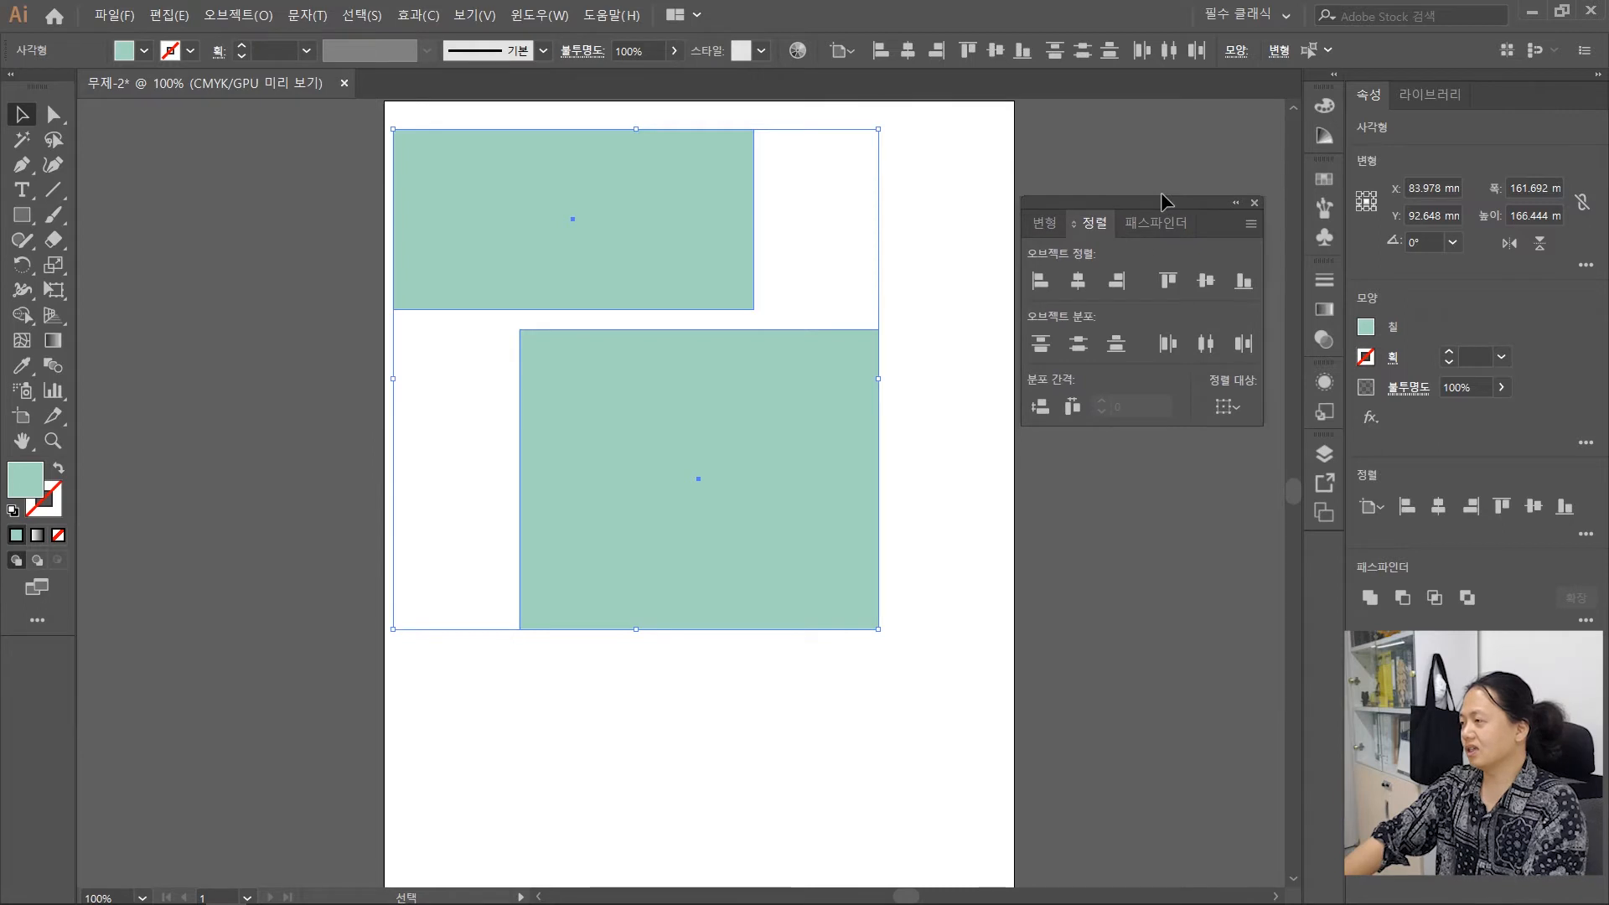
click(1078, 282)
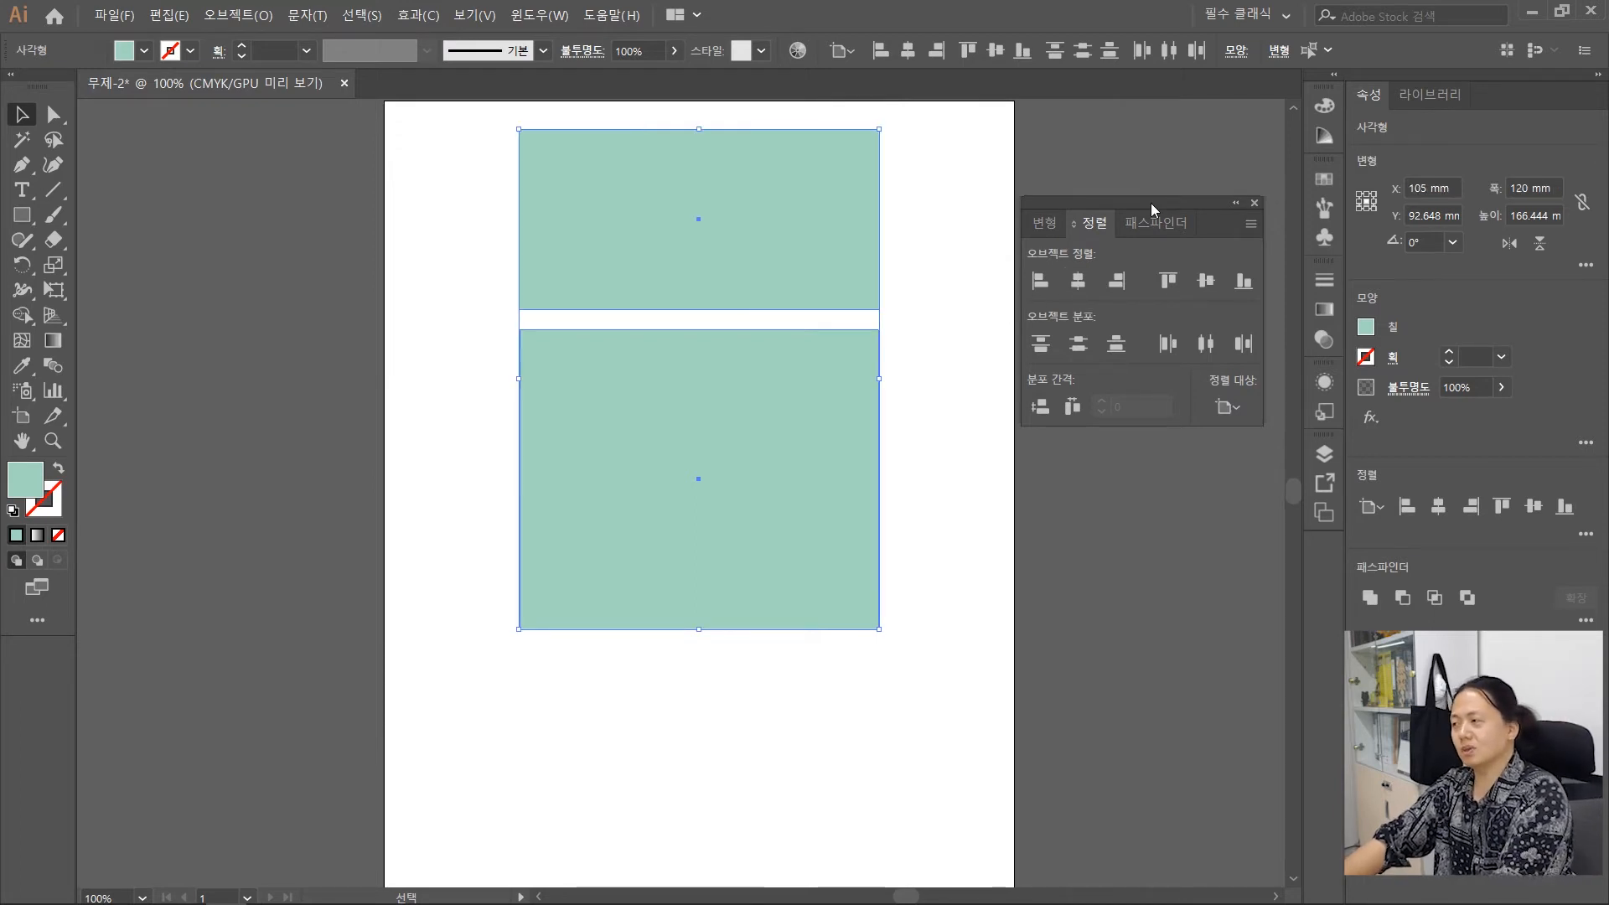
Change the alignment target for the two rectangles from the artboard to the selection
click(1237, 408)
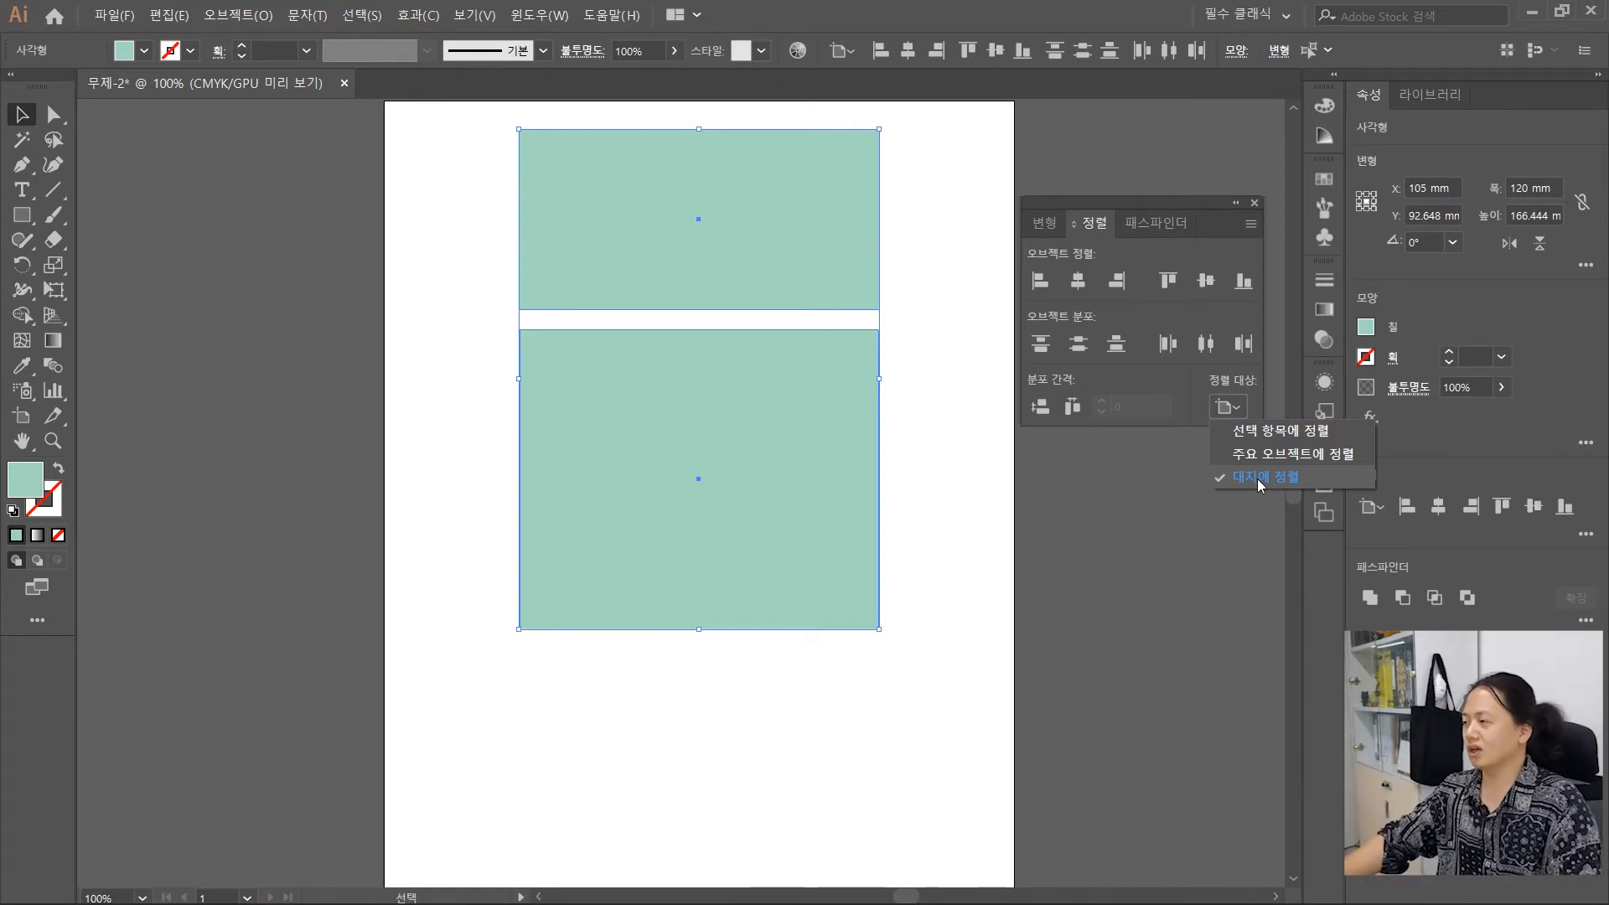
click(1282, 429)
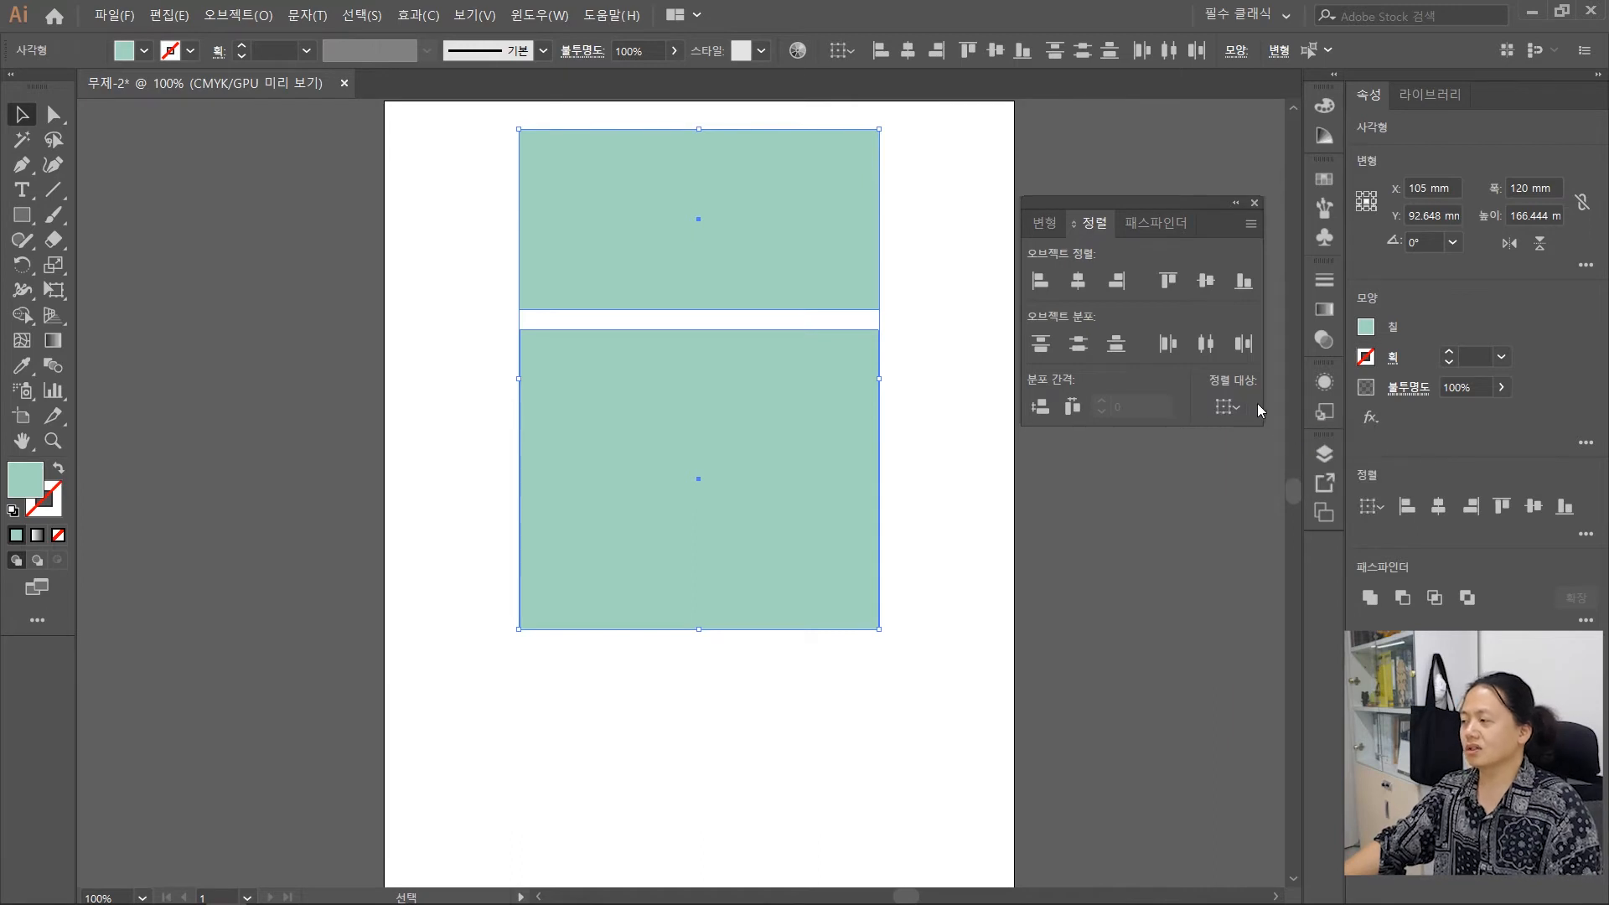
click(1238, 405)
click(1258, 426)
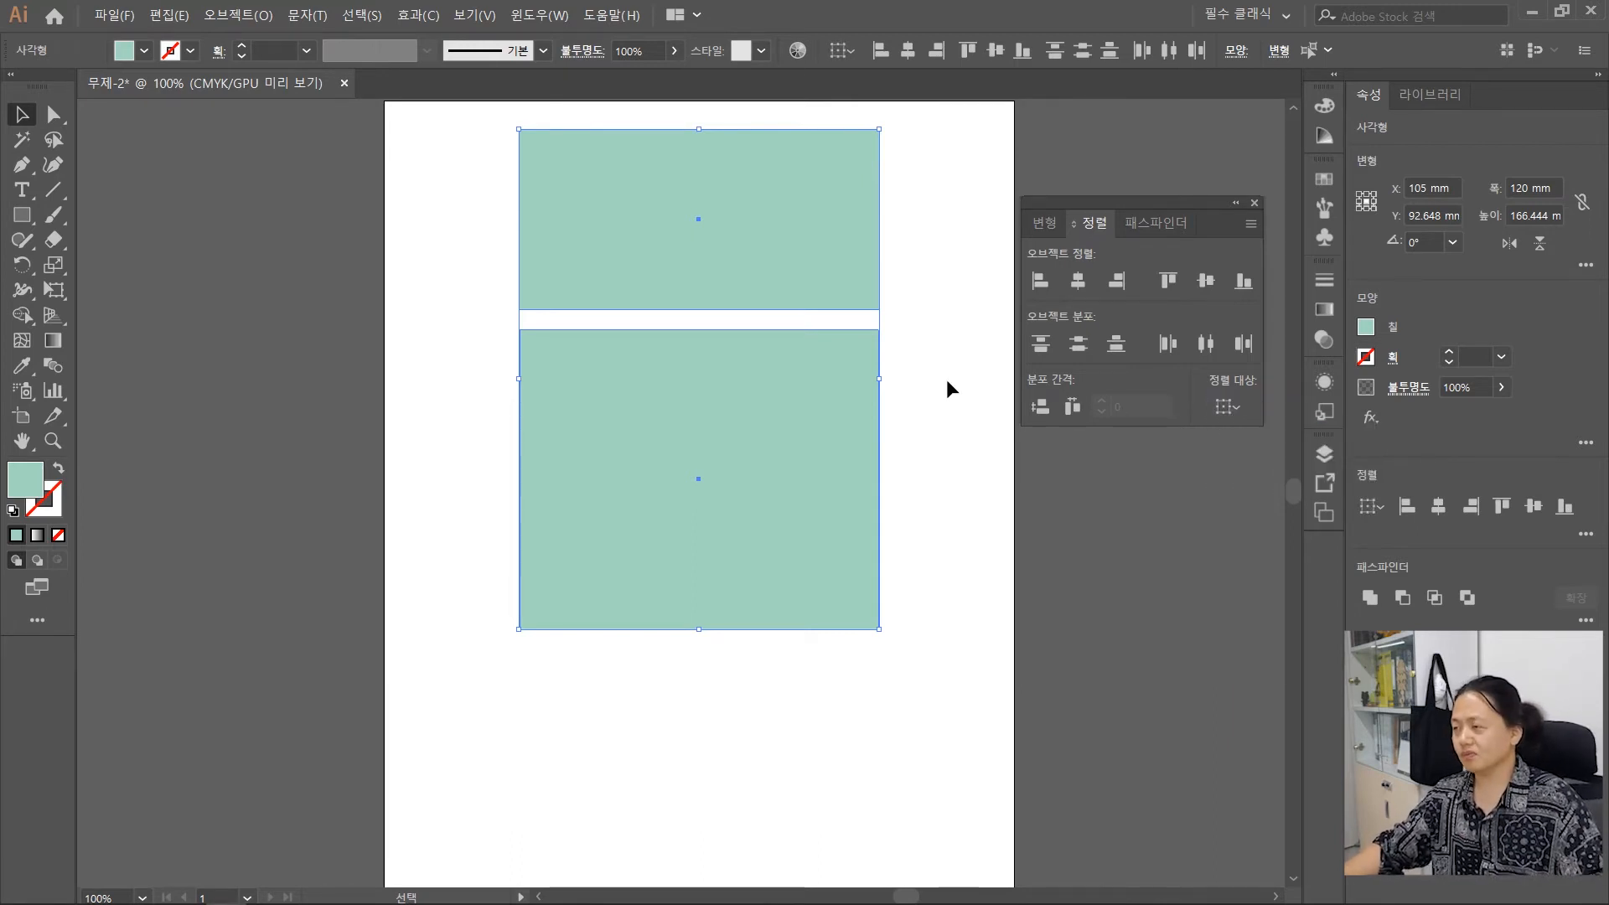
Move both rectangles off centre so they straddle the artboard's left edge, and leave them deselected
click(176, 331)
click(617, 178)
click(606, 446)
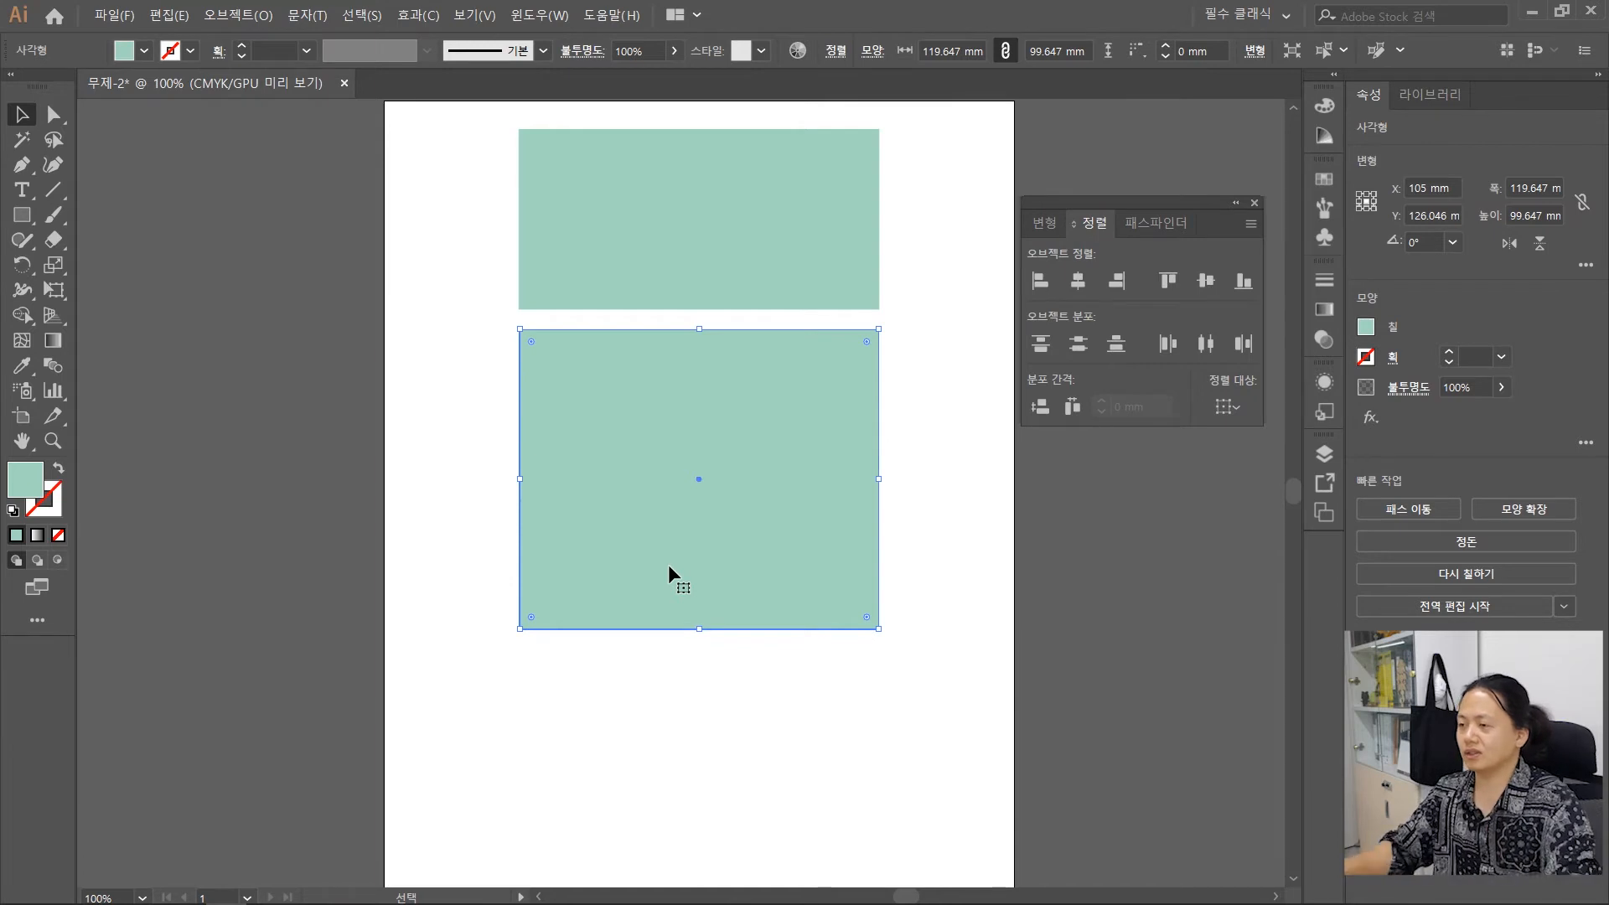
click(486, 477)
scroll(439, 389, down, 1)
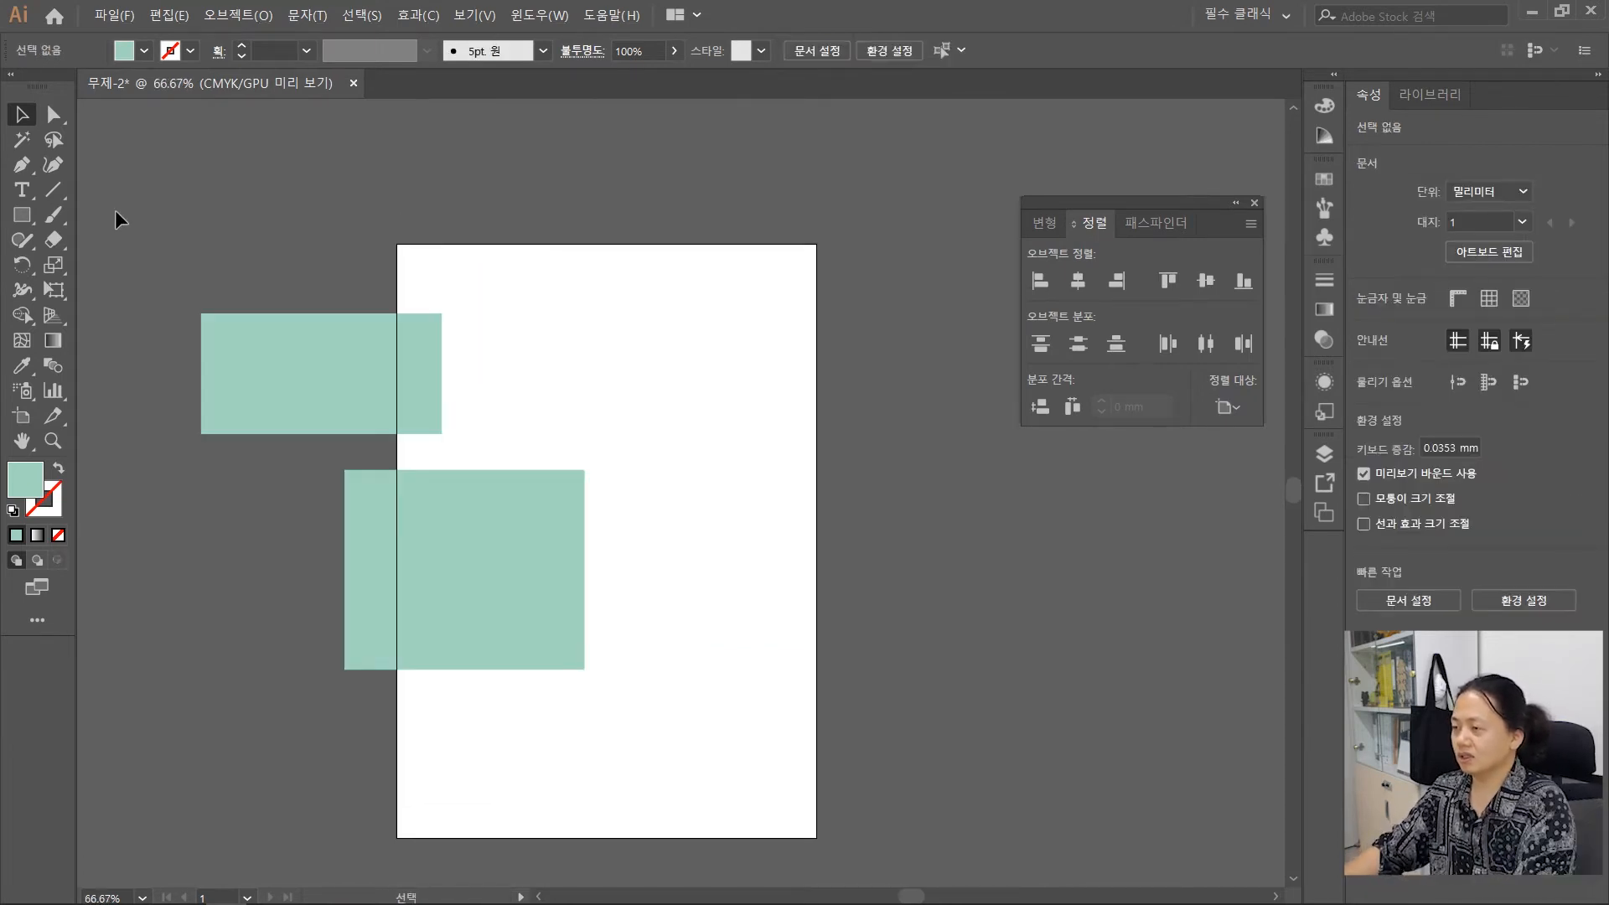
drag(116, 211, 791, 806)
click(964, 508)
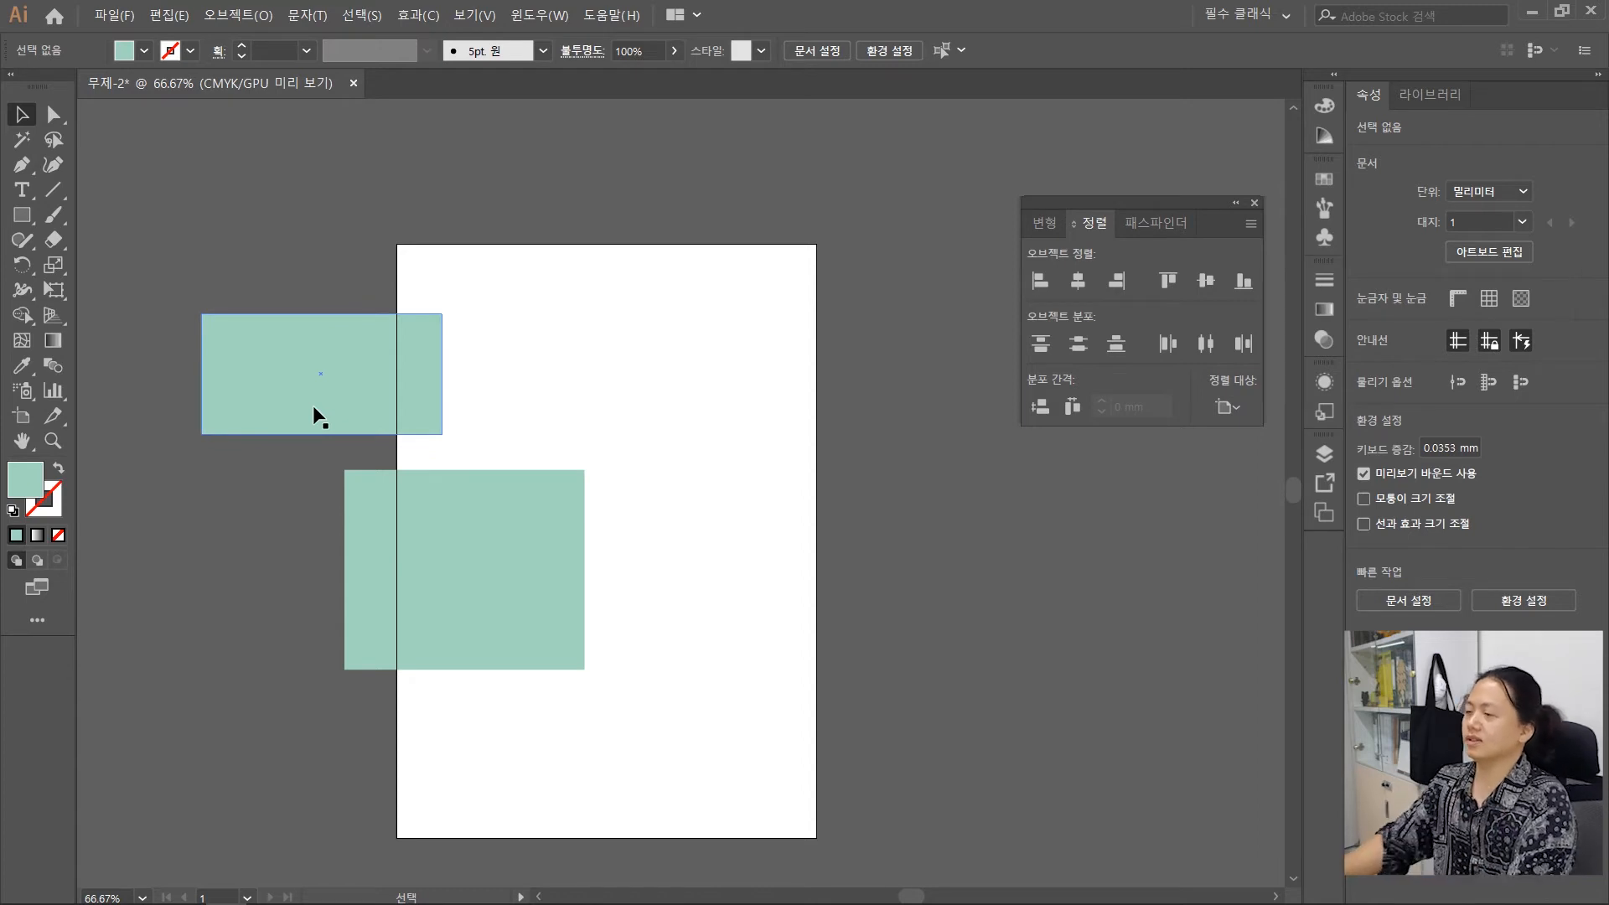
Set the alignment target to the artboard and align both rectangles to its horizontal centre, leaving them deselected
click(1228, 406)
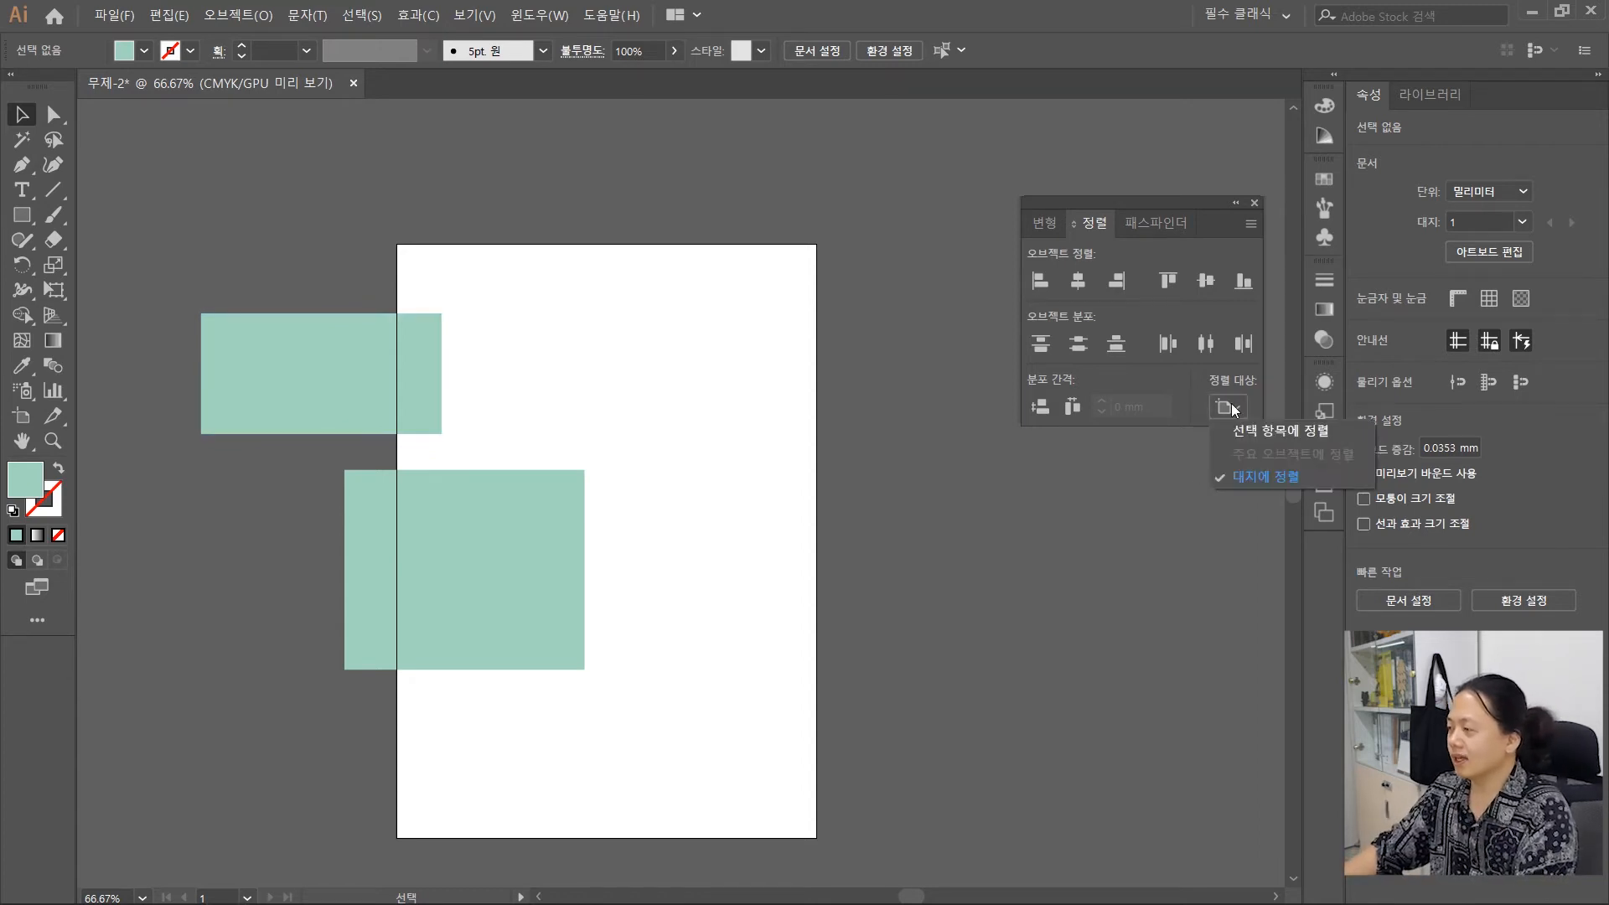
click(1273, 476)
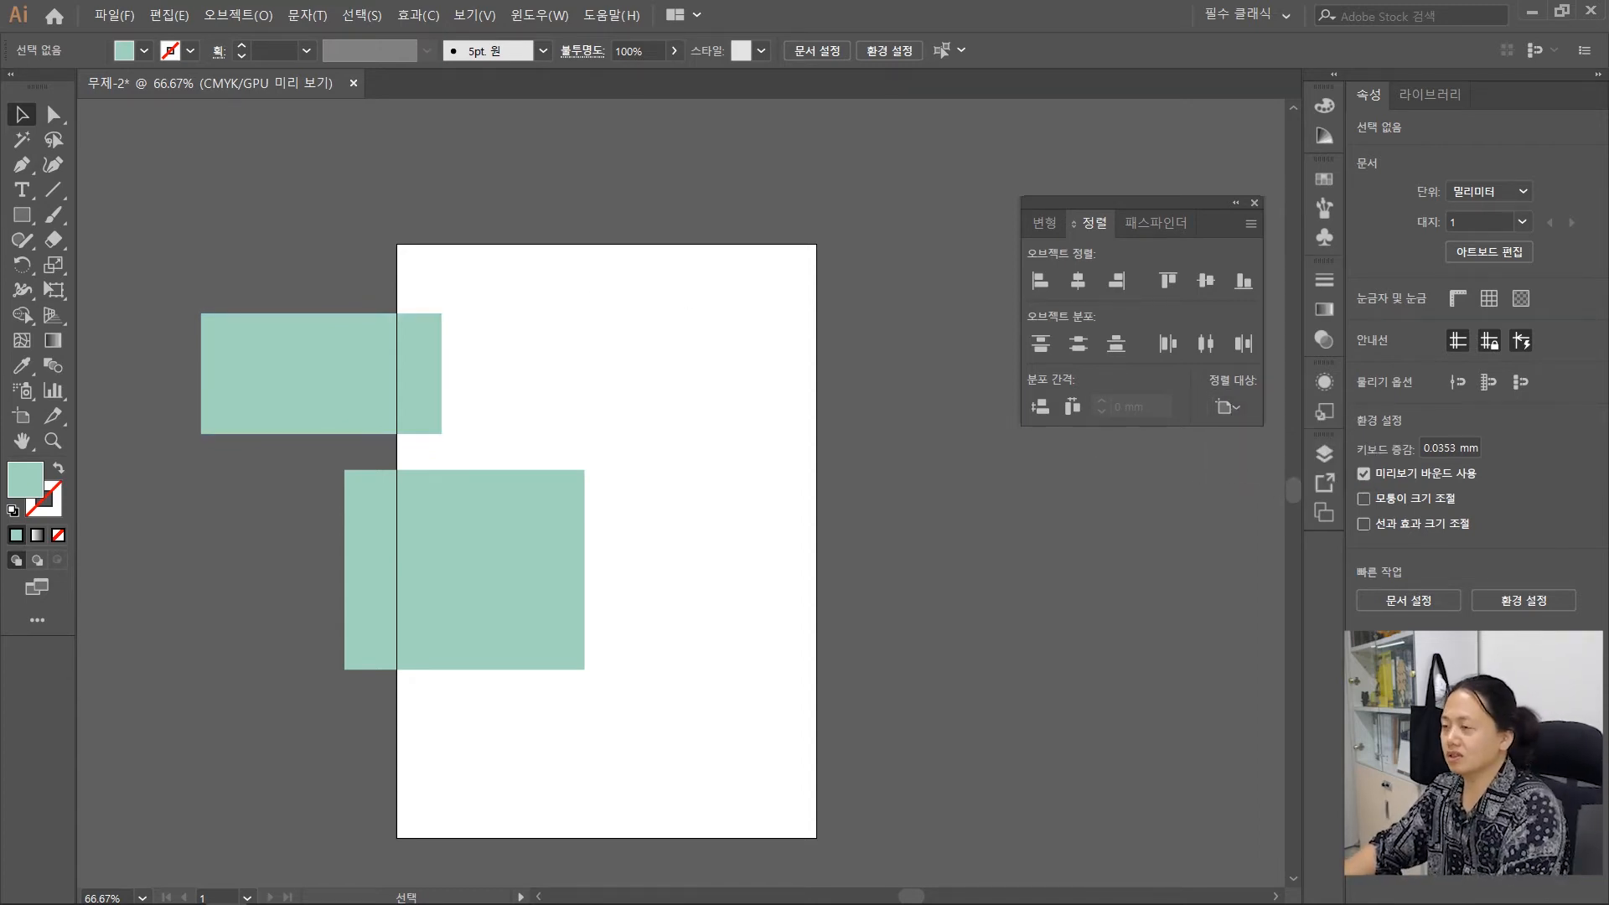
drag(118, 234, 755, 780)
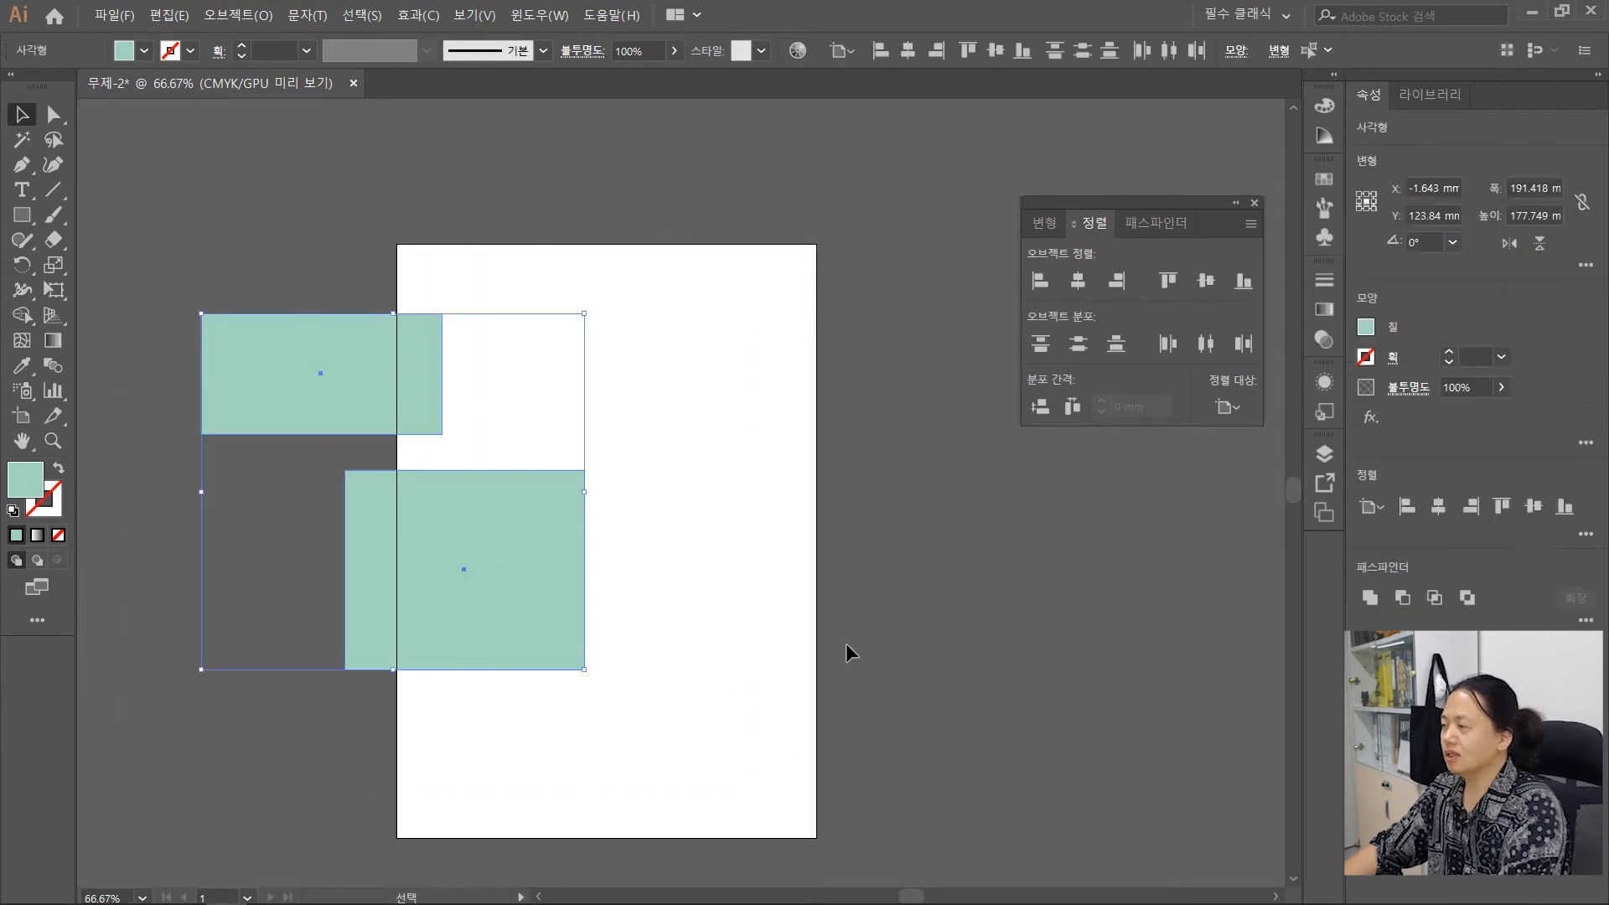
click(1078, 283)
click(796, 588)
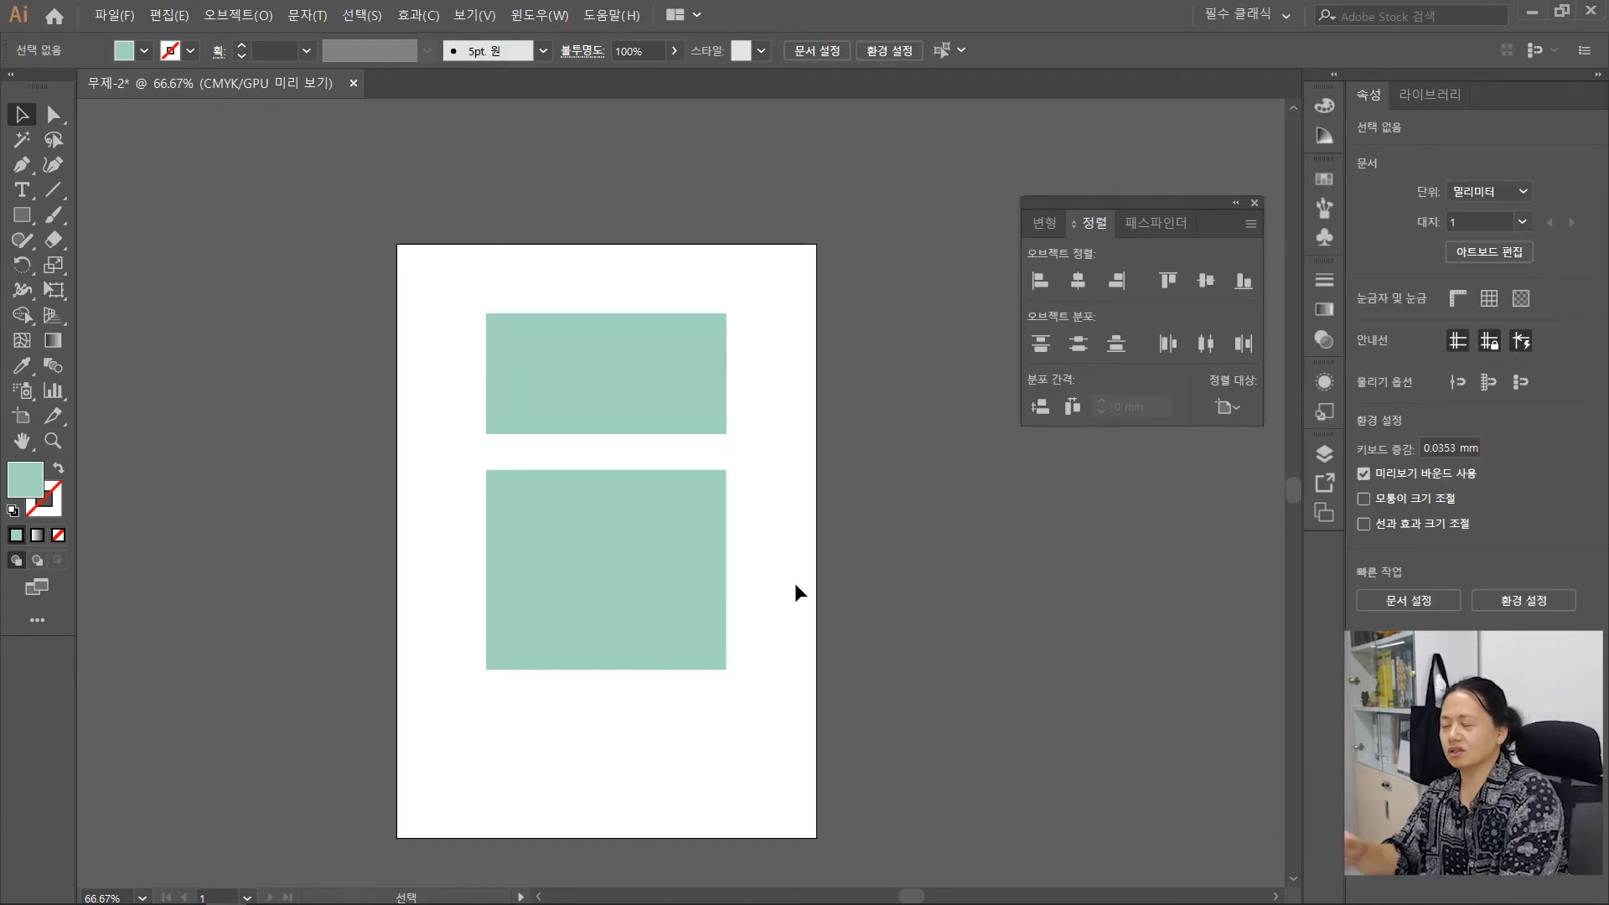
Move the smaller rectangle and the larger one back across the artboard's left edge, horizontally offset from each other, and deselect
drag(610, 373, 322, 367)
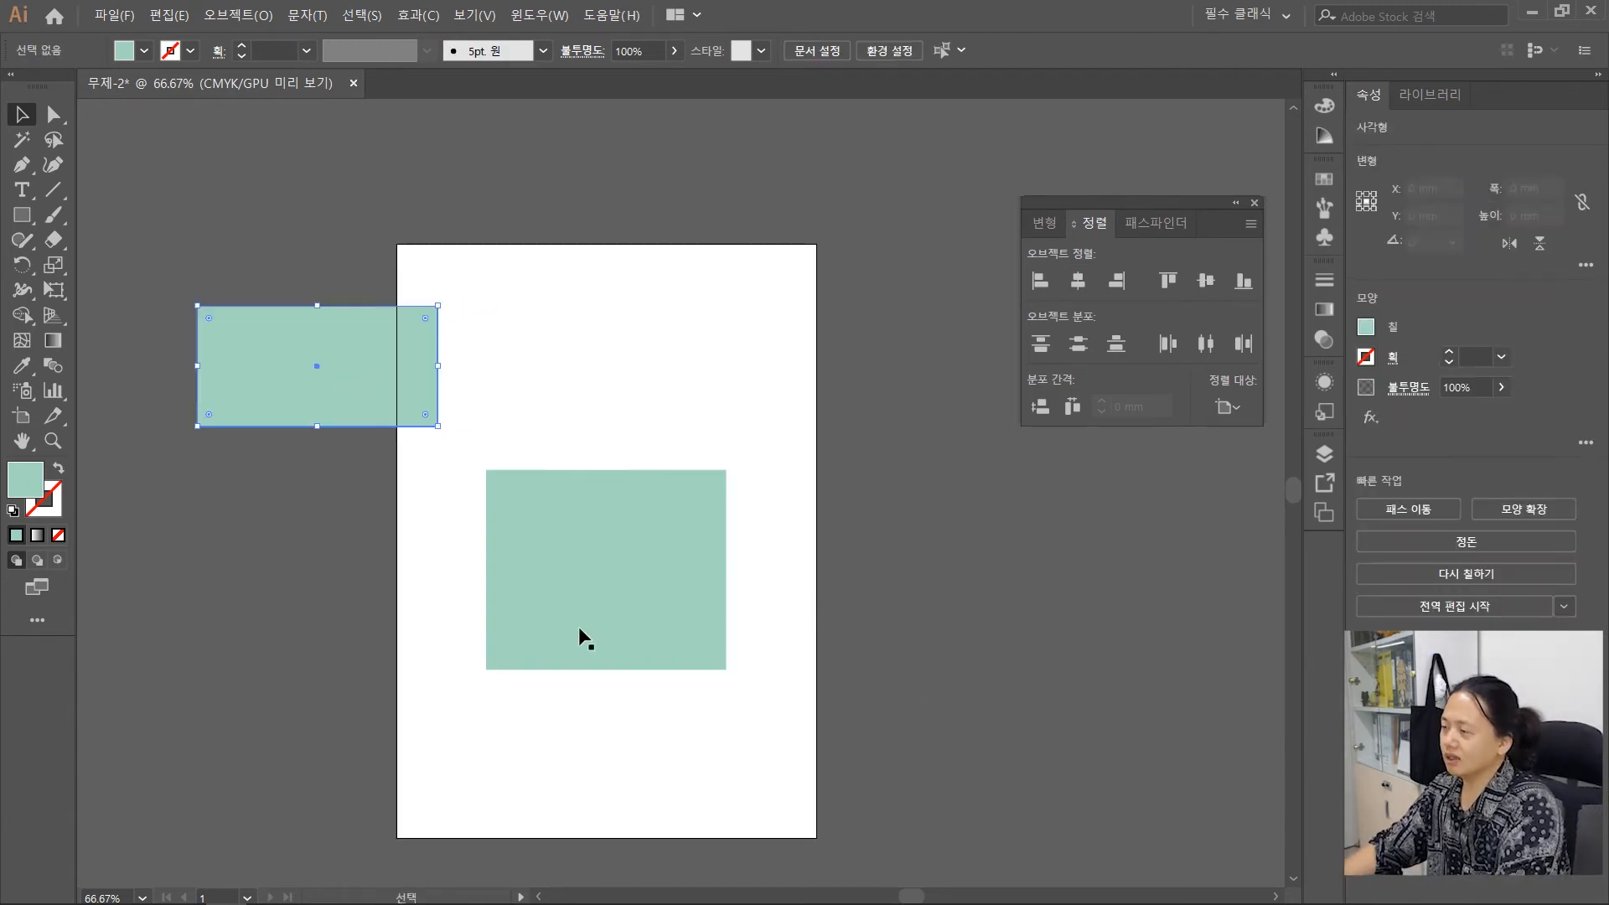
drag(580, 630, 394, 627)
click(922, 603)
Set the alignment target to the selection and align the two rectangles' horizontal centres to each other, leaving them deselected
click(1227, 407)
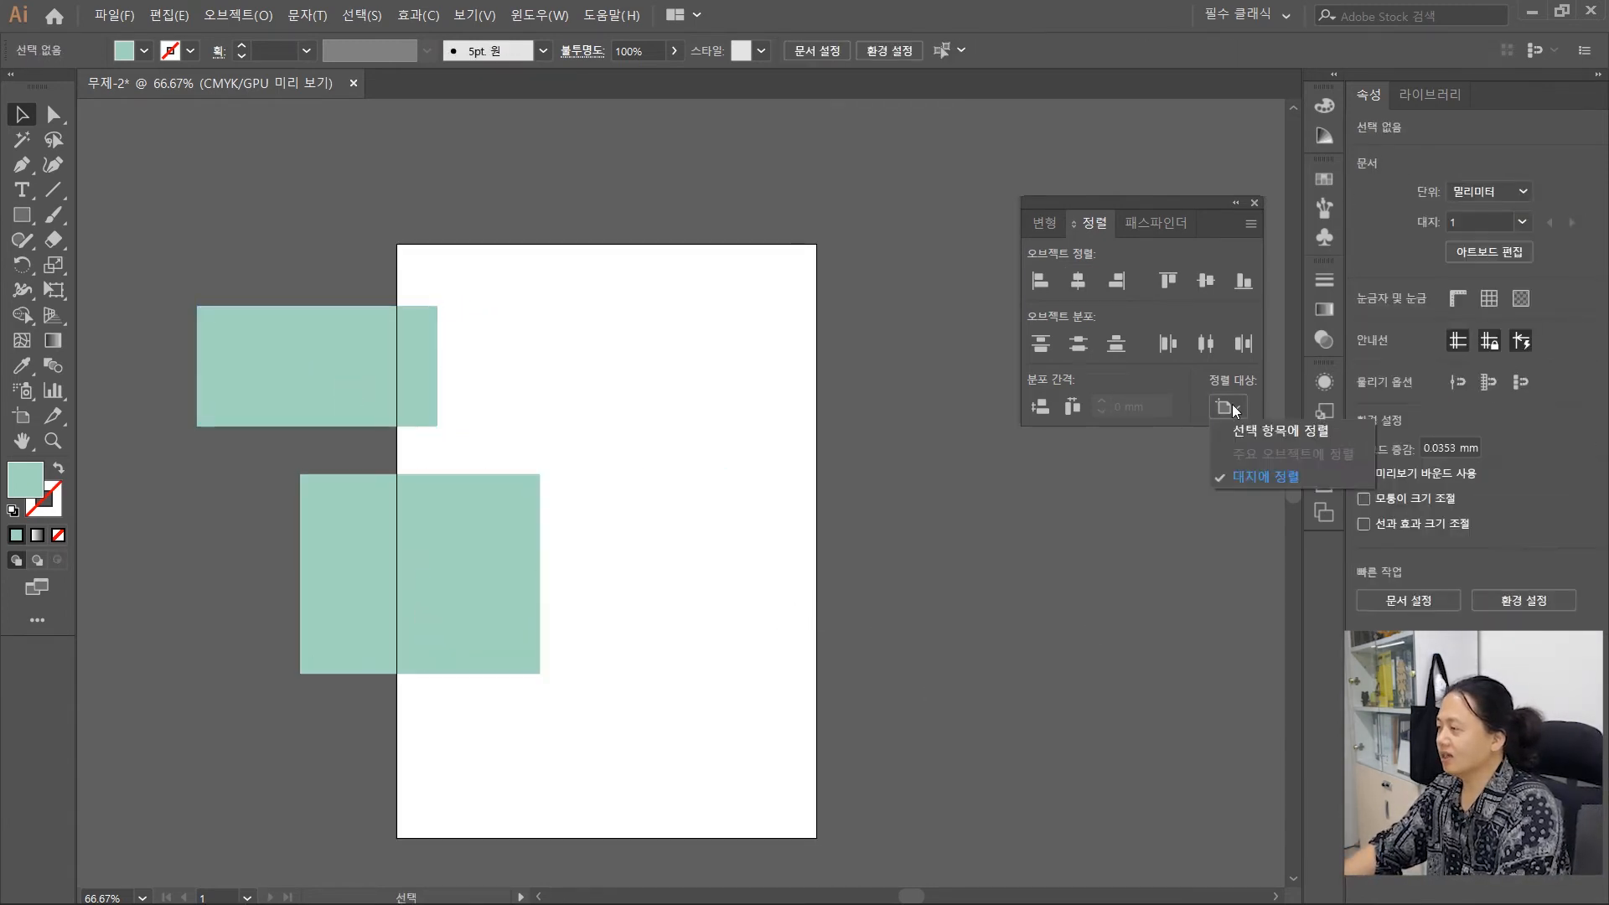
click(1254, 430)
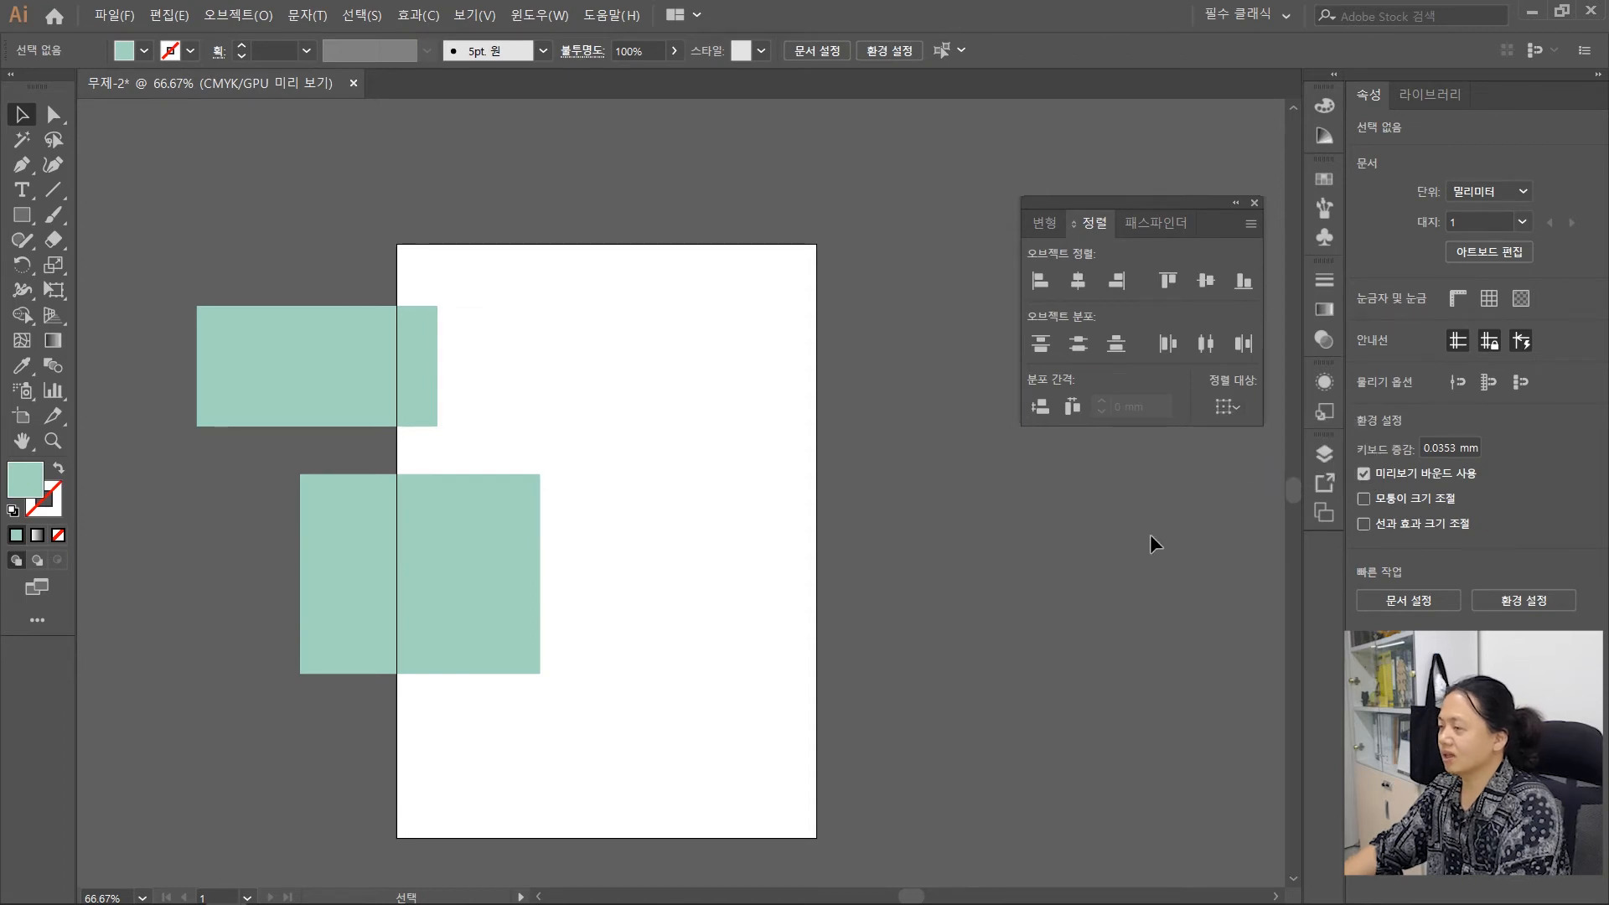
drag(126, 245, 716, 840)
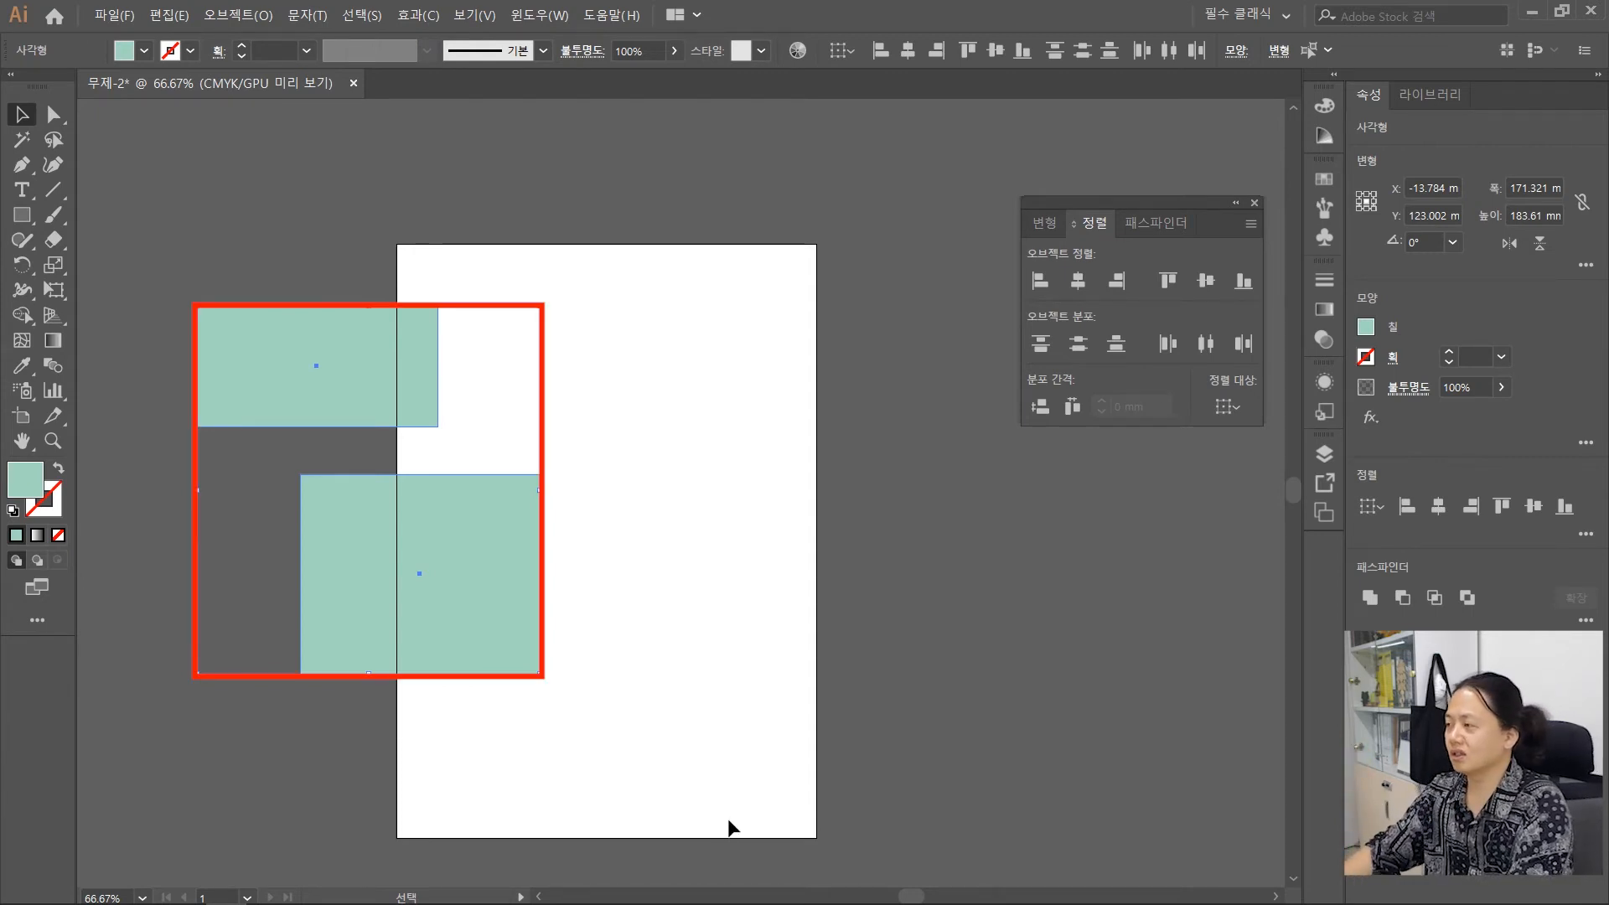
click(1079, 283)
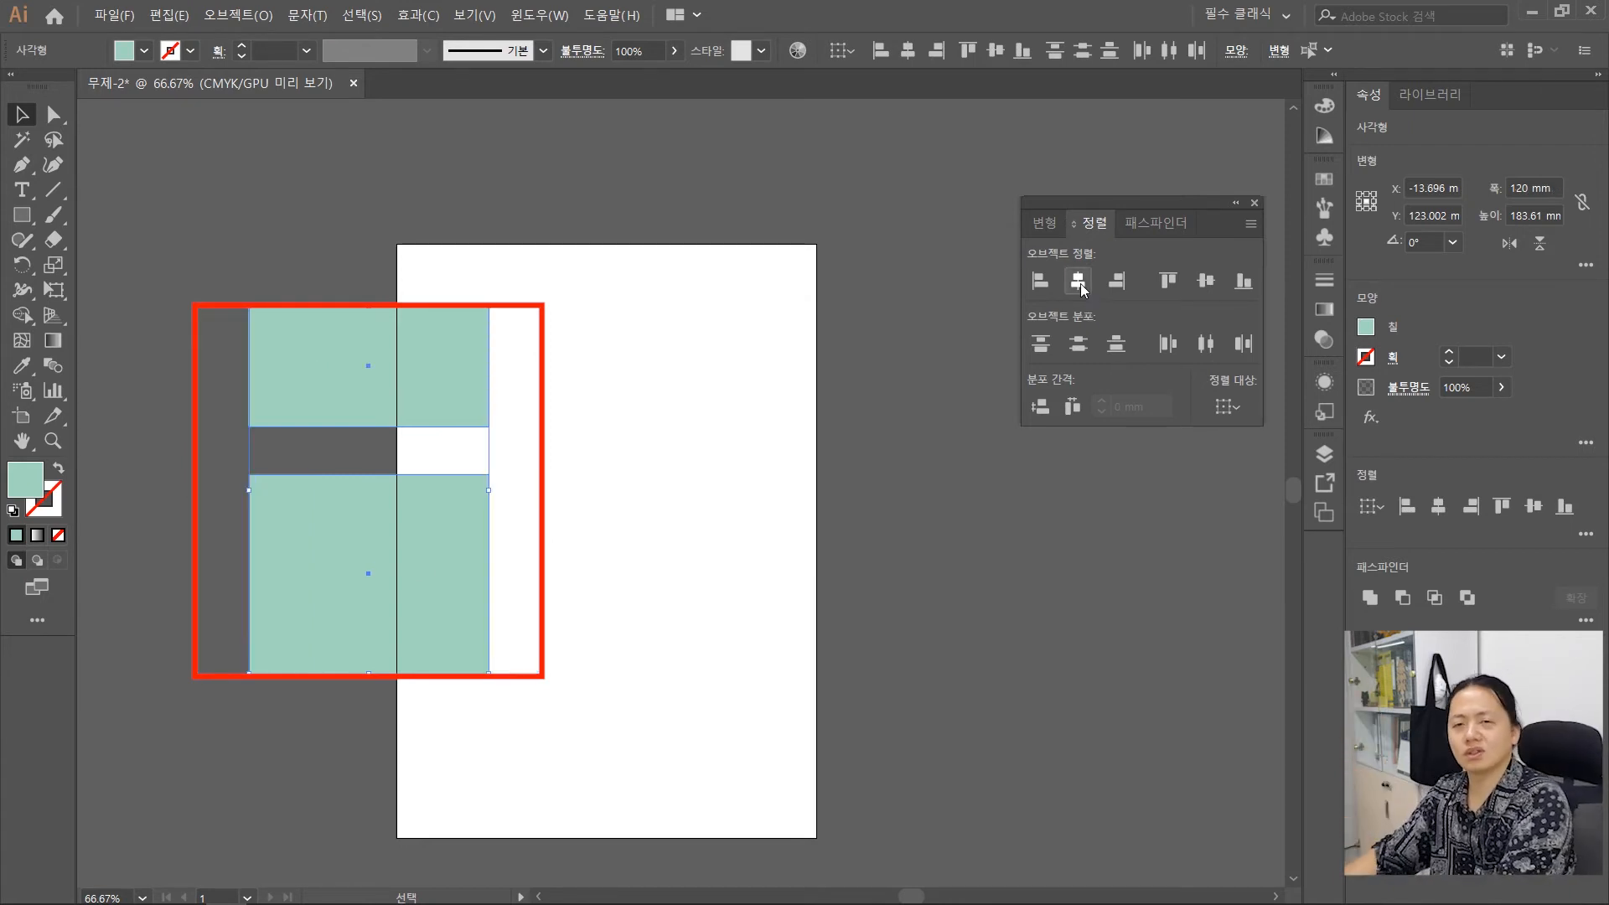
click(669, 457)
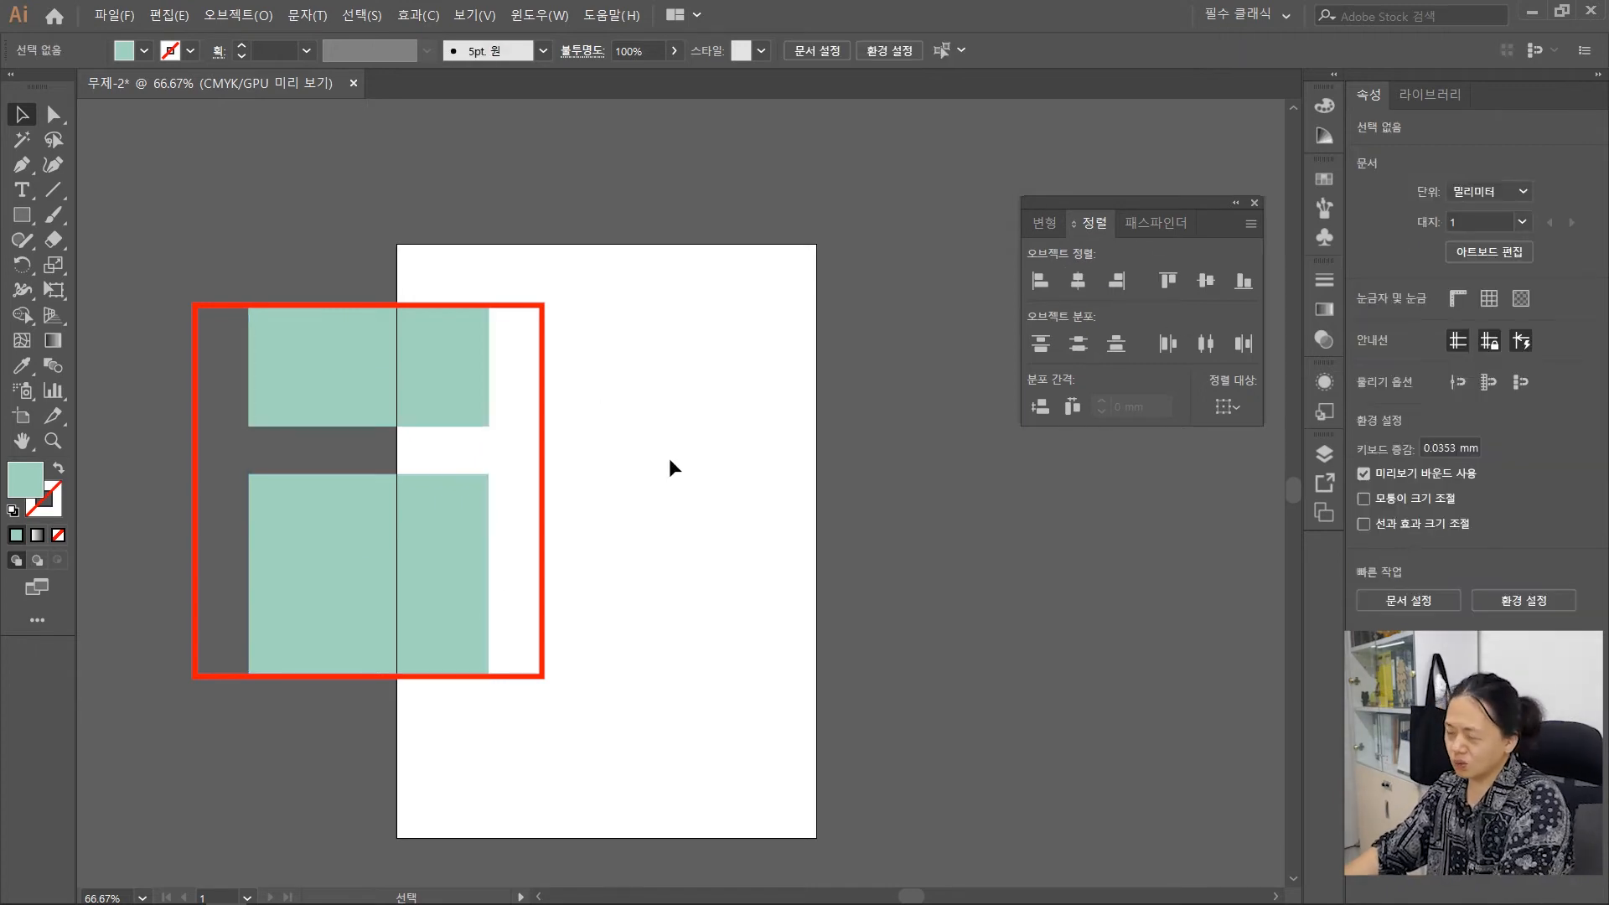
Move both rectangles together onto the artboard, with the smaller one centred at about X 100 mm, Y 39 mm, and deselect
drag(171, 299, 727, 806)
click(163, 234)
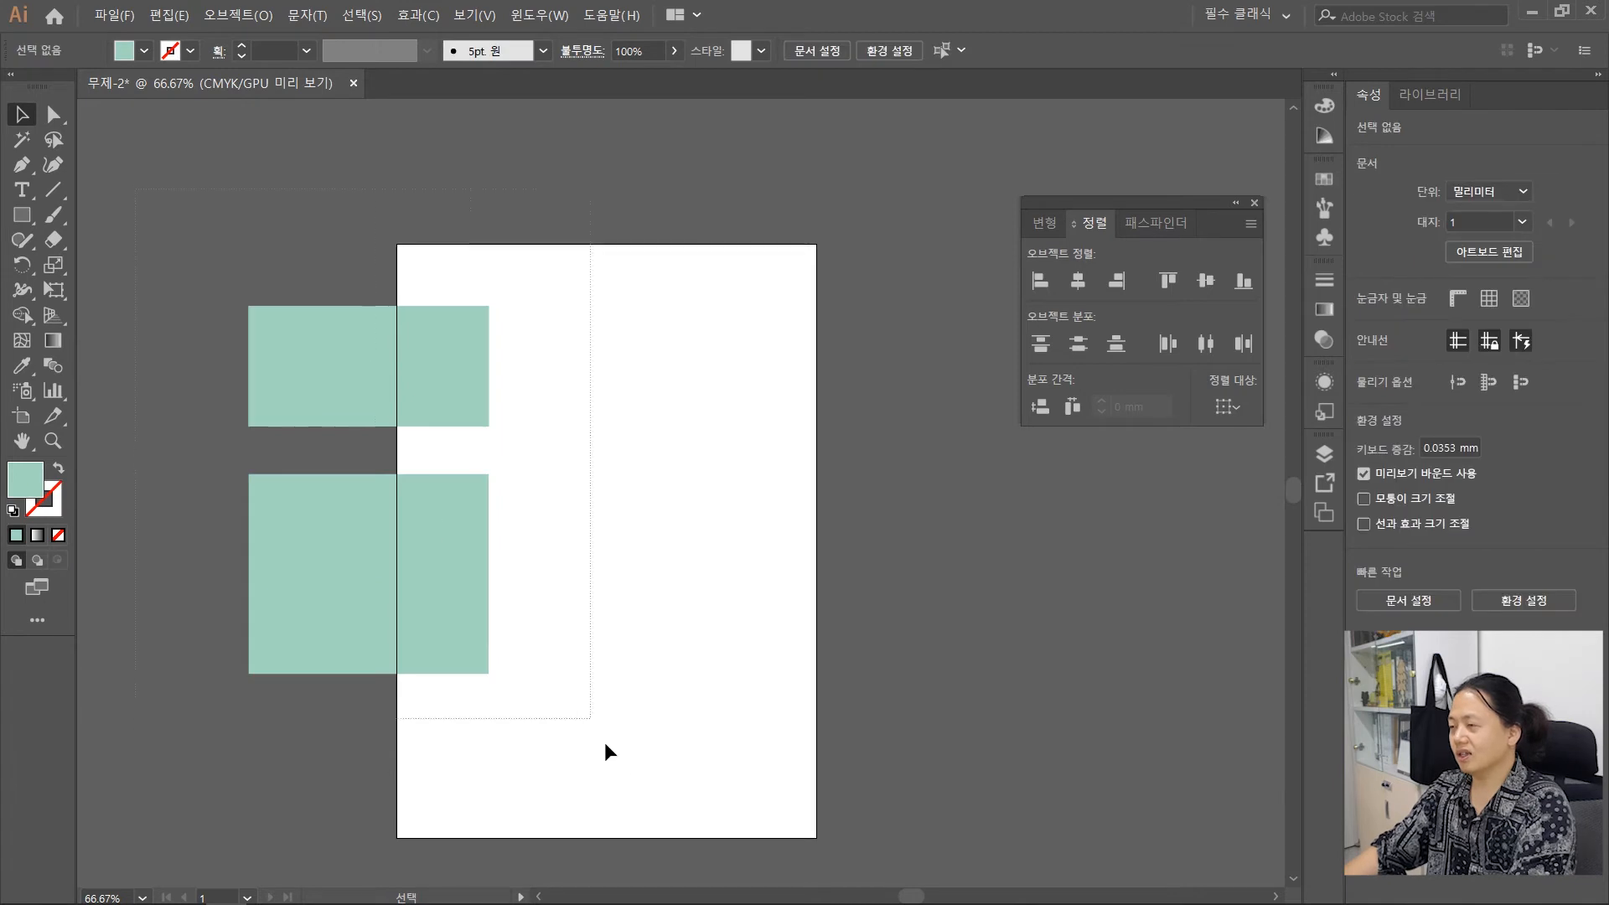
drag(453, 583, 668, 523)
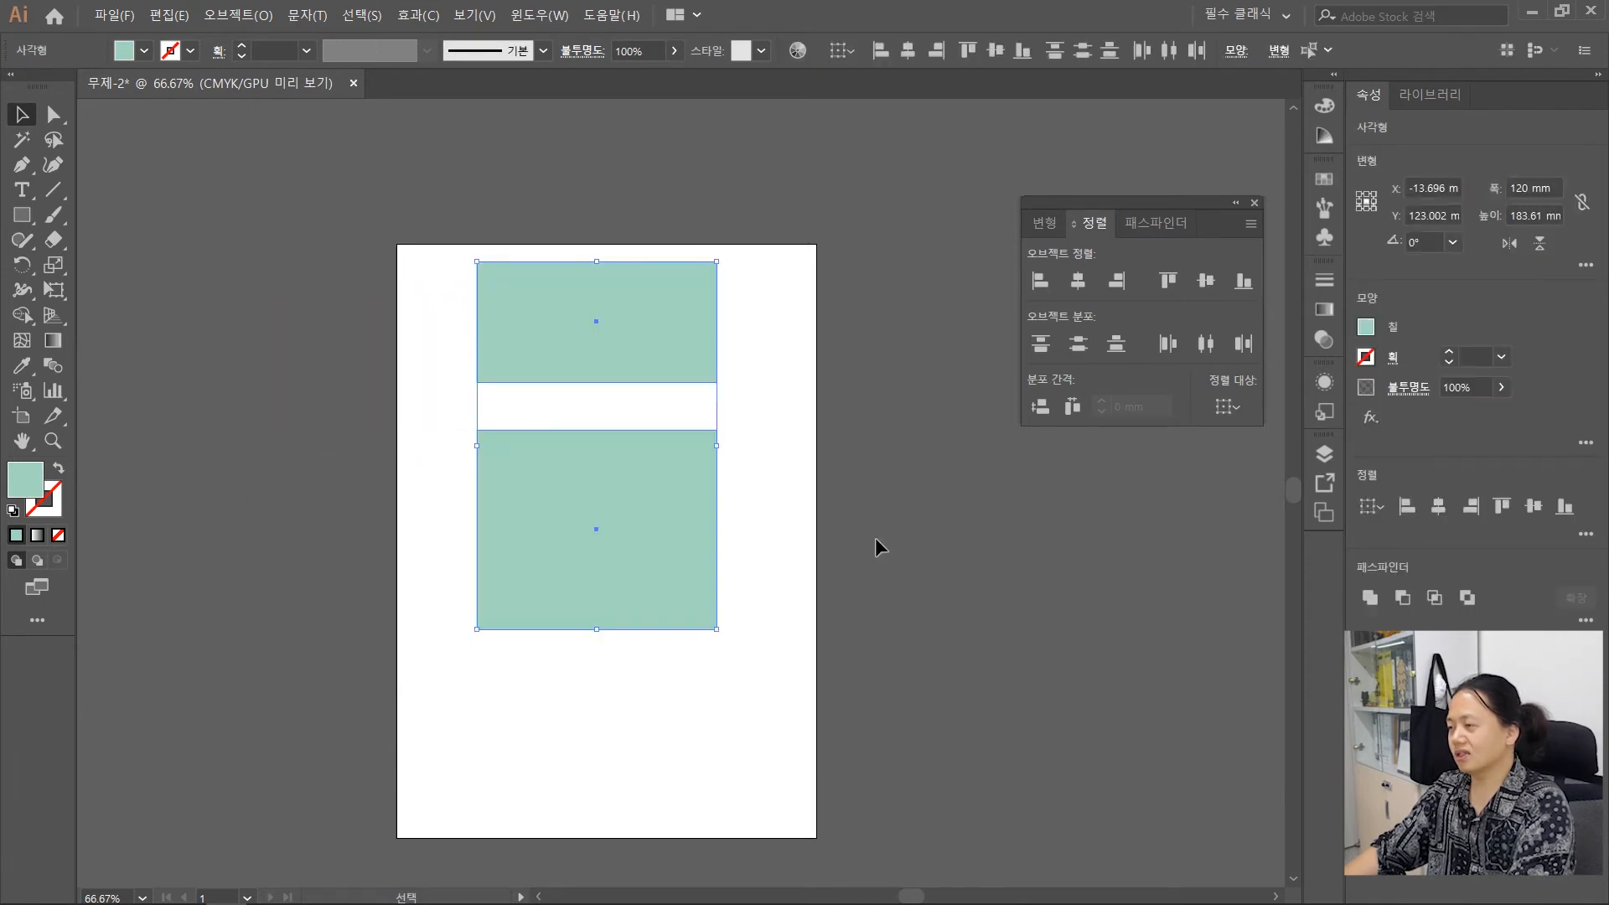
click(876, 543)
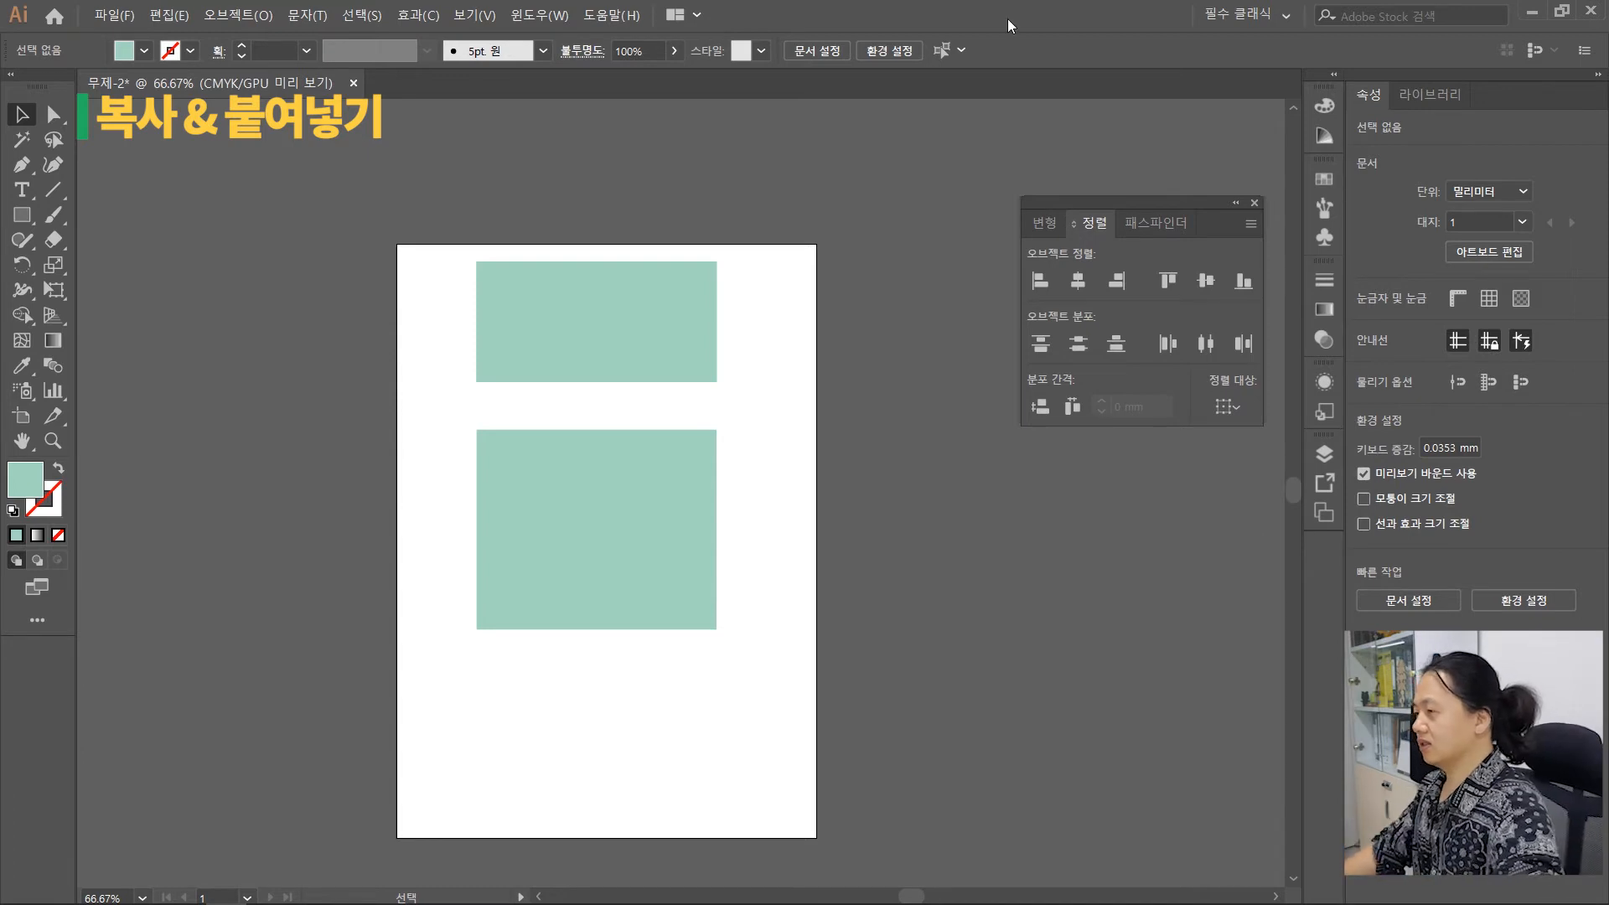
Copy and paste the 120 × 60 mm rectangle to below the larger one, and delete the pasted copy
click(552, 301)
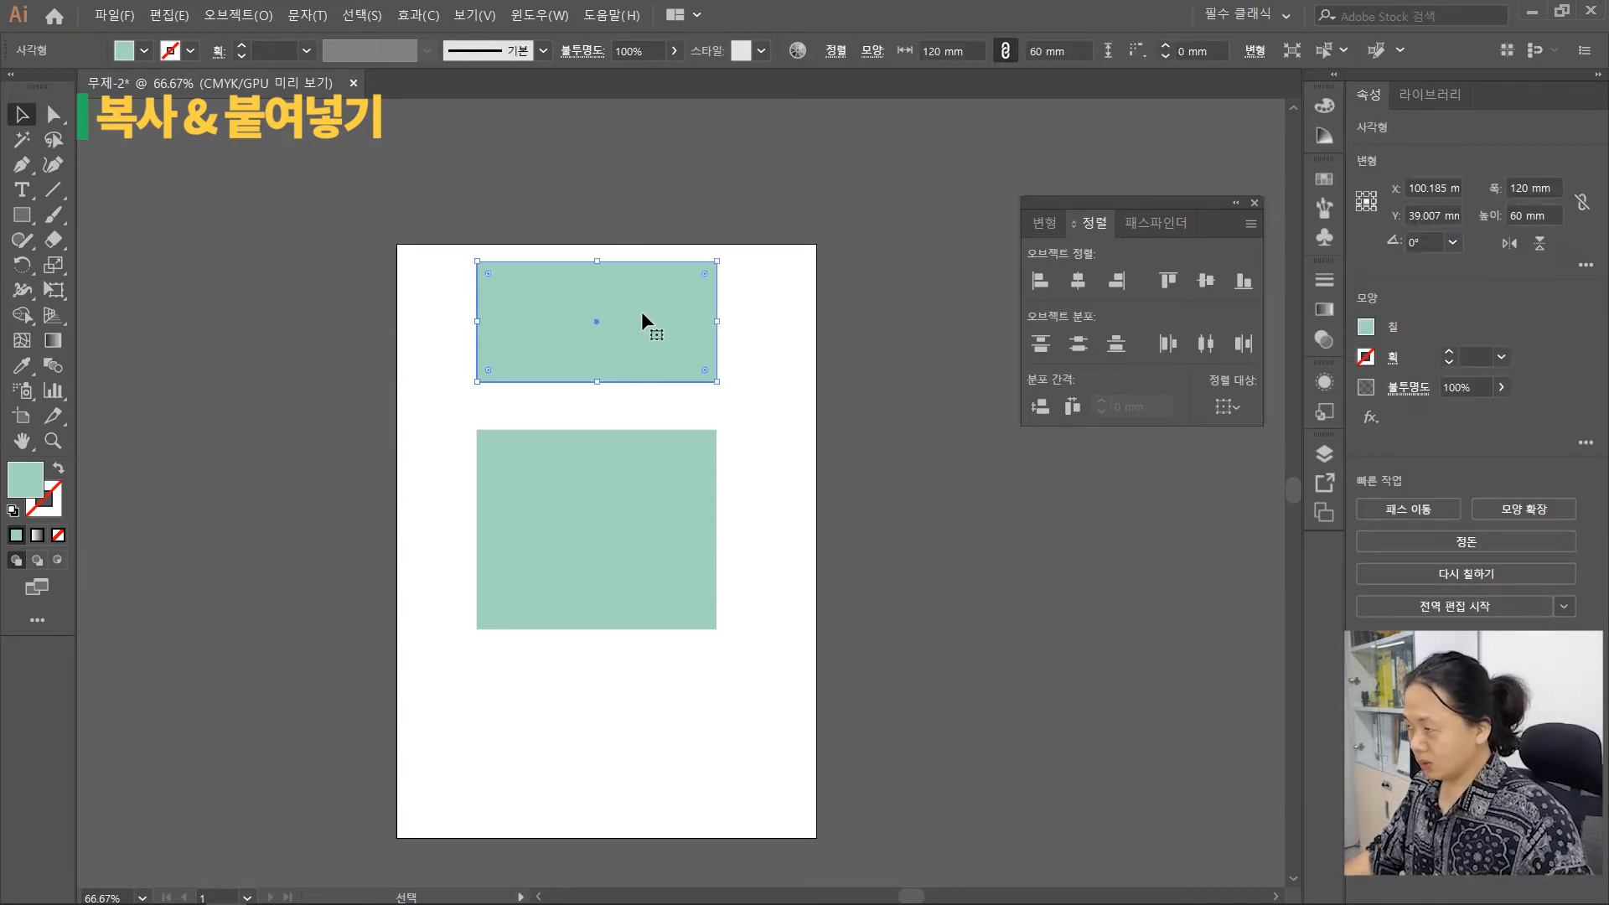
key(ctrl+c)
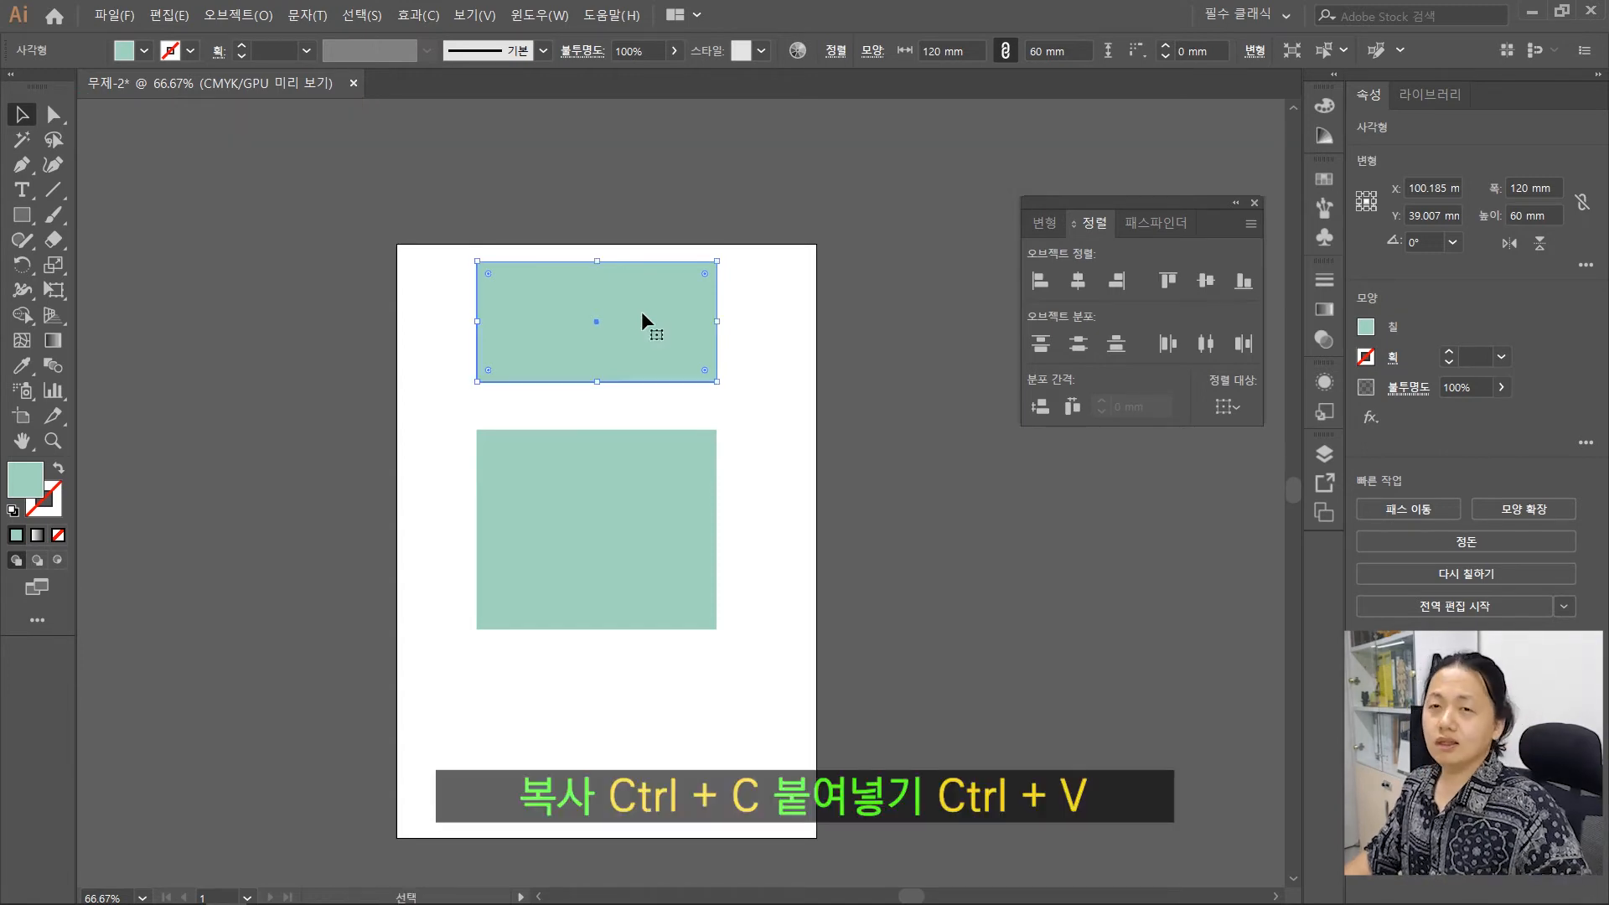
key(ctrl+v)
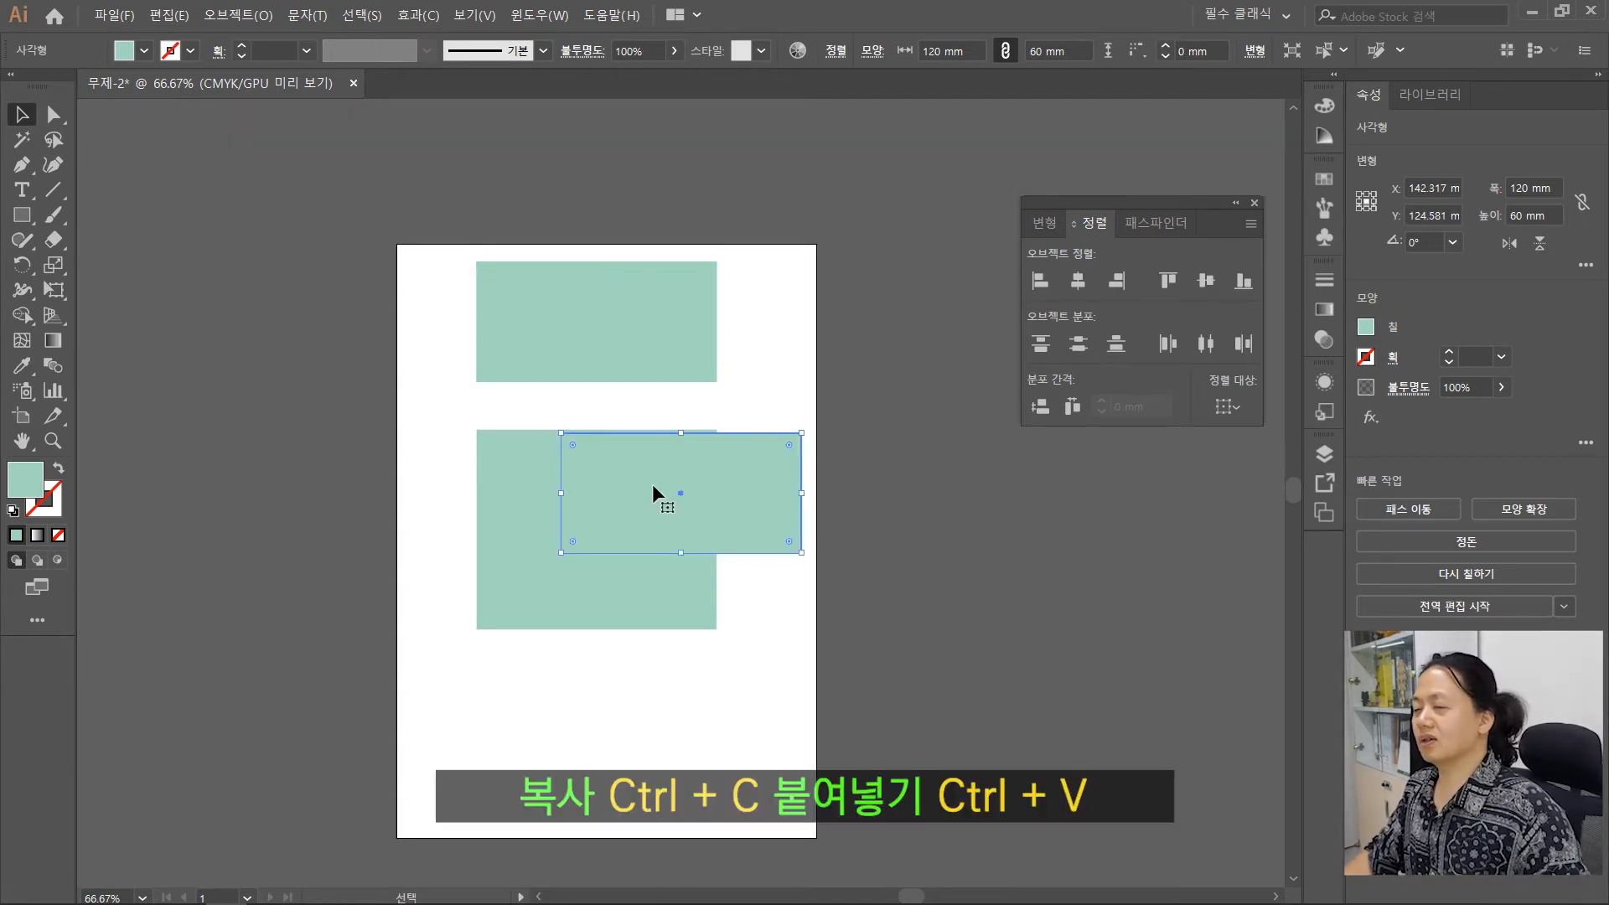
click(1043, 585)
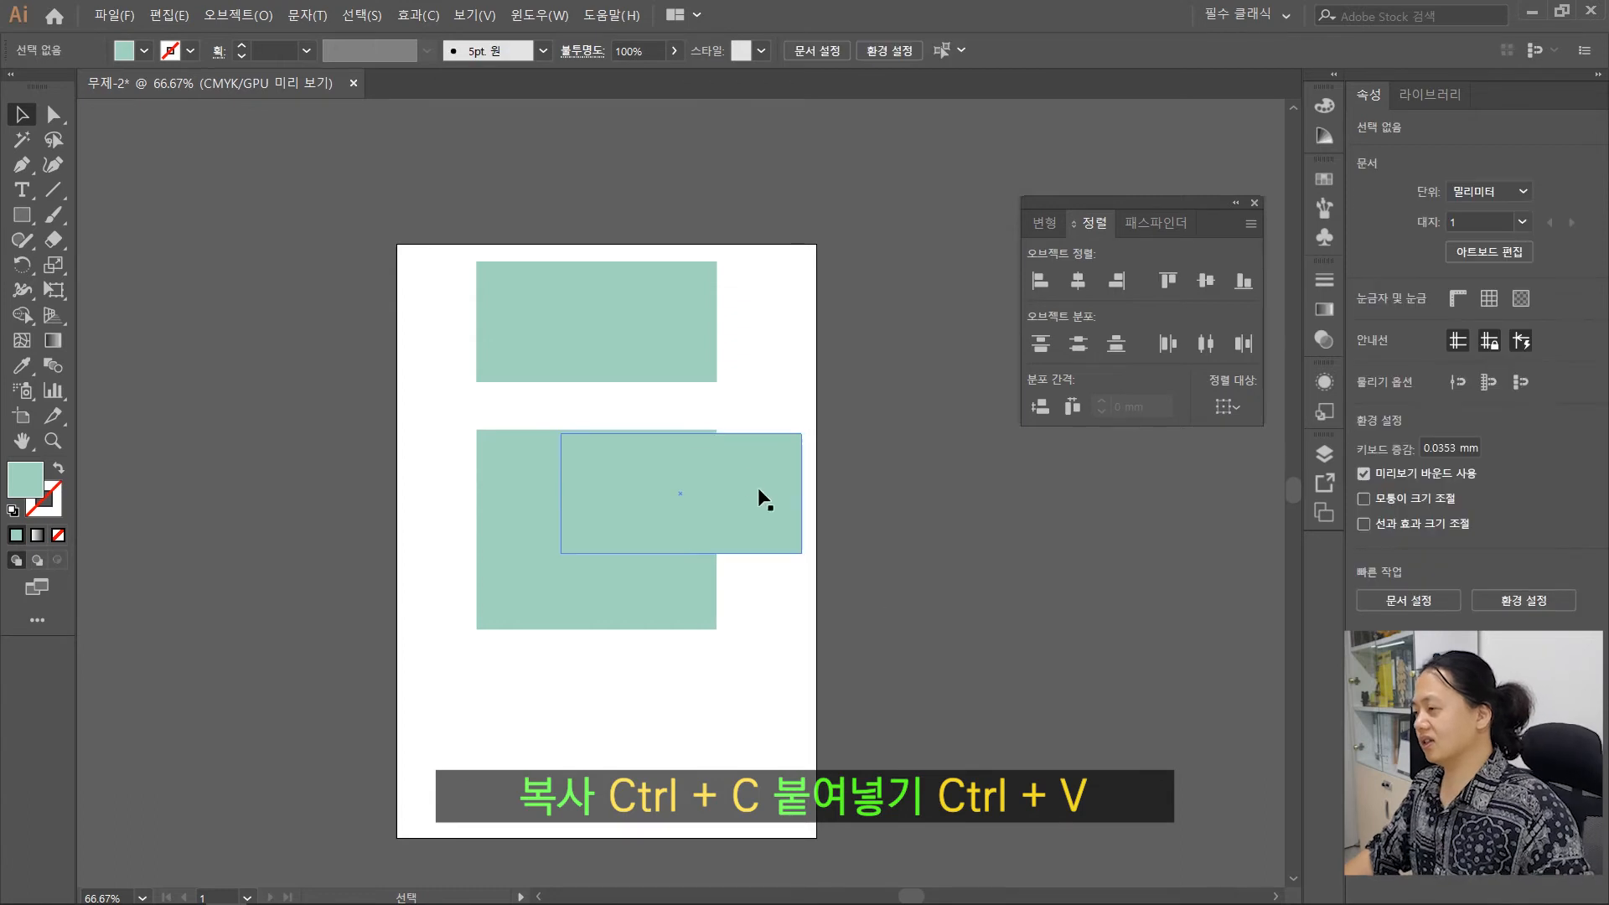
click(750, 464)
drag(759, 479, 672, 702)
click(970, 486)
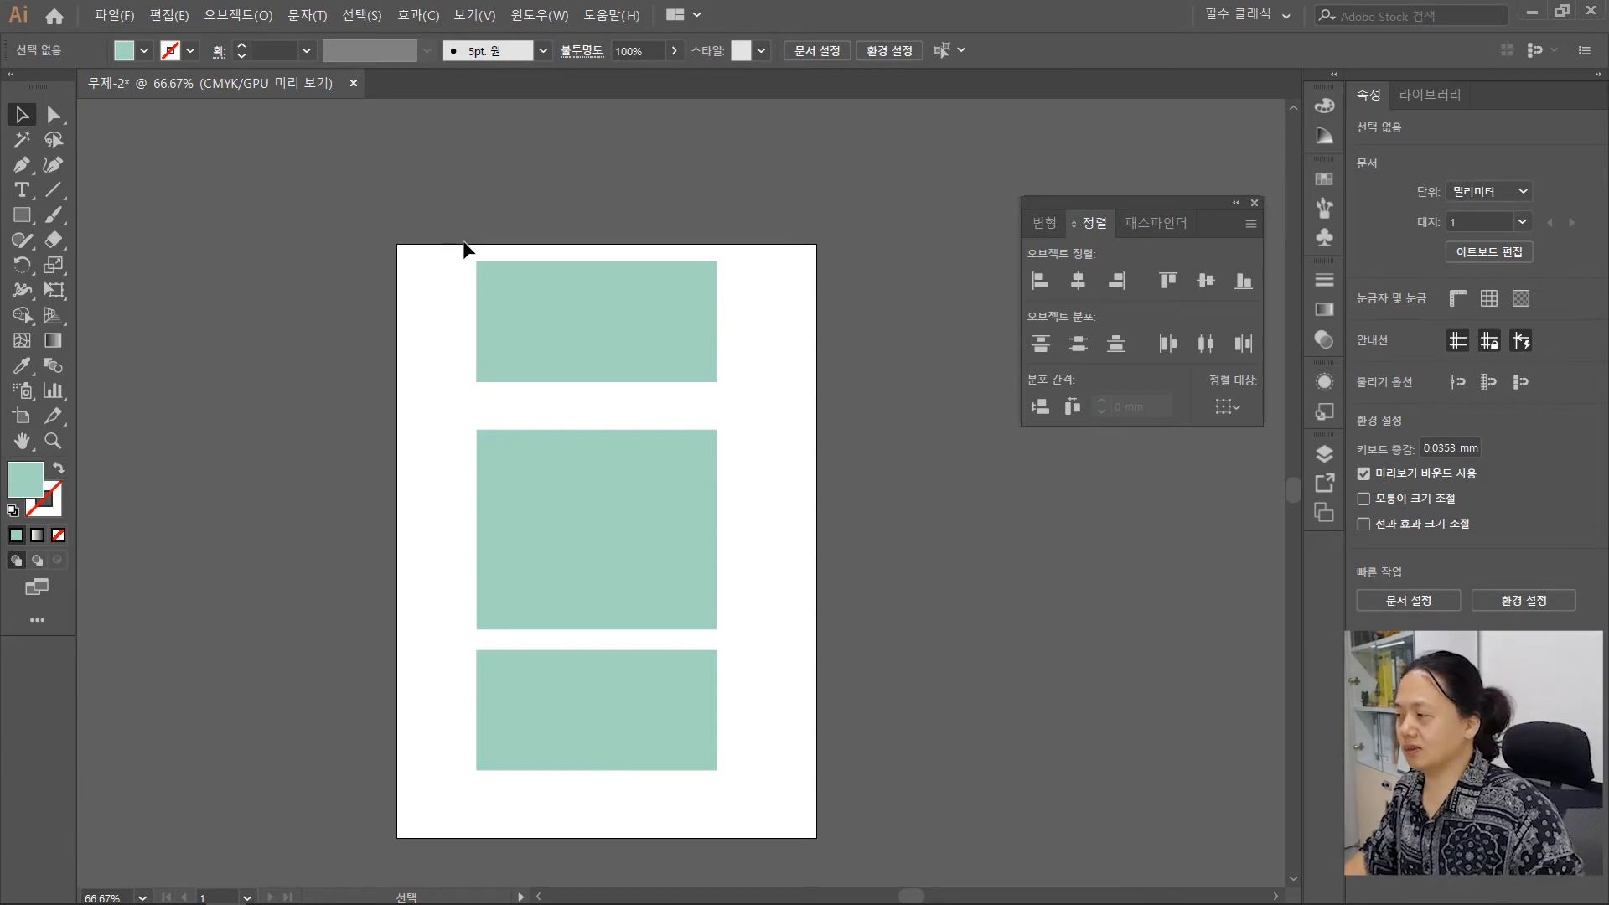
click(606, 712)
key(Delete)
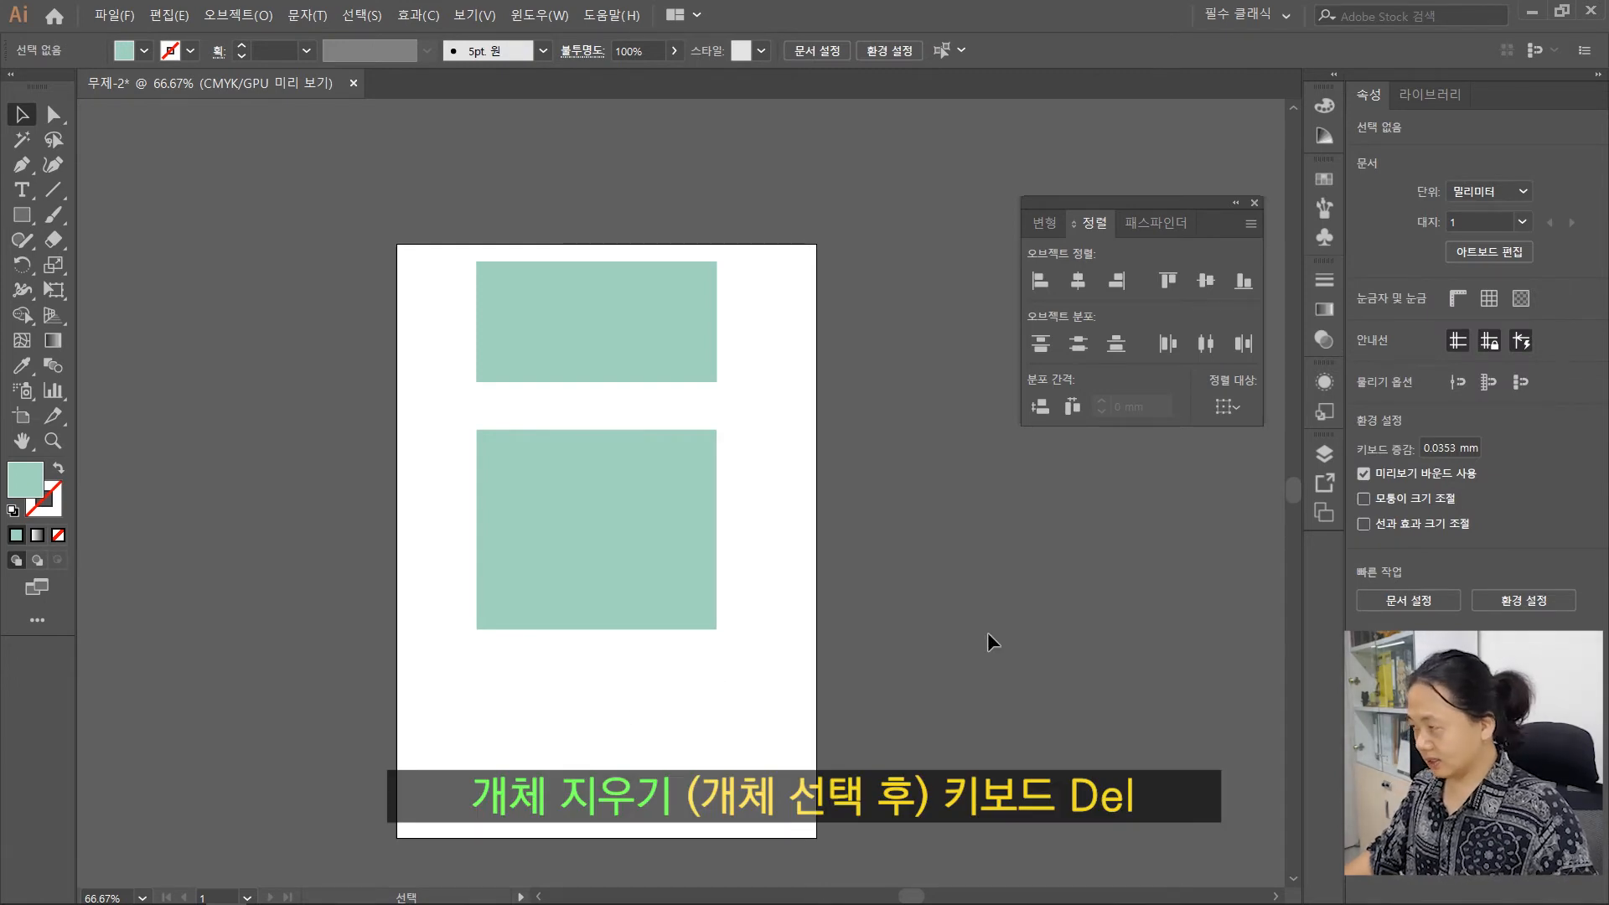
Duplicate the 120 × 60 mm rectangle directly to below the larger one, centred at X 105 mm, Y about 242 mm
click(634, 316)
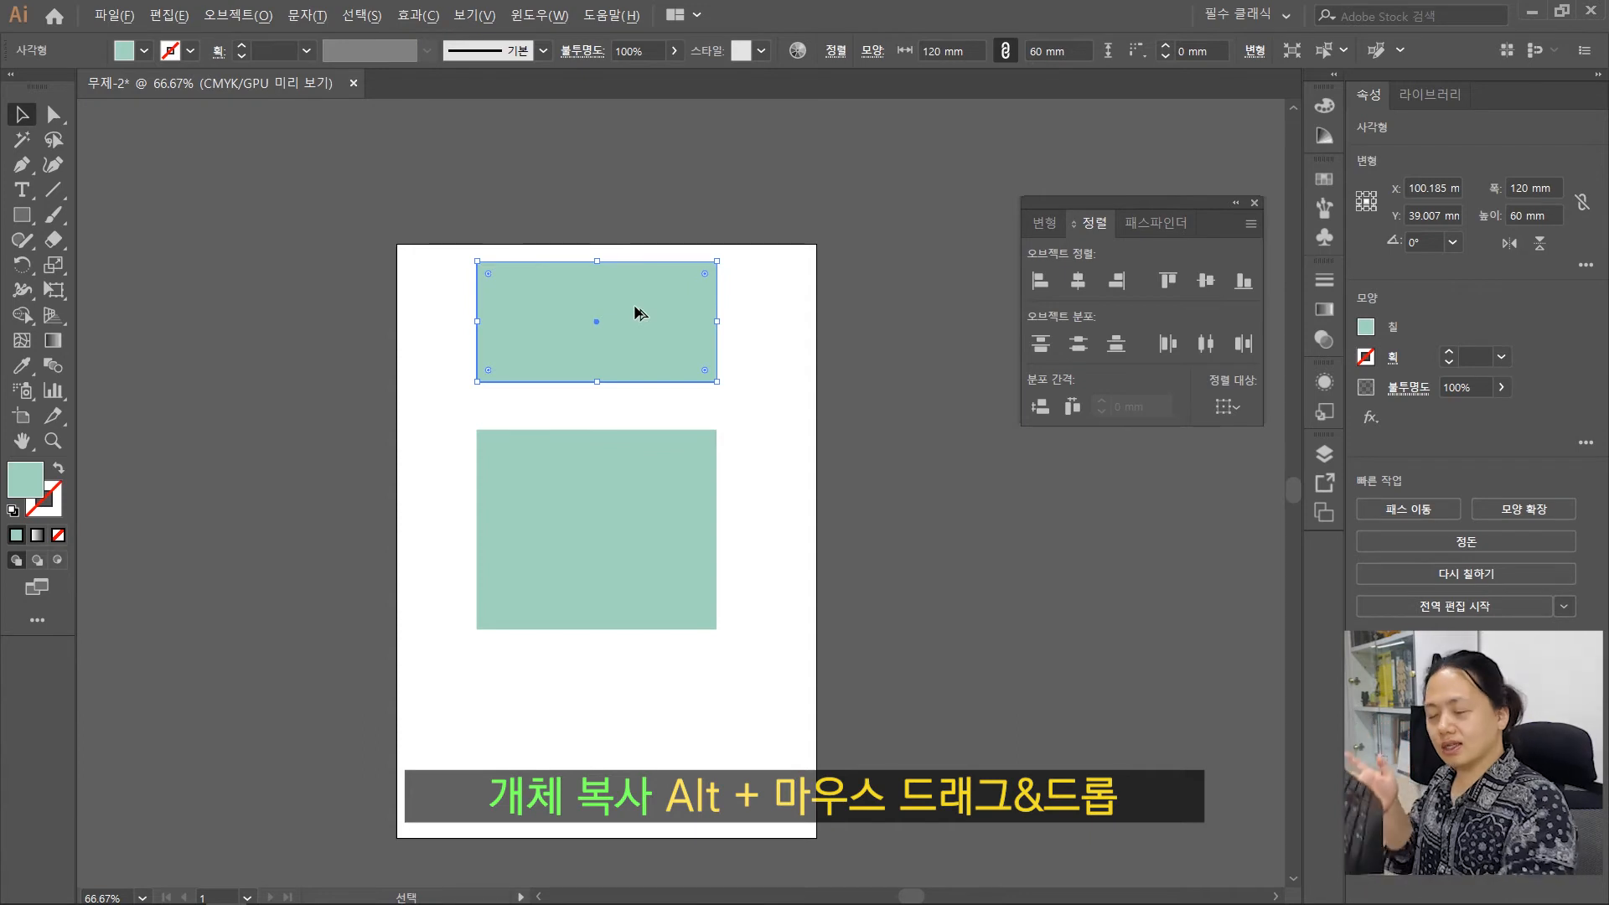
drag(636, 313, 636, 716)
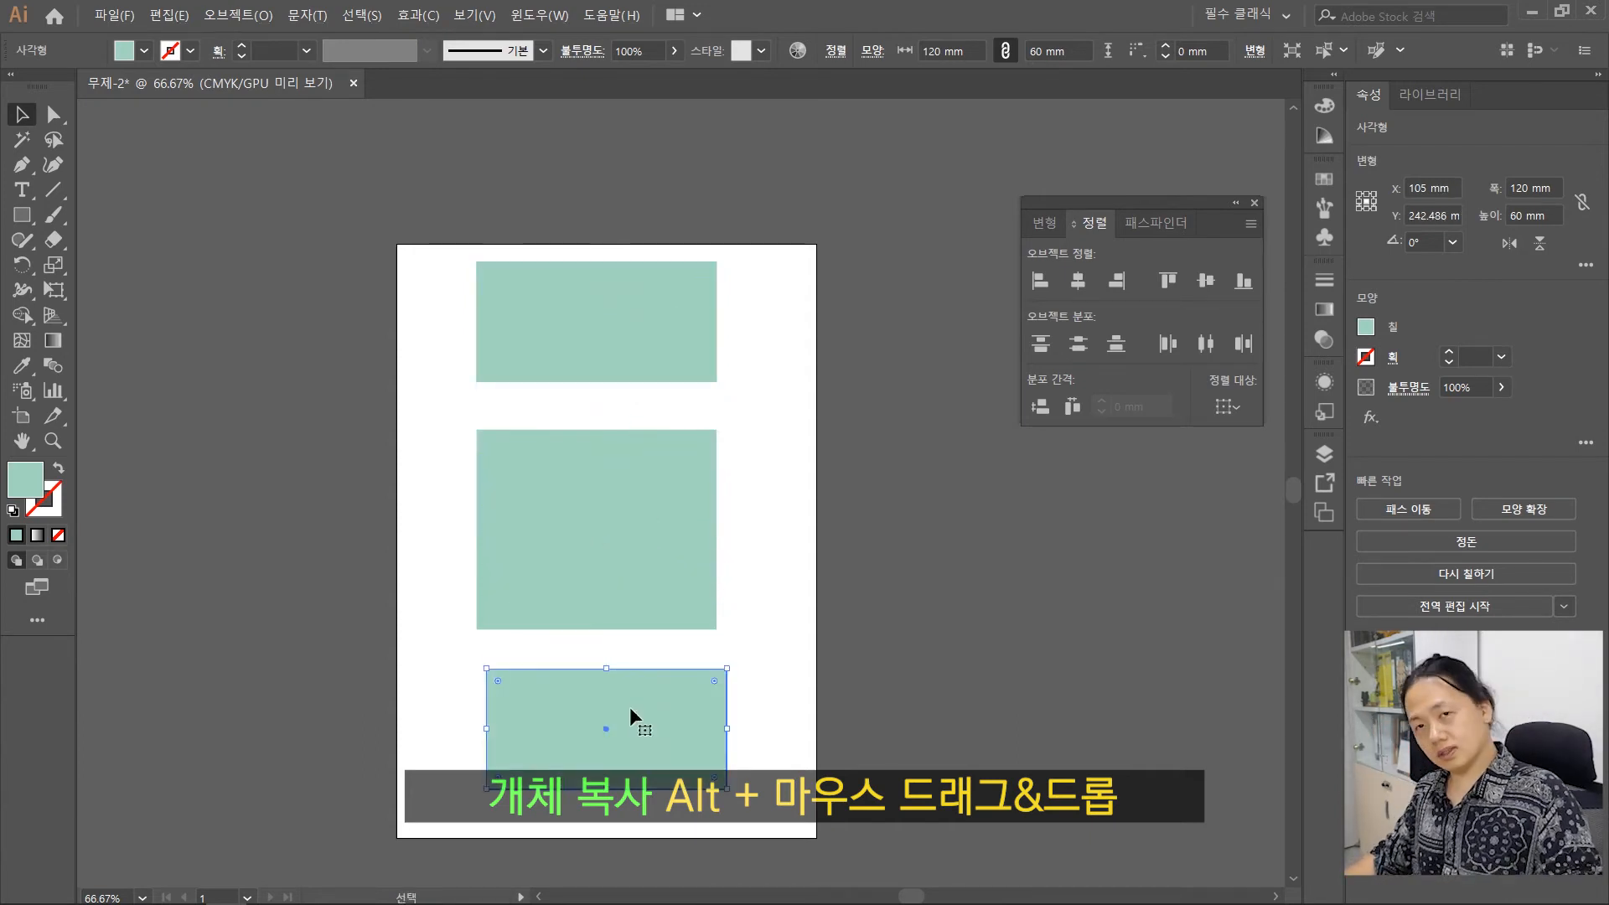
Undo the last duplicate and duplicate the 120 × 60 mm rectangle again below the larger one, centred at about X 117 mm, Y 259 mm
key(ctrl+z)
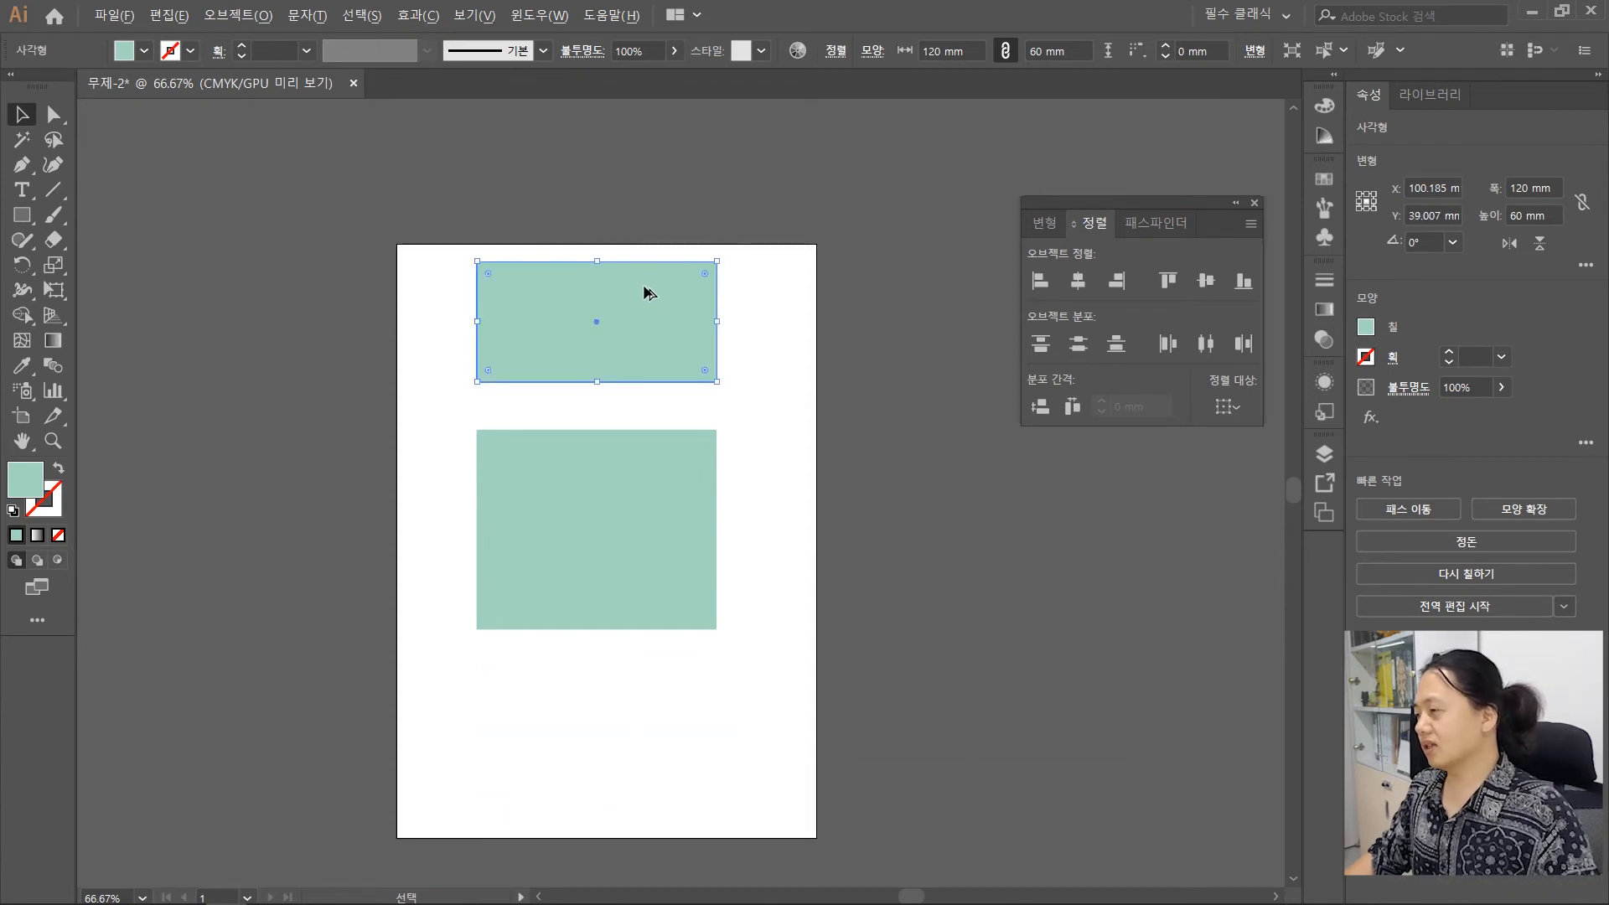
drag(650, 289, 675, 727)
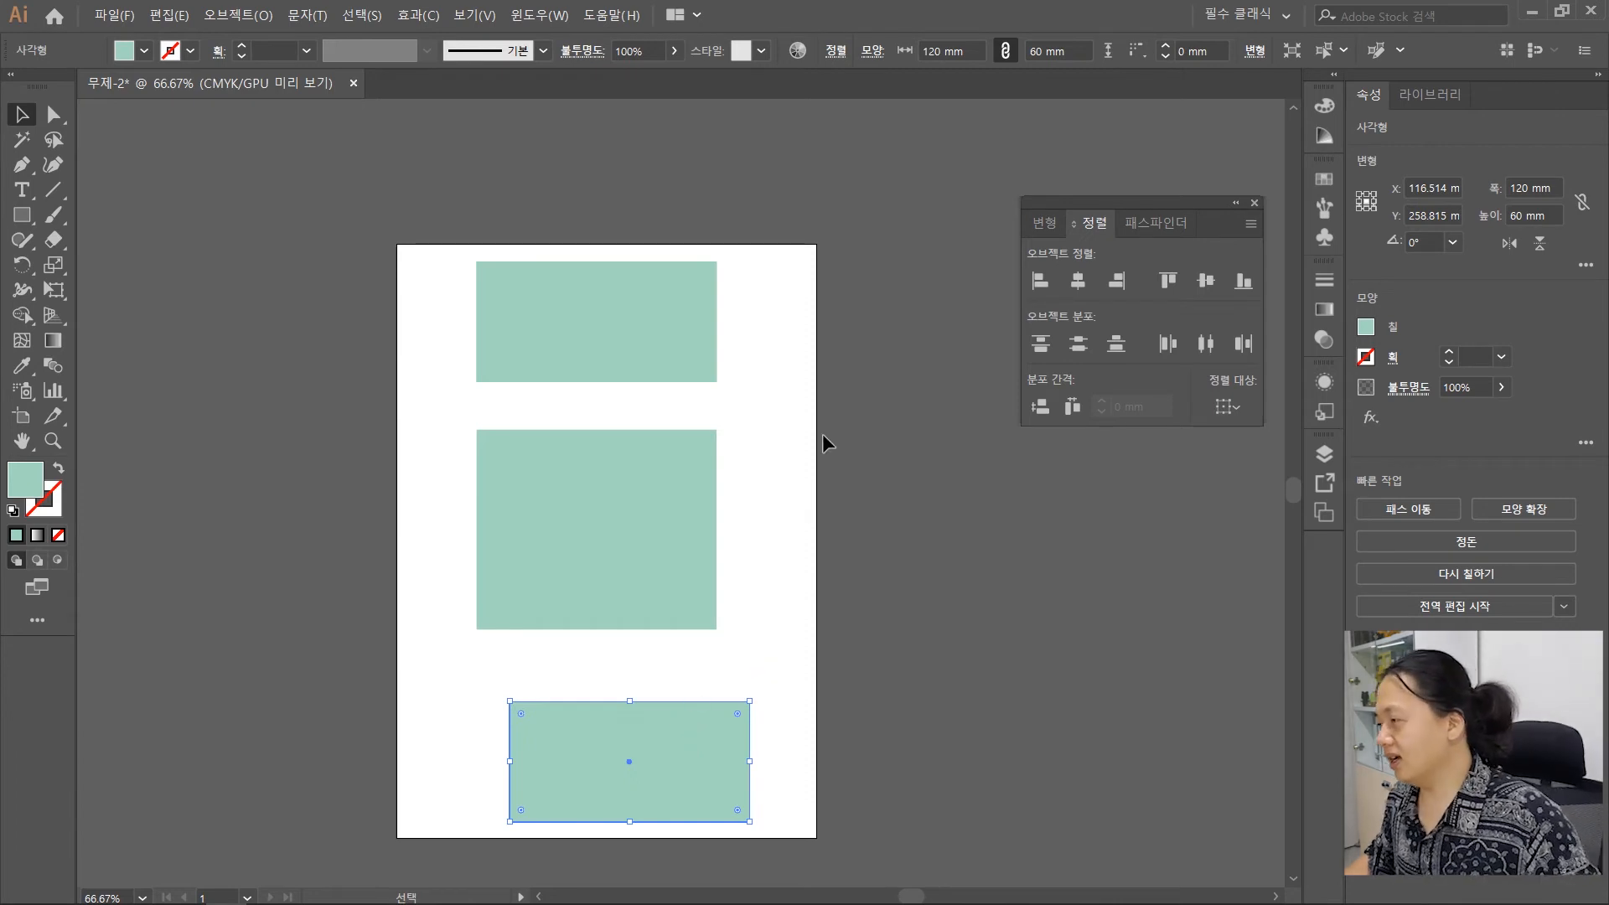
click(862, 645)
scroll(860, 641, down, 2)
scroll(855, 632, up, 1)
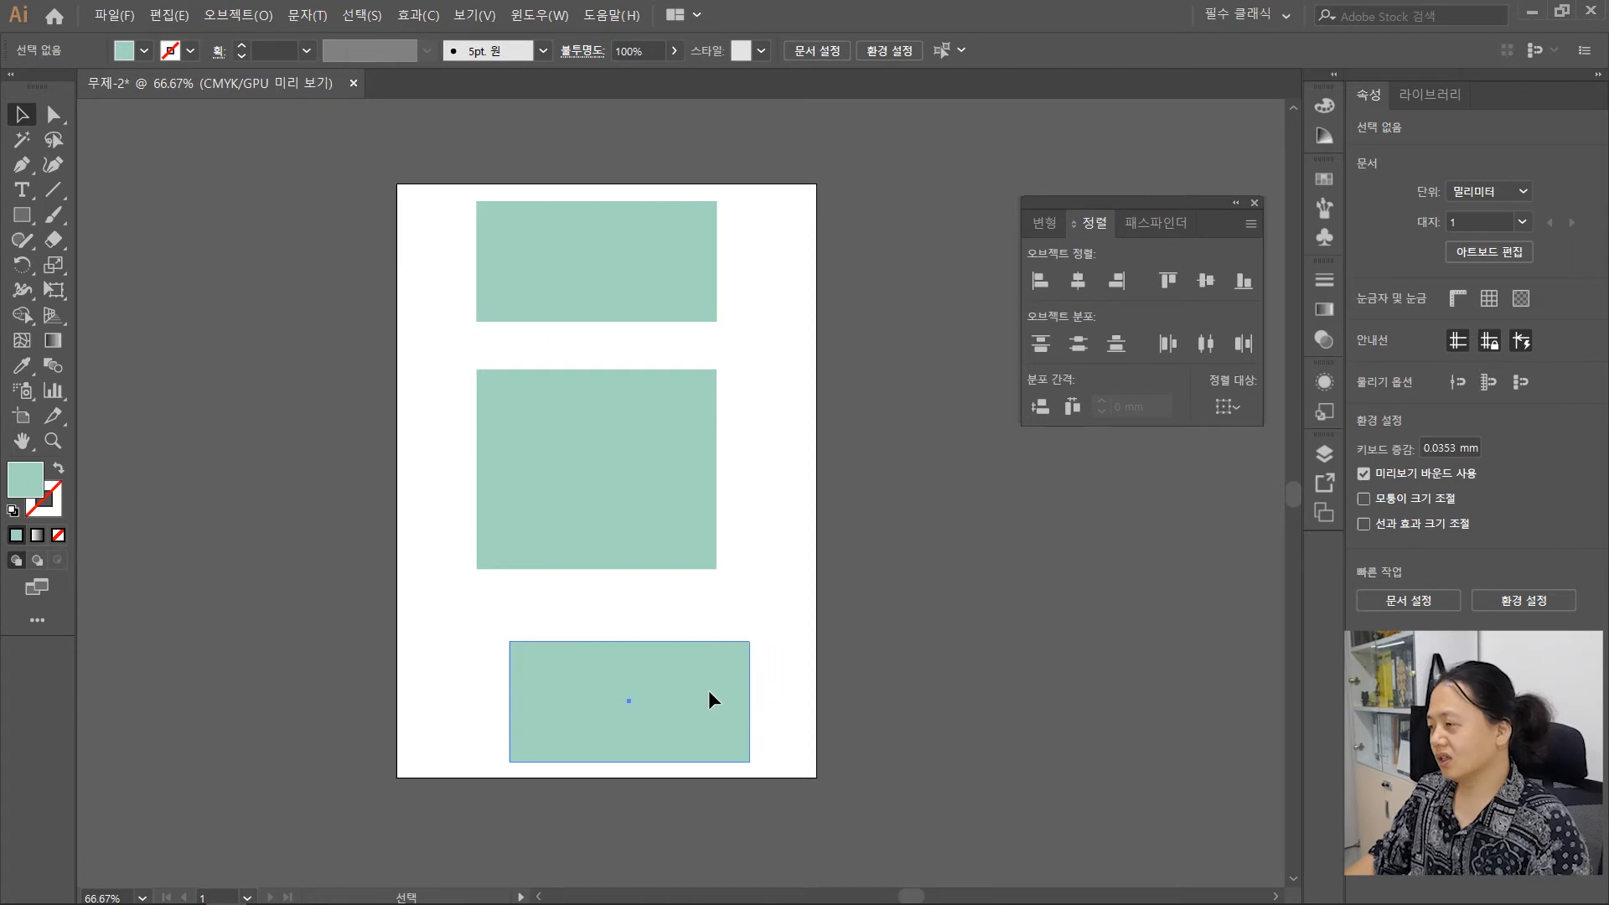
Shift the bottom rectangle partly past the artboard's right edge, and align the horizontal centres of all three rectangles to each other
drag(708, 690, 677, 648)
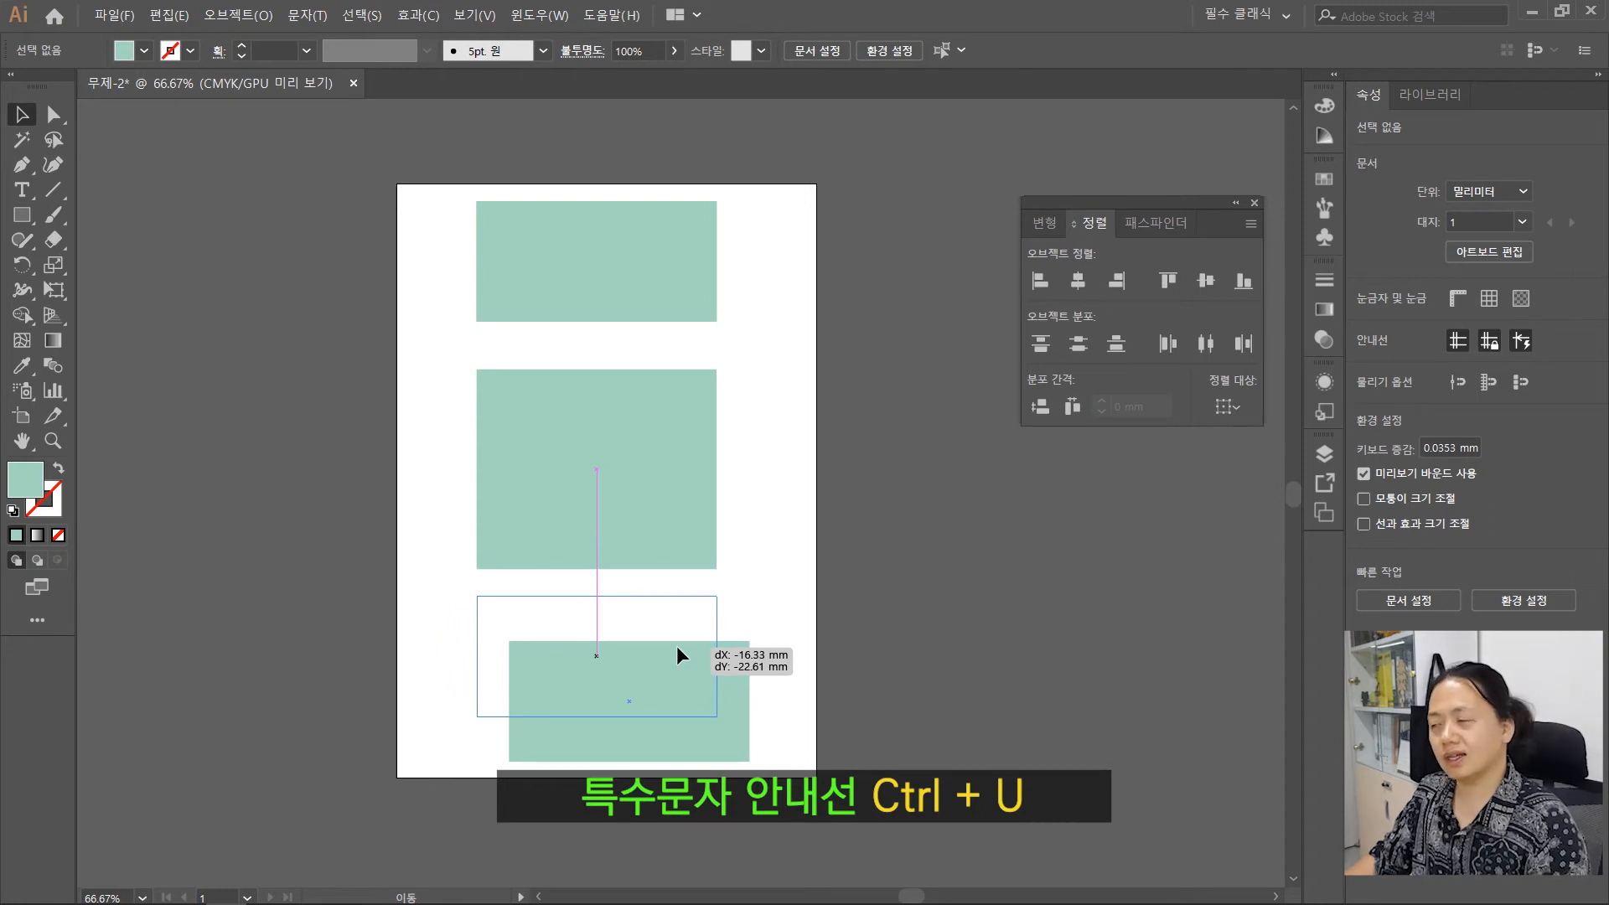
drag(676, 645, 758, 652)
drag(287, 136, 904, 827)
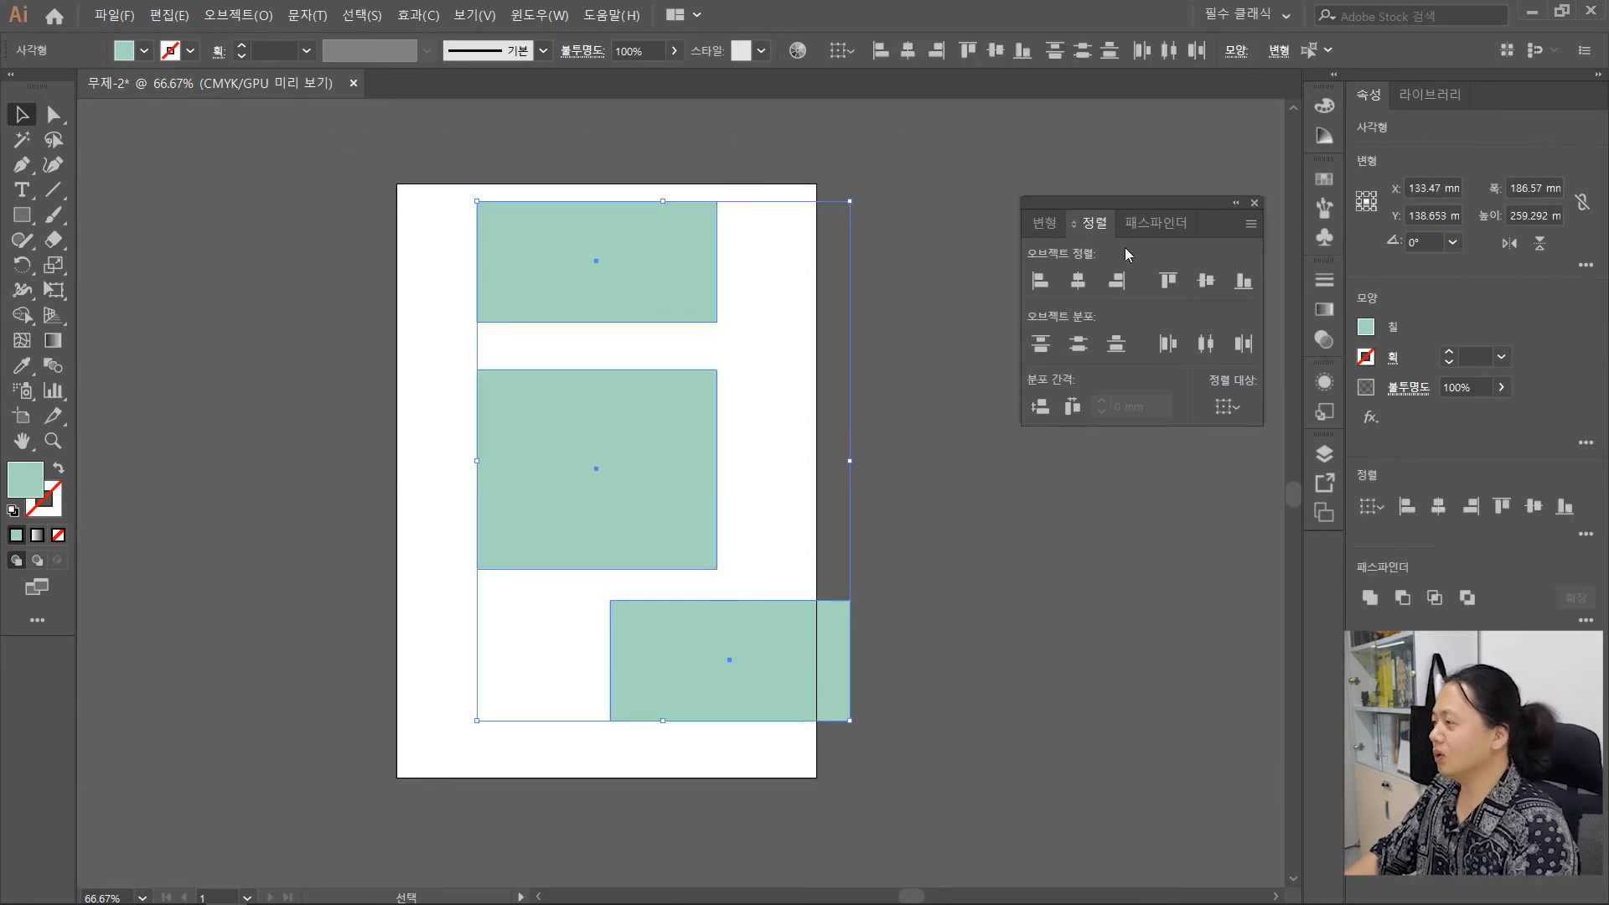
click(1076, 280)
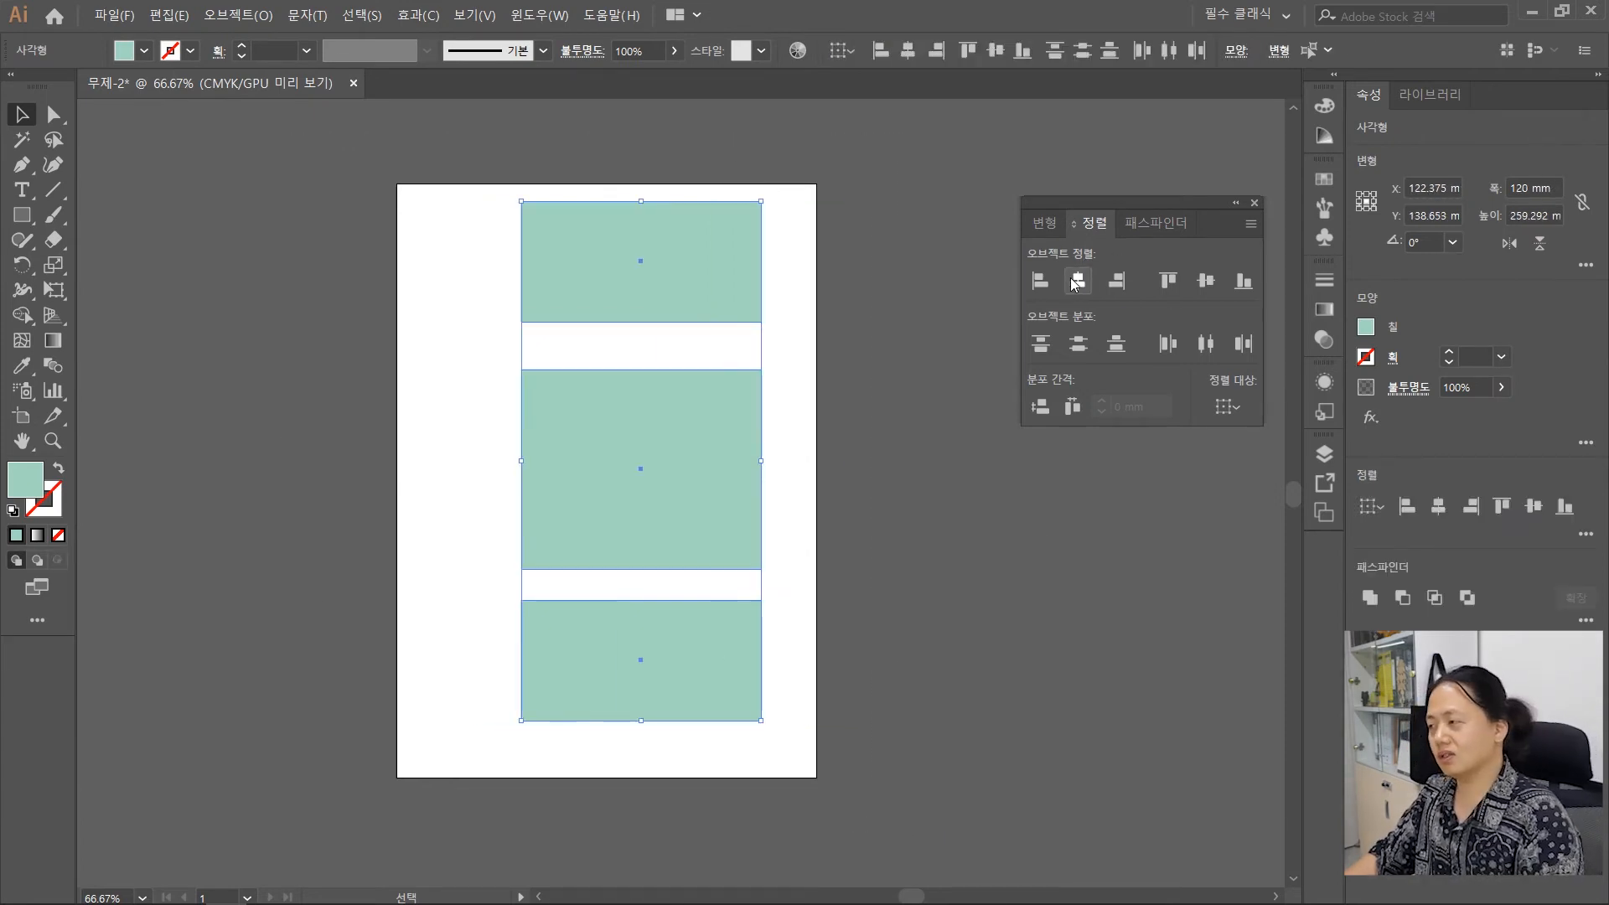
click(912, 258)
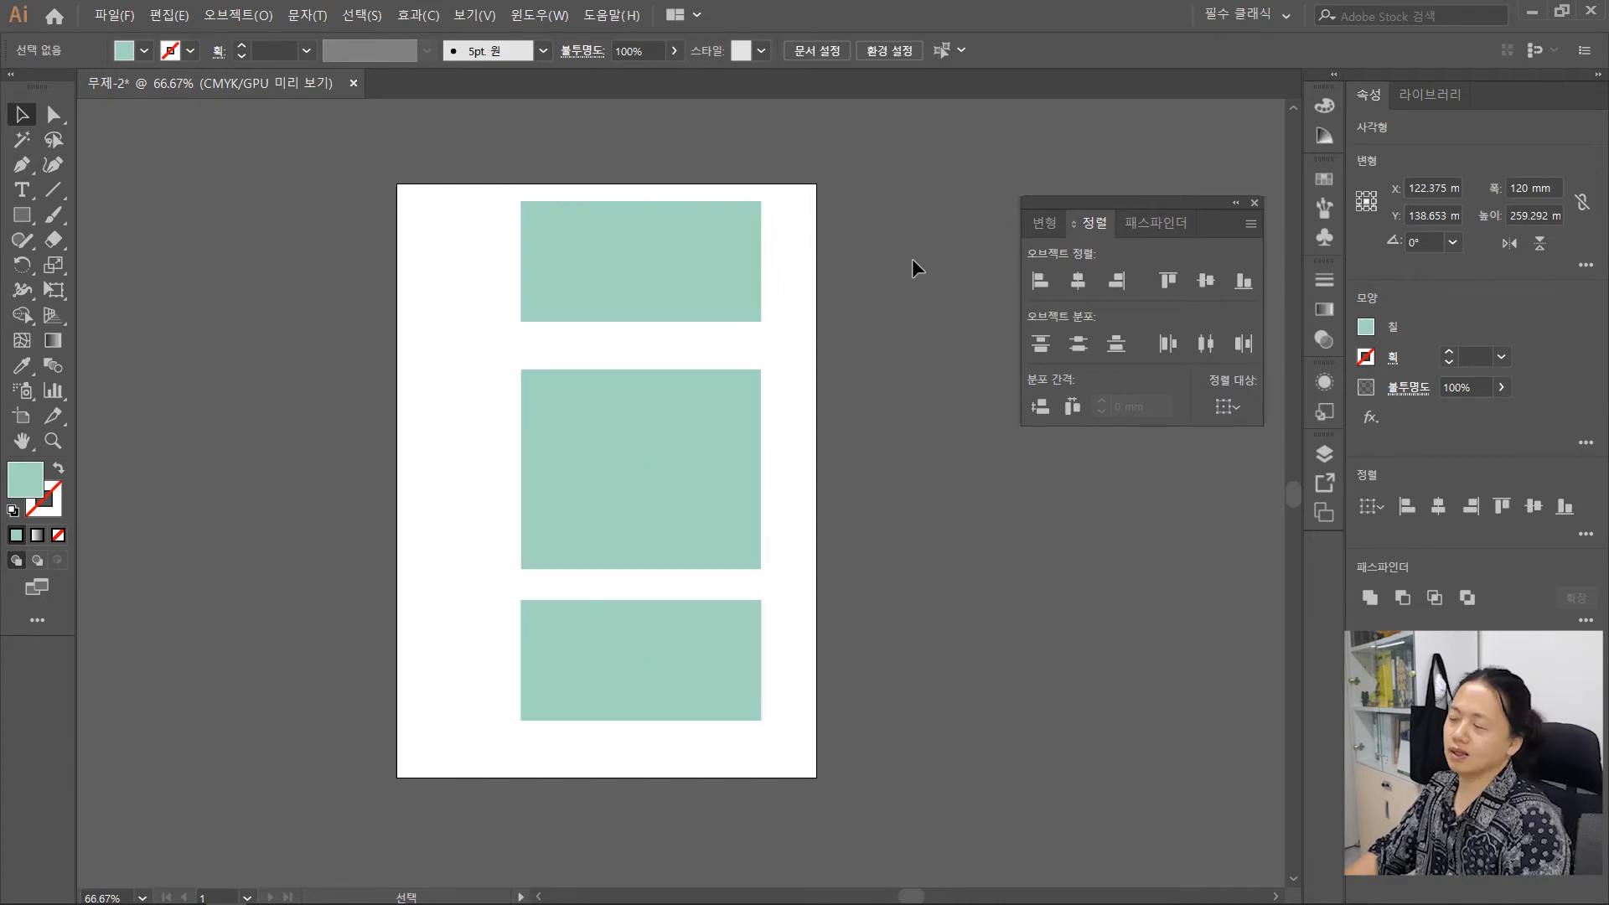
click(1254, 203)
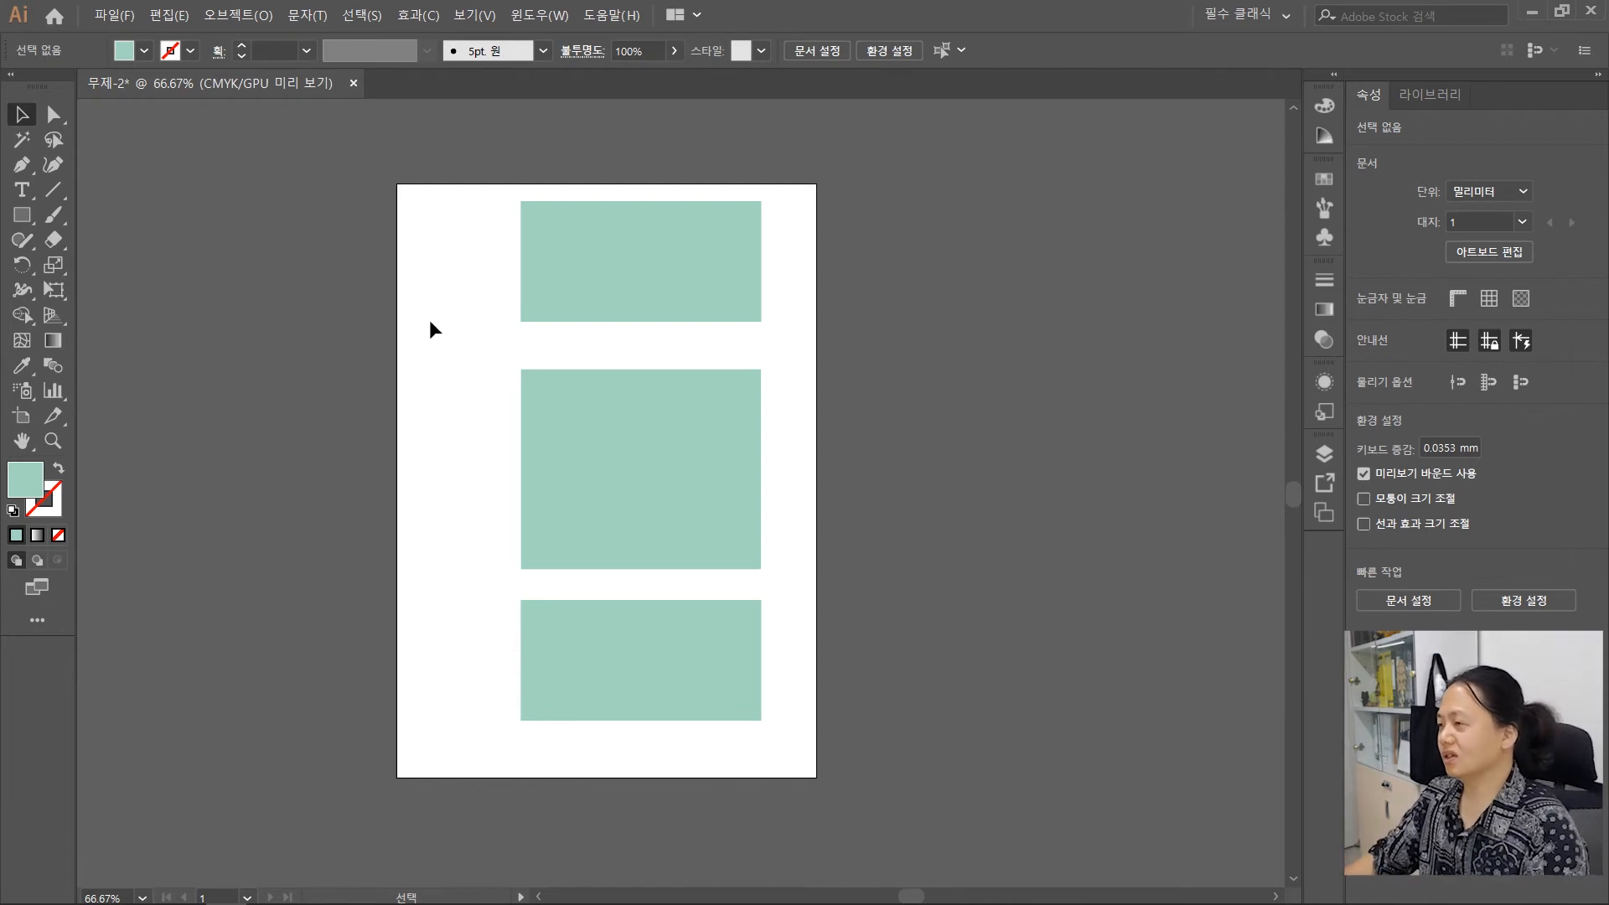
Move all three rectangles together onto the empty canvas well to the right of the artboard, and deselect them
drag(425, 261, 793, 642)
drag(641, 489, 1083, 481)
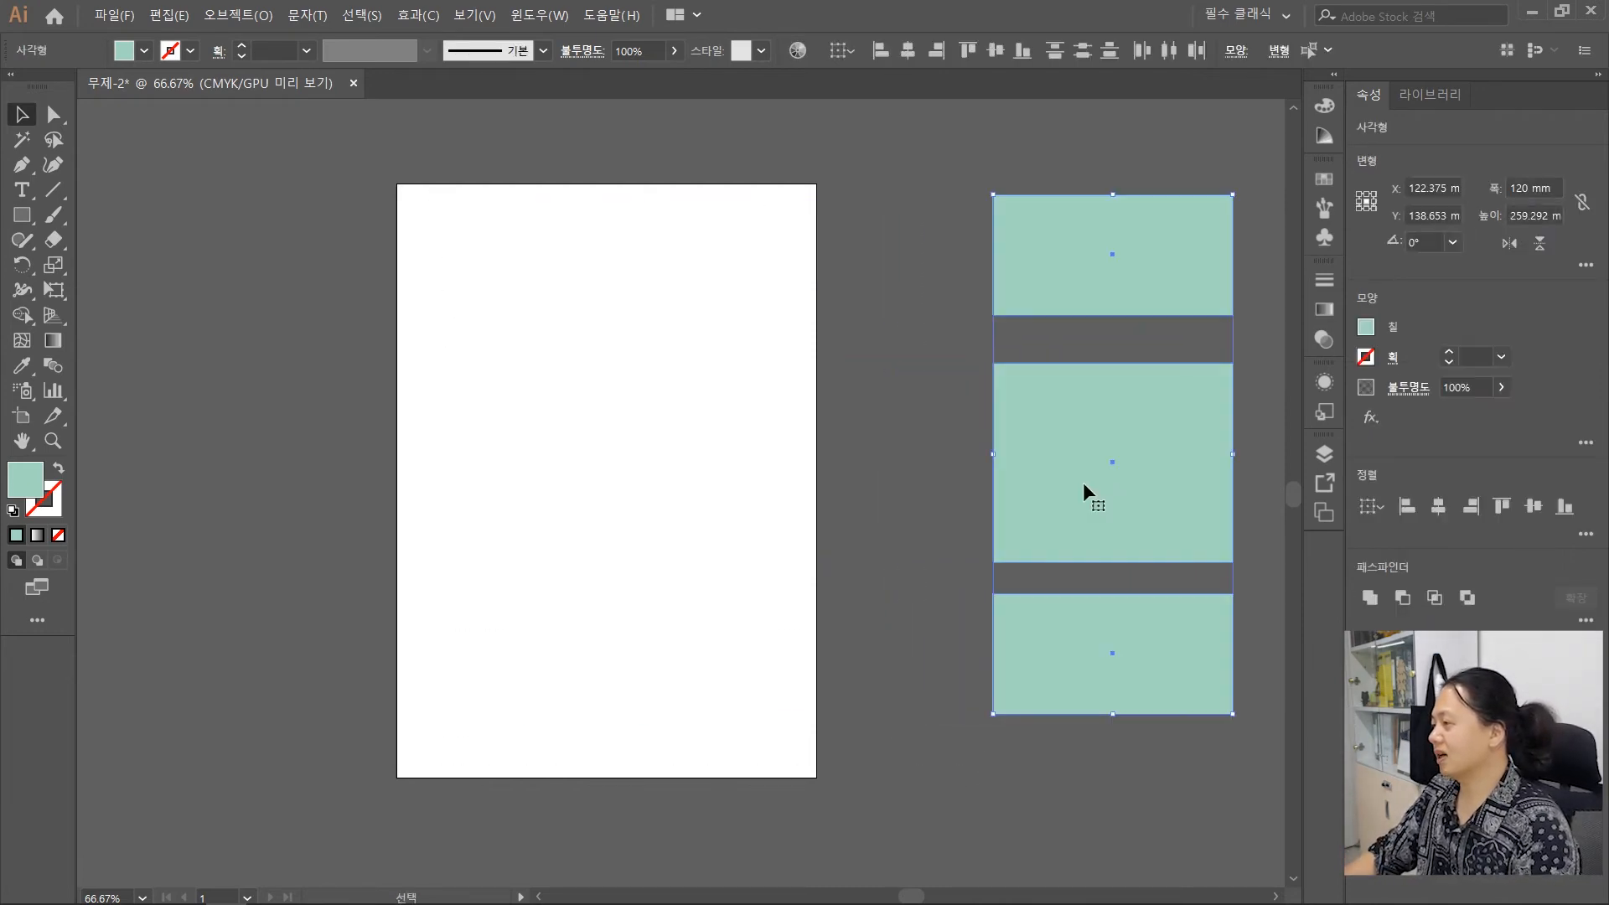
drag(754, 563, 207, 576)
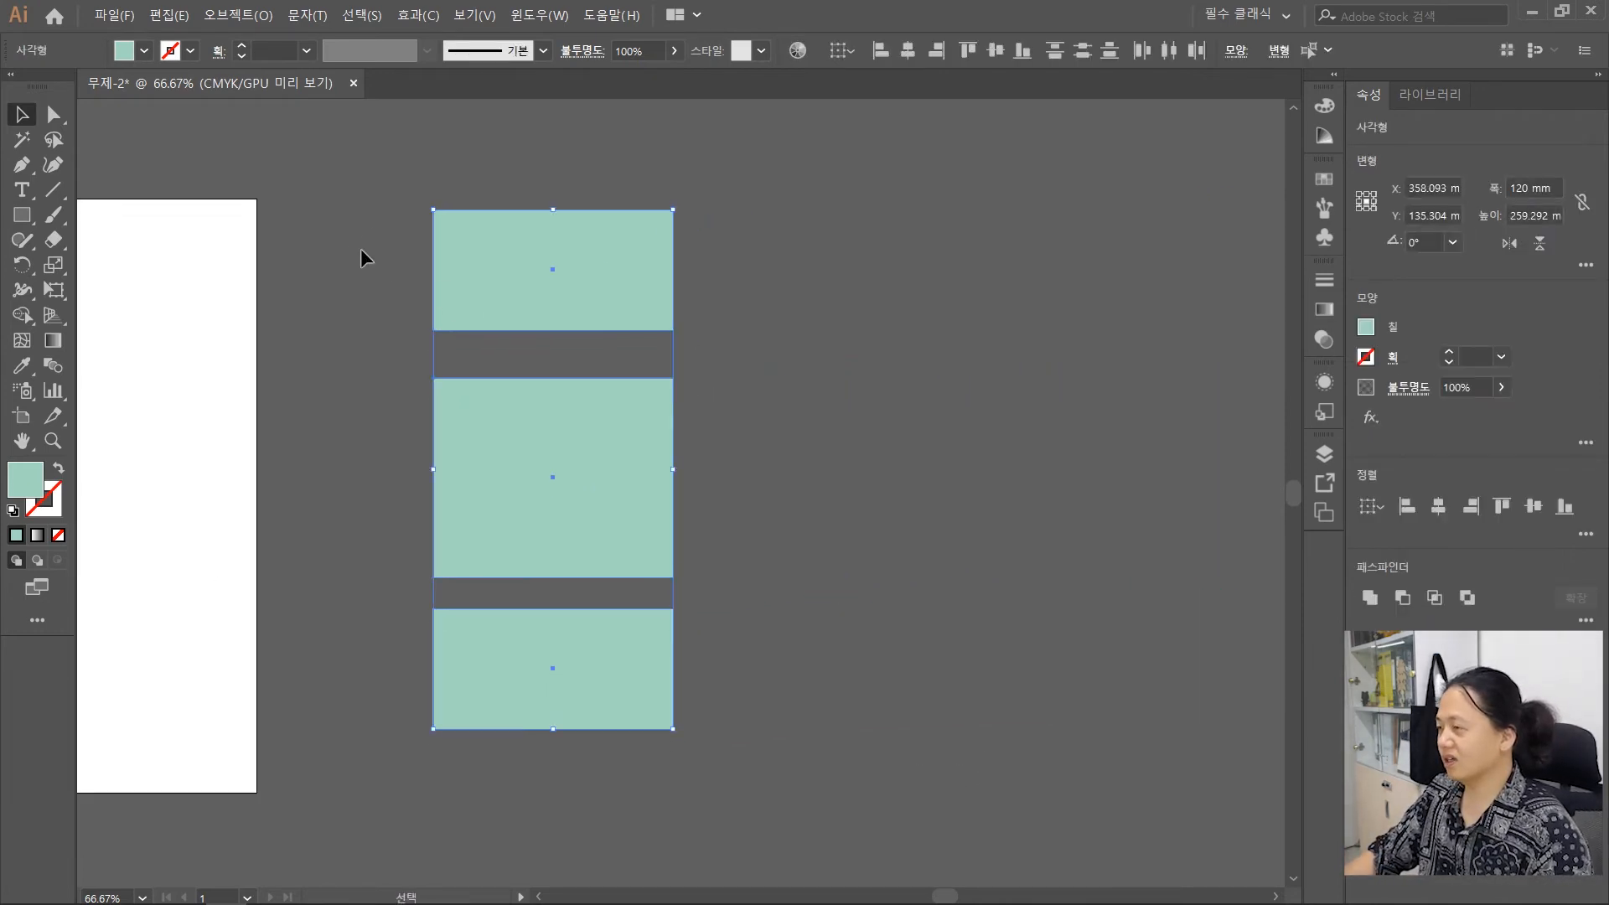
drag(610, 538, 788, 545)
click(1128, 539)
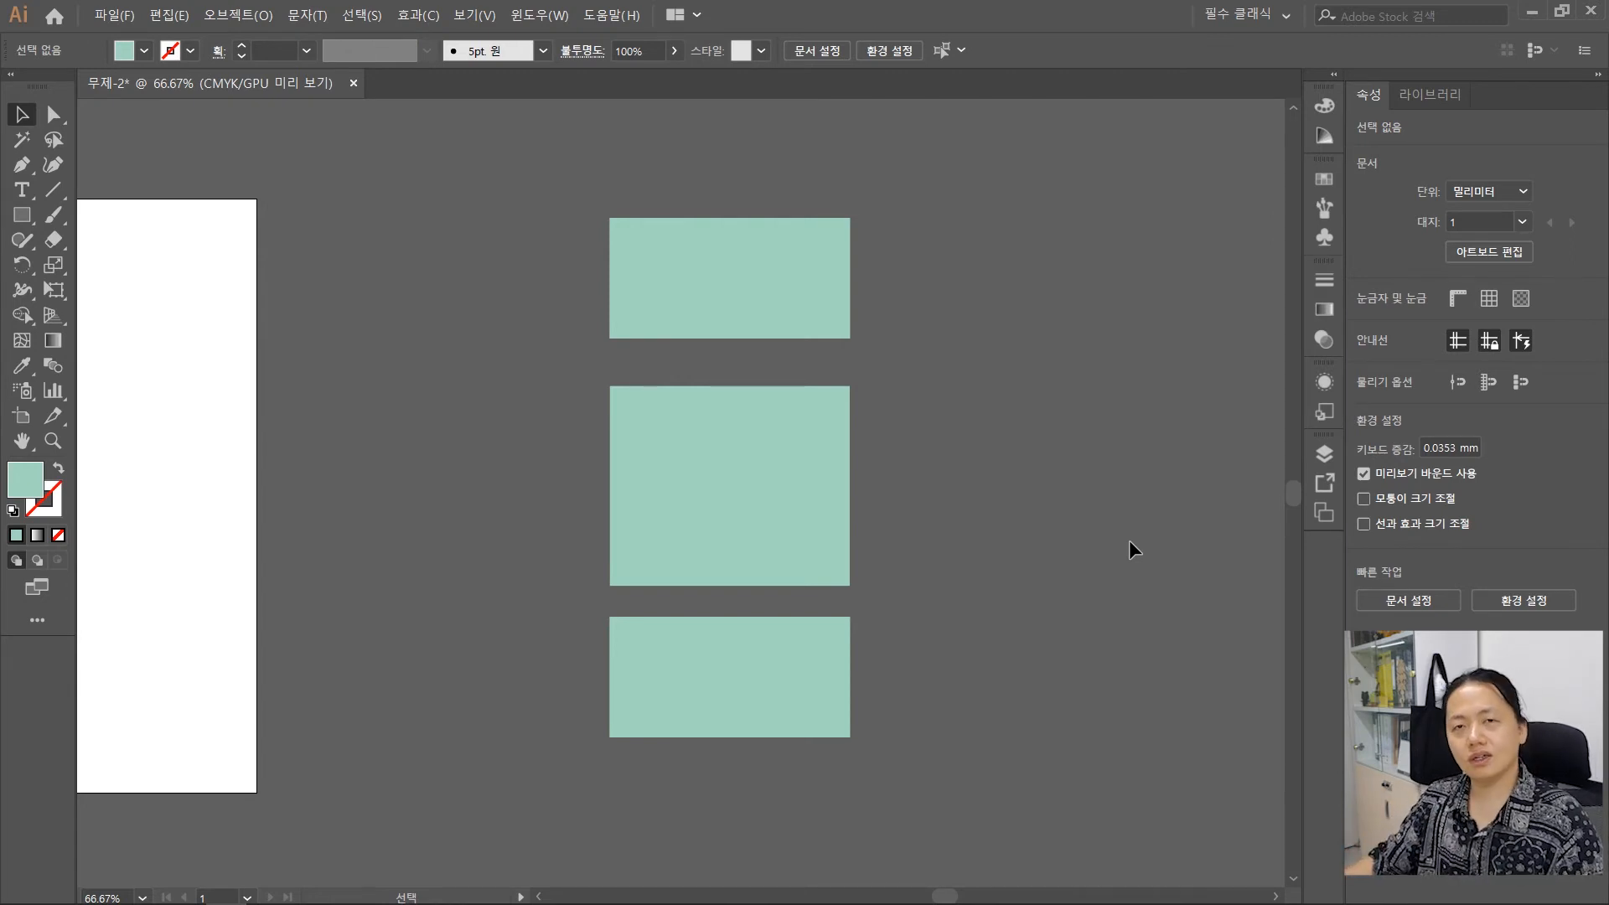
Shrink the artboard from its lower-right corner to about 34 × 17 mm, and return to the Selection tool
drag(520, 490, 400, 509)
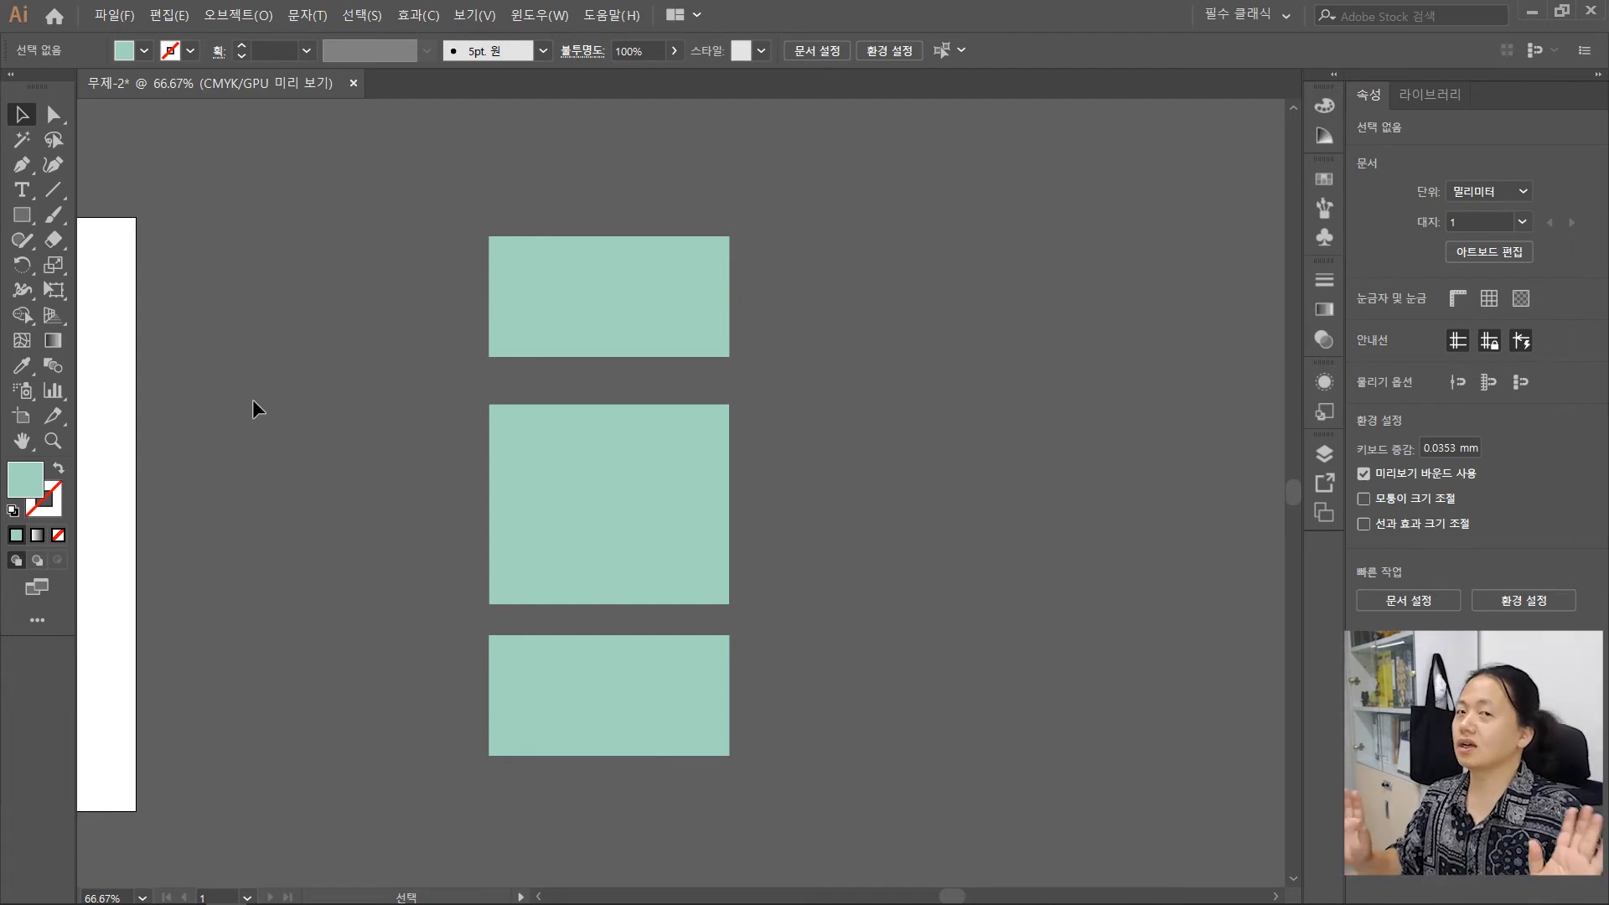
key(space)
drag(201, 460, 500, 416)
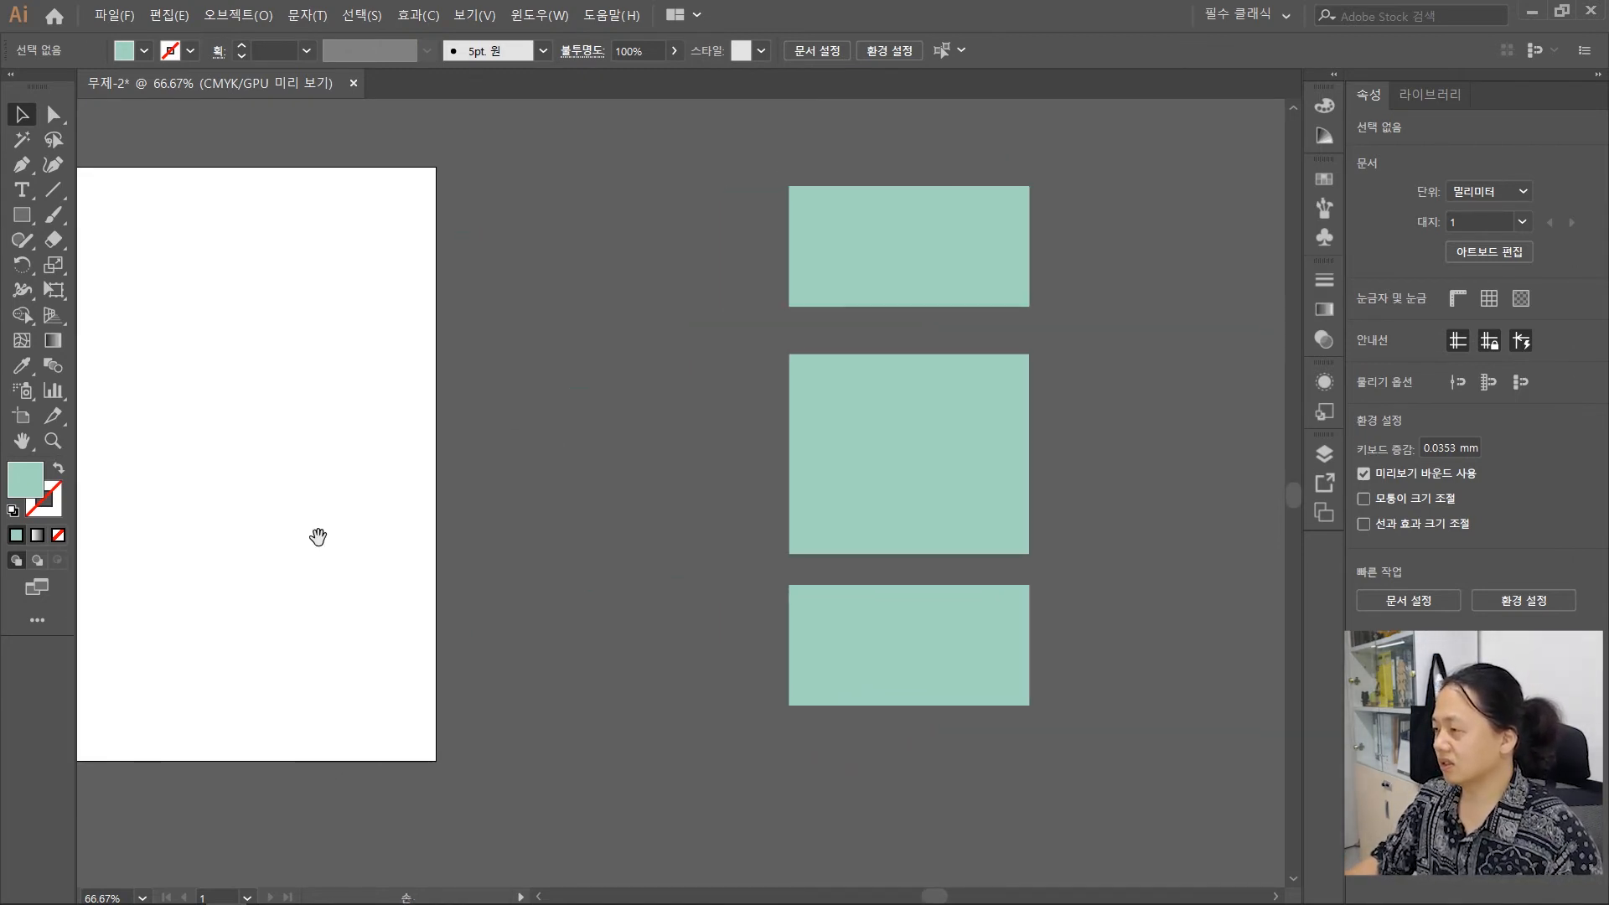
drag(316, 535, 514, 568)
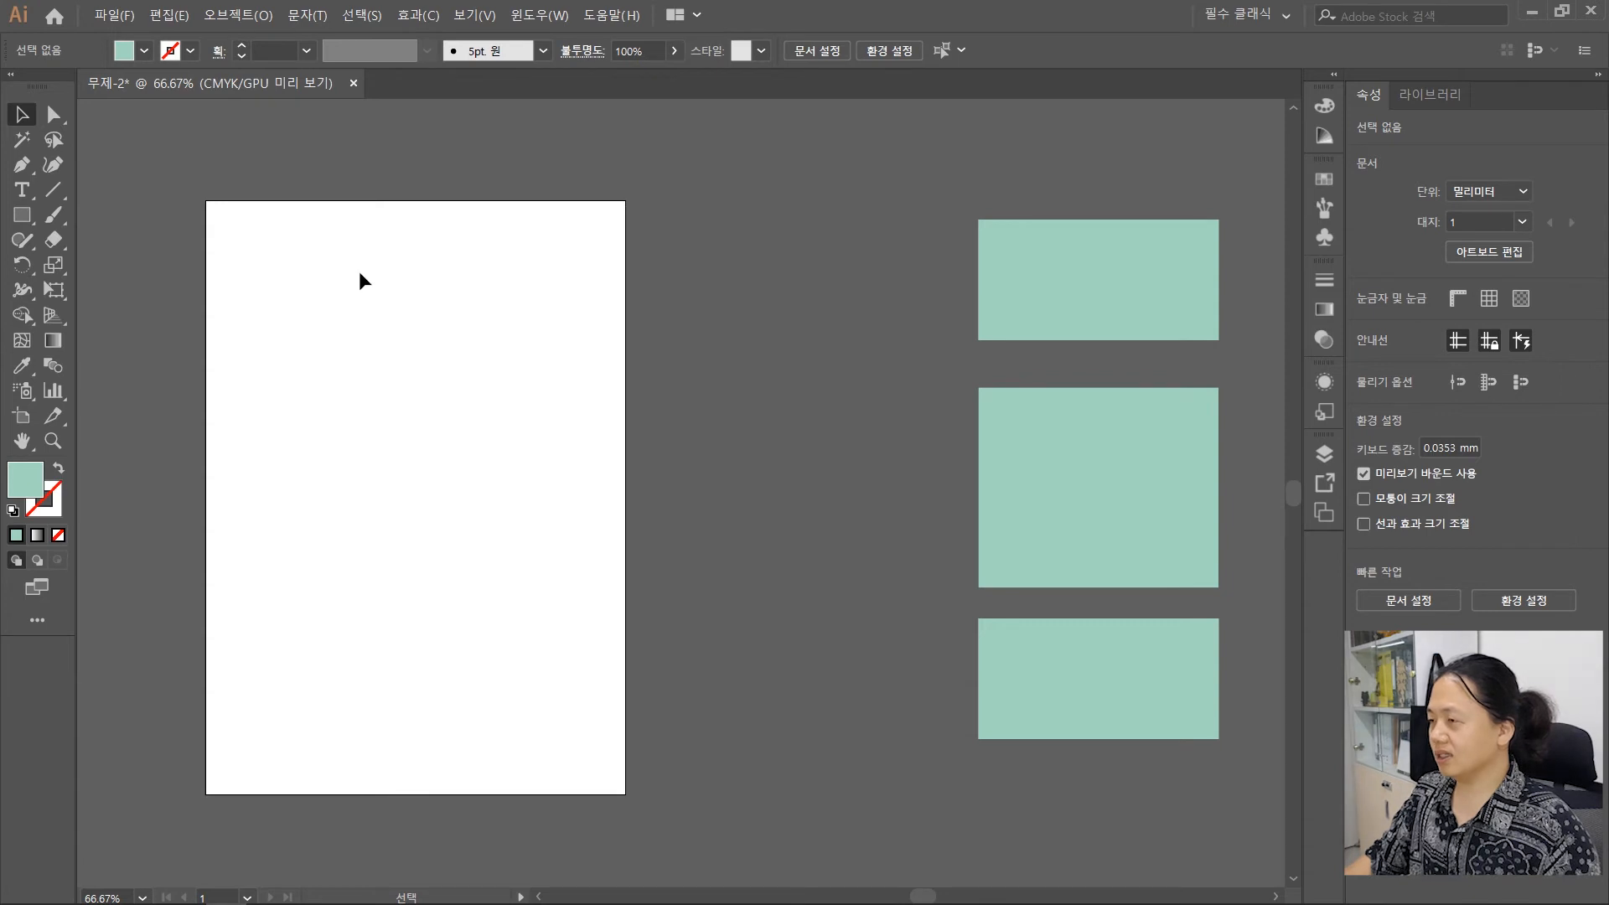
click(23, 417)
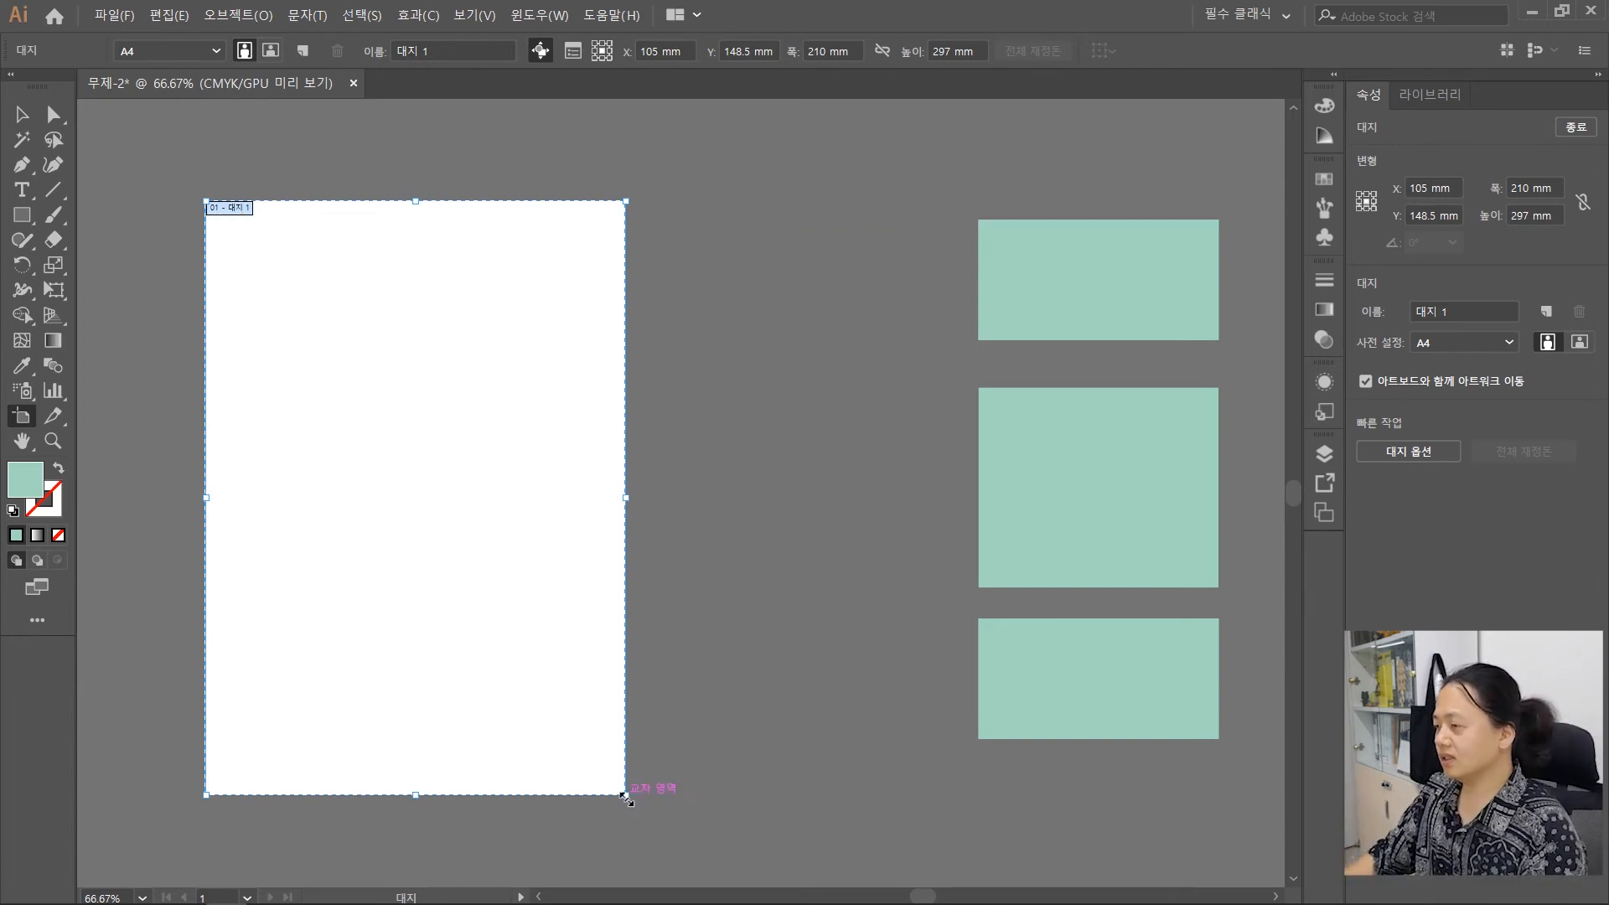
drag(626, 797, 275, 237)
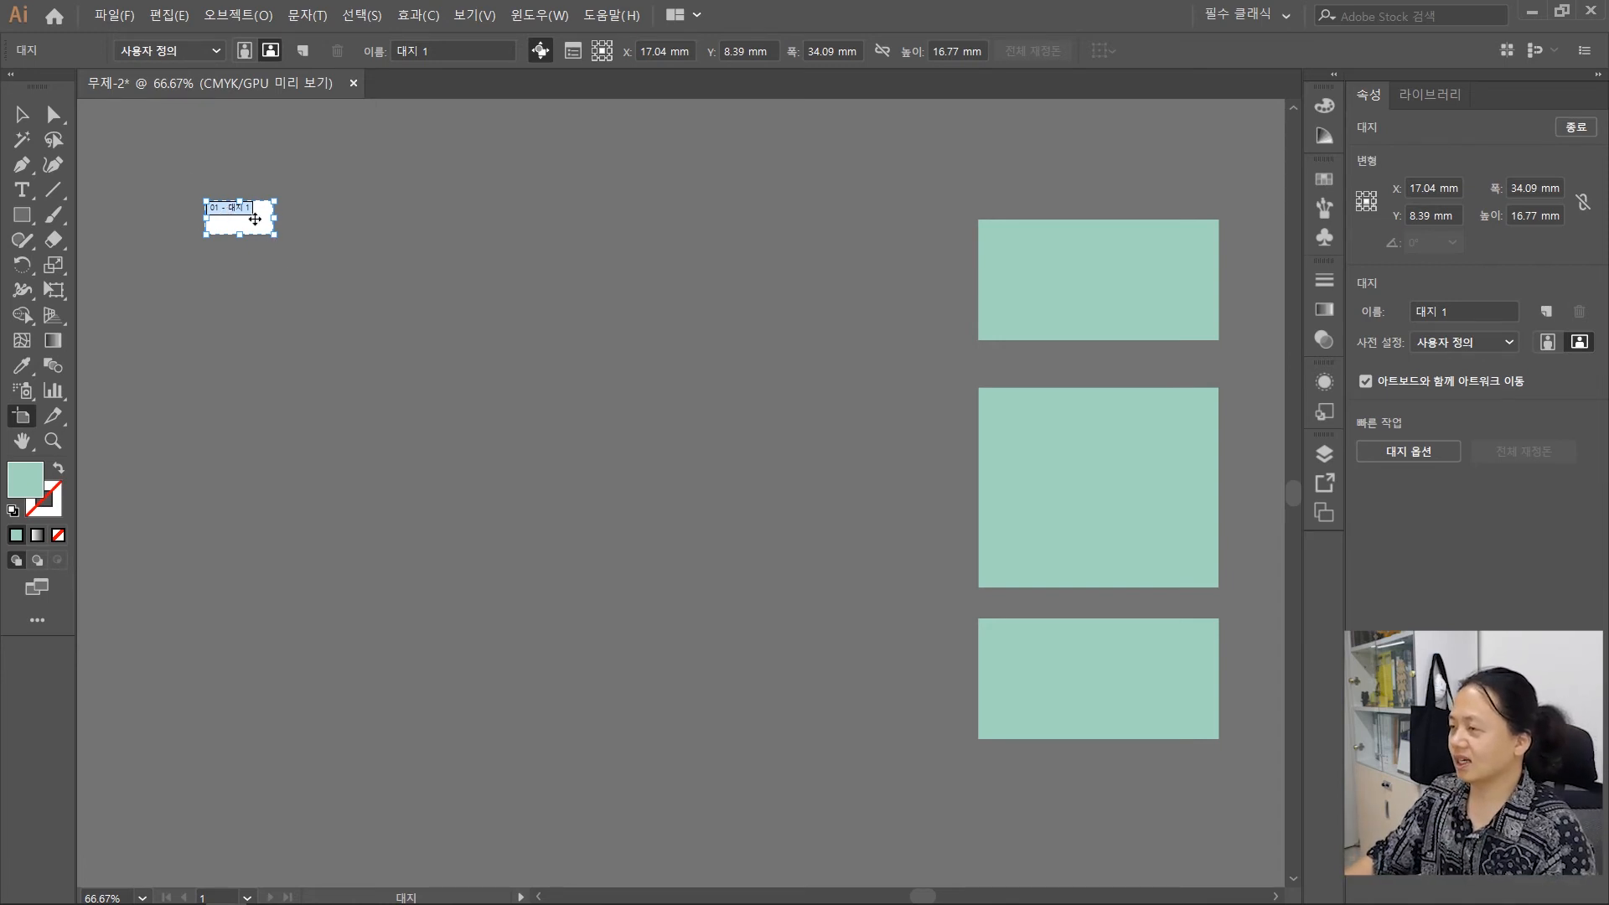
click(25, 117)
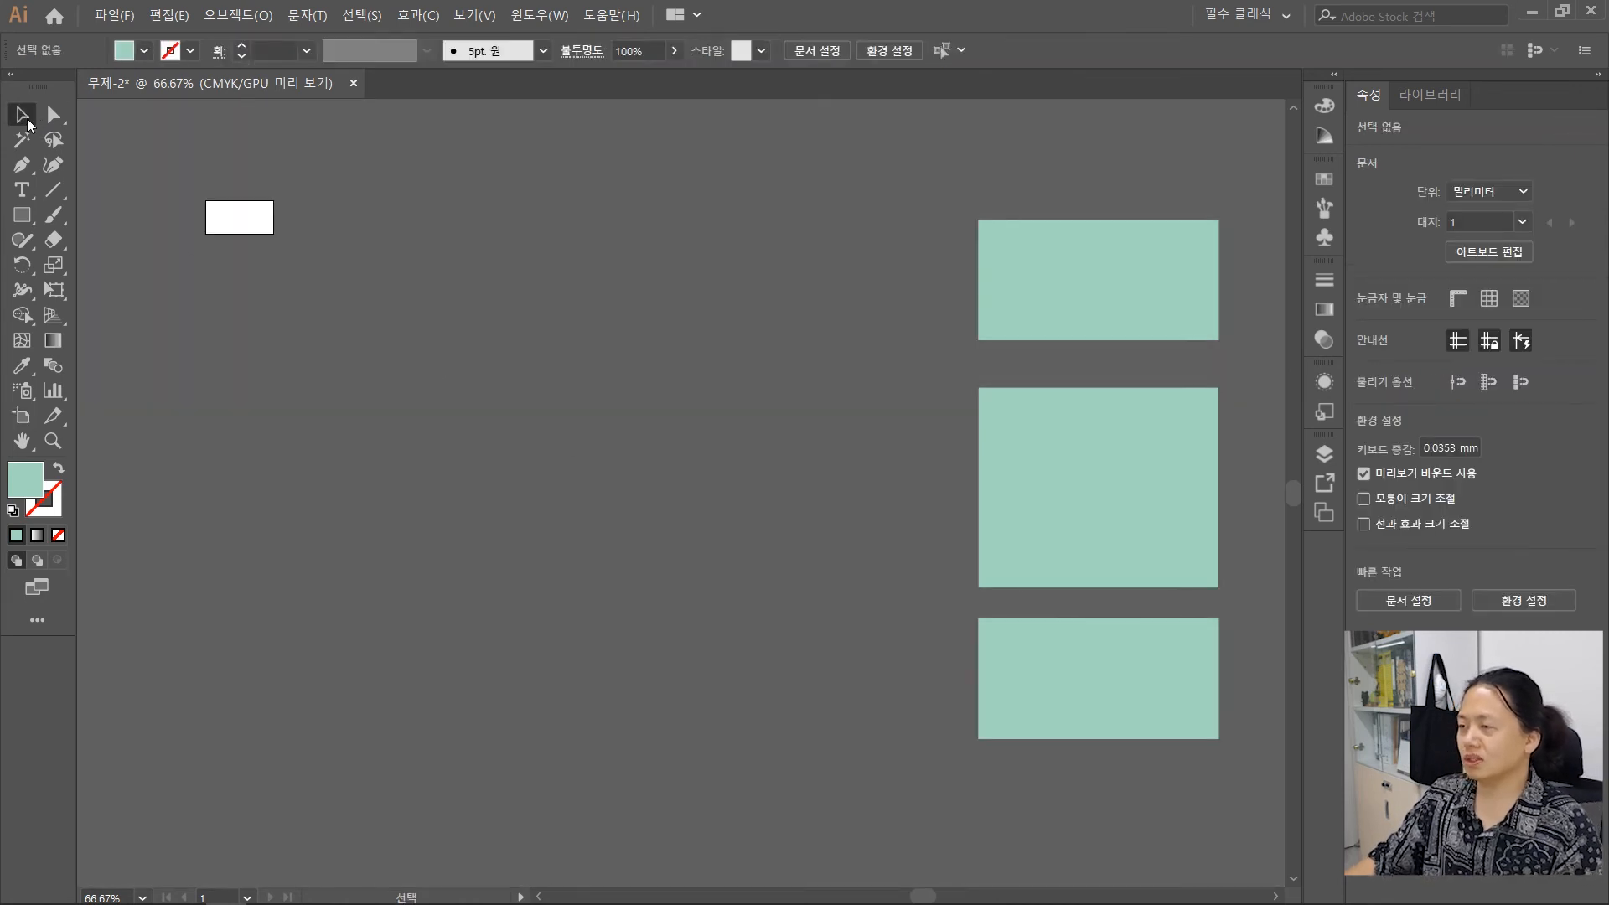
Select all three rectangles, move them together slightly further right and up on the canvas, and deselect them
scroll(491, 455, right, 10)
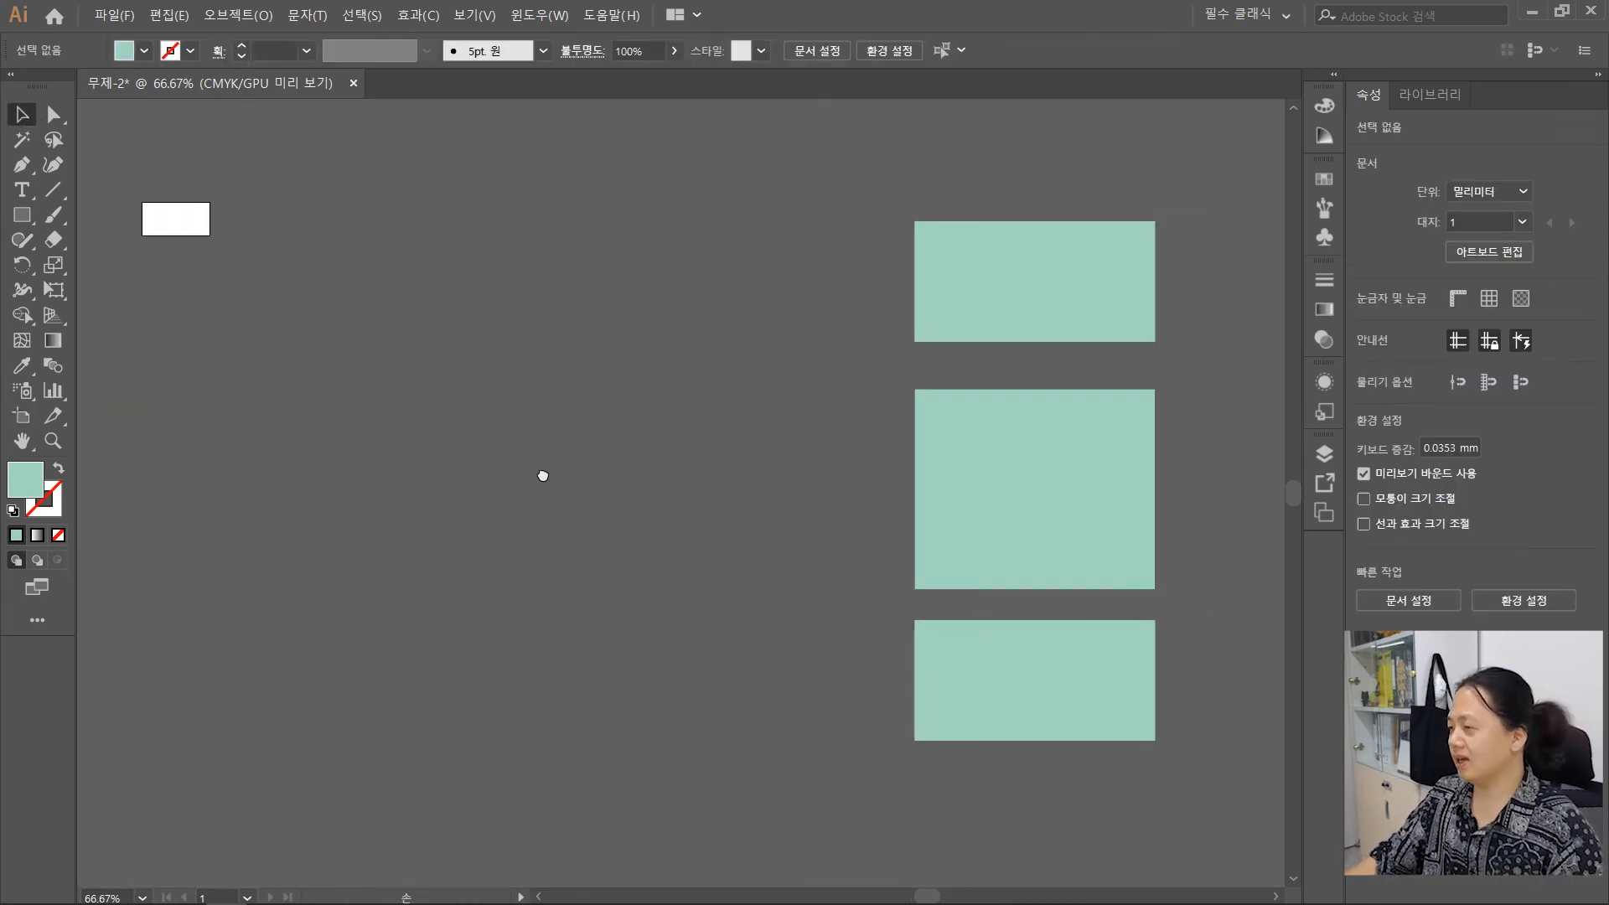
key(ctrl+a)
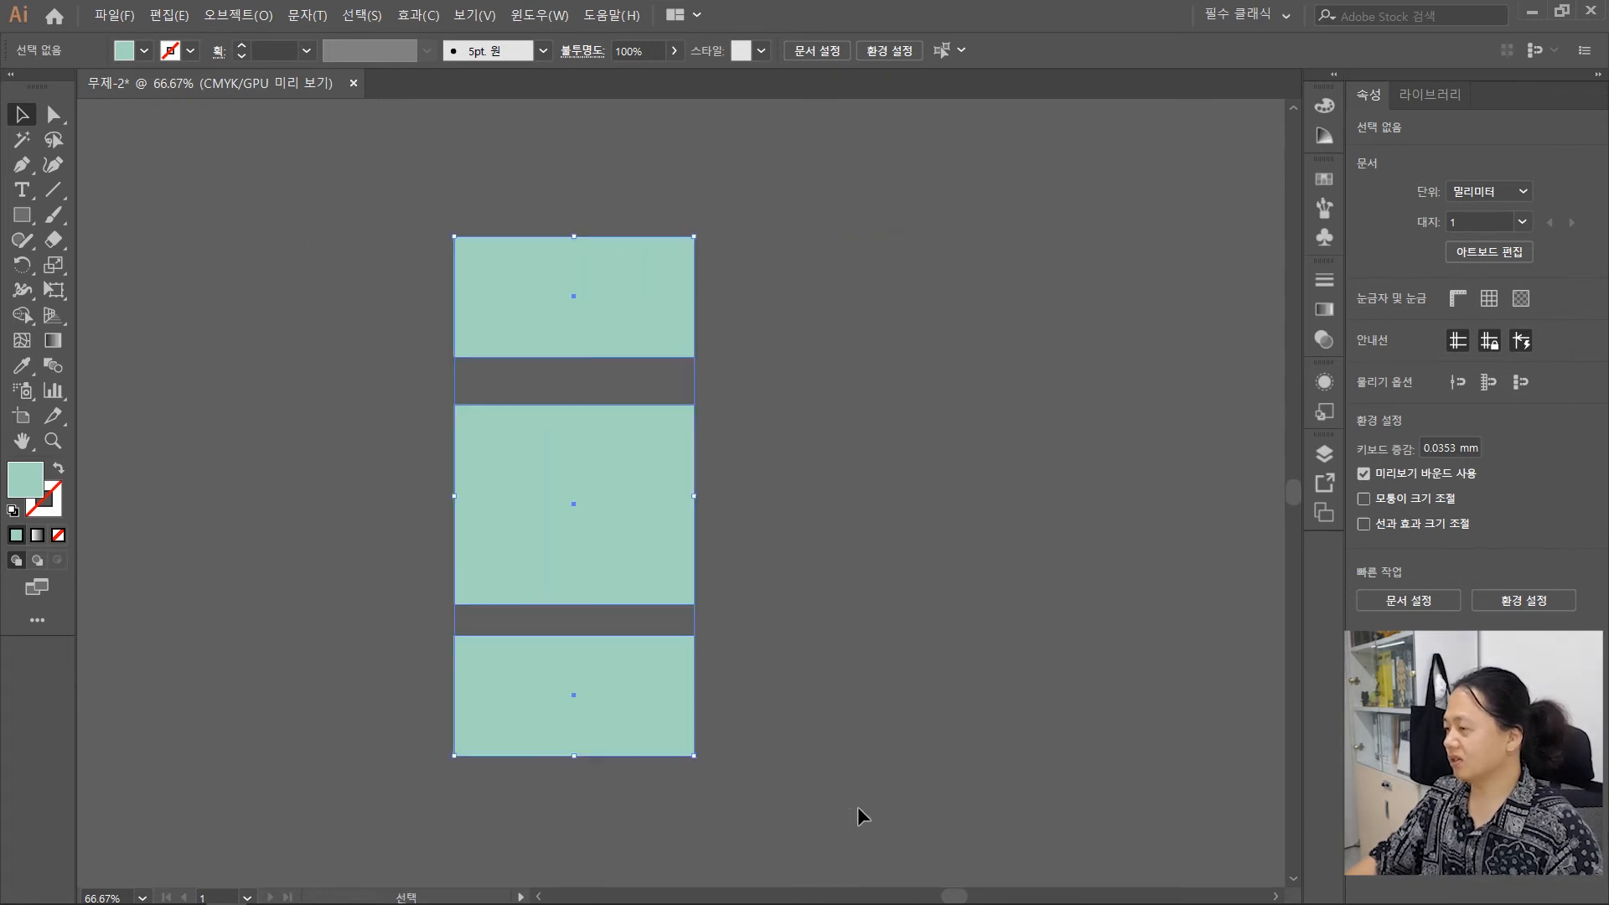
drag(599, 518, 671, 481)
click(1082, 490)
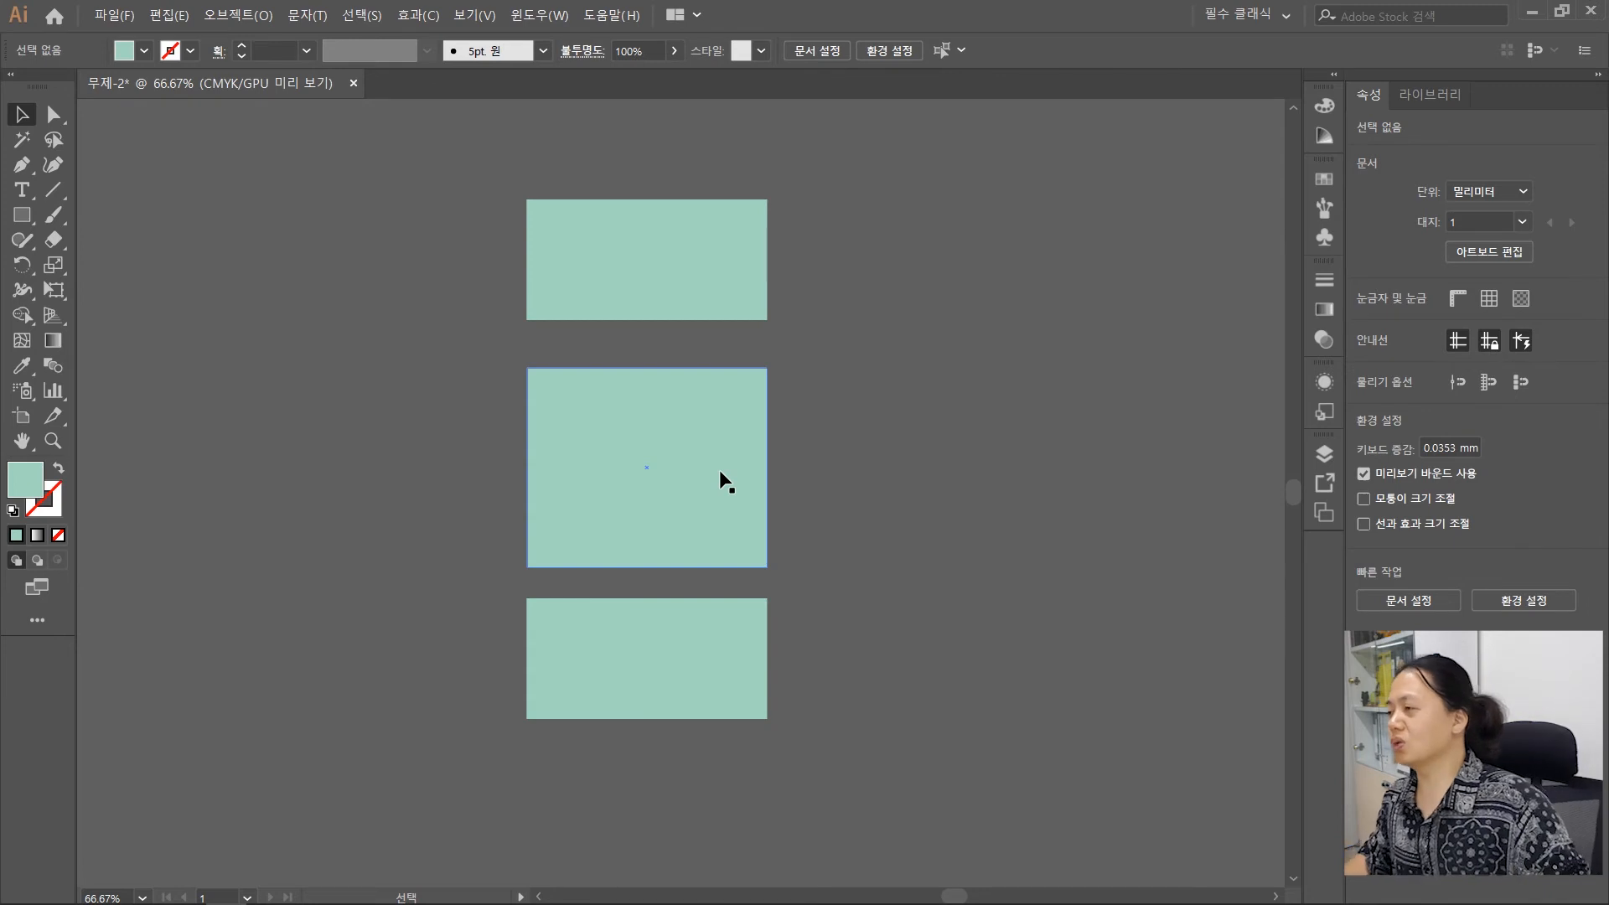
Move the middle rectangle vertically so it sits closer to the top rectangle than to the bottom one, and deselect it
drag(701, 471, 697, 449)
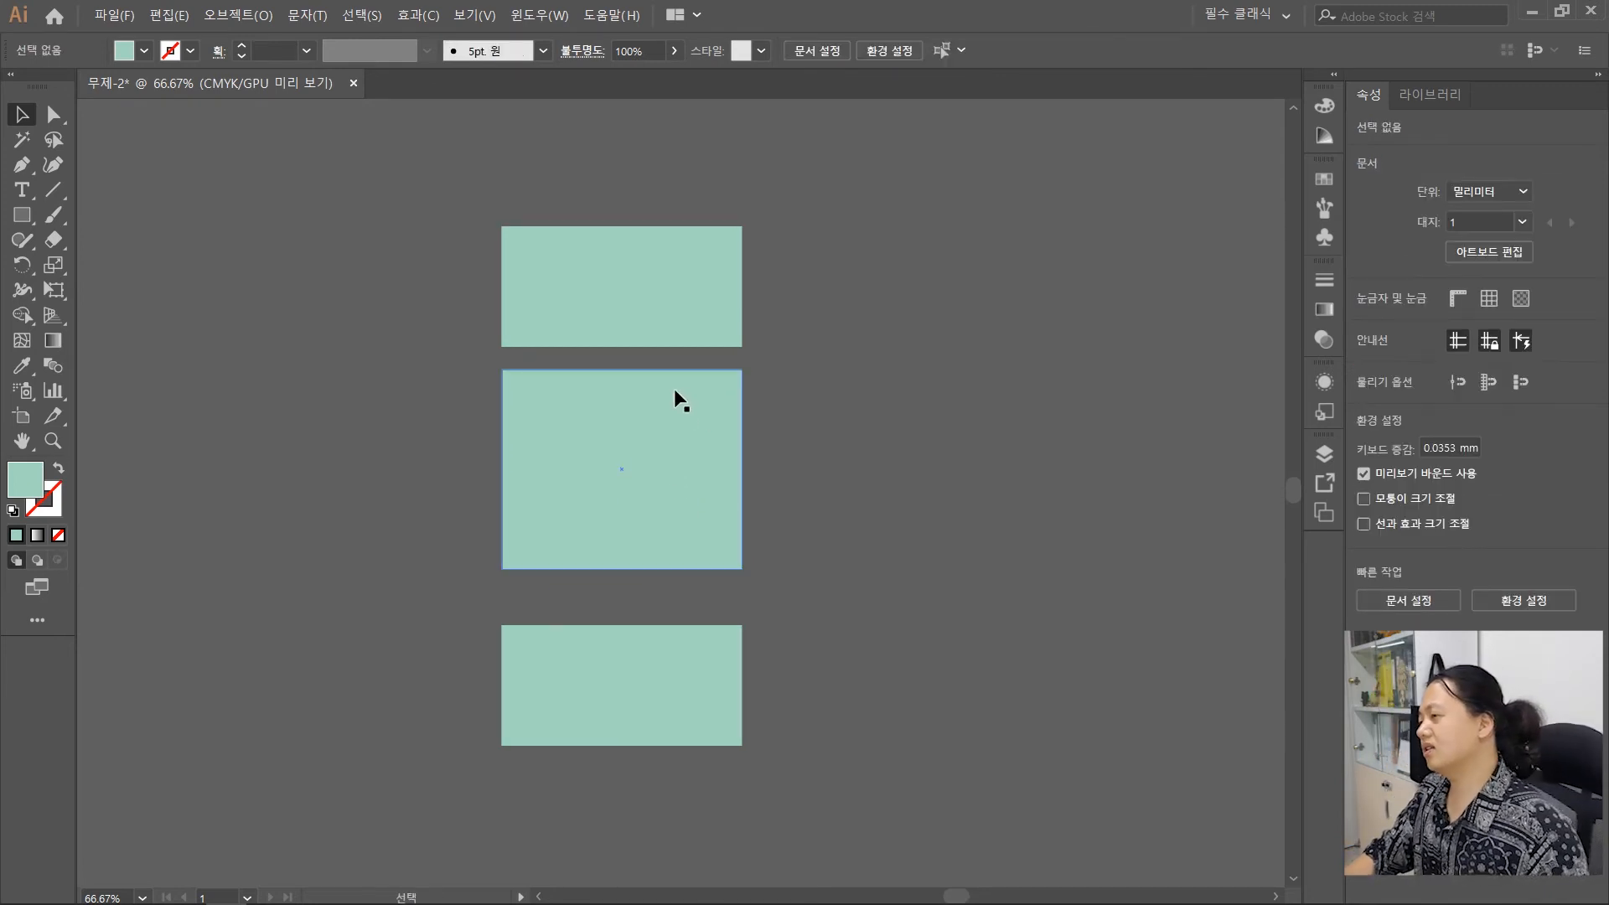
drag(674, 435, 674, 445)
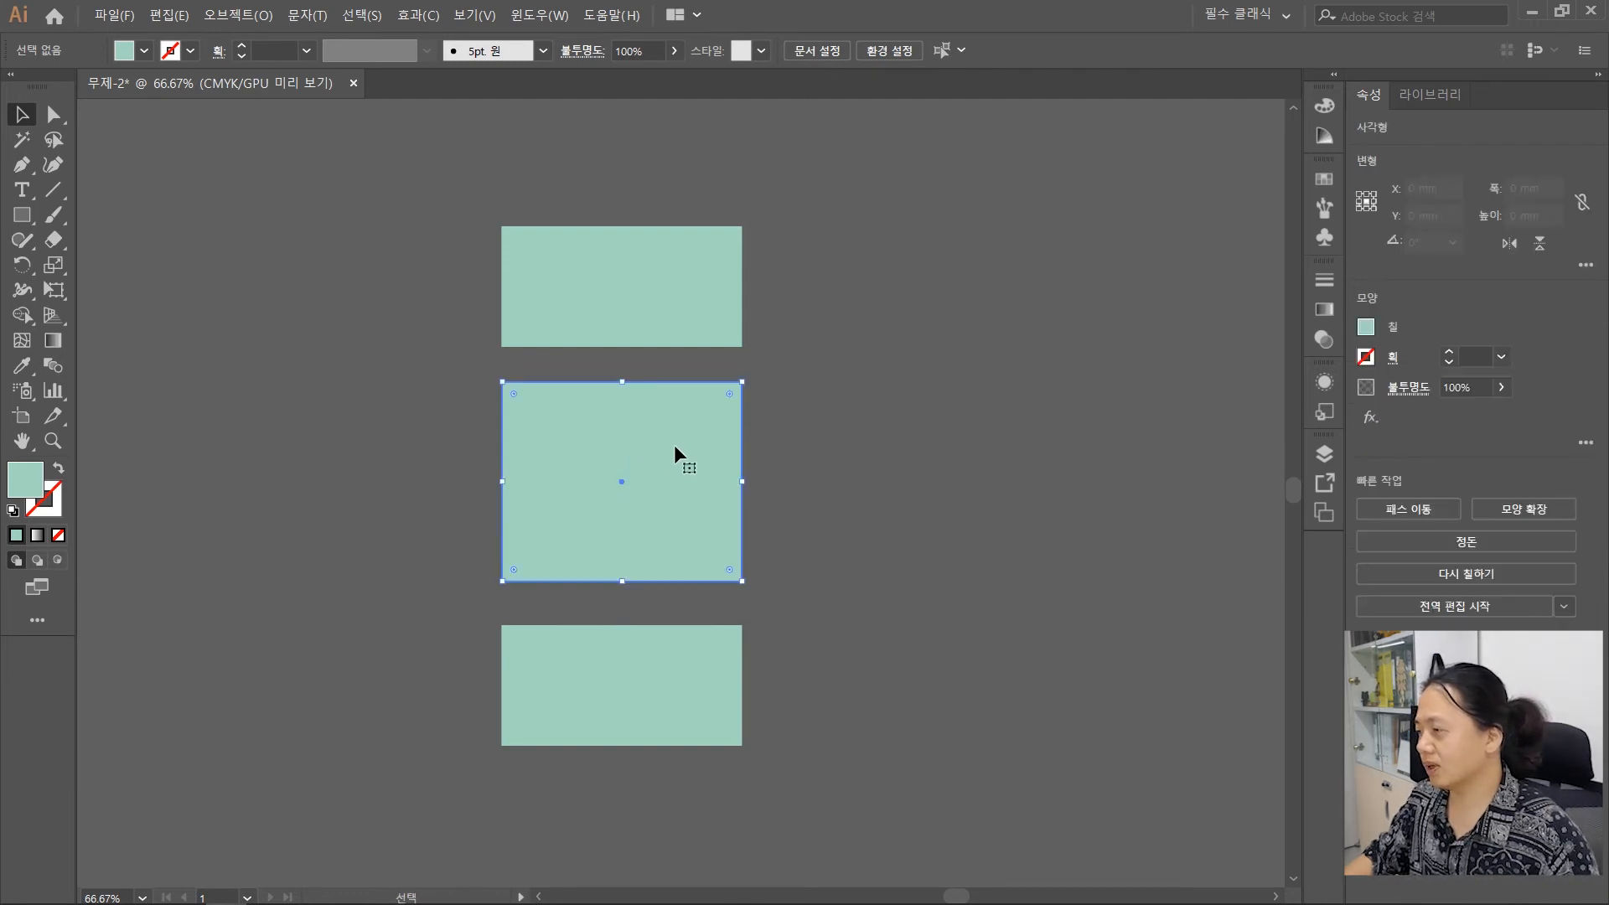
click(906, 441)
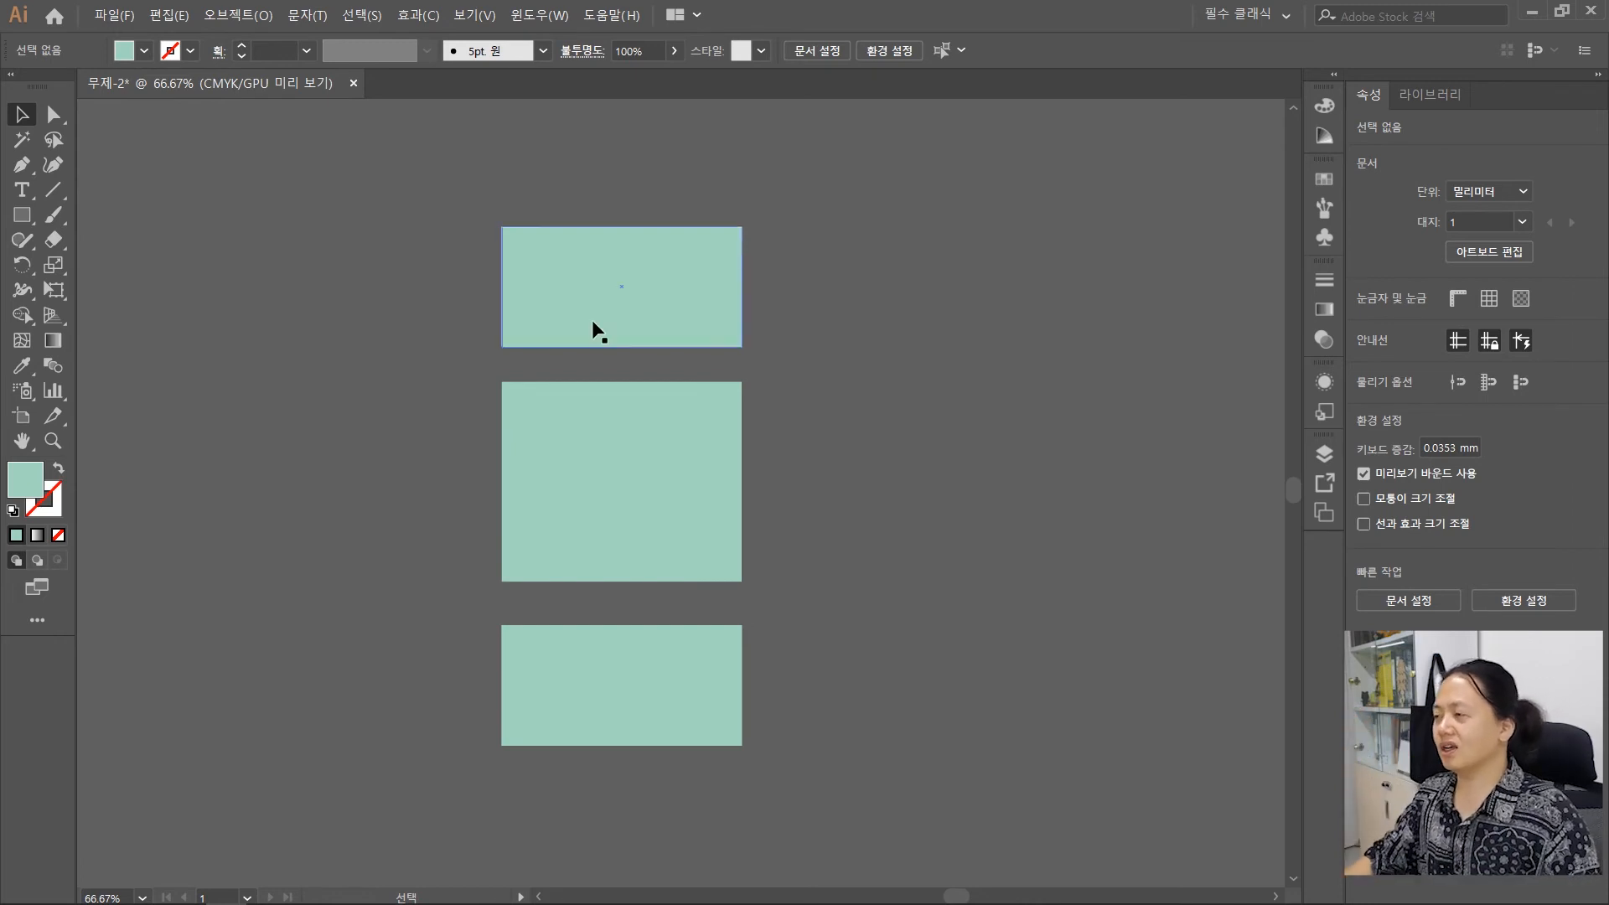
drag(634, 467, 635, 455)
click(907, 460)
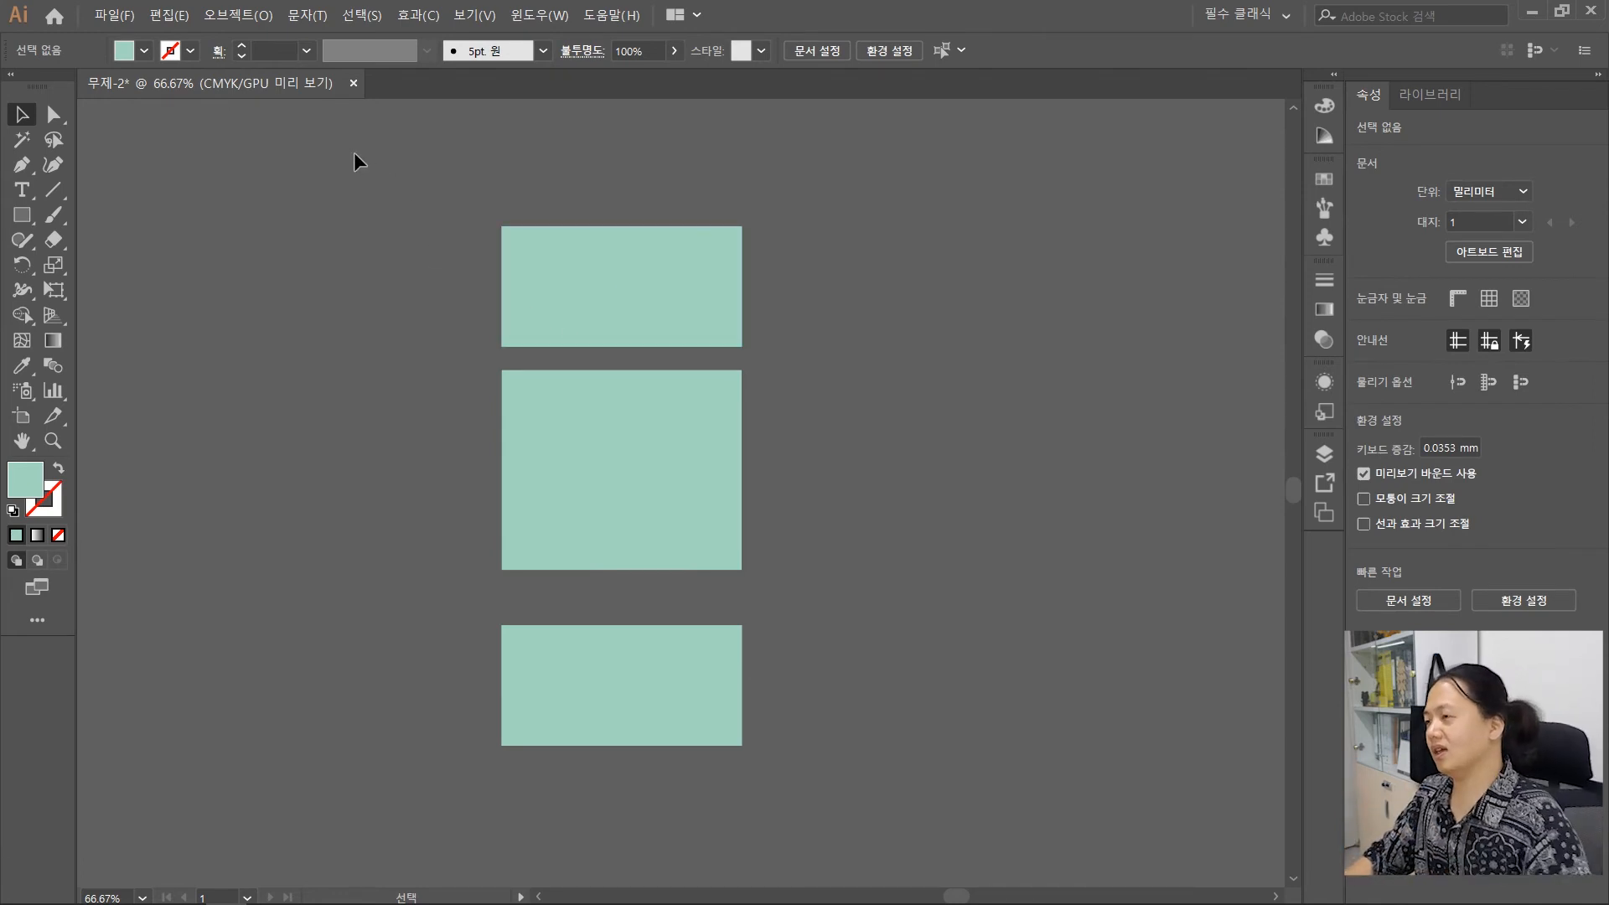
Select all three rectangles with selection marquees, enclosing them fully or crossing only part of each, and deselect them each time
key(ctrl+a)
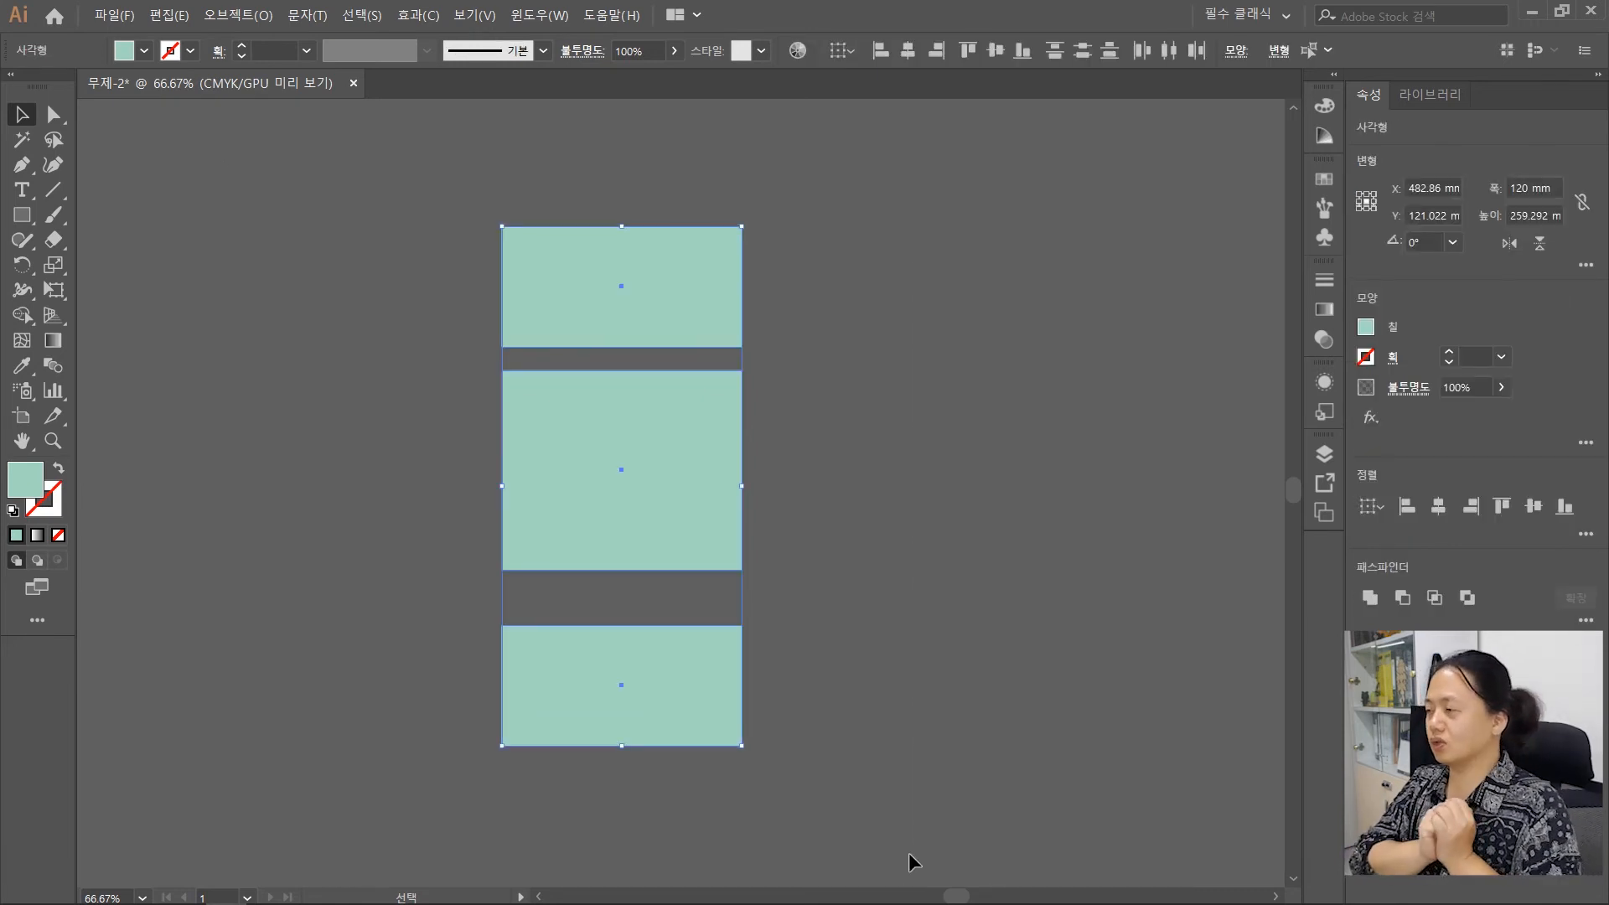
click(1214, 405)
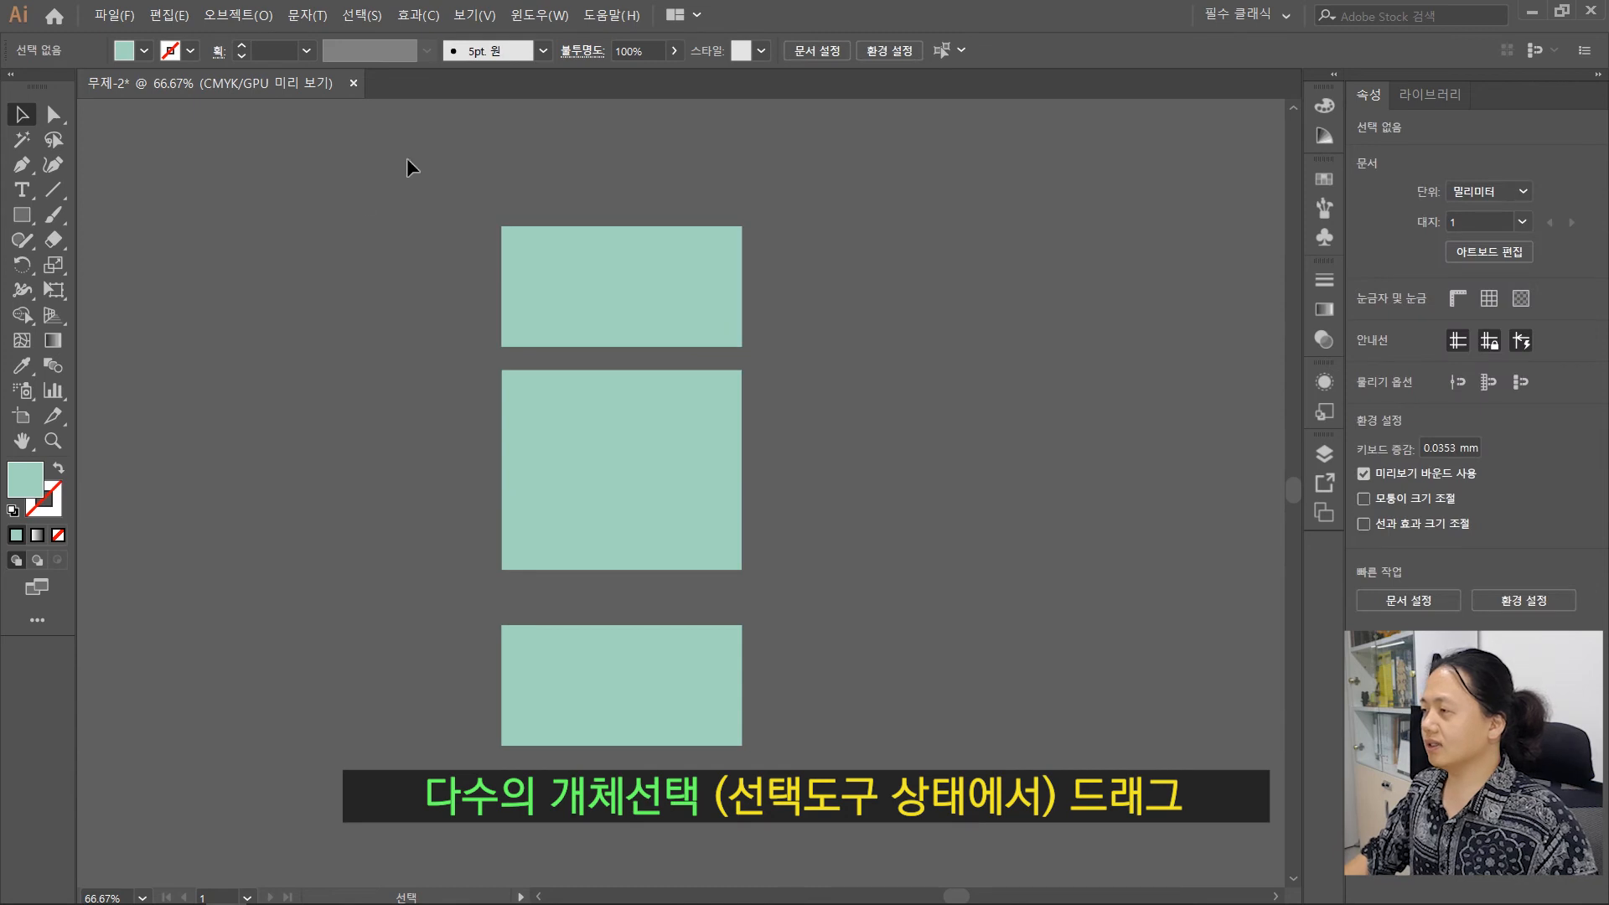
drag(605, 360, 815, 823)
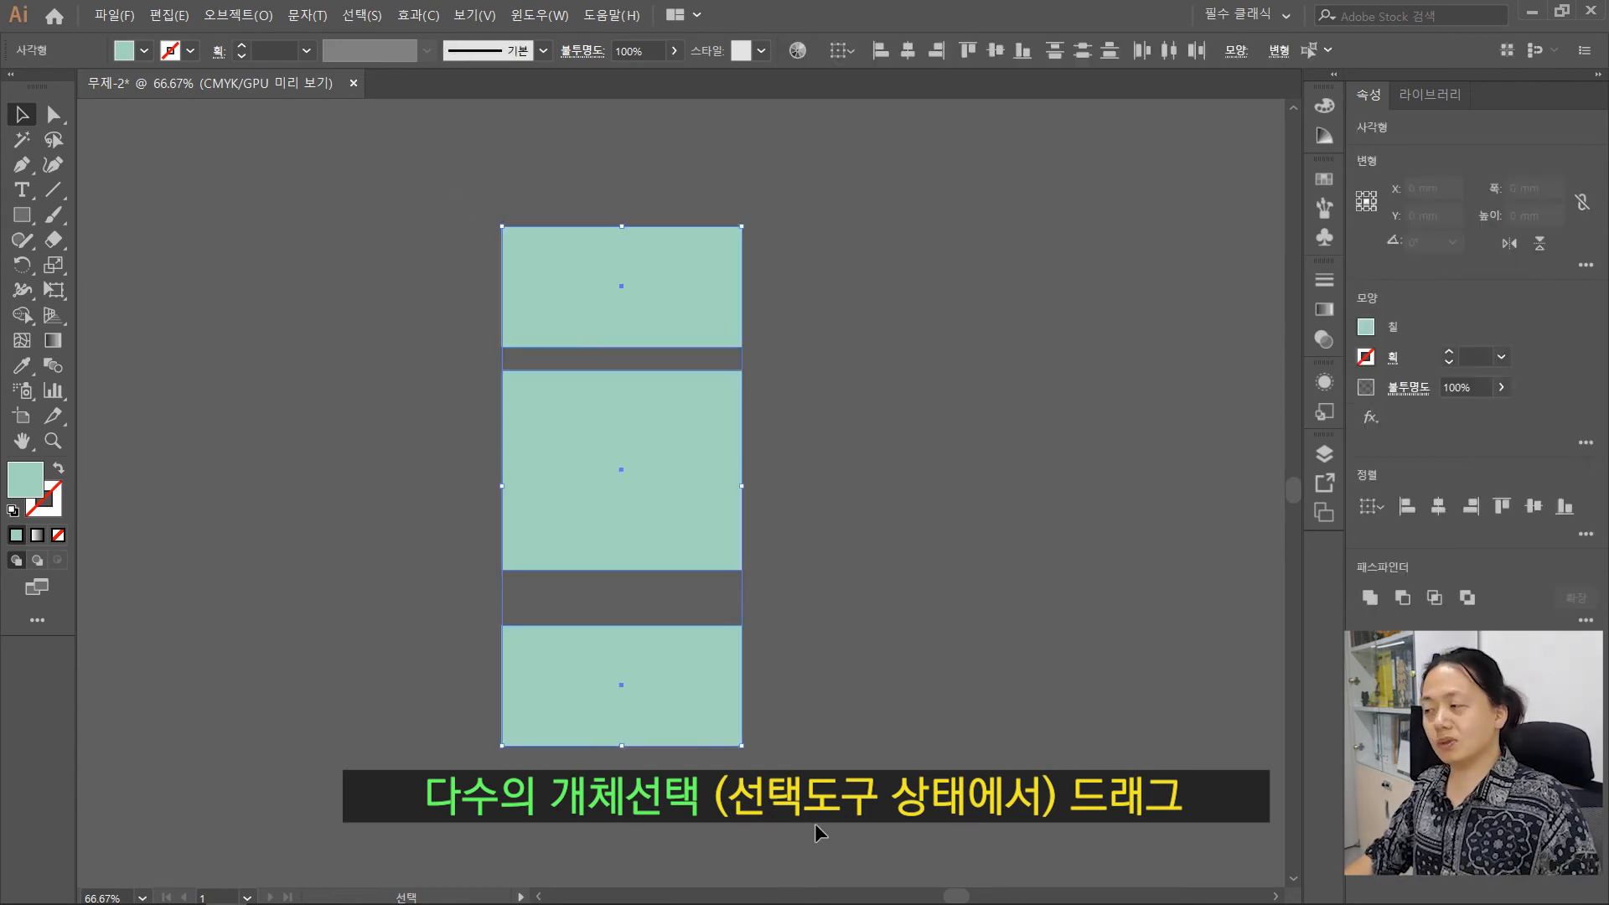
click(577, 205)
drag(561, 159, 582, 831)
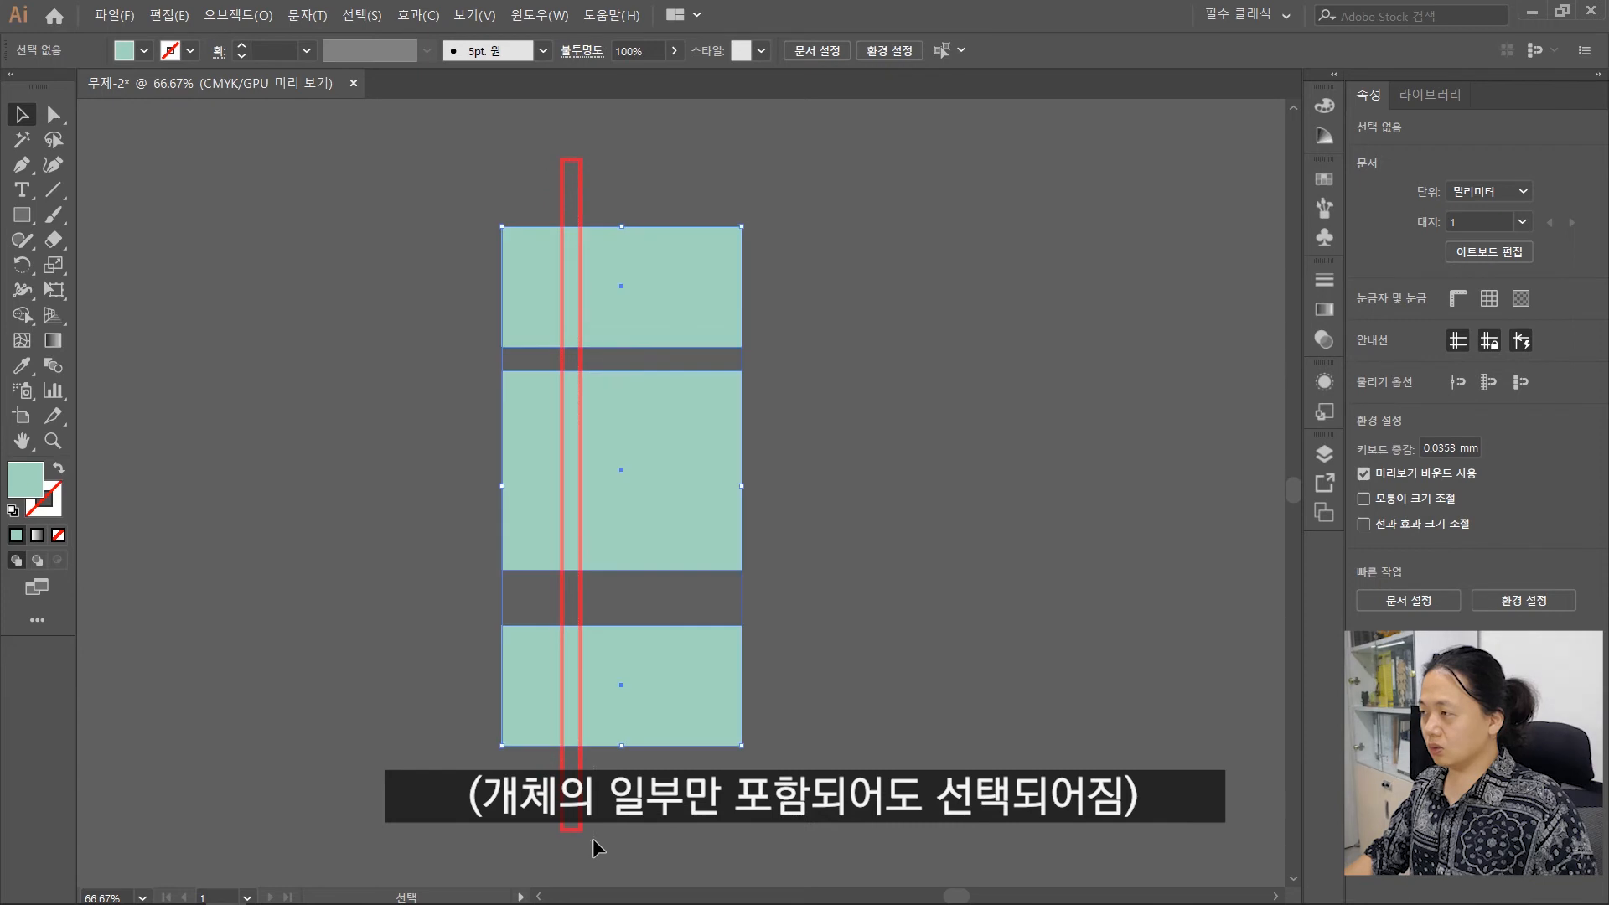
click(932, 535)
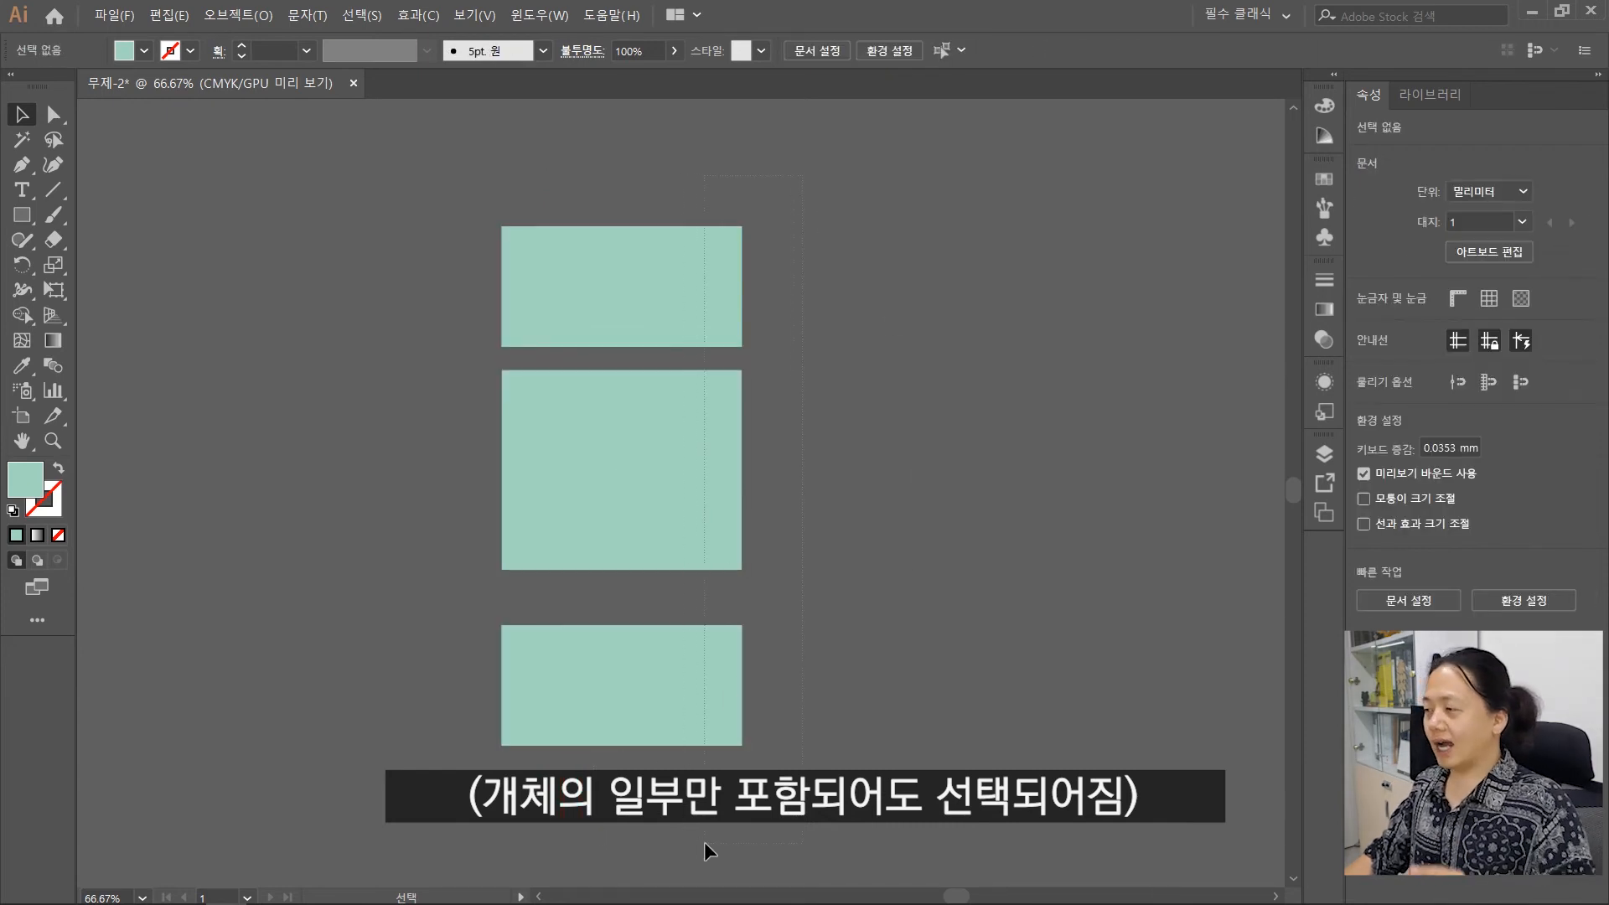
drag(704, 841, 704, 841)
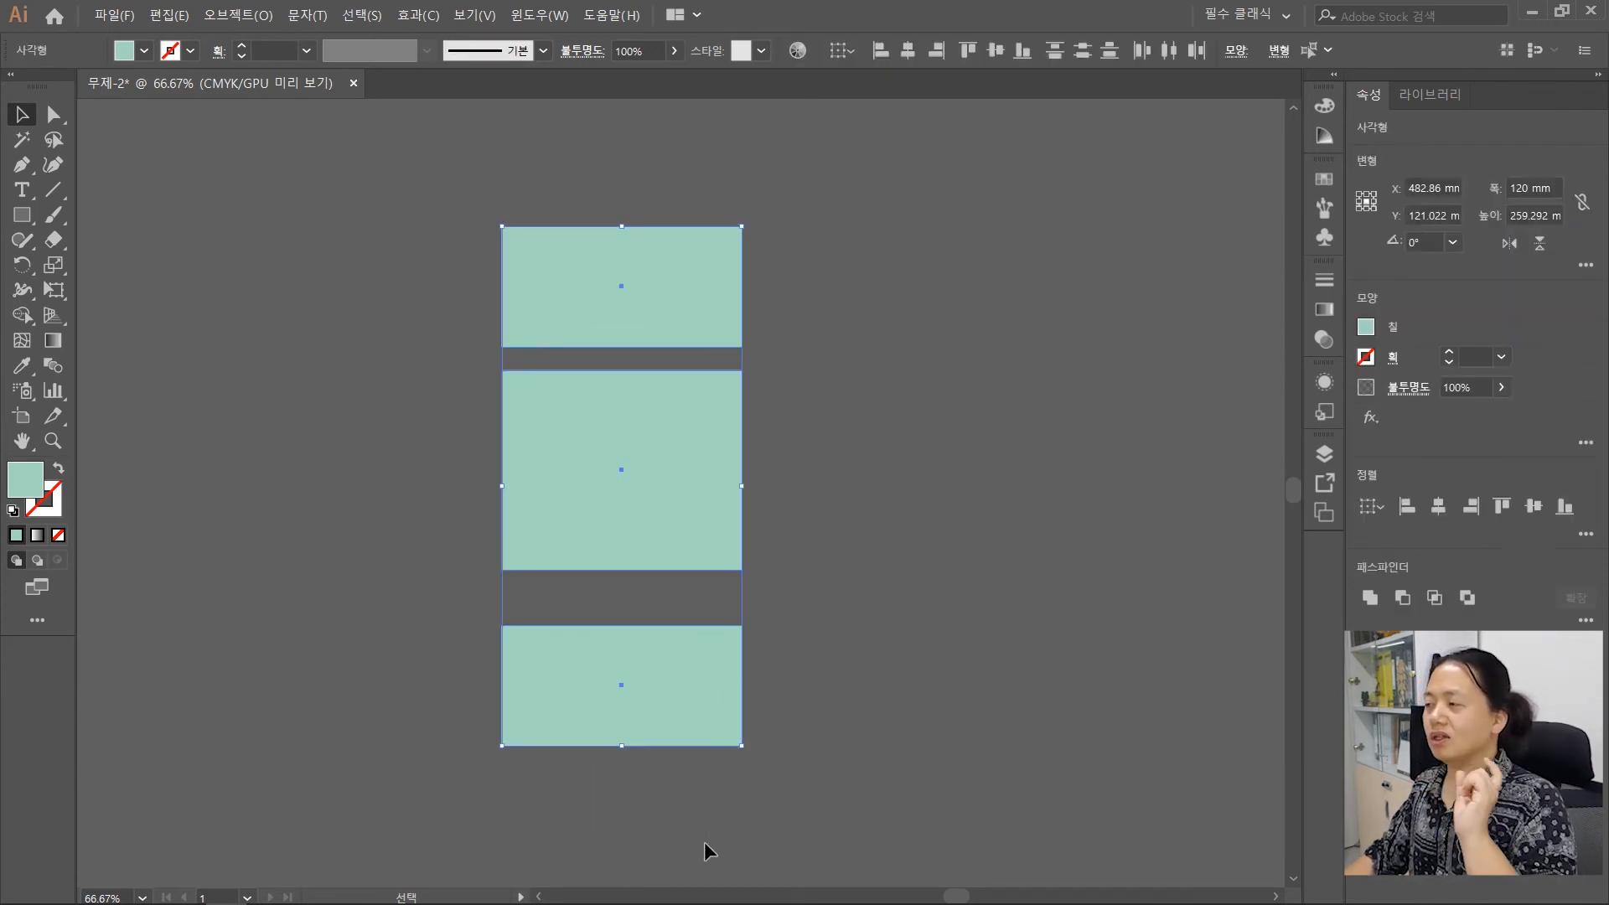
click(1067, 427)
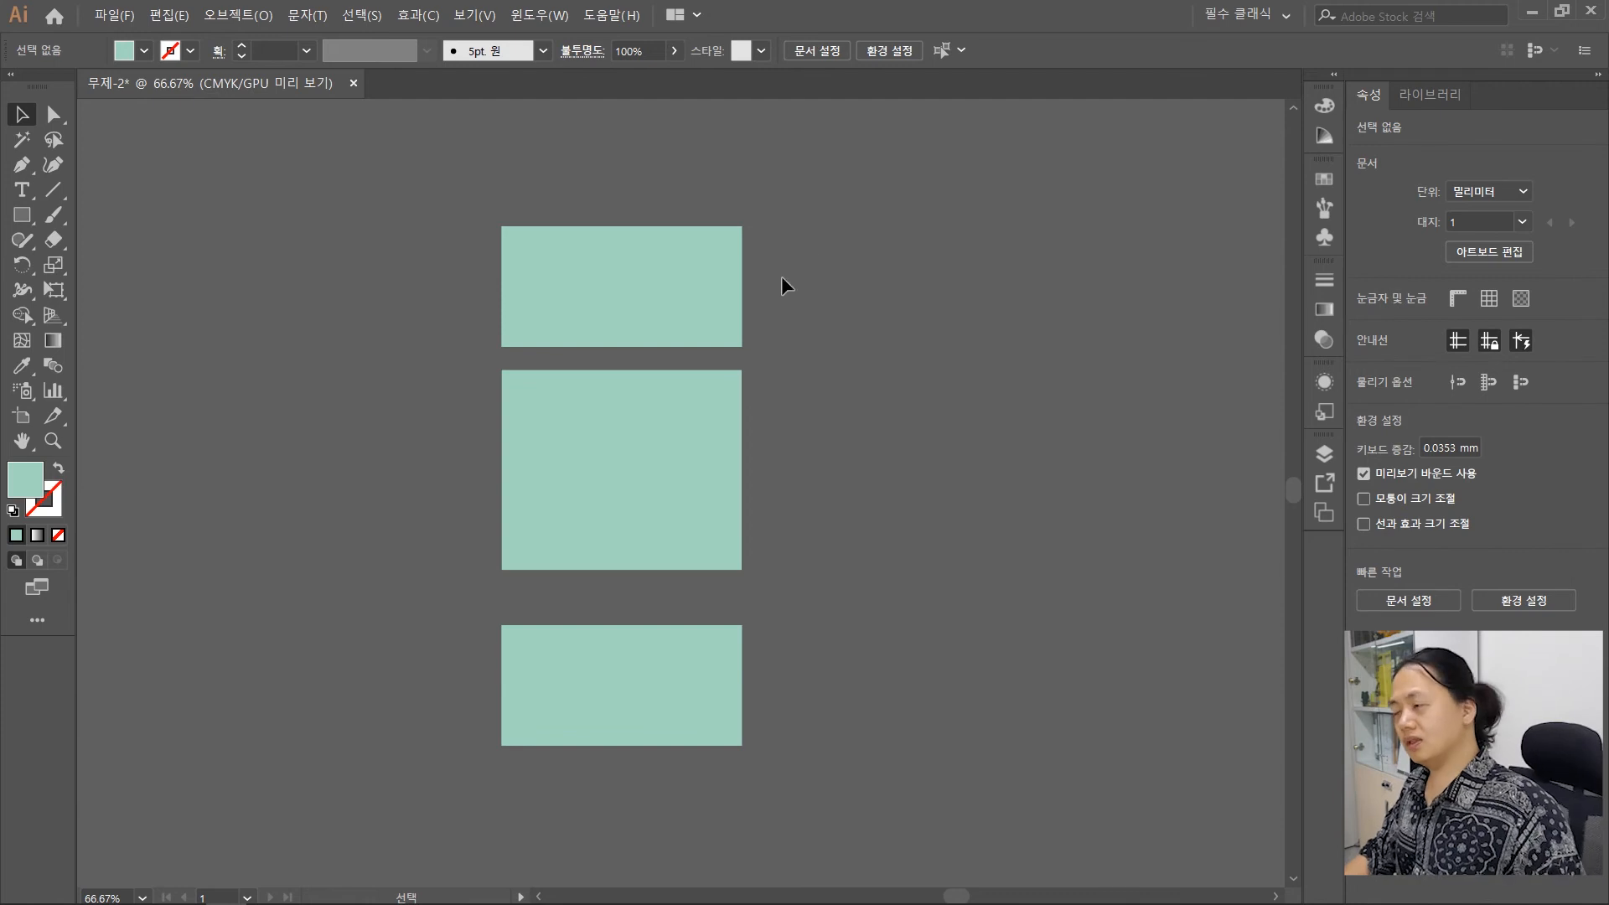
Select all three rectangles by adding them one at a time to the selection, and open the Align options
click(685, 274)
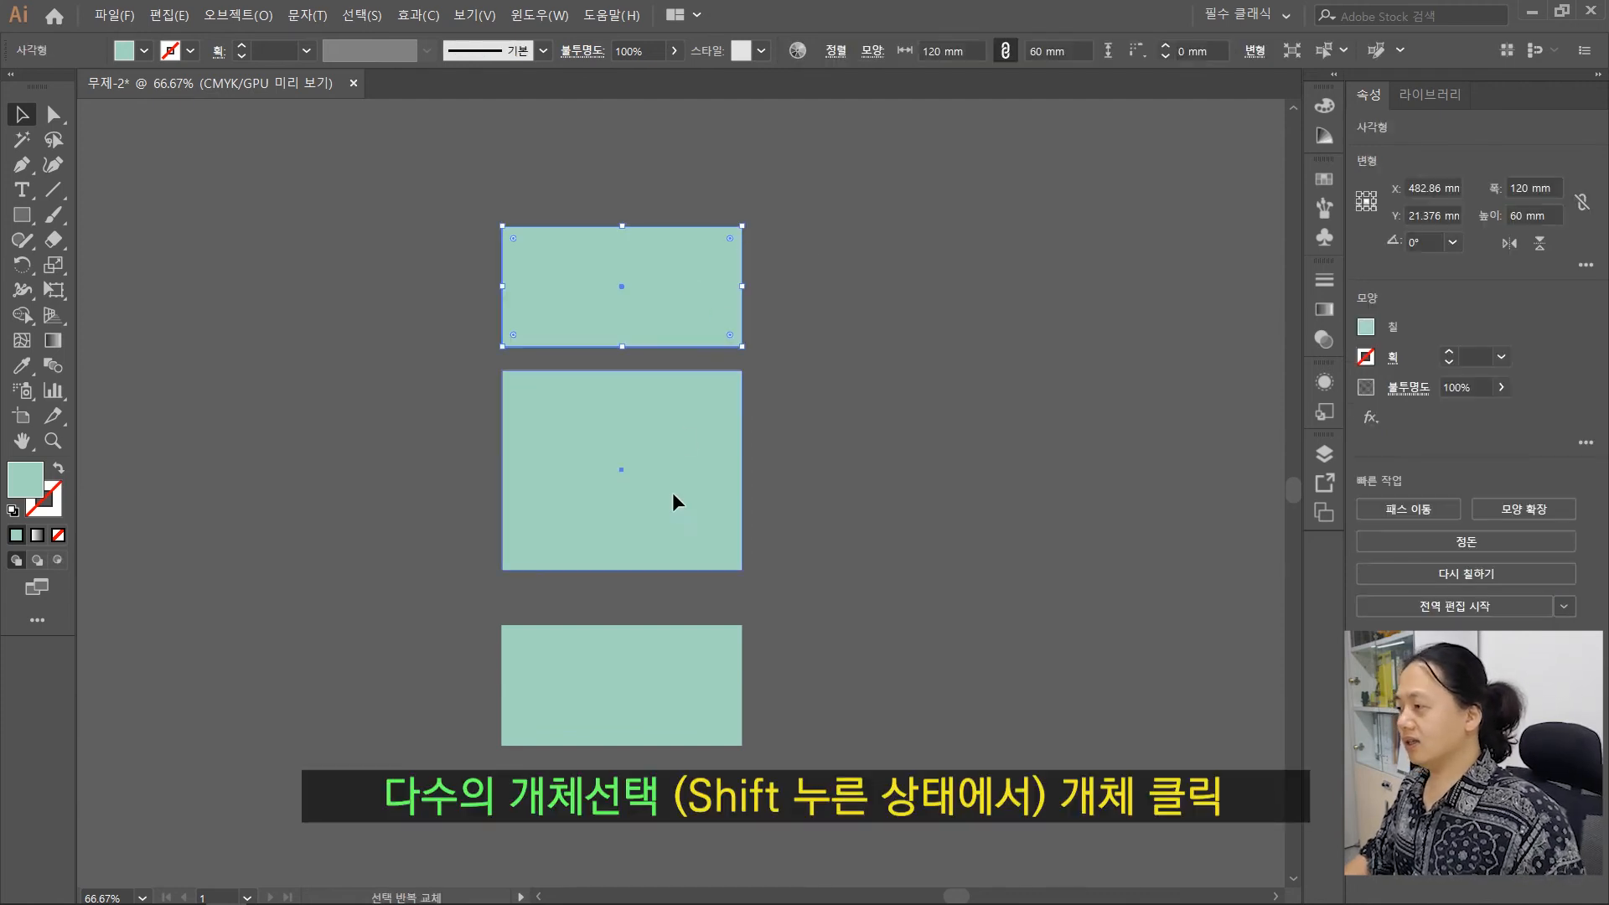
shift+click(672, 491)
shift+click(649, 672)
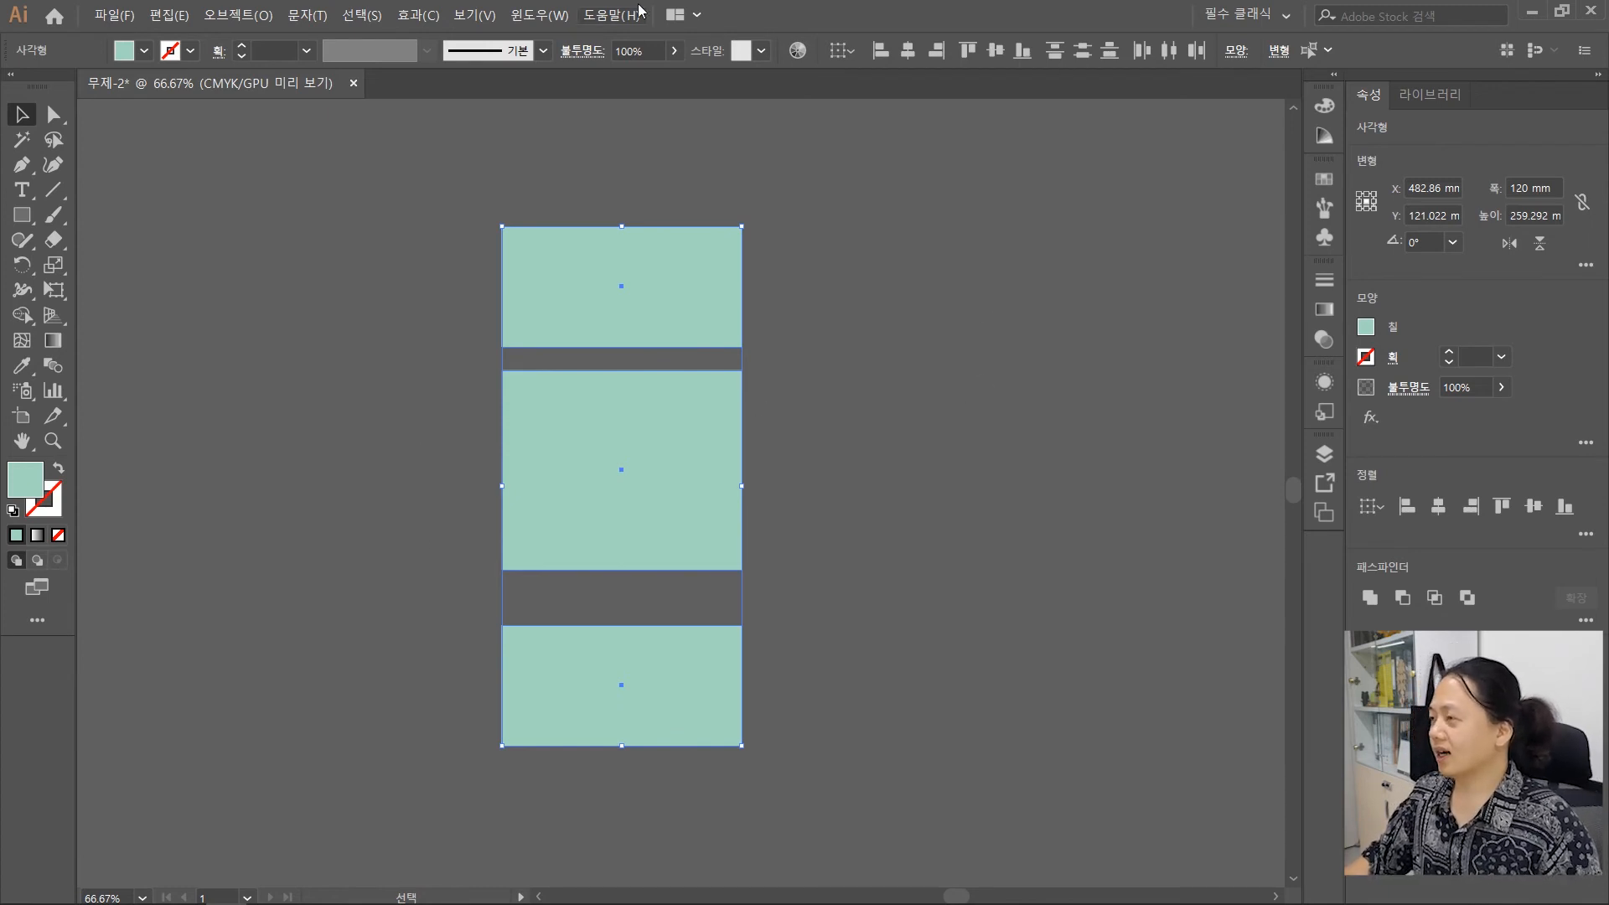
click(544, 14)
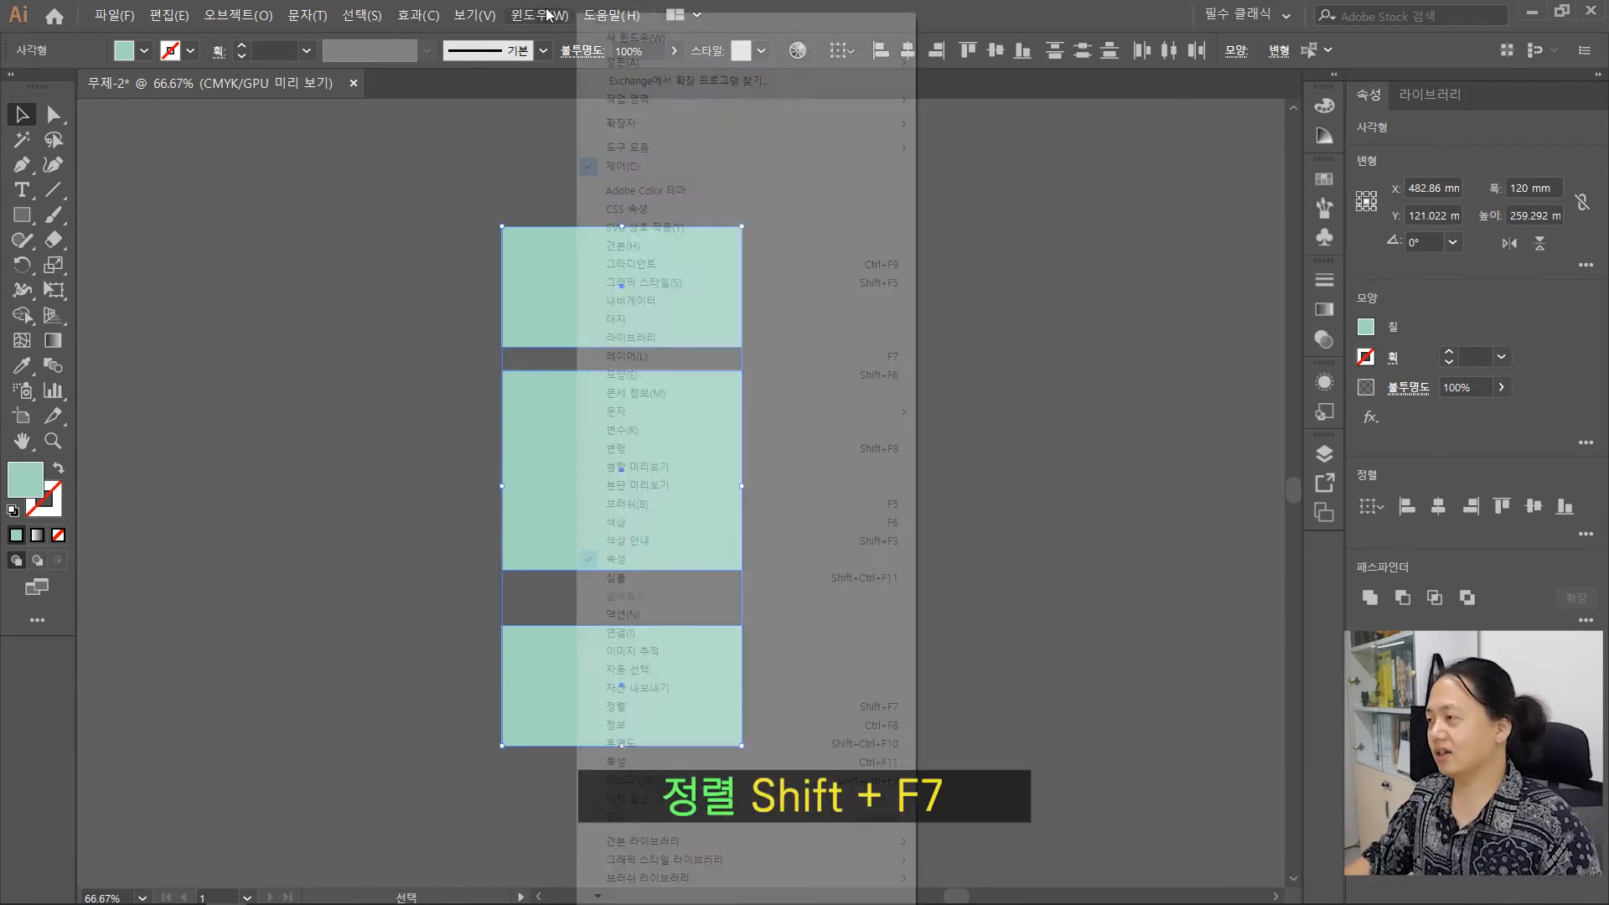
click(674, 706)
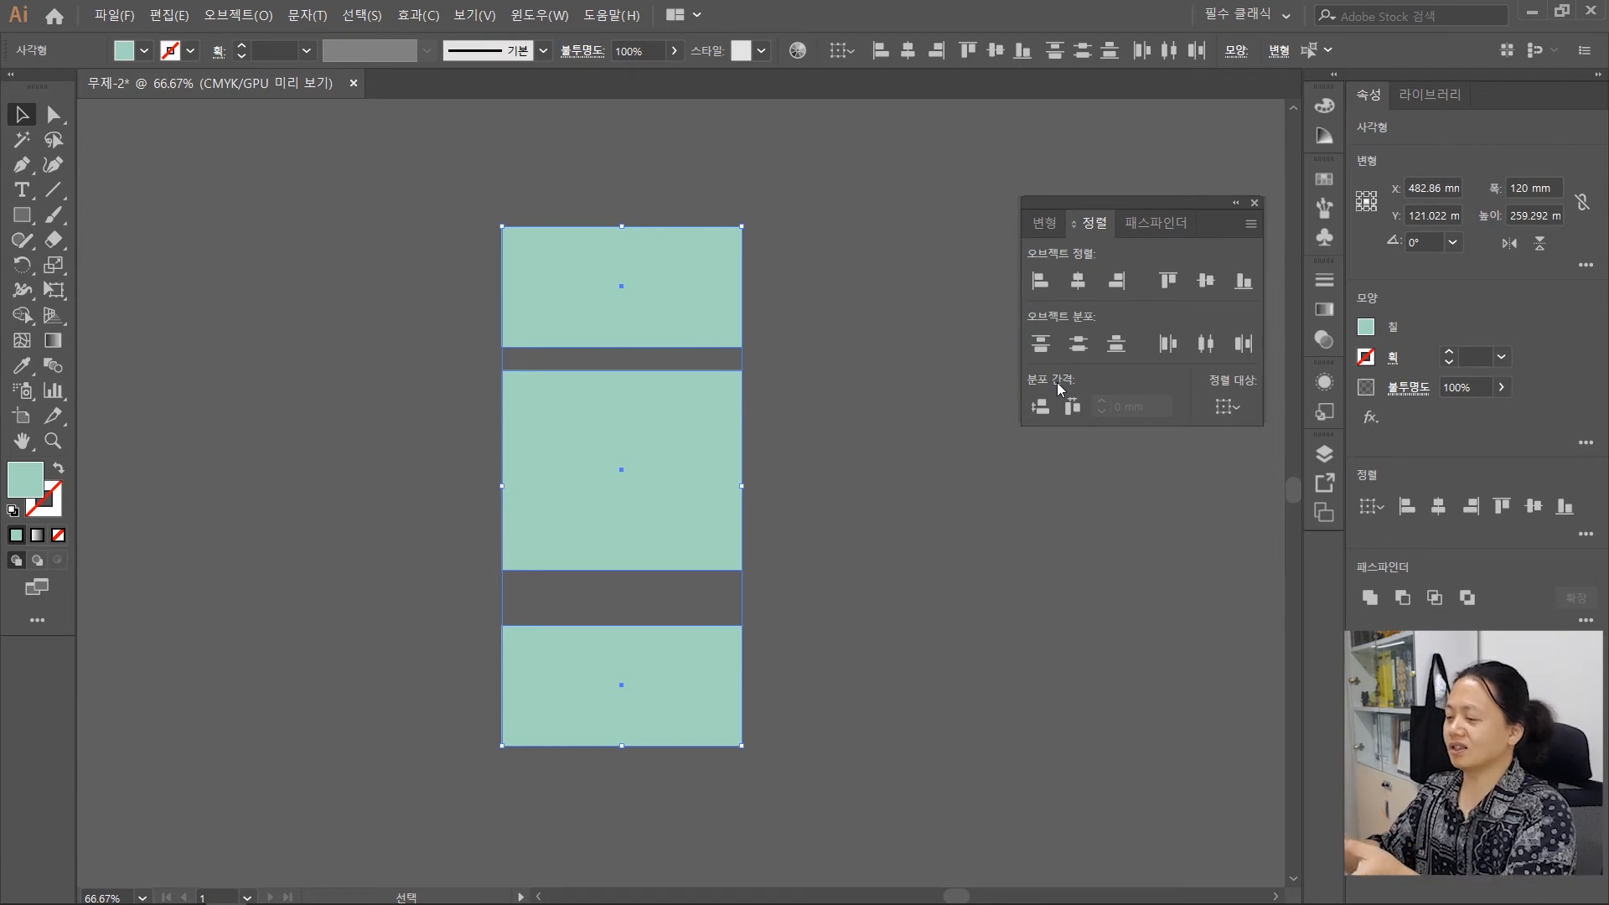
Distribute the three stacked rectangles evenly by their vertical centres and deselect them
click(1079, 344)
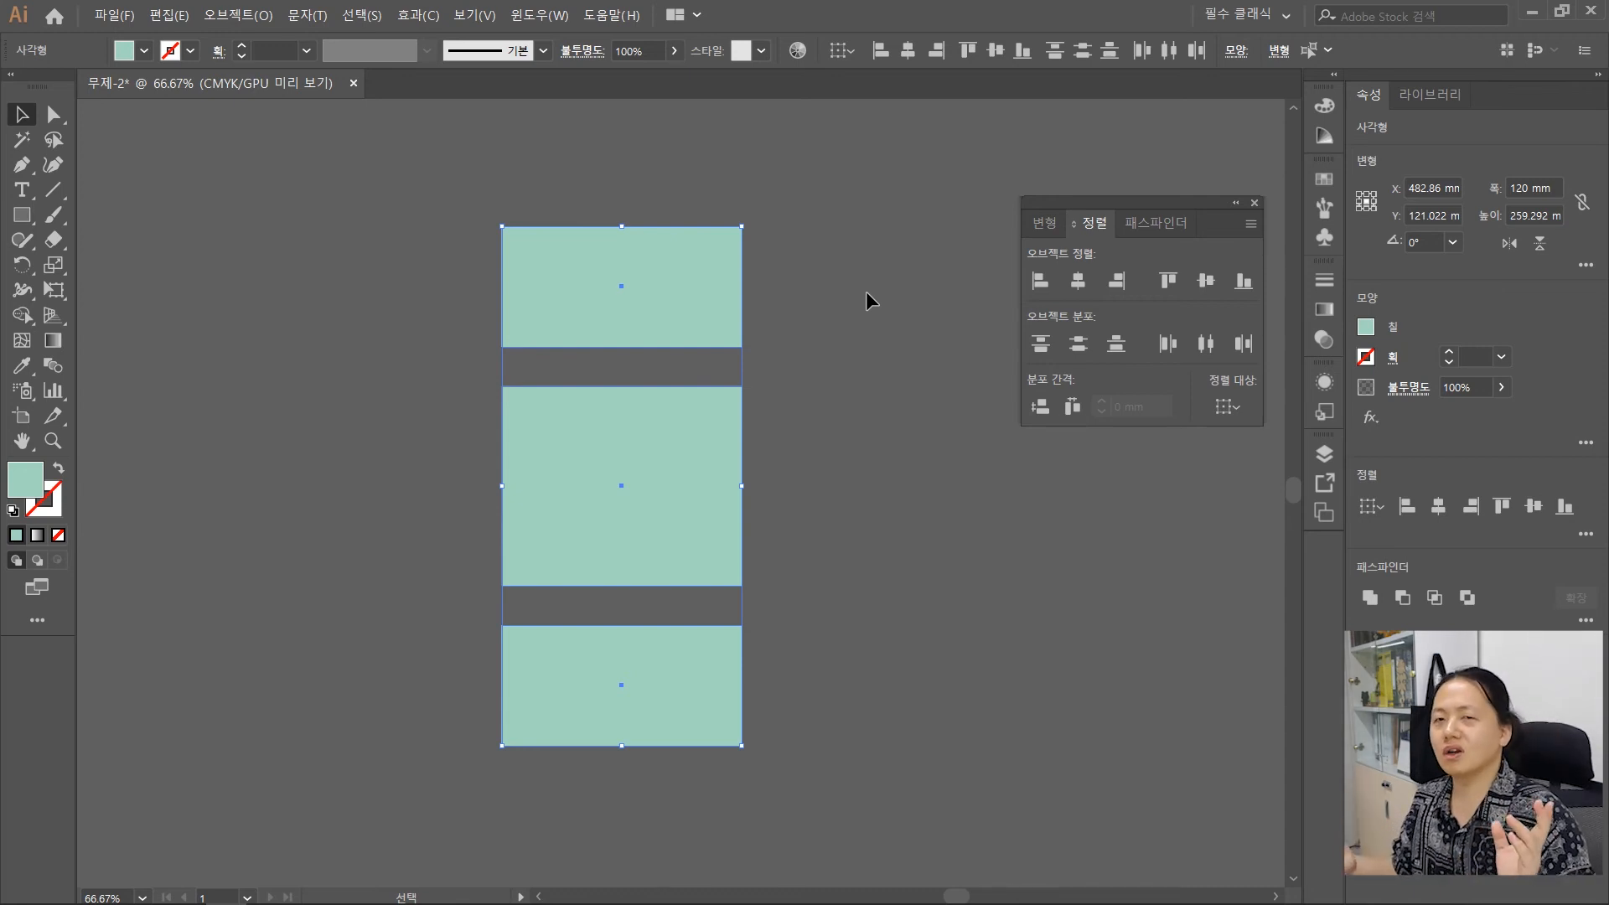
click(866, 294)
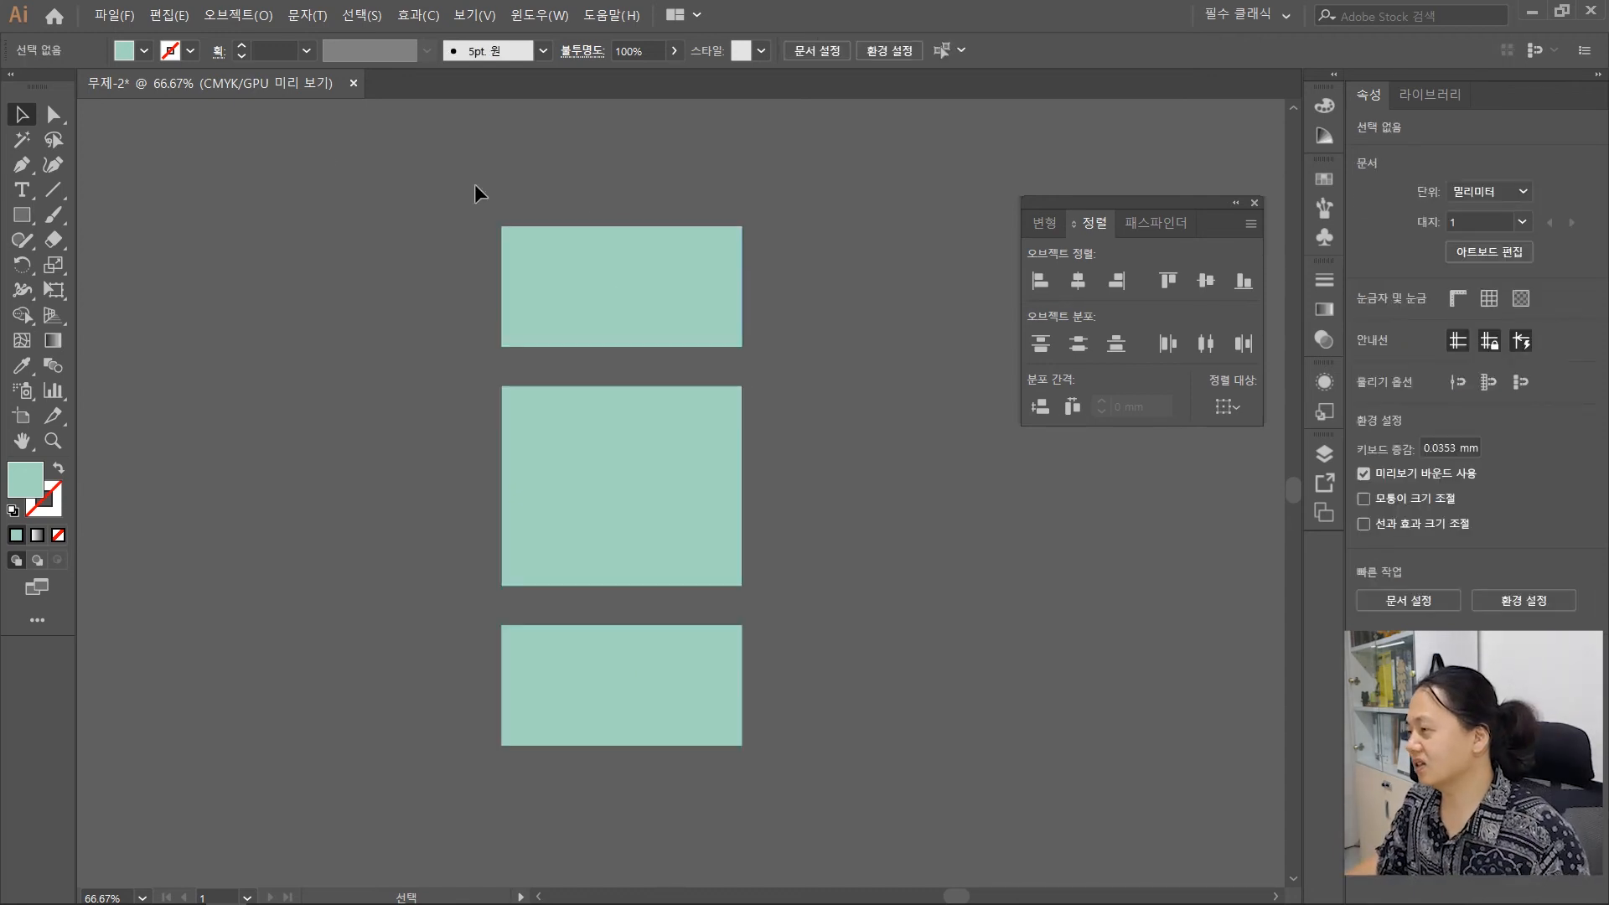
Practise selecting all three rectangles at once and with a marquee around them, leave them deselected, and close the Align options
key(ctrl+a)
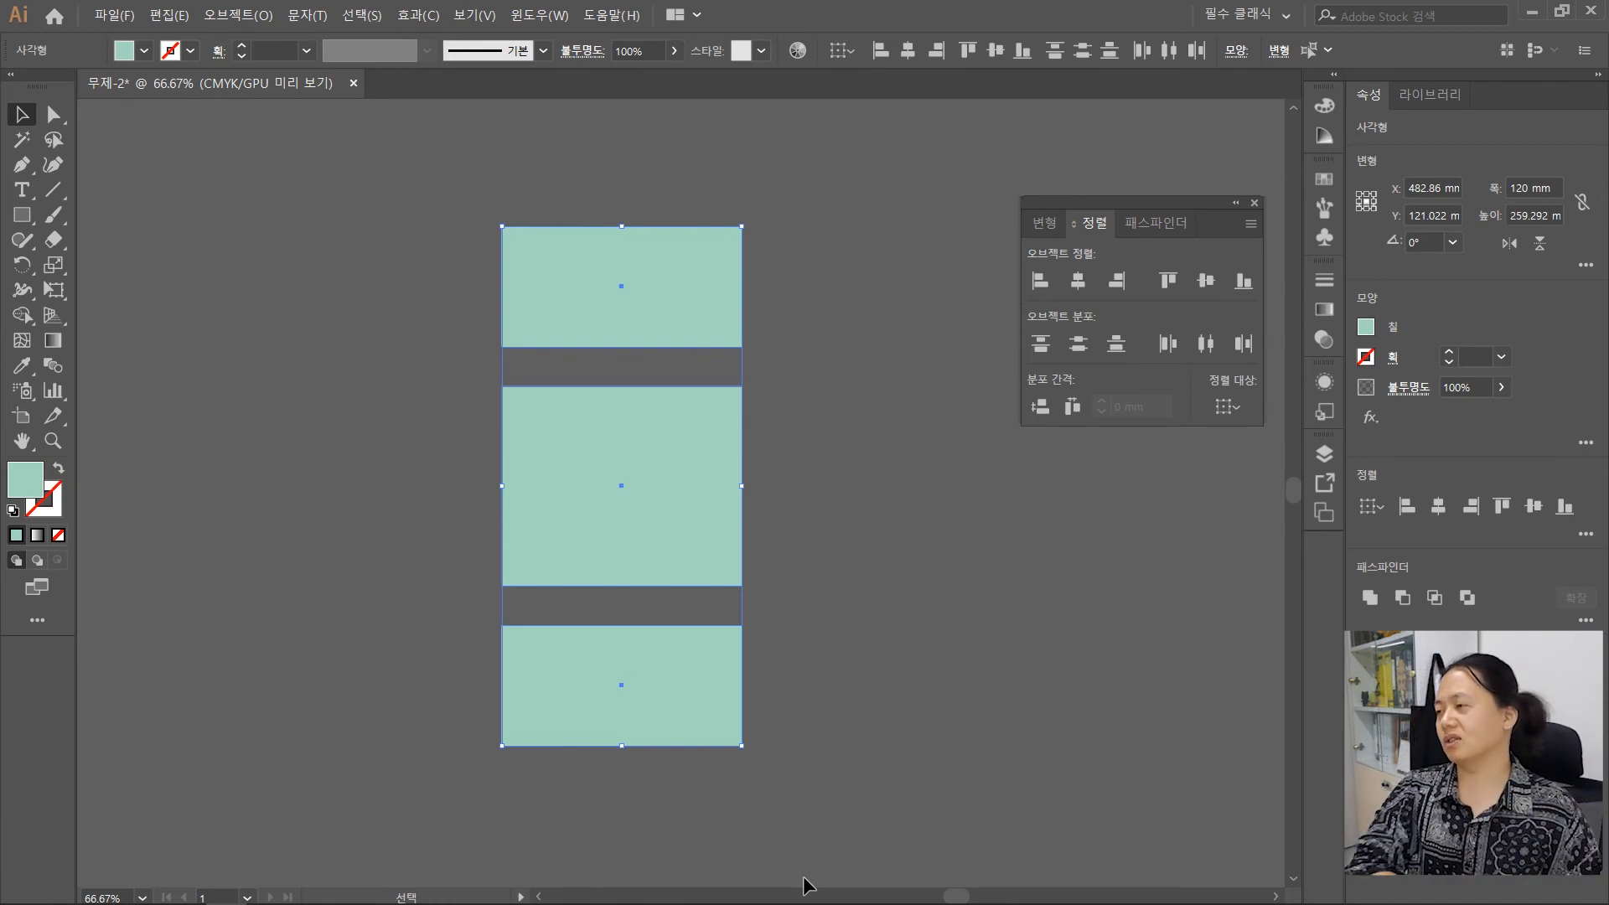
click(334, 151)
key(ctrl+a)
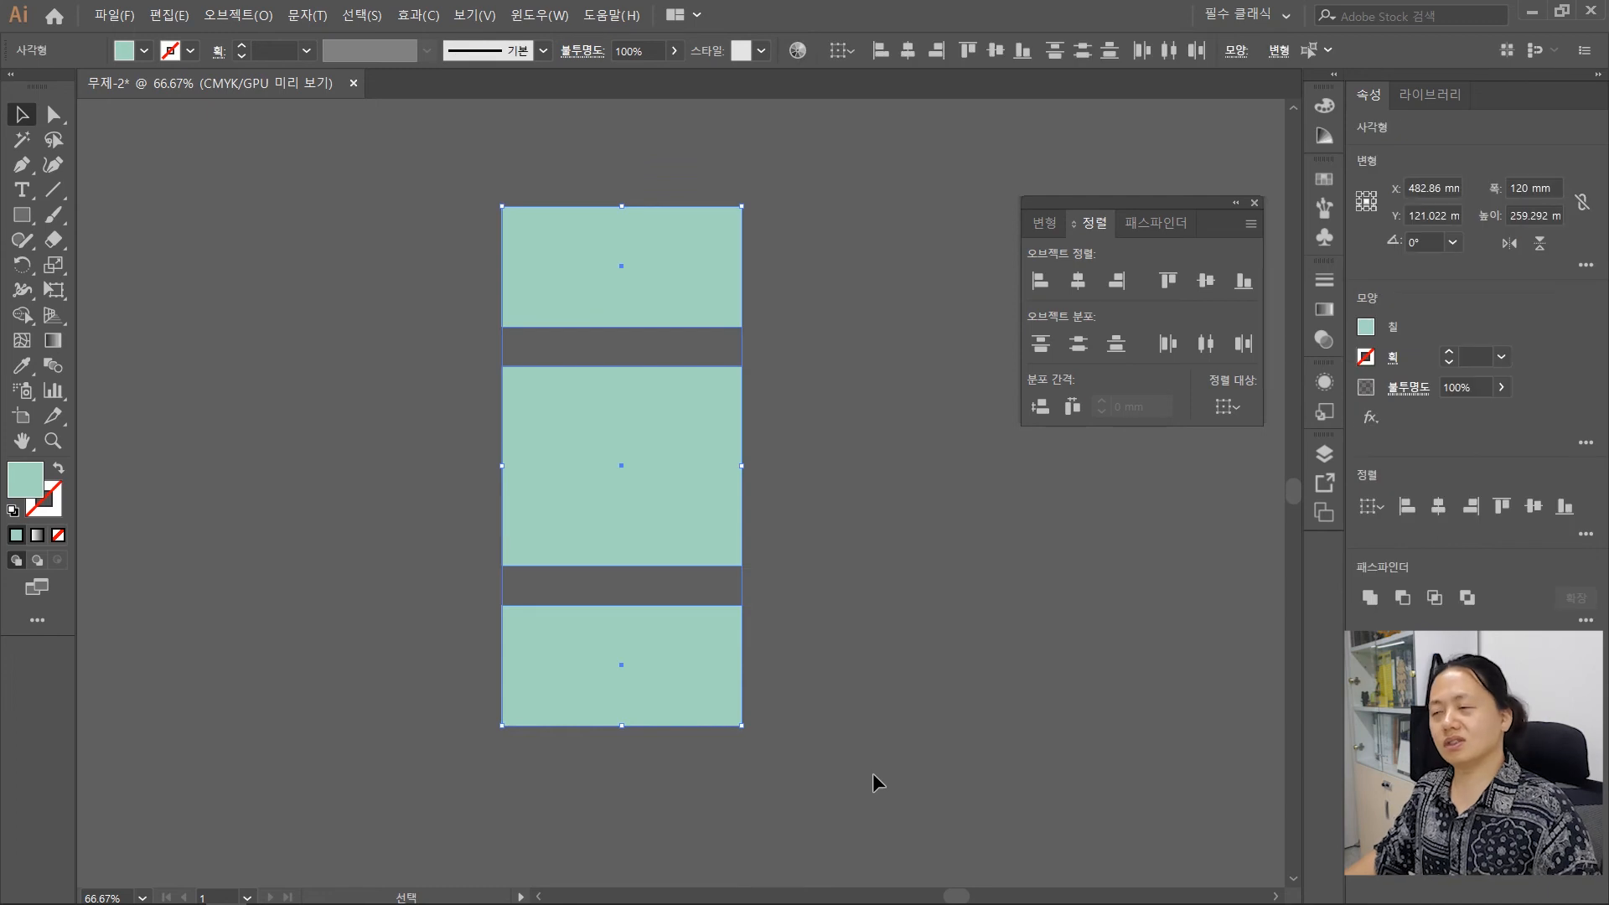
key(space)
drag(973, 747, 946, 755)
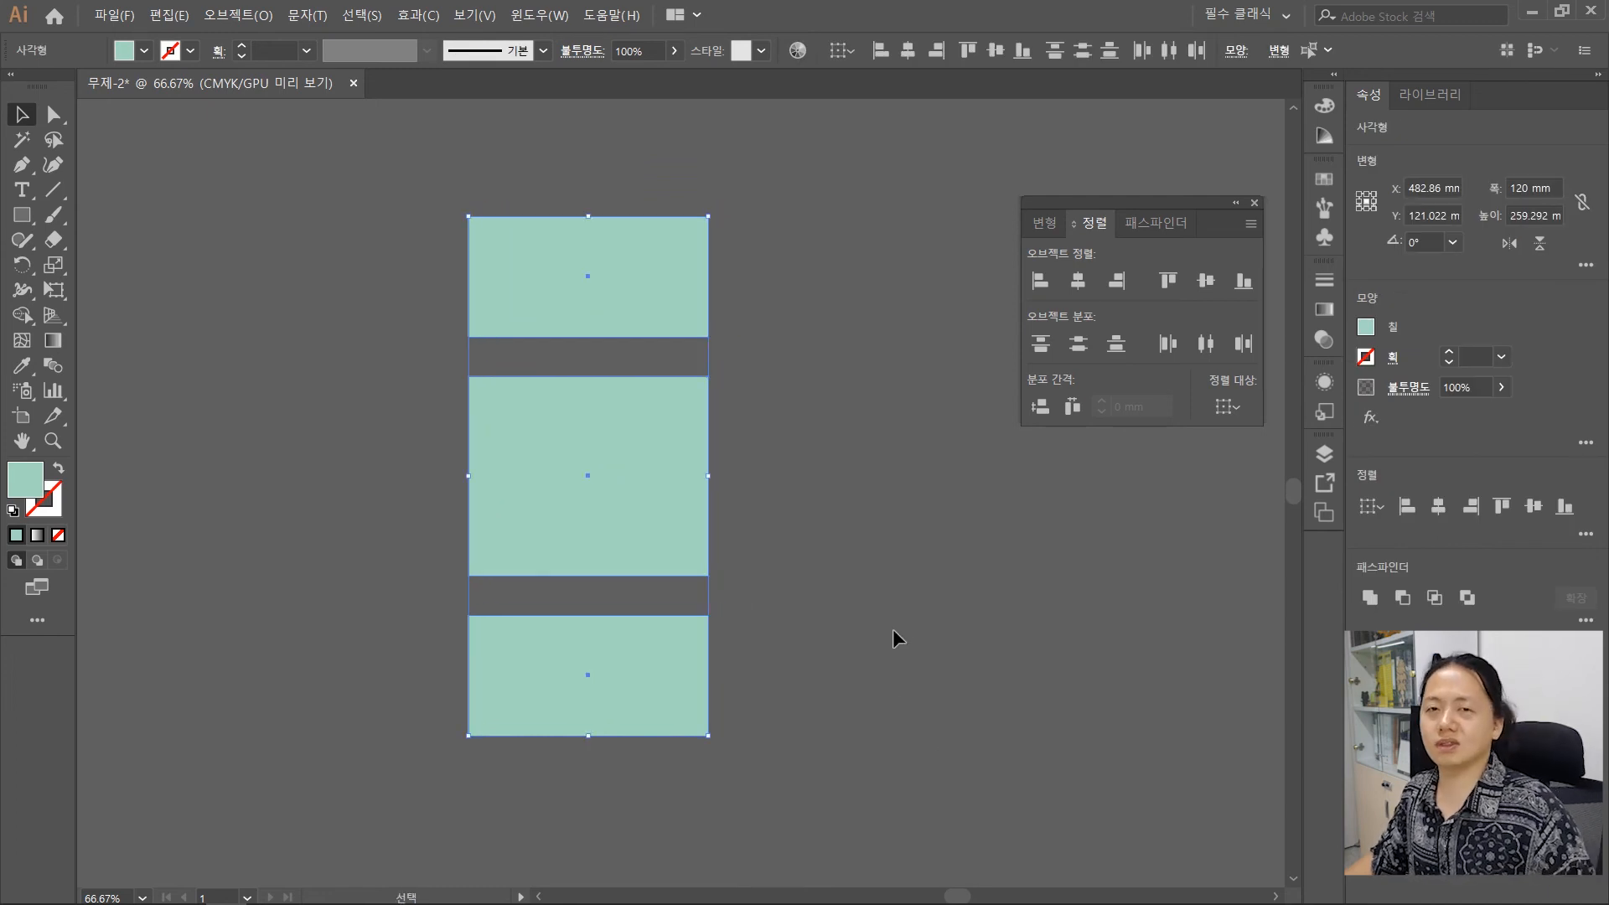
click(872, 614)
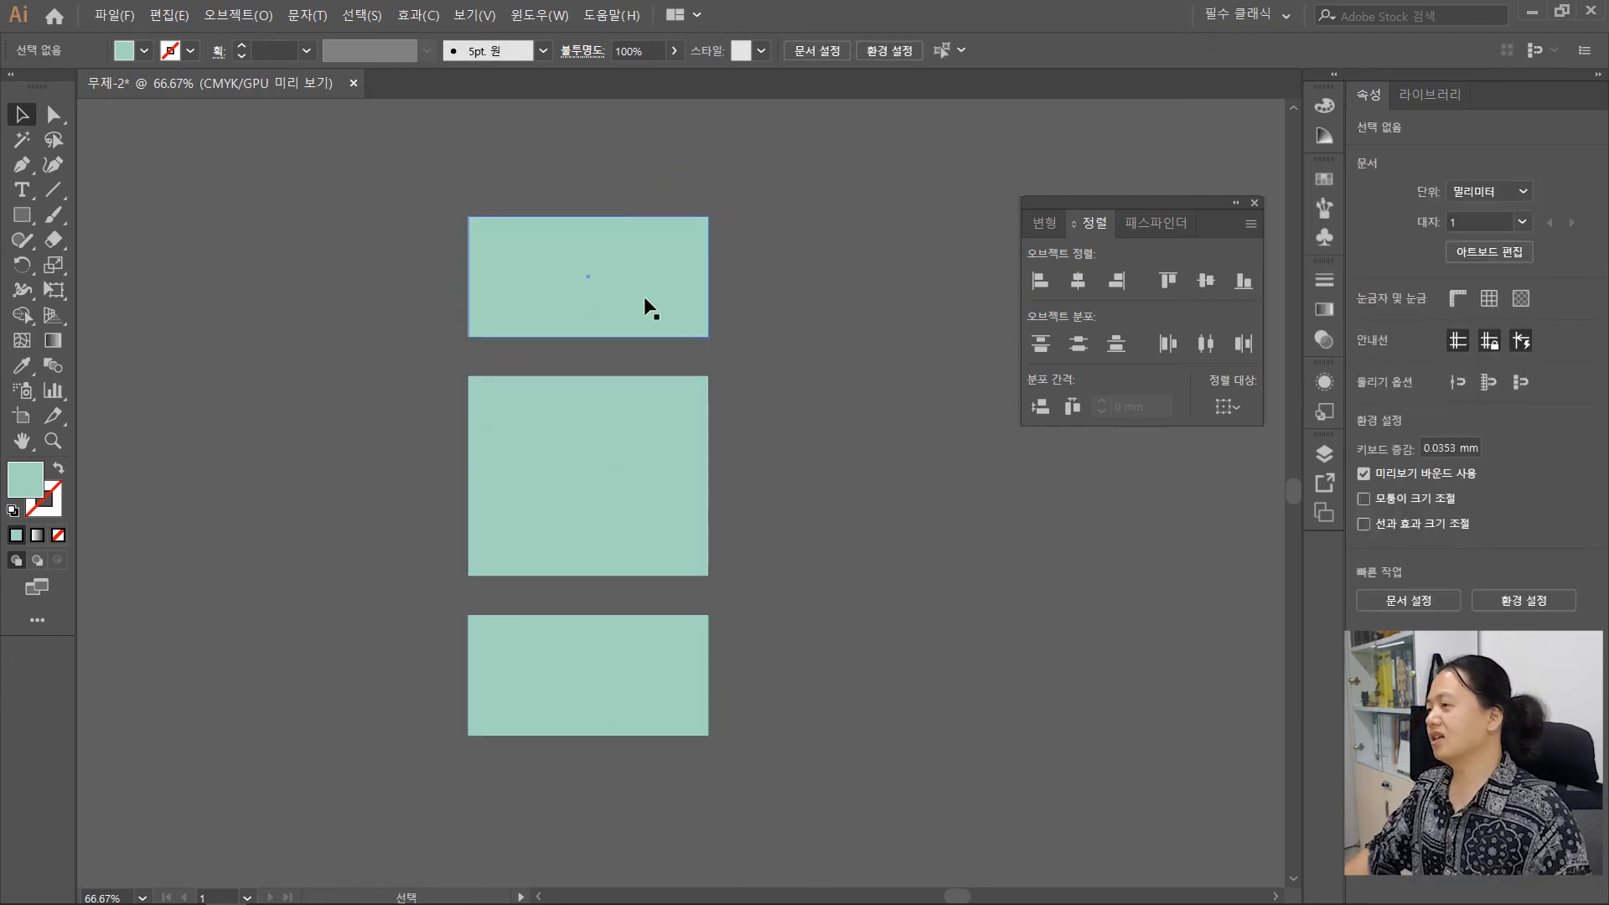
key(space)
drag(331, 382, 370, 384)
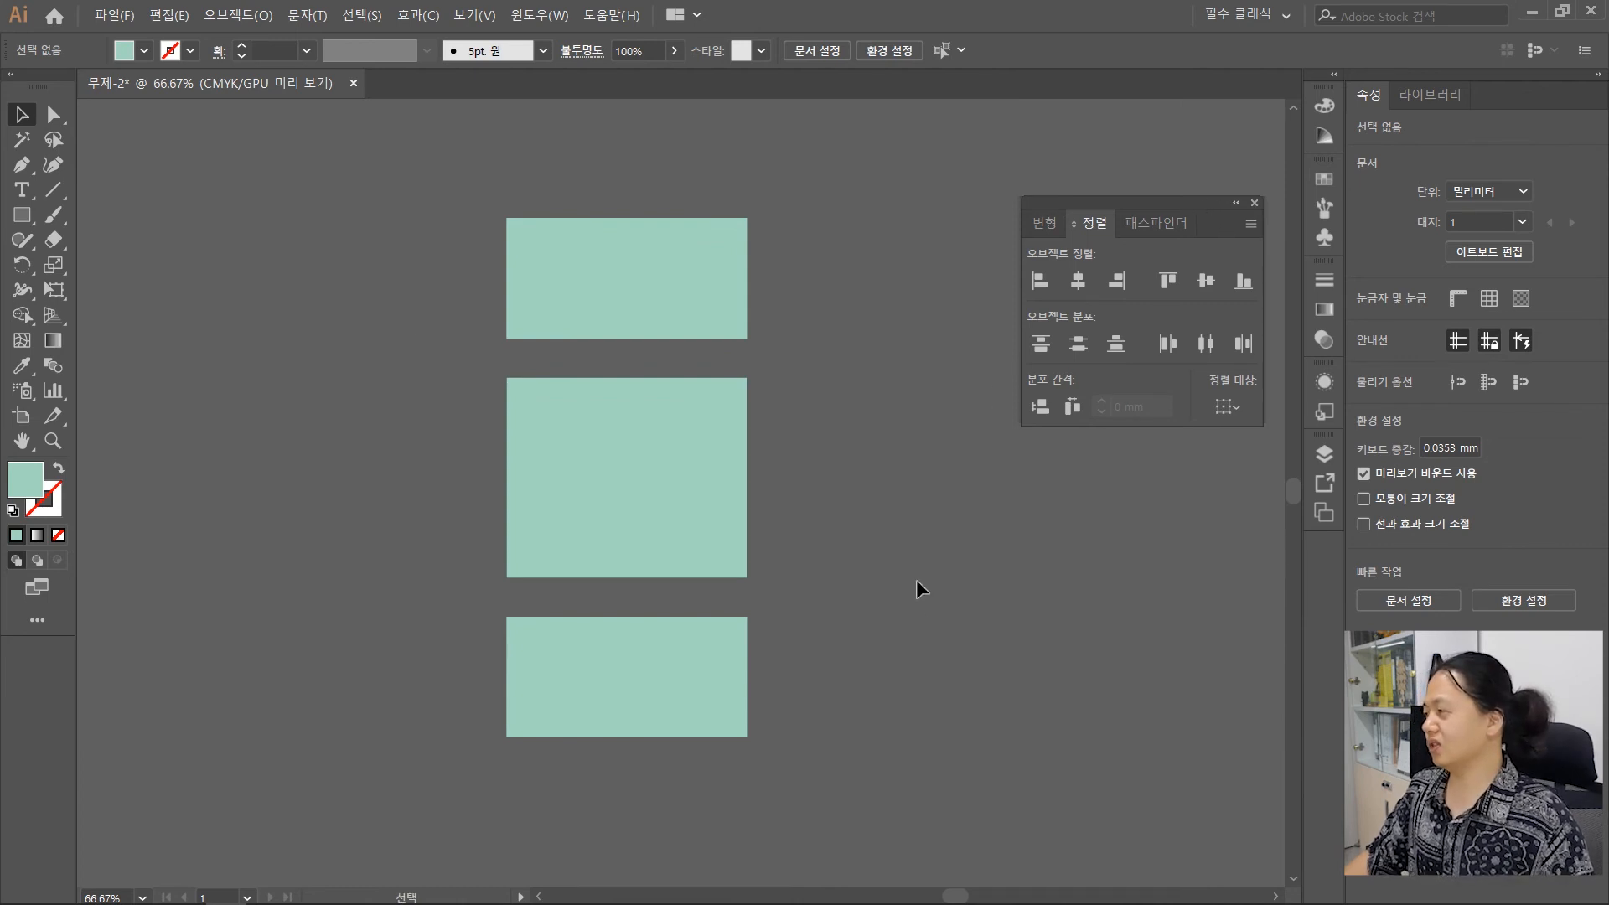
click(506, 268)
drag(457, 197, 867, 804)
click(879, 775)
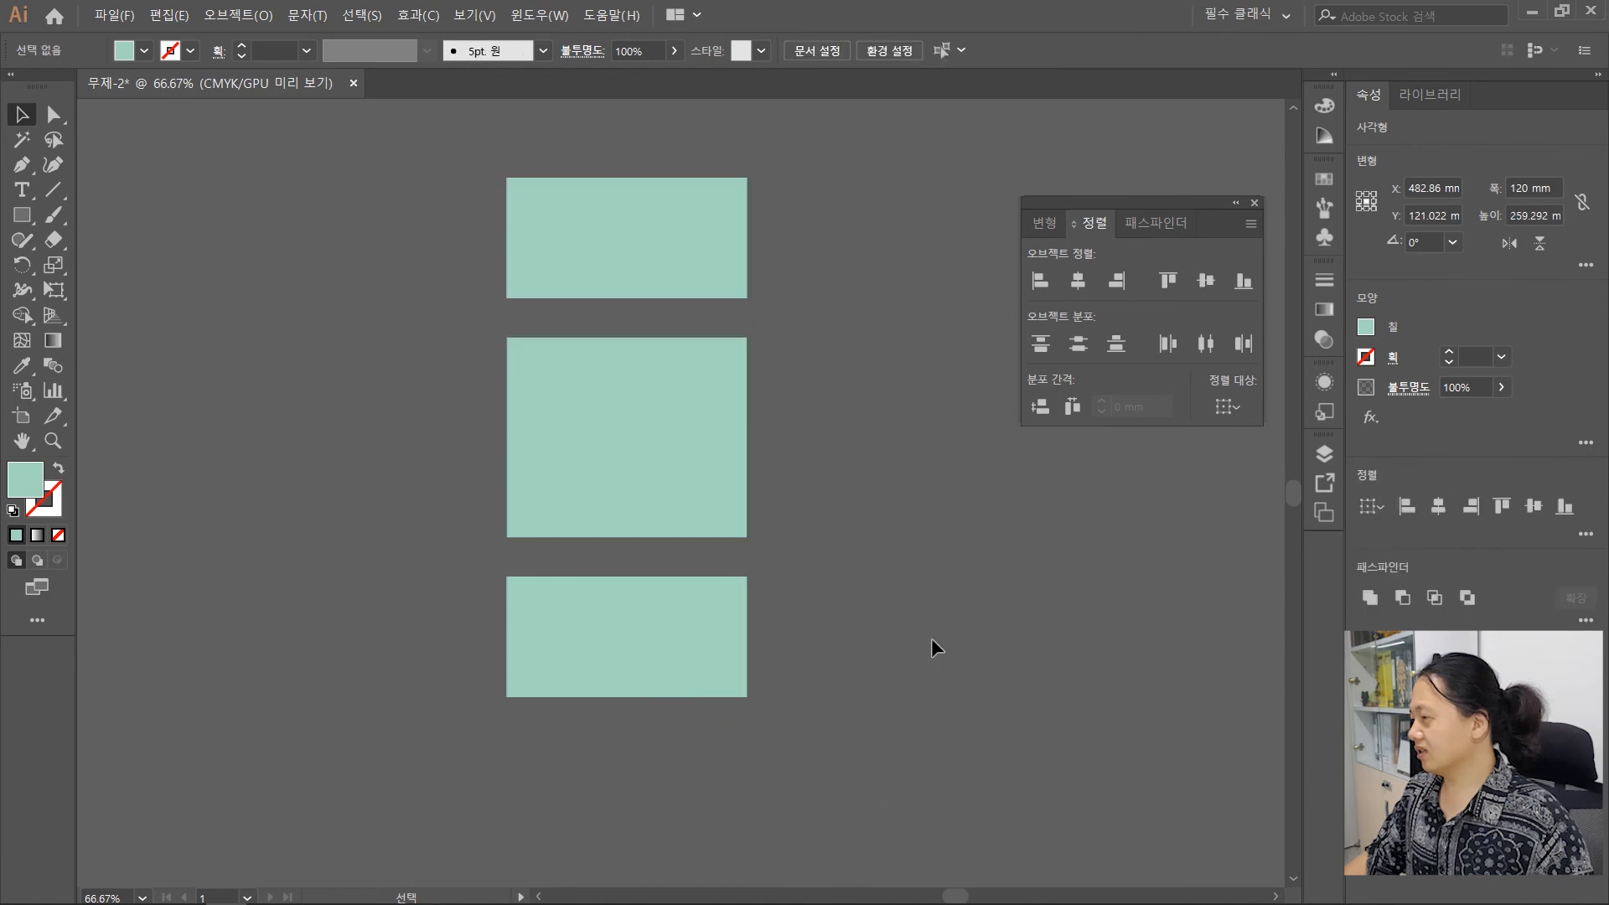
click(1254, 202)
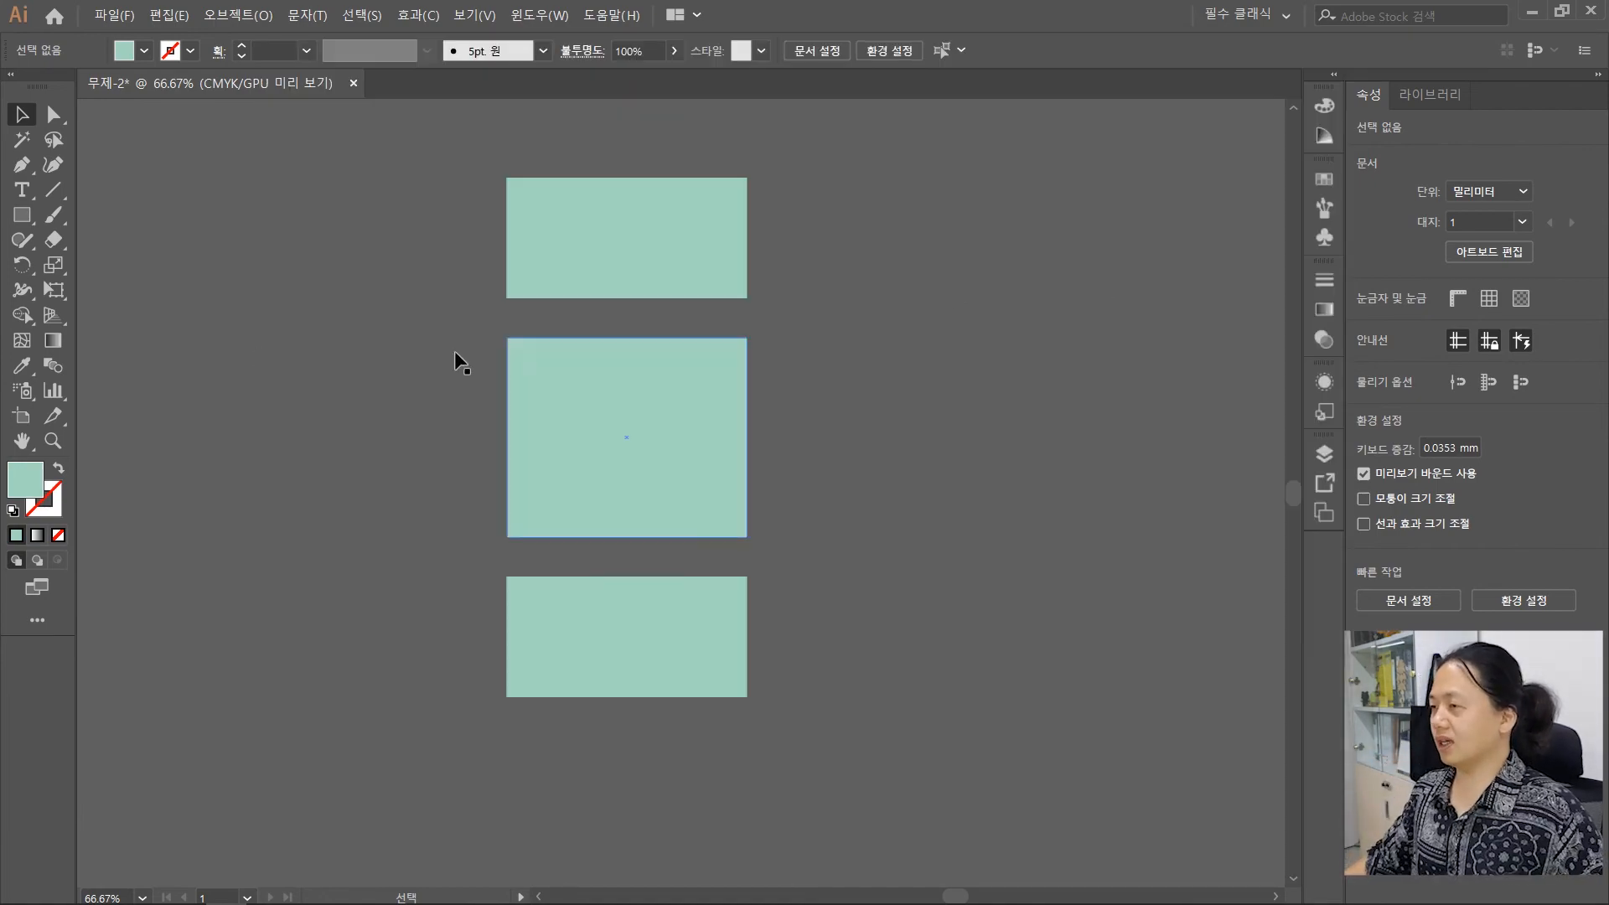
Draw a tall rectangle about 81 × 123 mm to the right of the middle rectangle
click(25, 216)
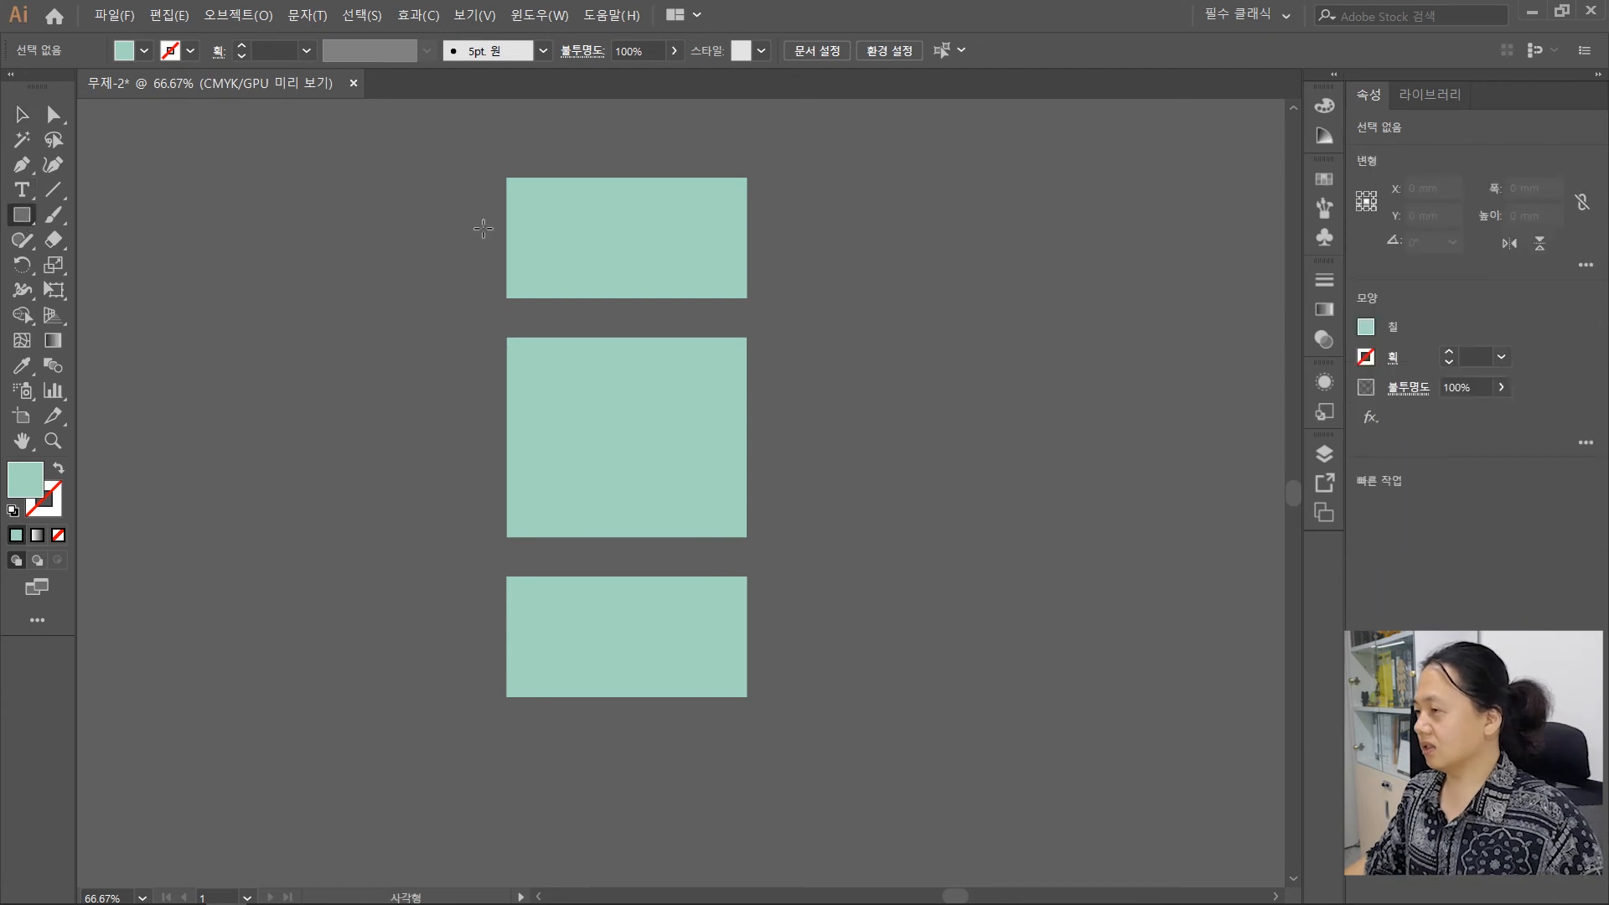
click(19, 216)
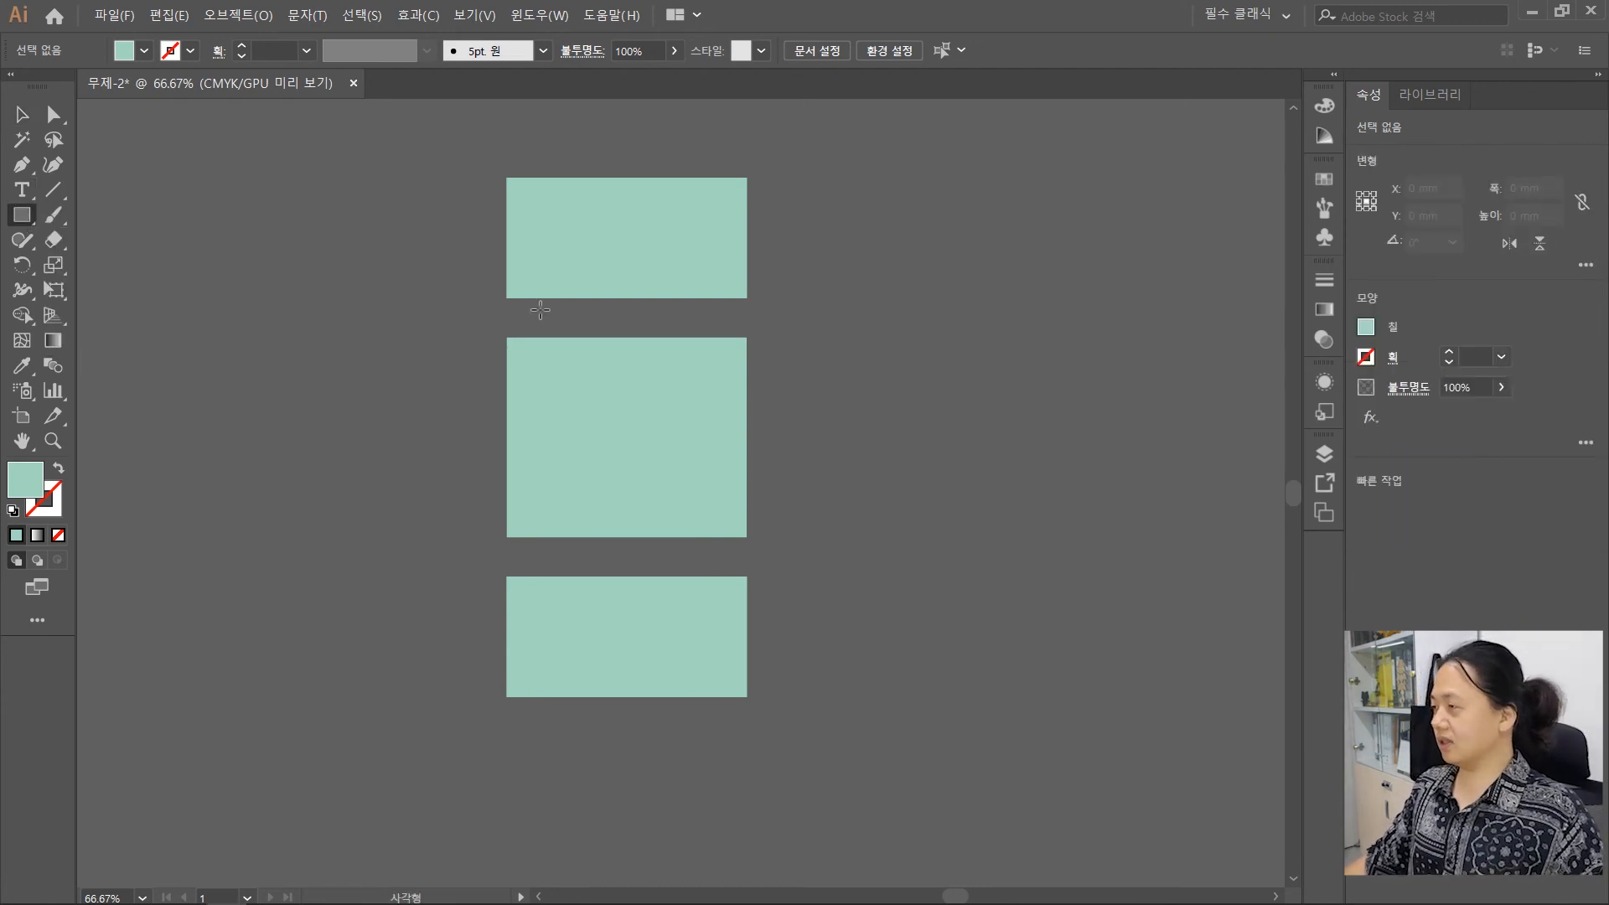
drag(820, 338, 982, 584)
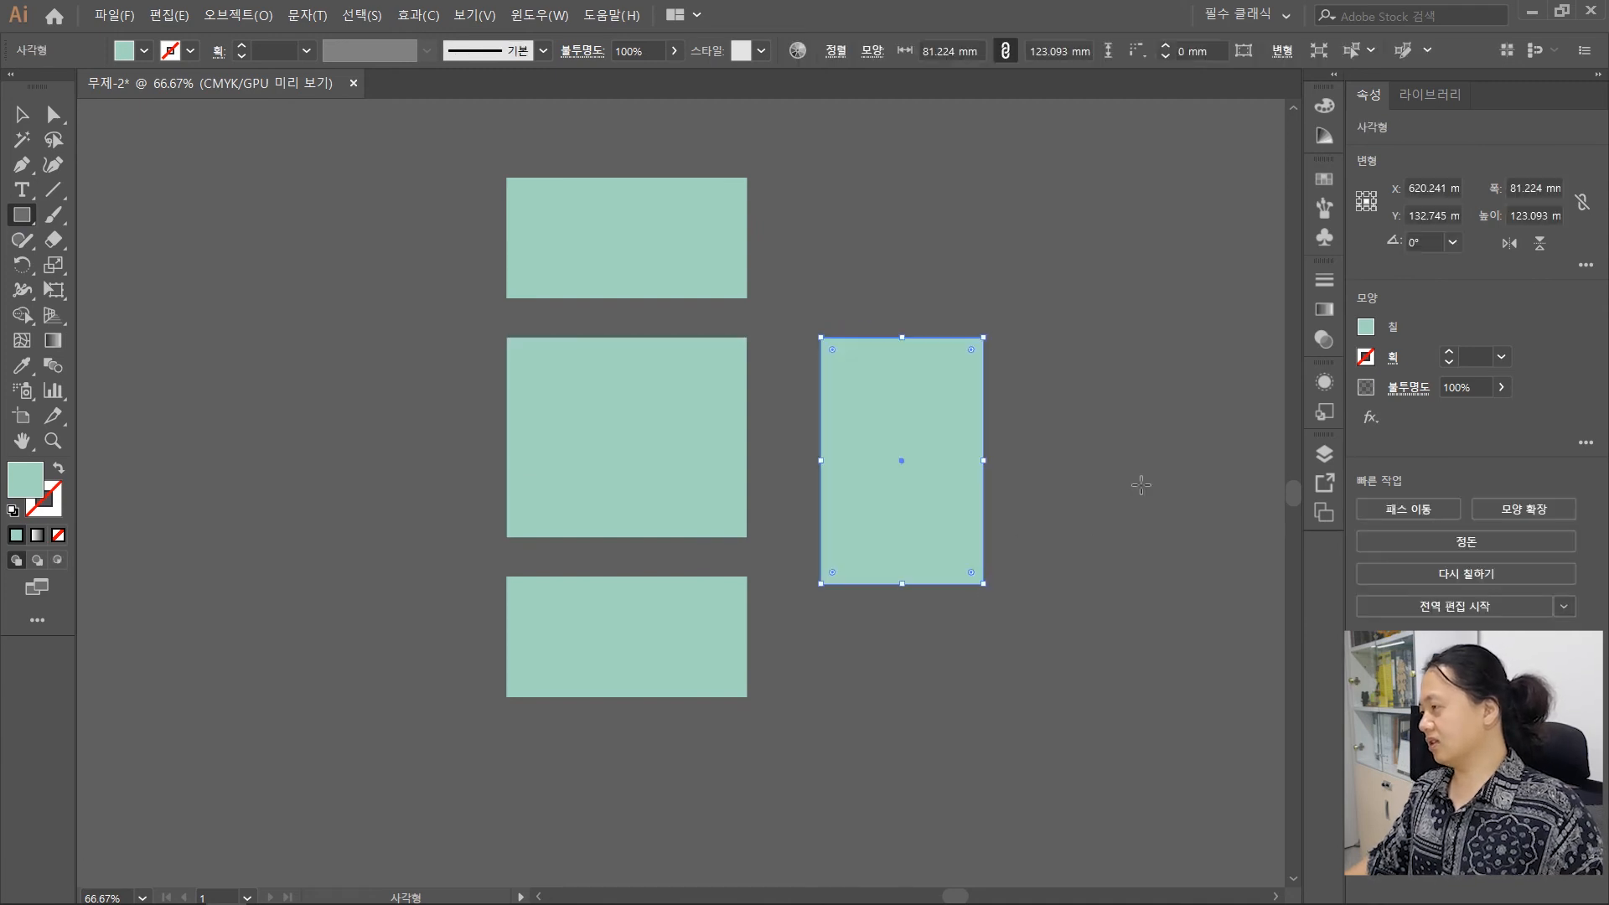
Set the new rectangle's width to 60 mm and its height to 100 mm, and deselect it
click(1534, 188)
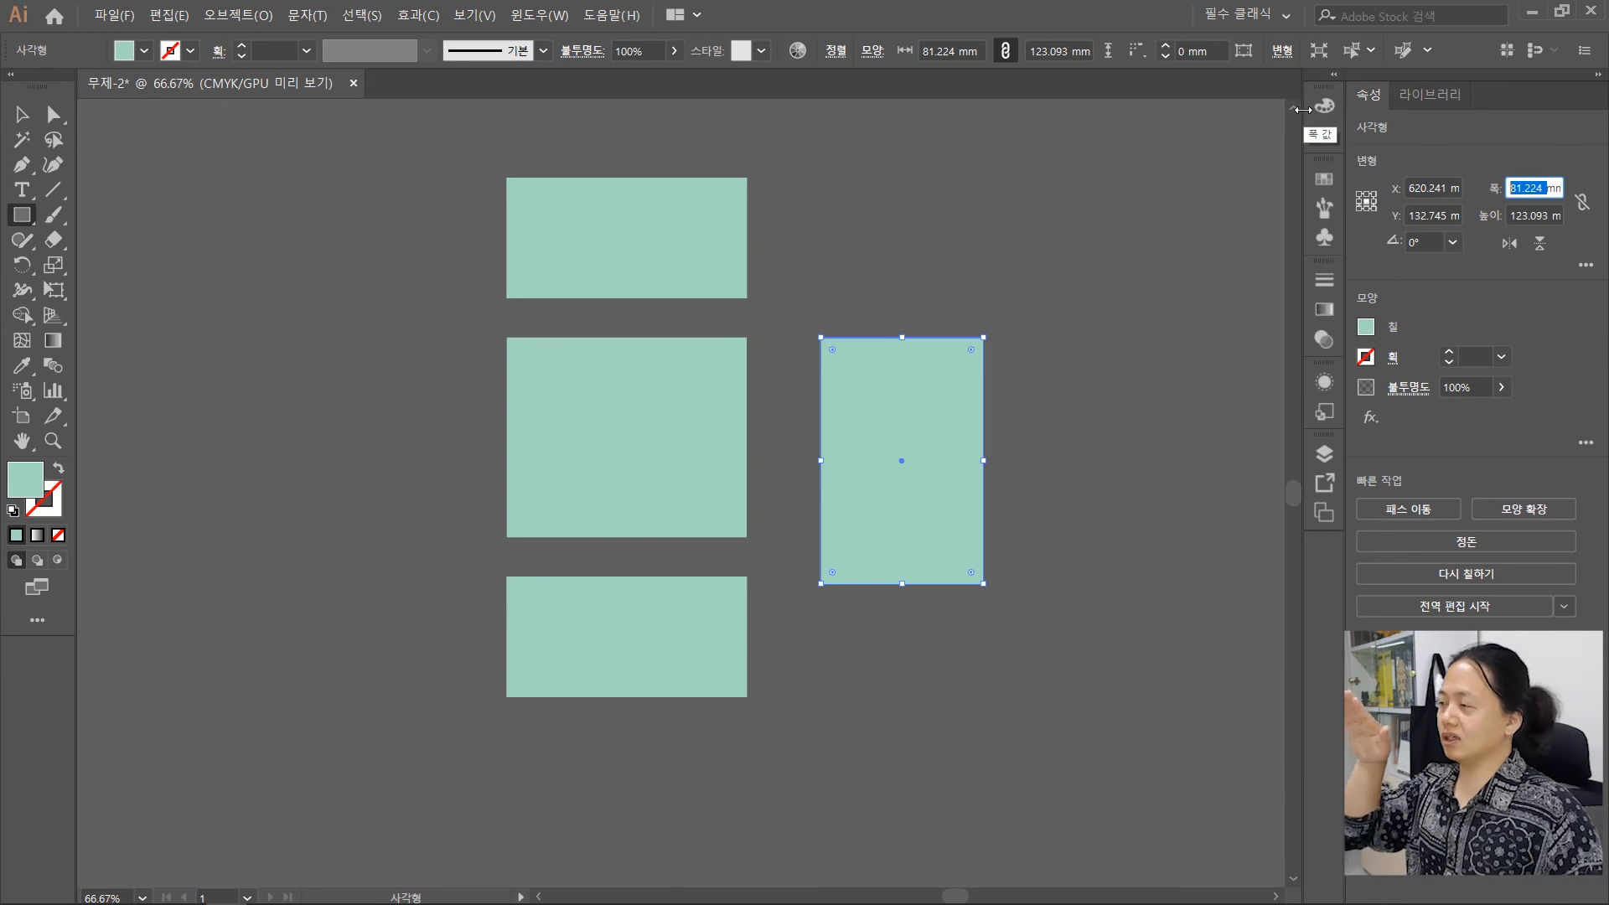
text(60)
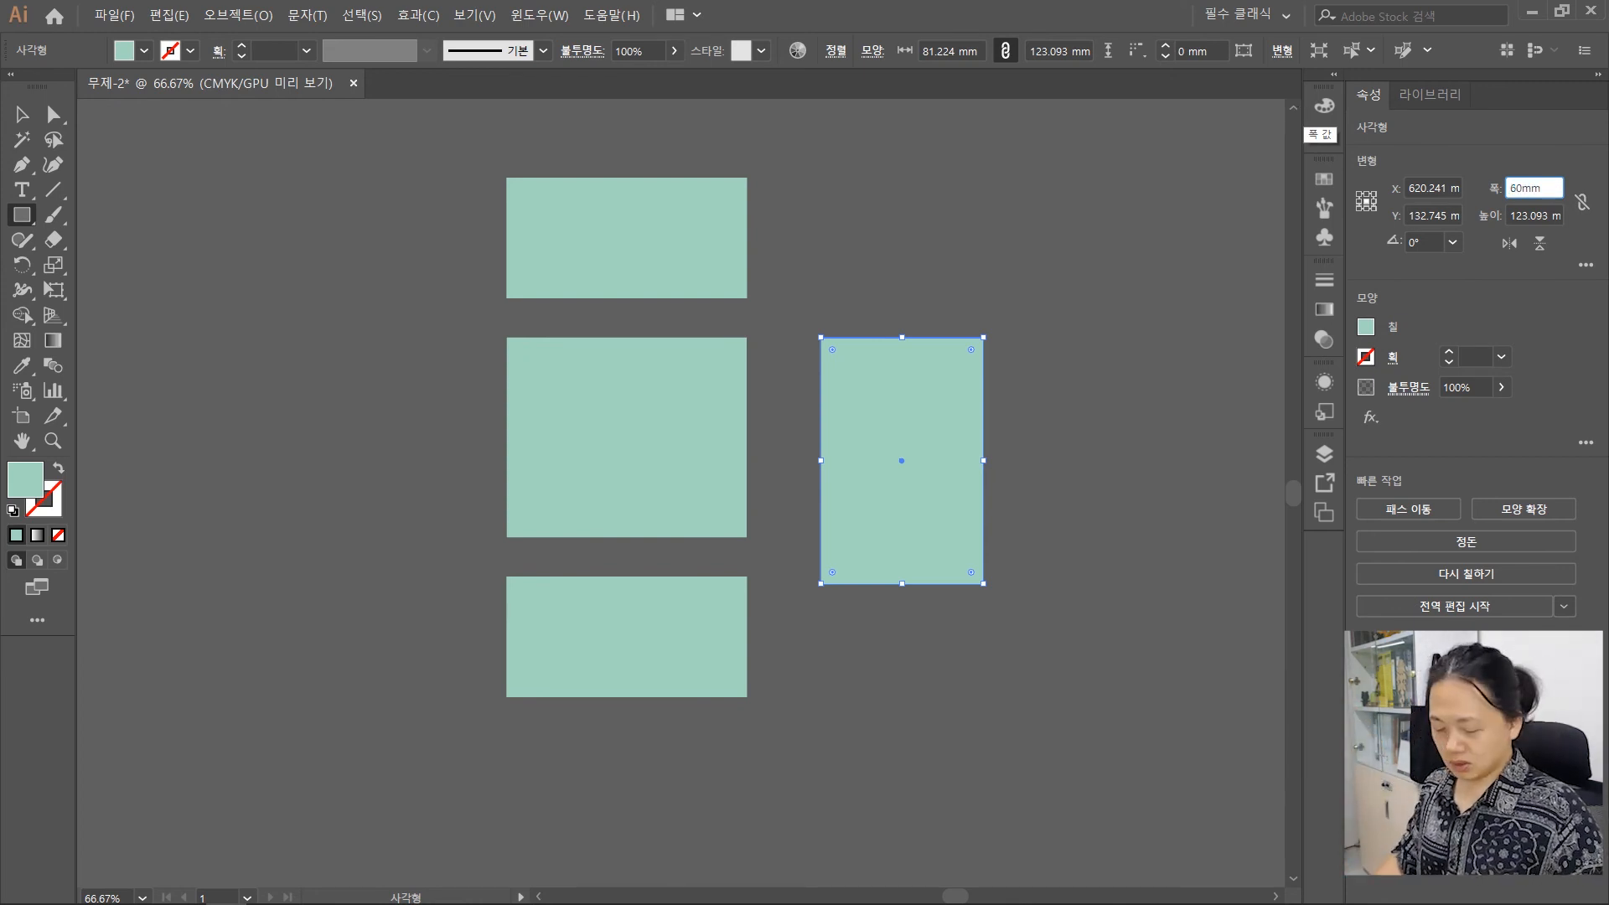
key(Tab)
text(100)
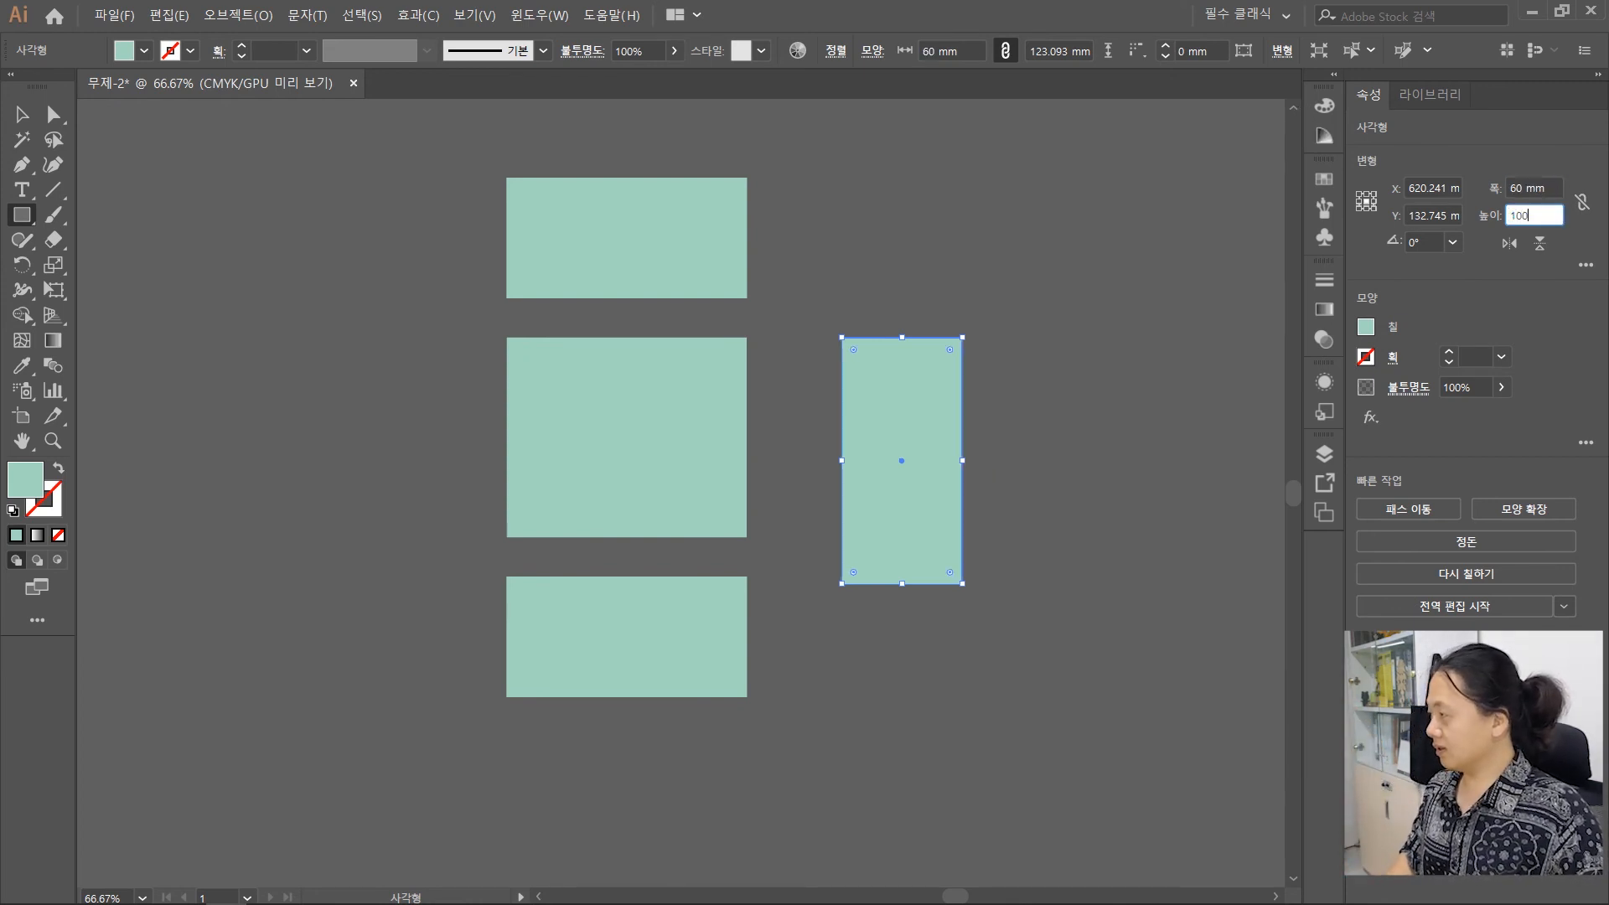
key(Return)
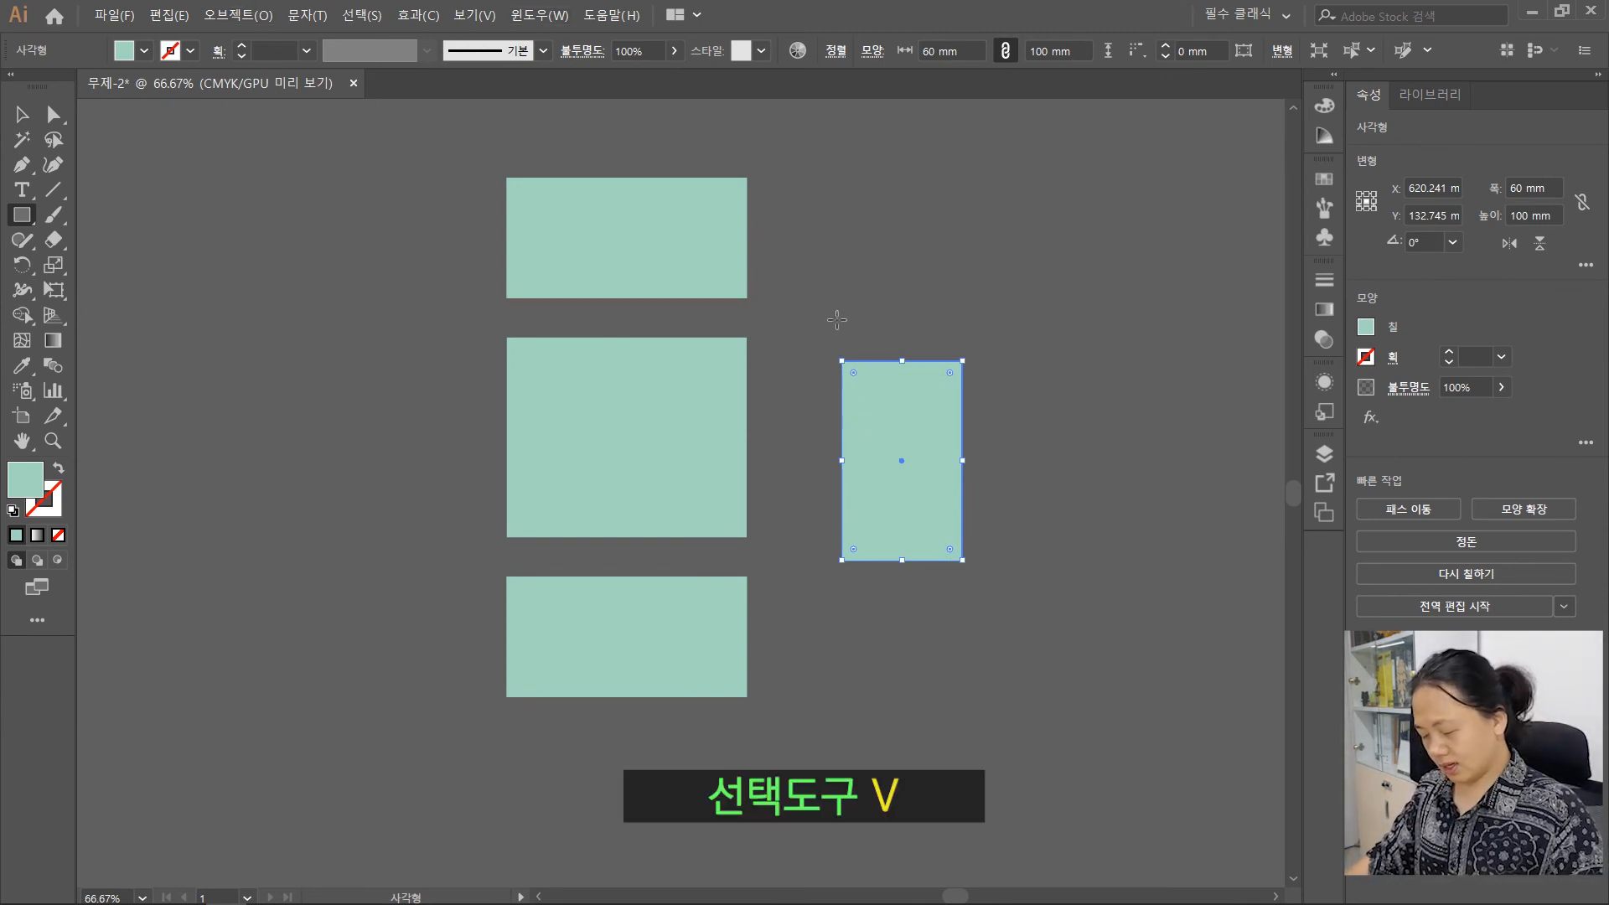
key(v)
click(868, 291)
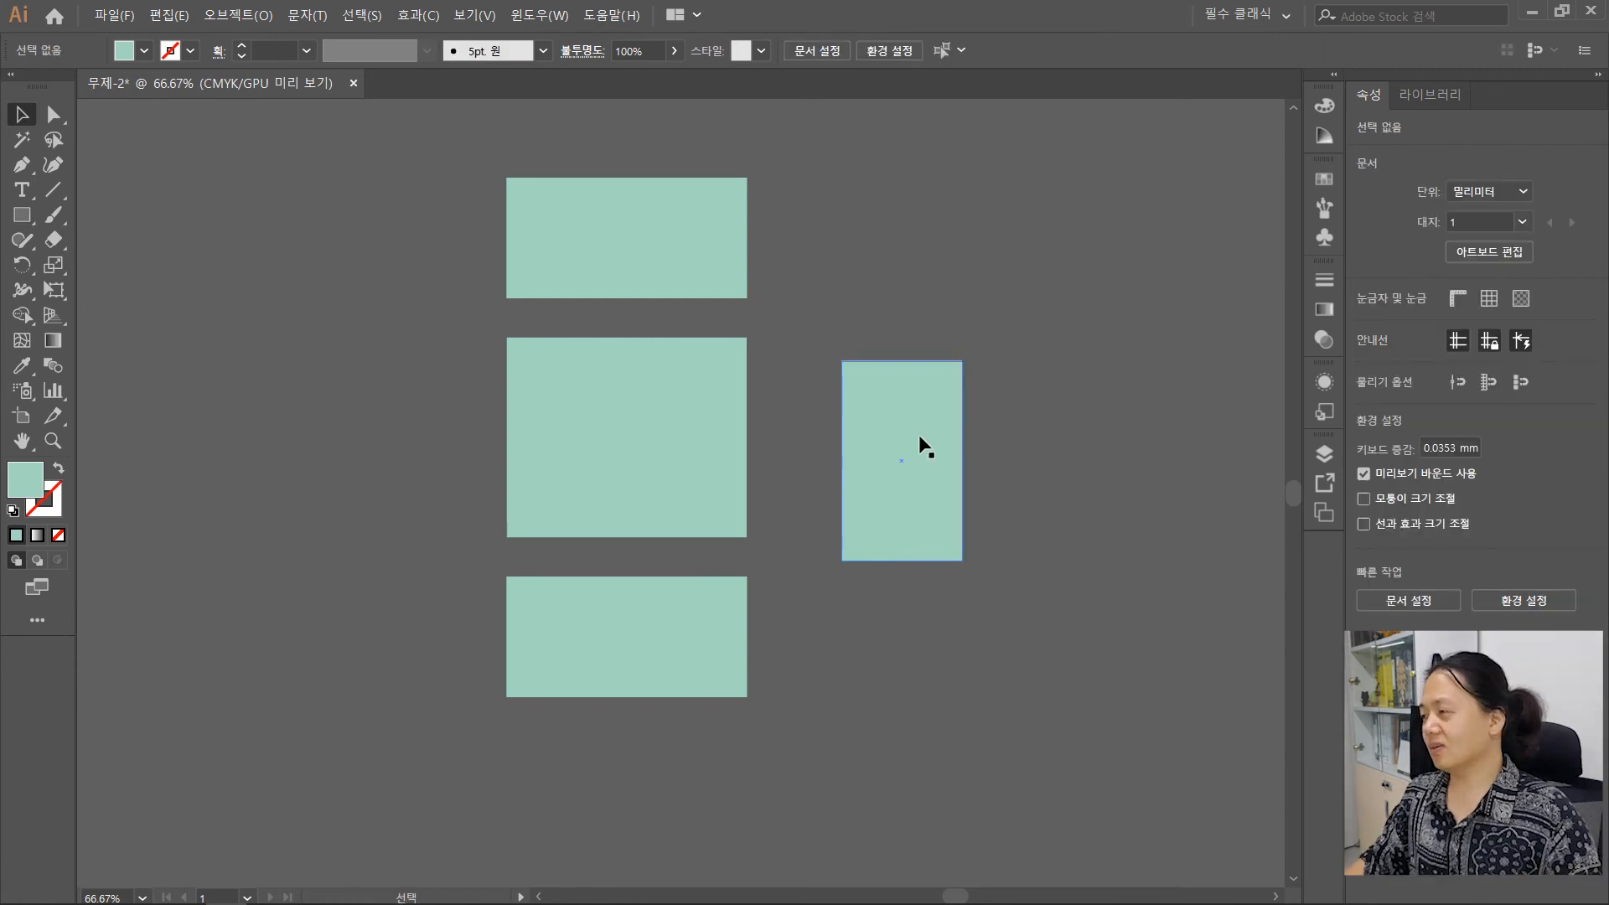
Move the narrow rectangle freely downward and back up so it sits level with the middle rectangle on its right side, and deselect it
drag(903, 421, 926, 500)
click(1043, 355)
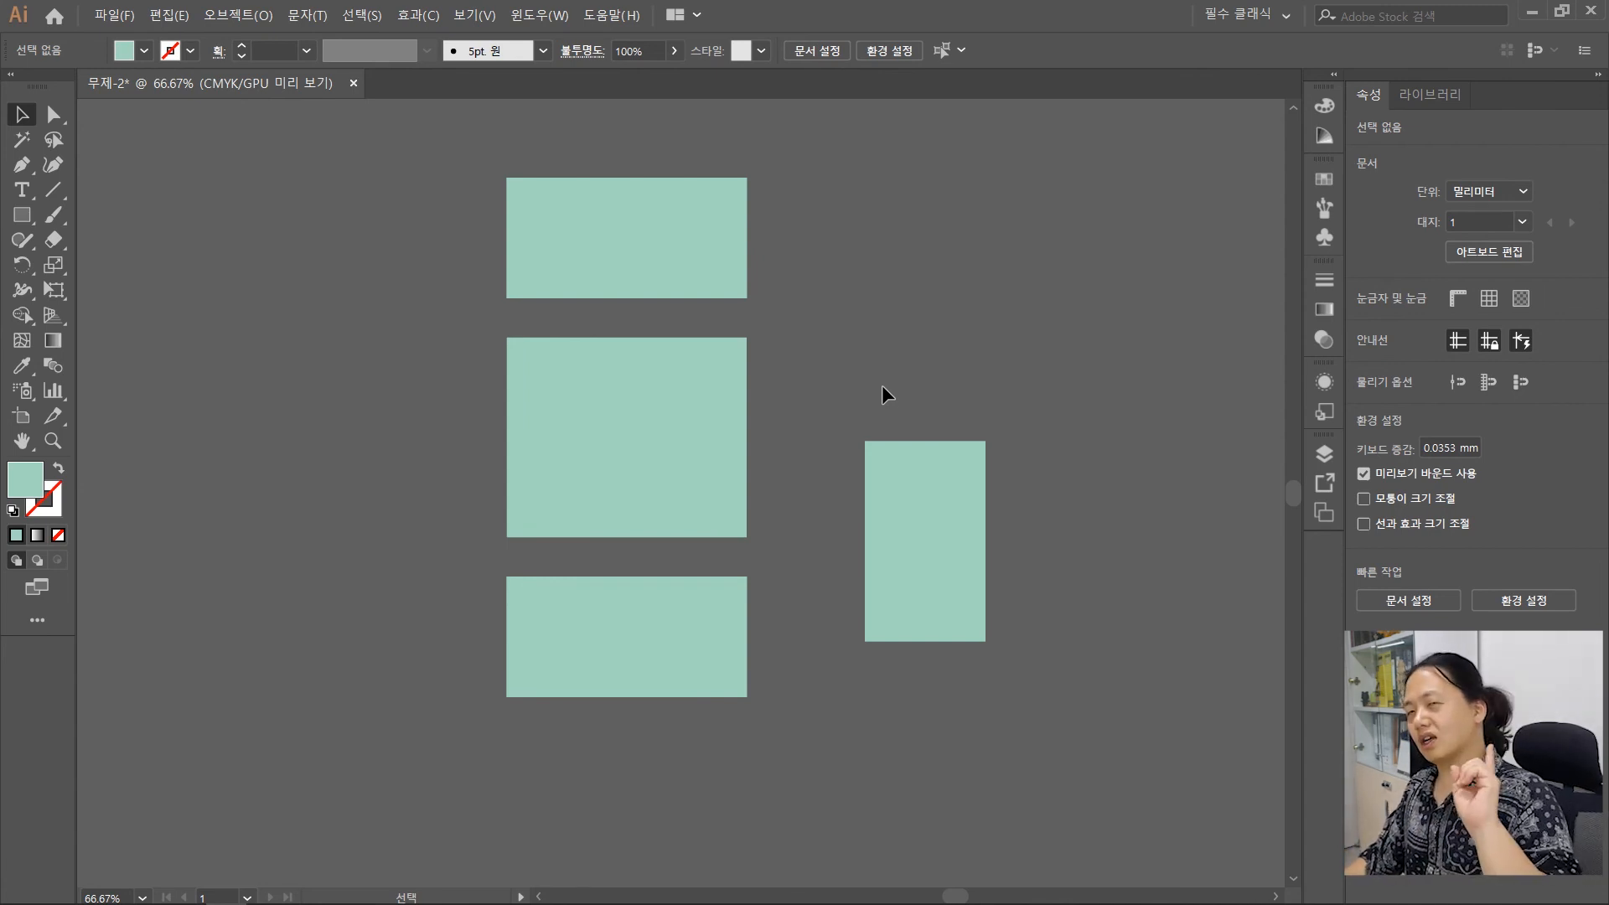
mouse_move(932, 583)
mouse_down()
mouse_move(947, 651)
mouse_move(860, 478)
mouse_up()
click(1104, 401)
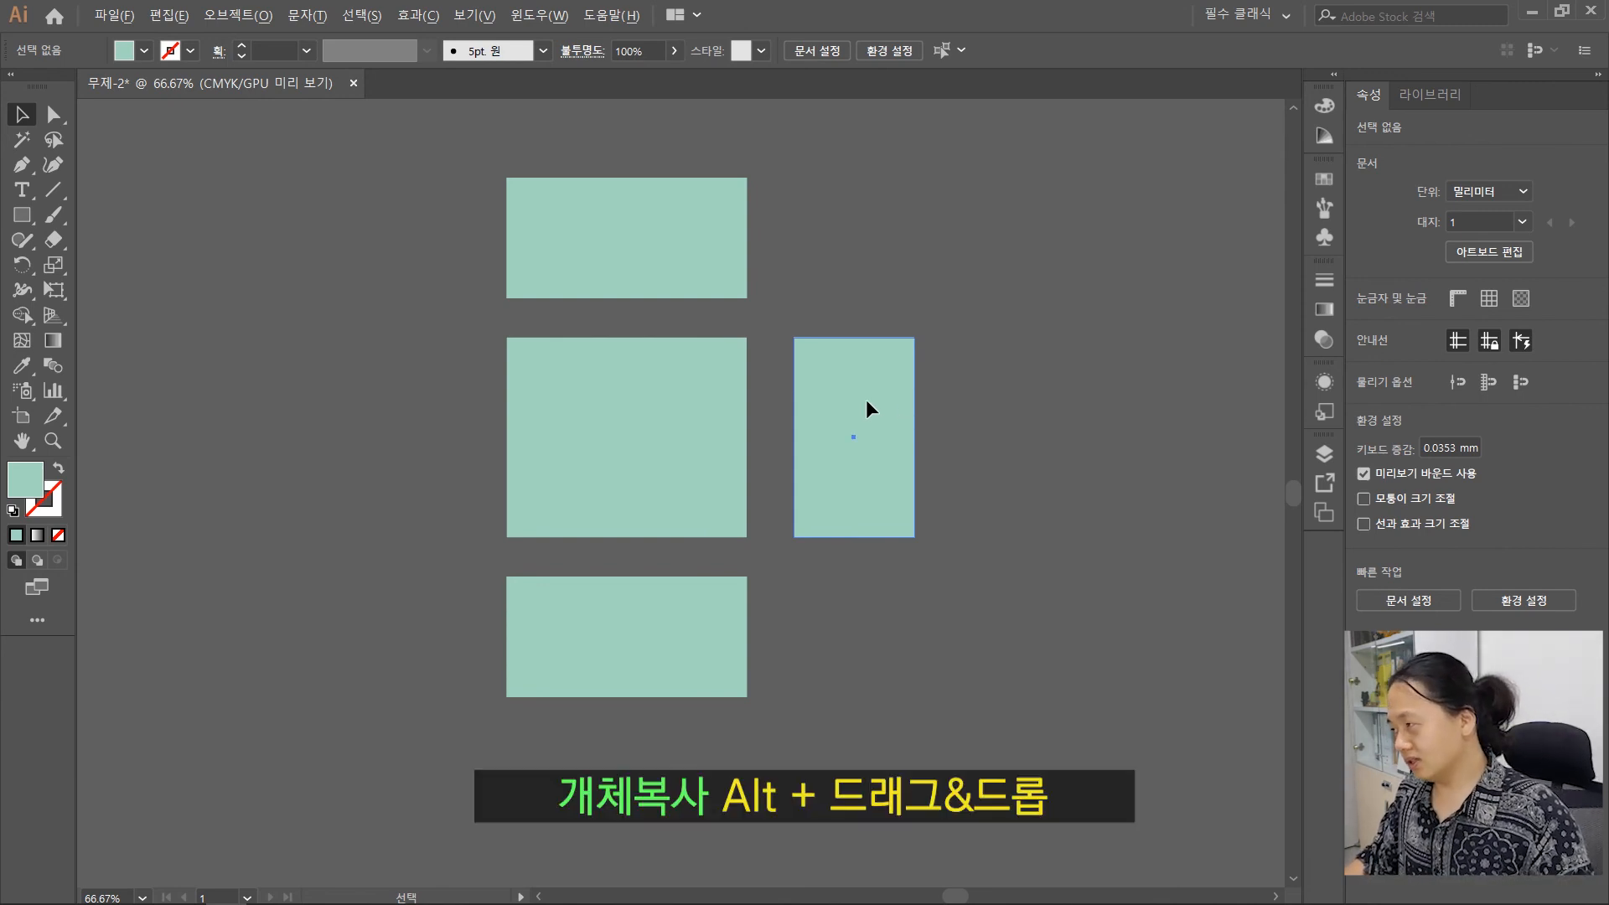
Duplicate the narrow rectangle freely to the left side of the middle rectangle and delete the copy
drag(867, 401, 372, 369)
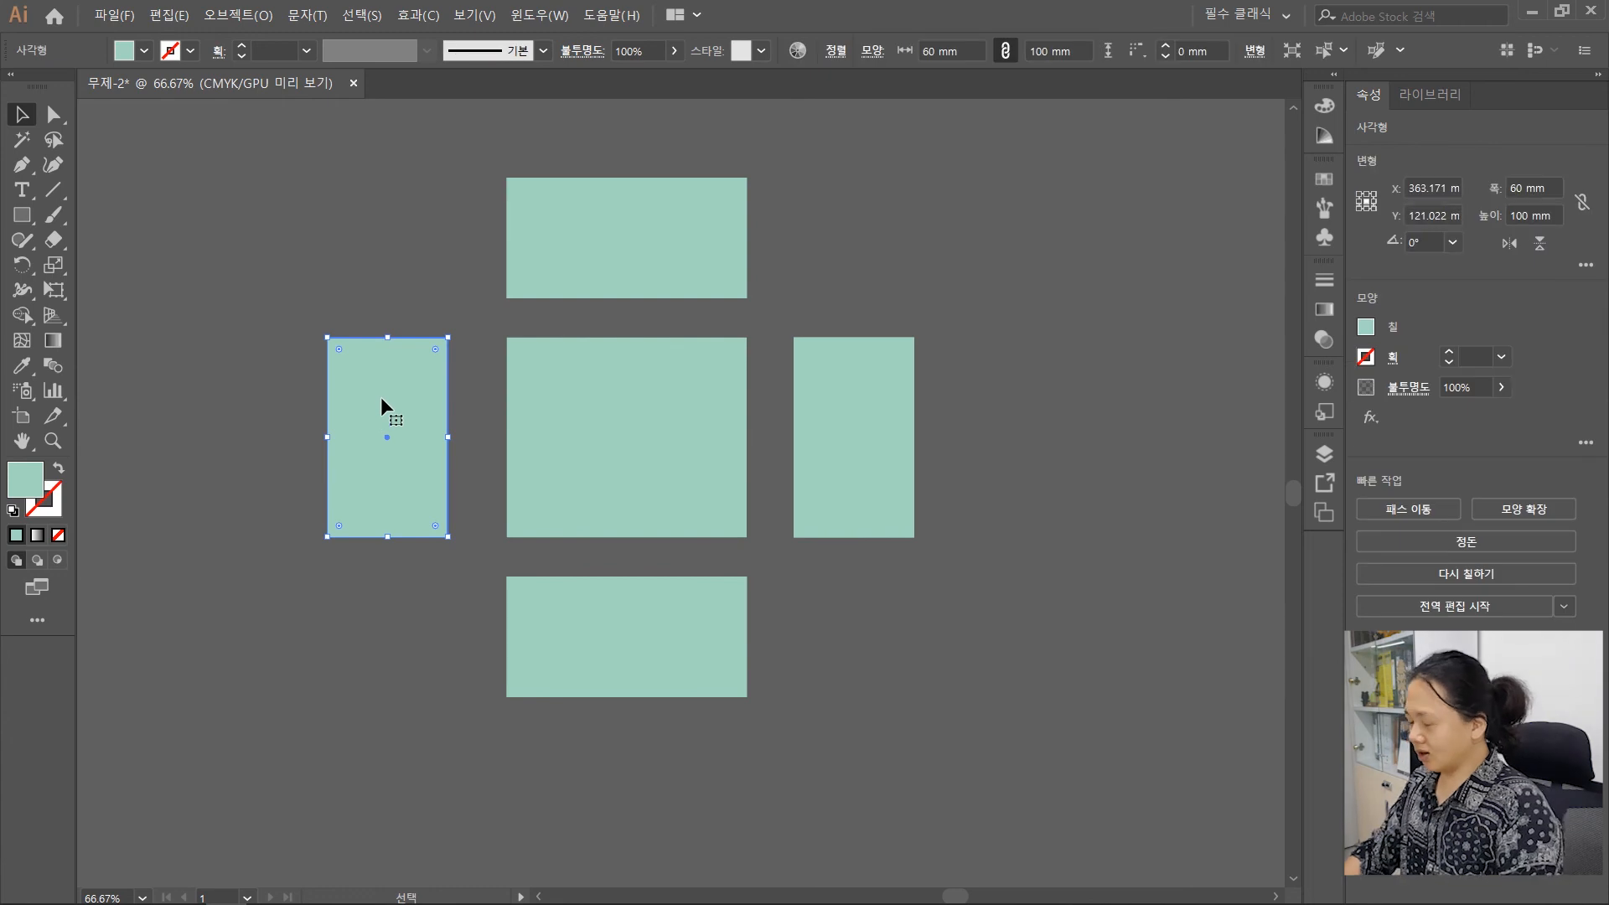
key(Delete)
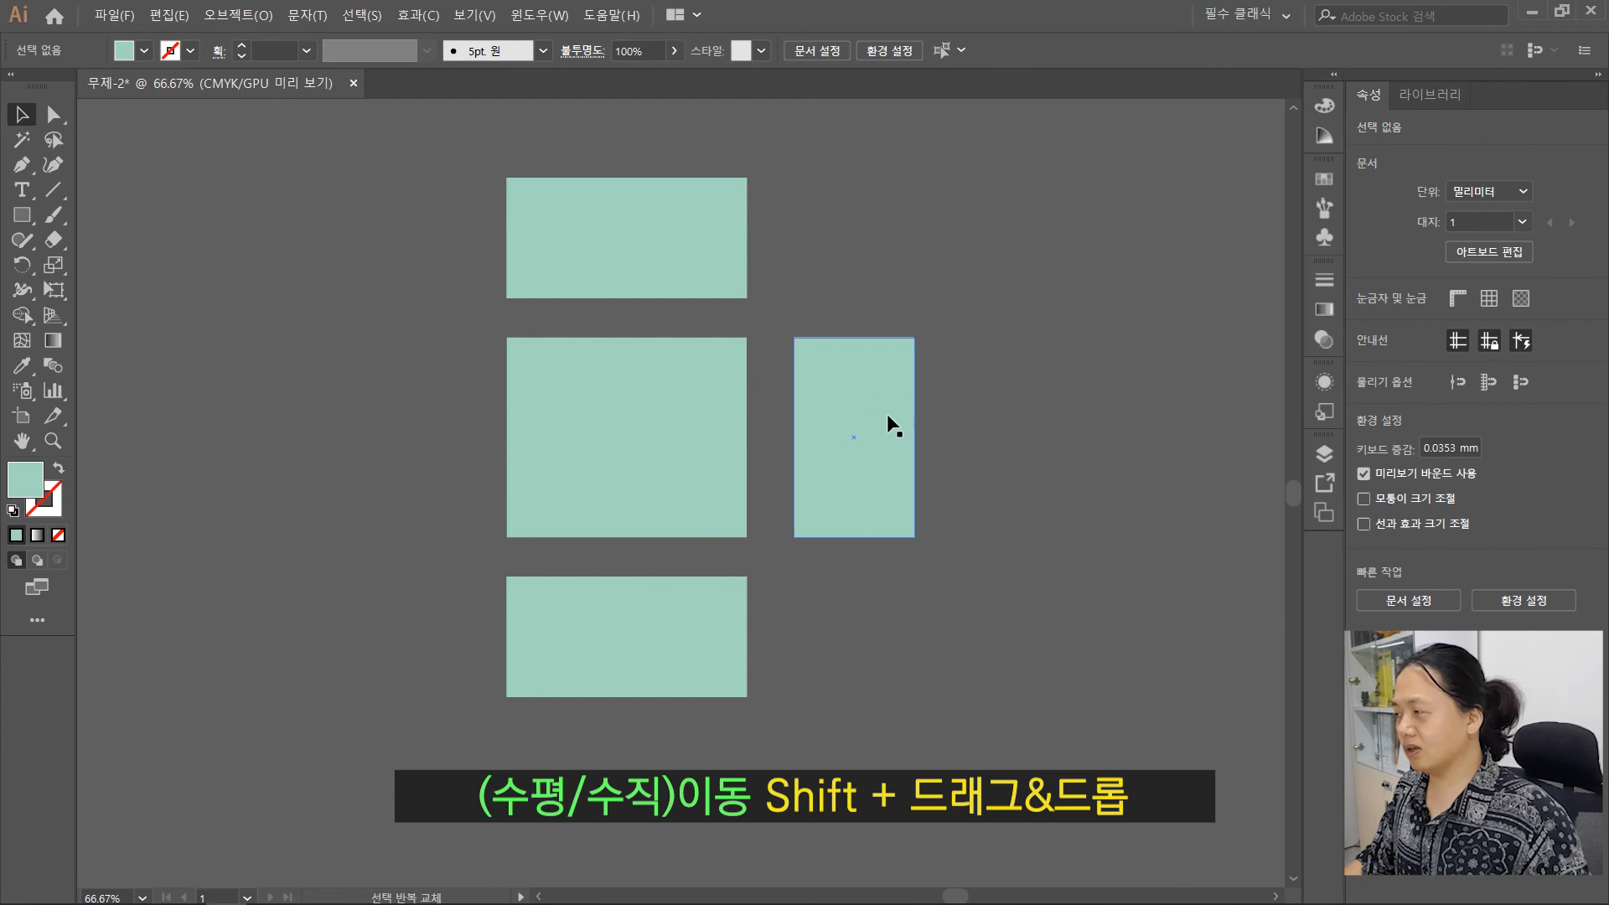
Move the narrow rectangle horizontally to the left side of the middle rectangle and back to its right side, and deselect it
drag(887, 426, 397, 330)
click(354, 267)
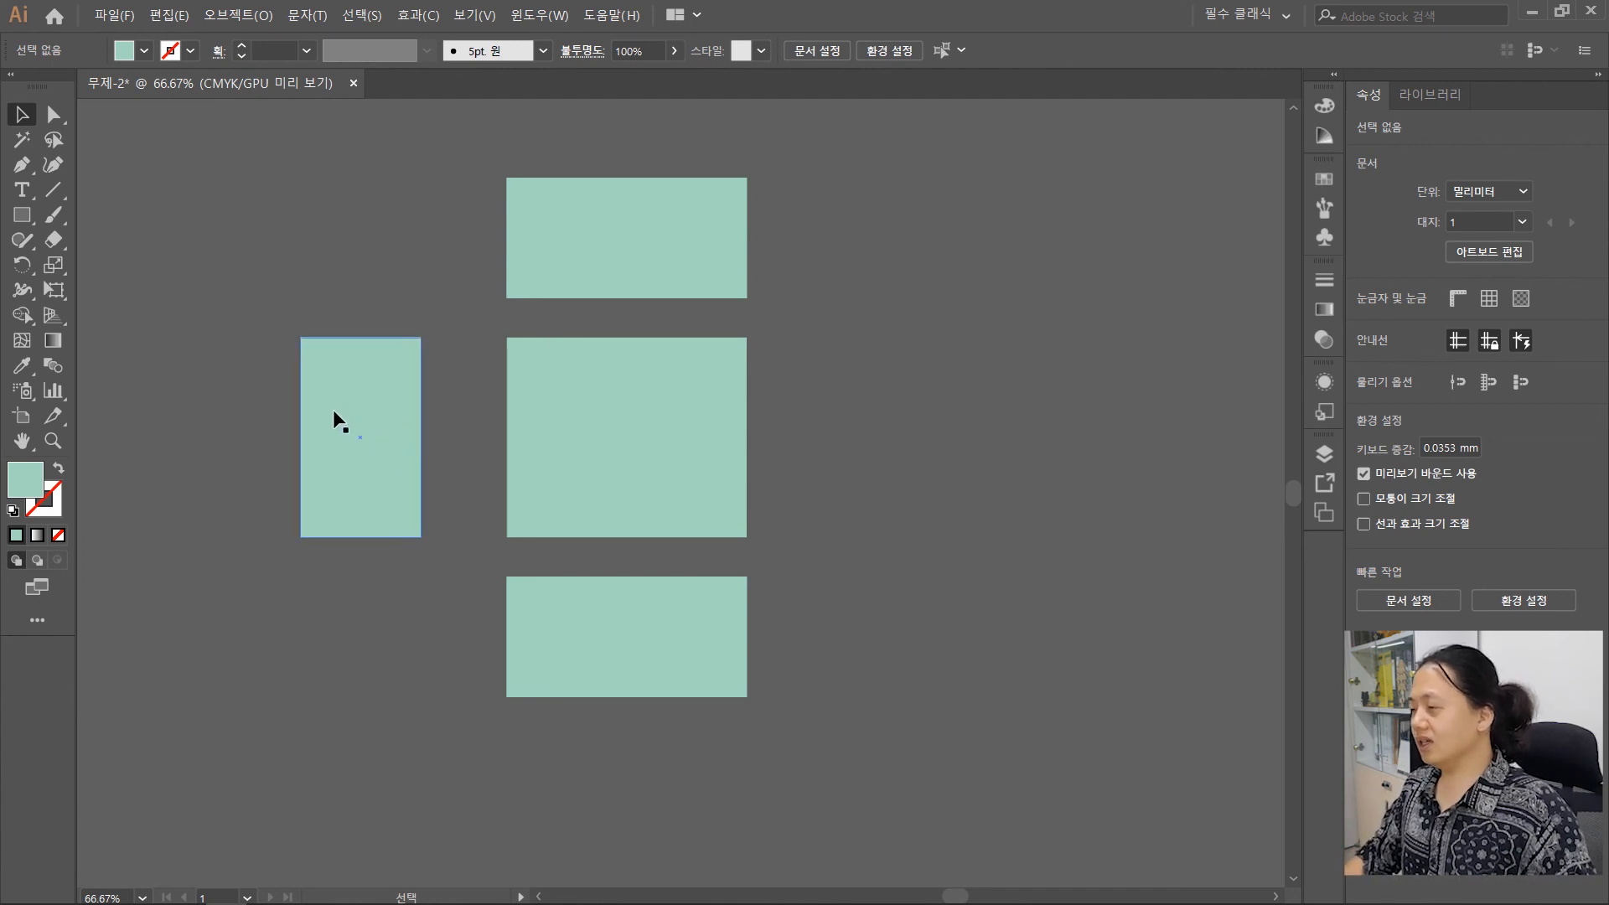
drag(348, 407, 875, 436)
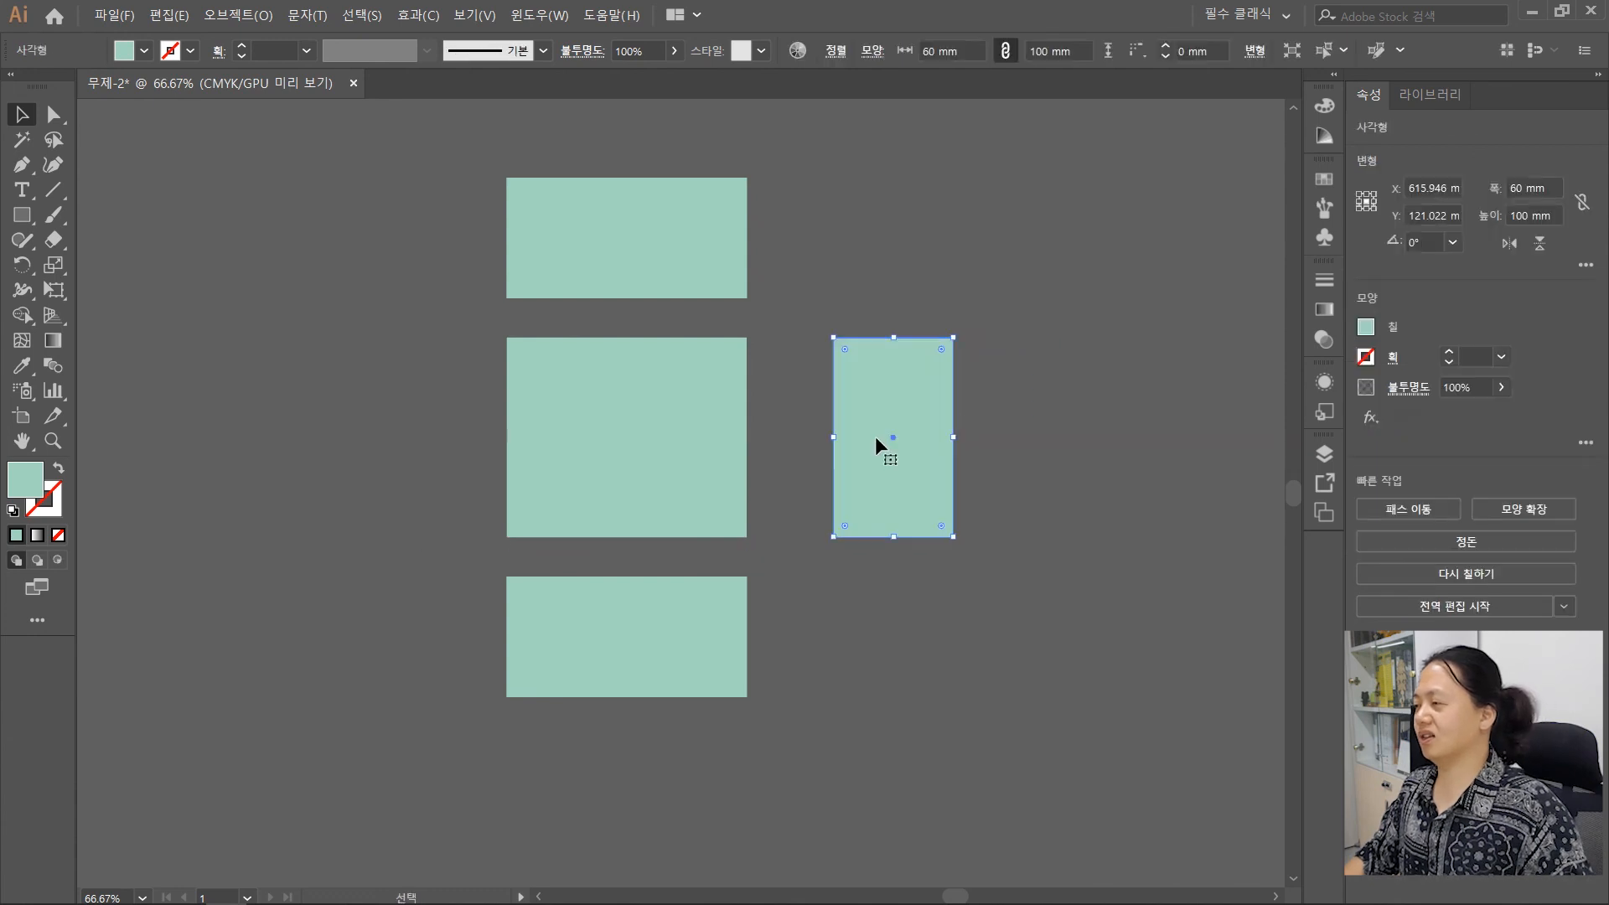
click(1142, 413)
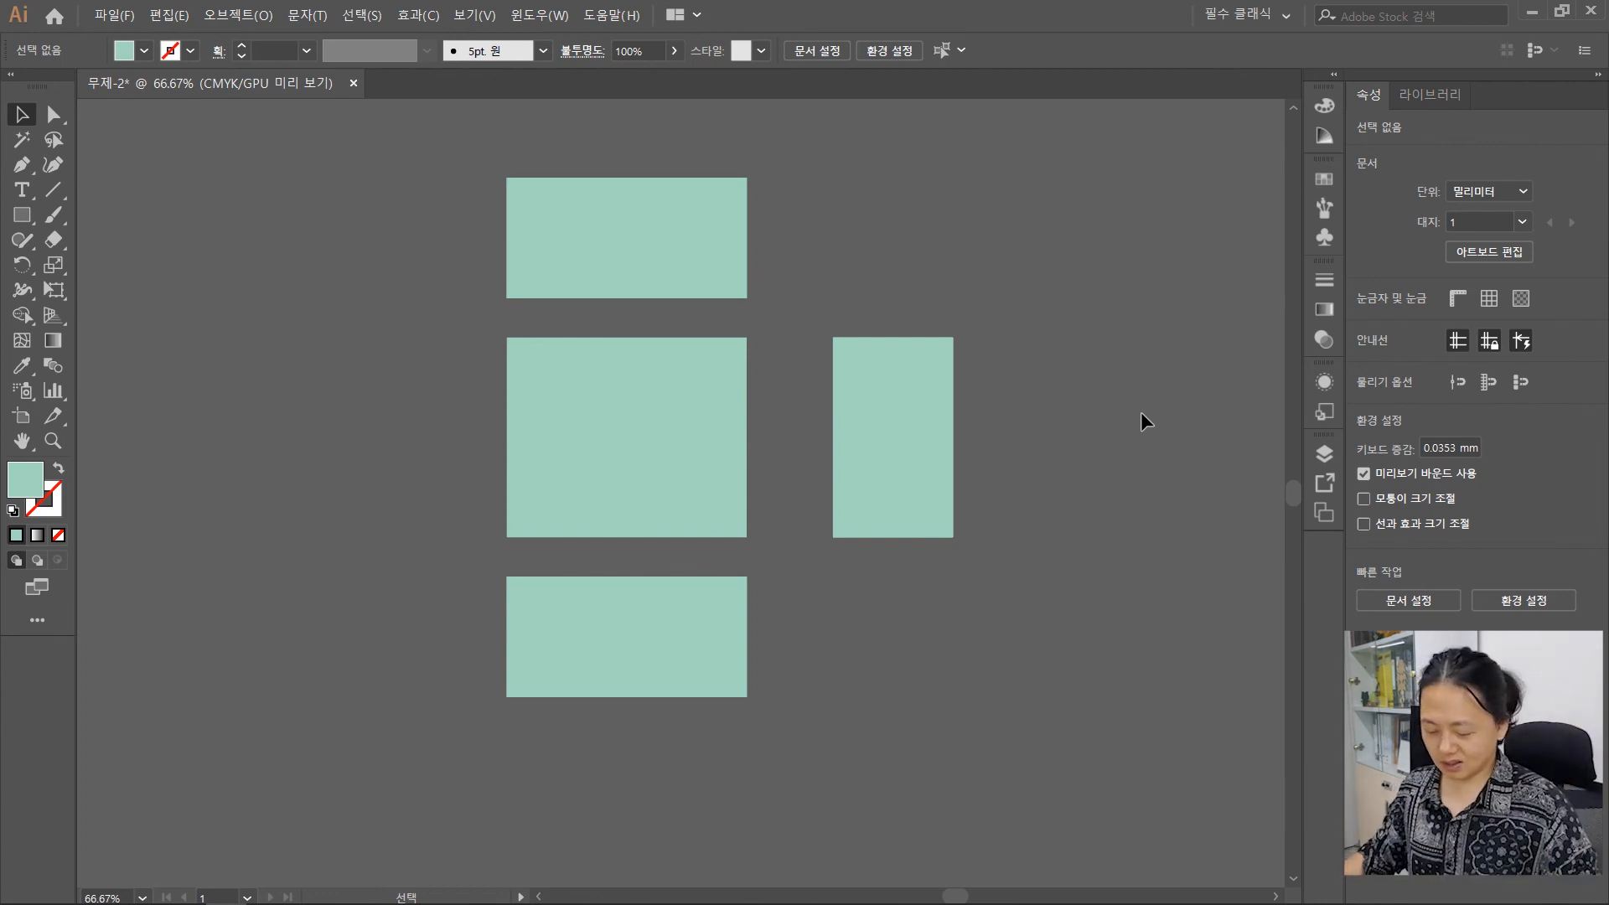
Try duplicating the narrow rectangle horizontally to the left side of the middle rectangle, removing the copy each time
drag(895, 440, 378, 445)
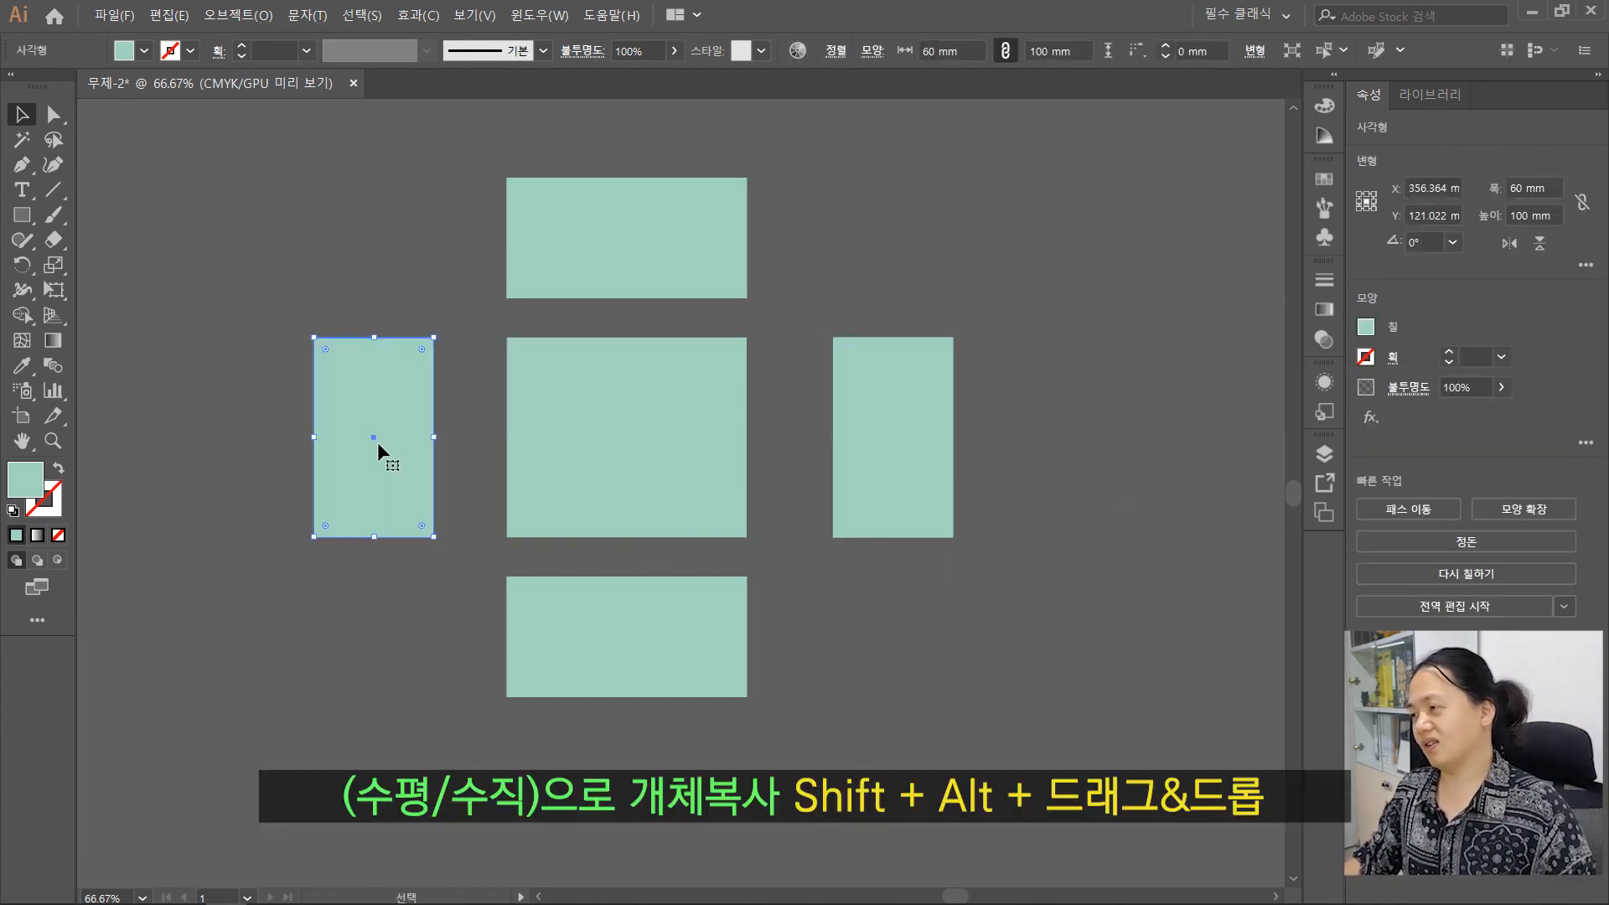
click(865, 385)
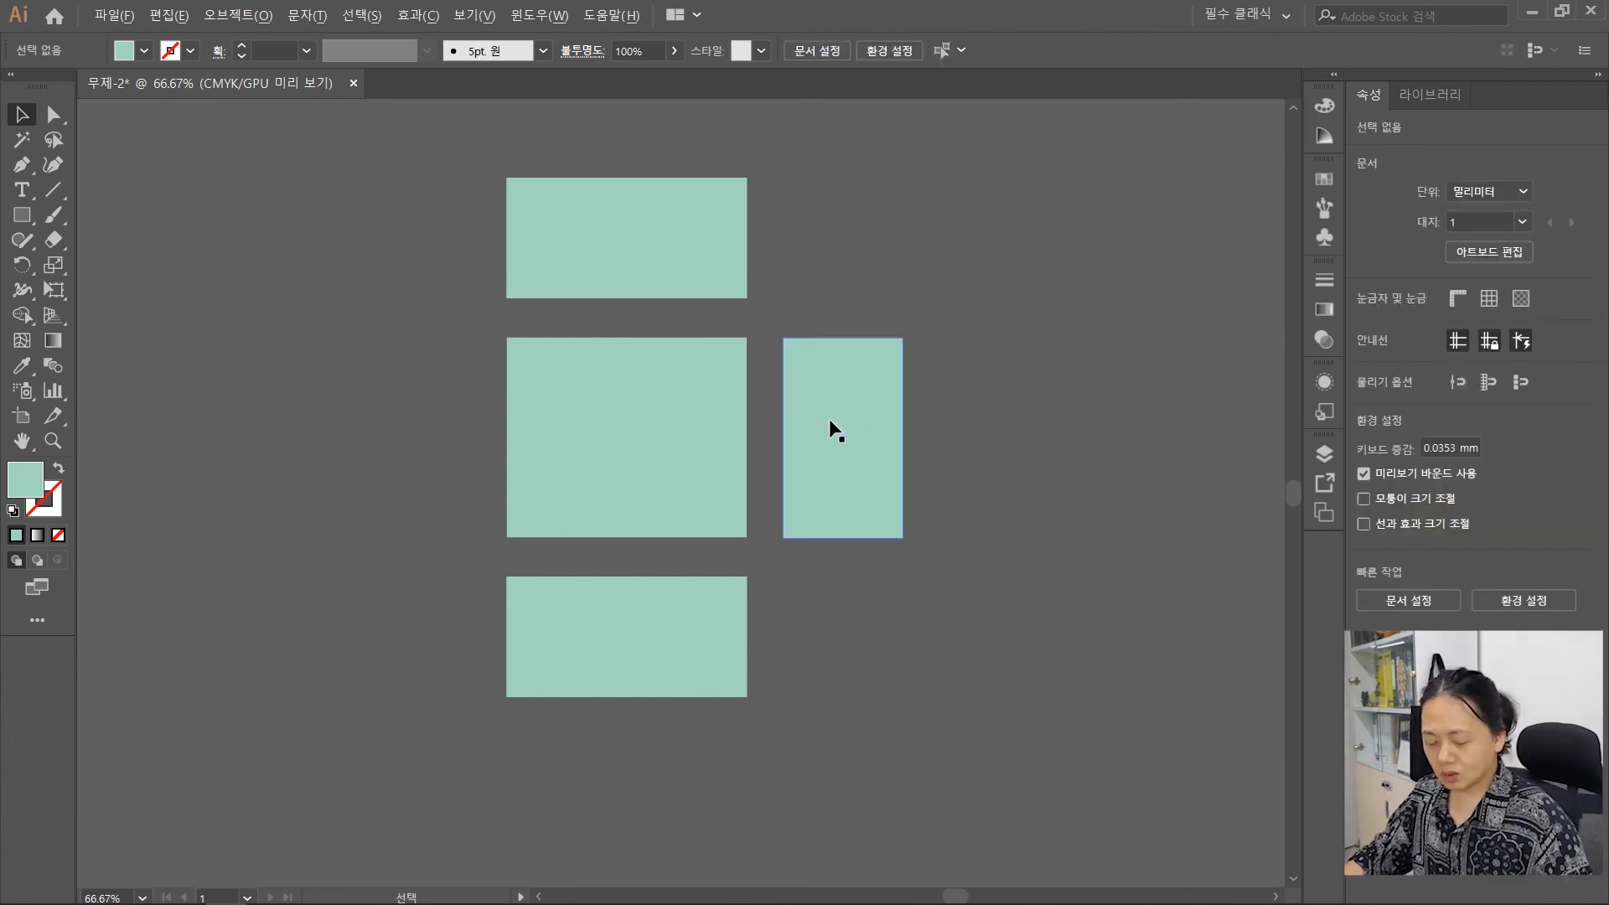
drag(834, 440, 445, 435)
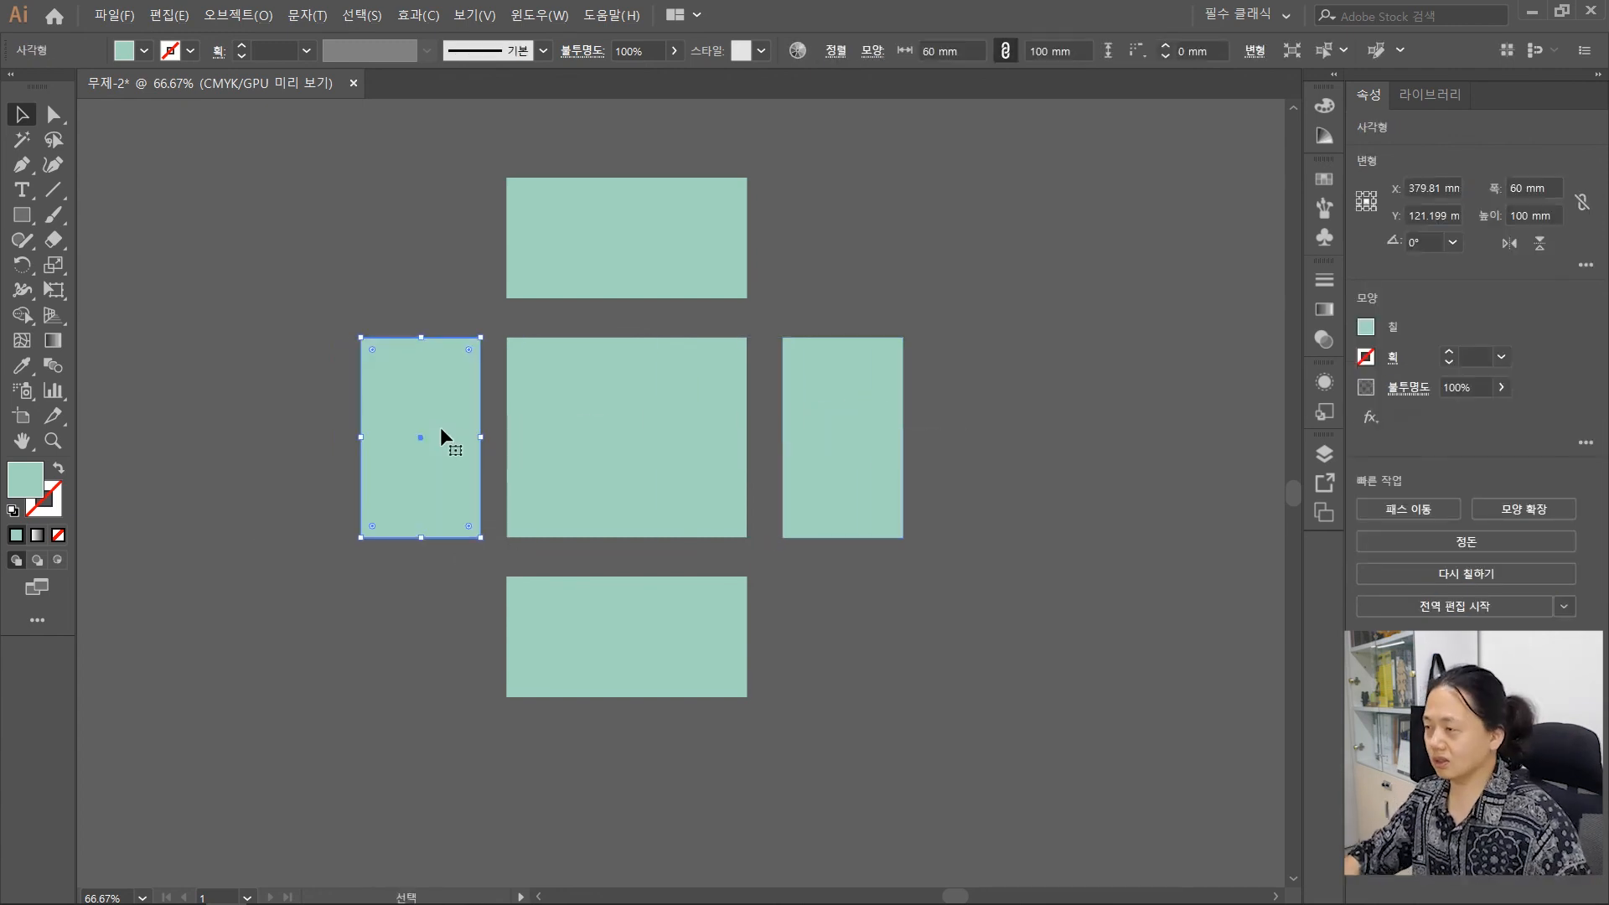
key(Delete)
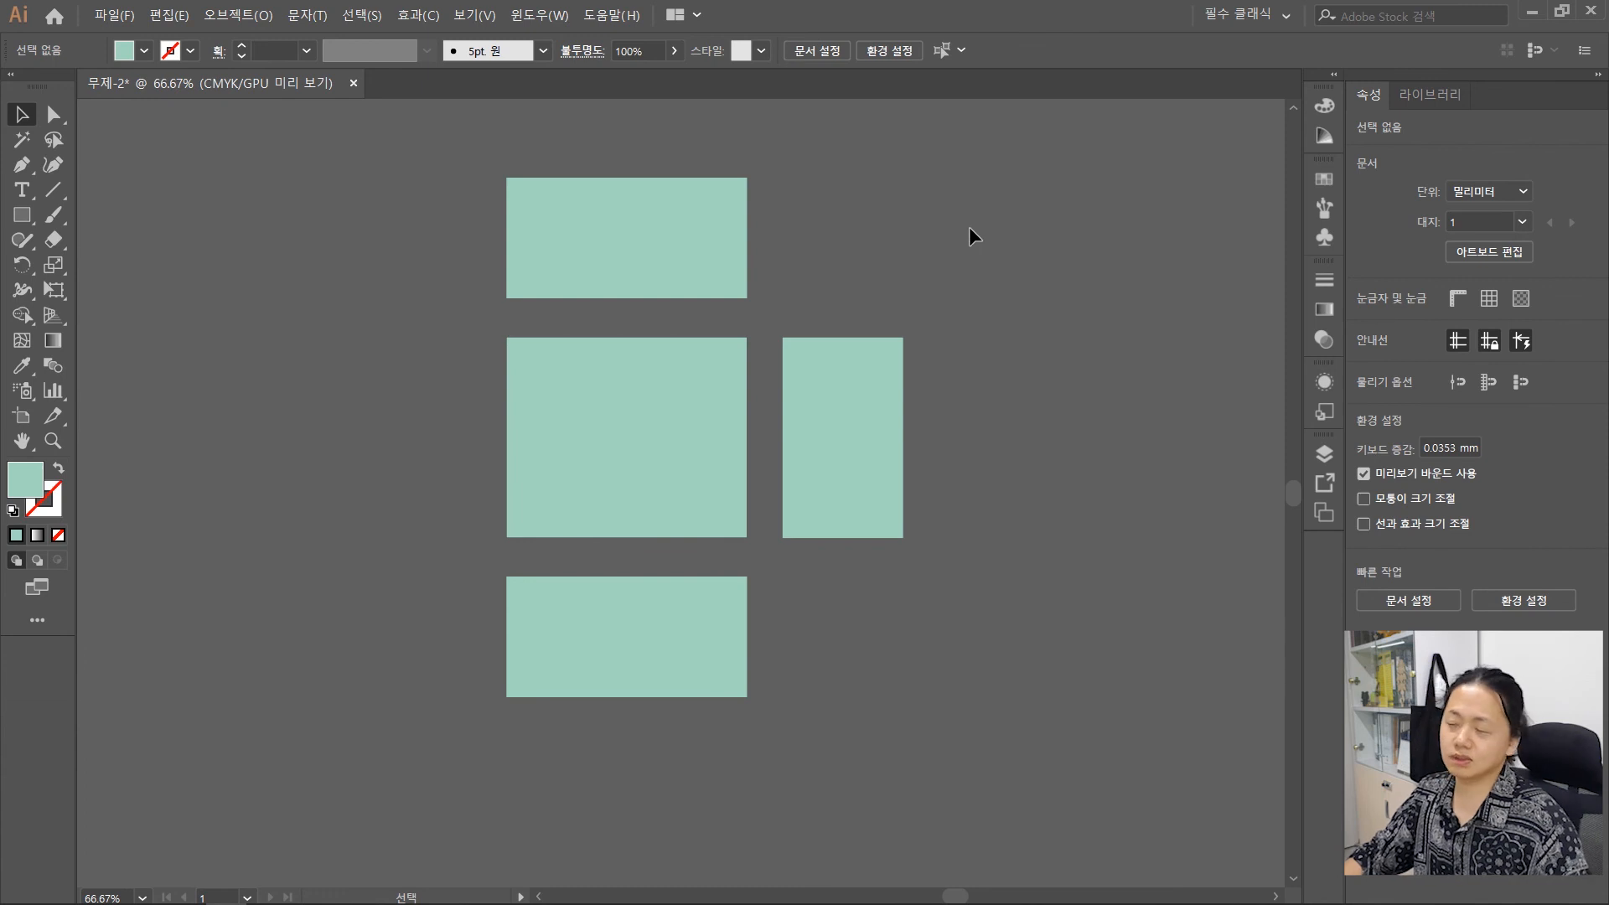
Duplicate the narrow rectangle horizontally to the left side of the middle rectangle, keeping the copy level with the original
click(846, 390)
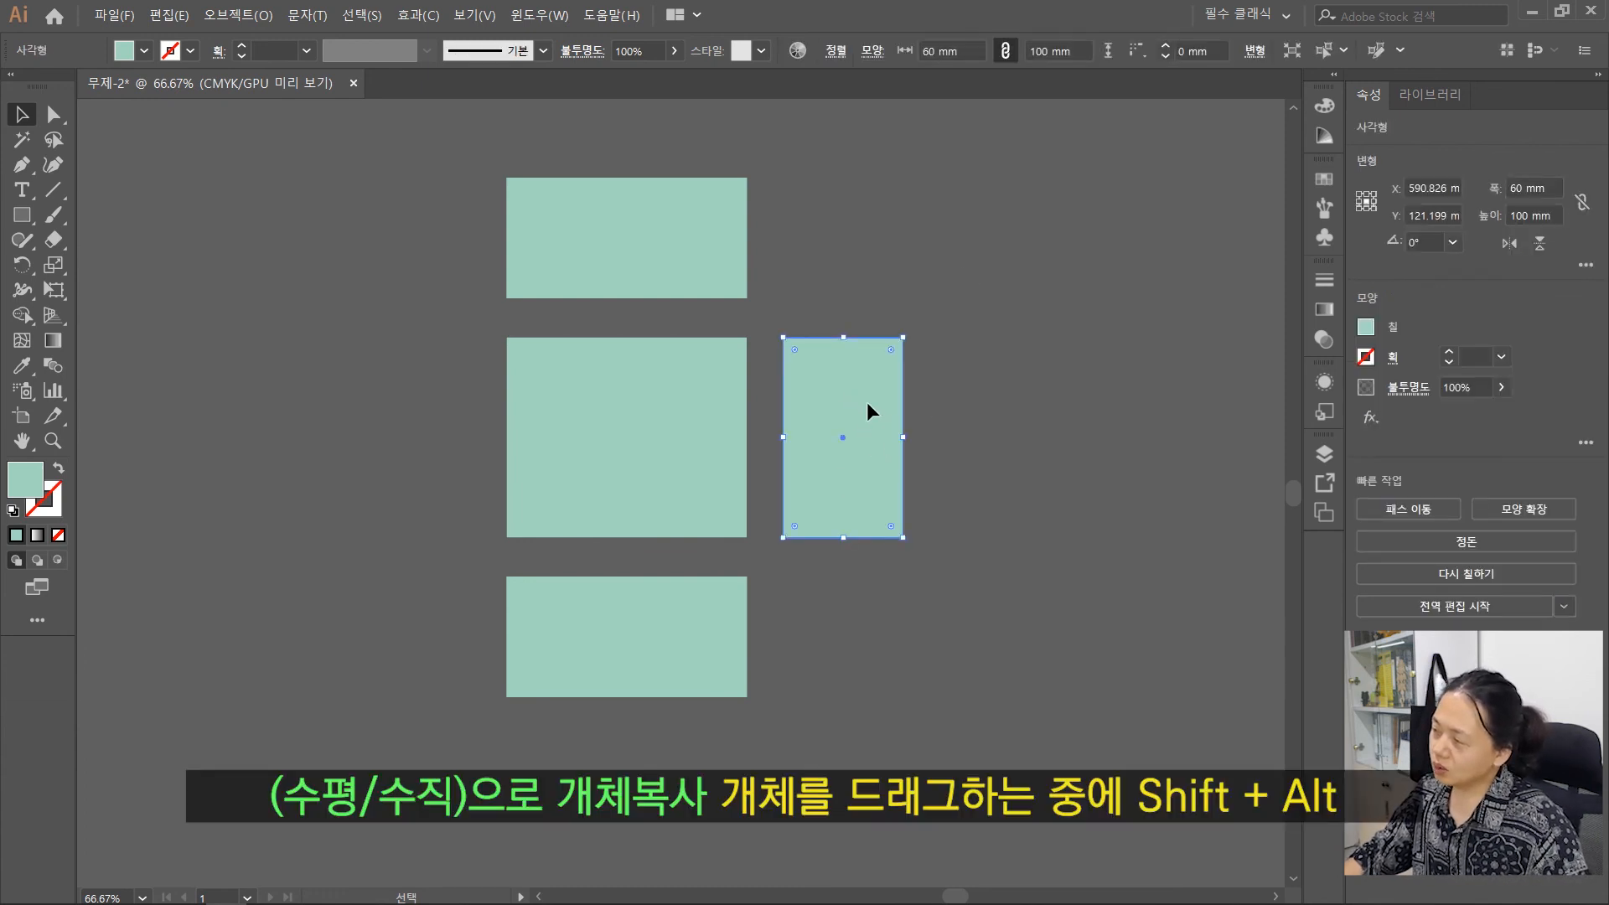
drag(867, 400, 436, 434)
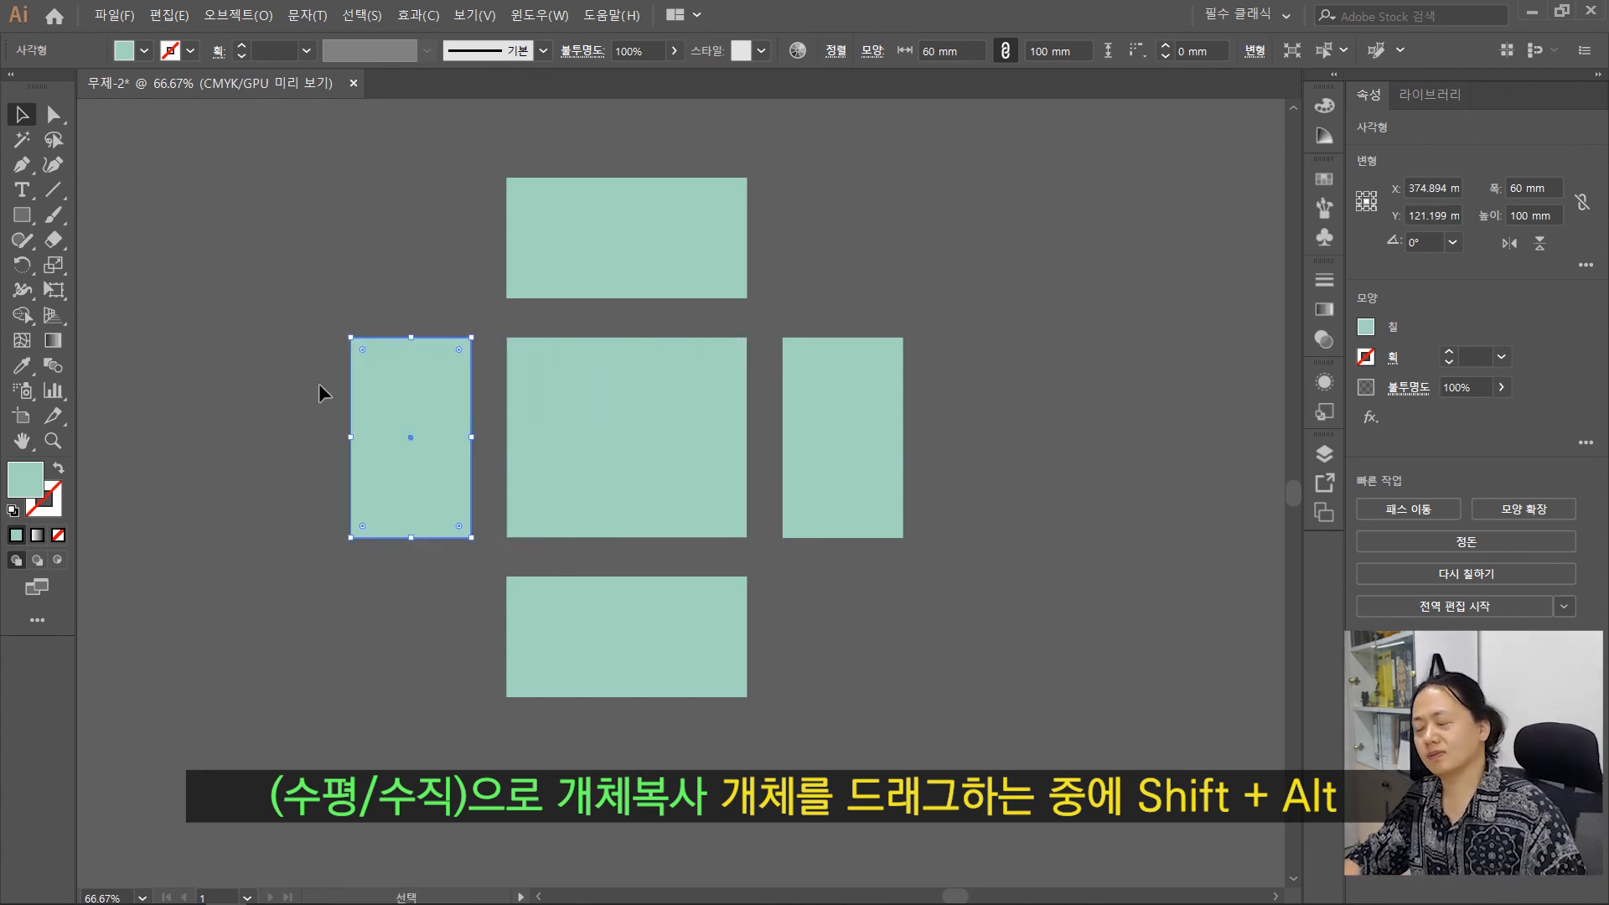